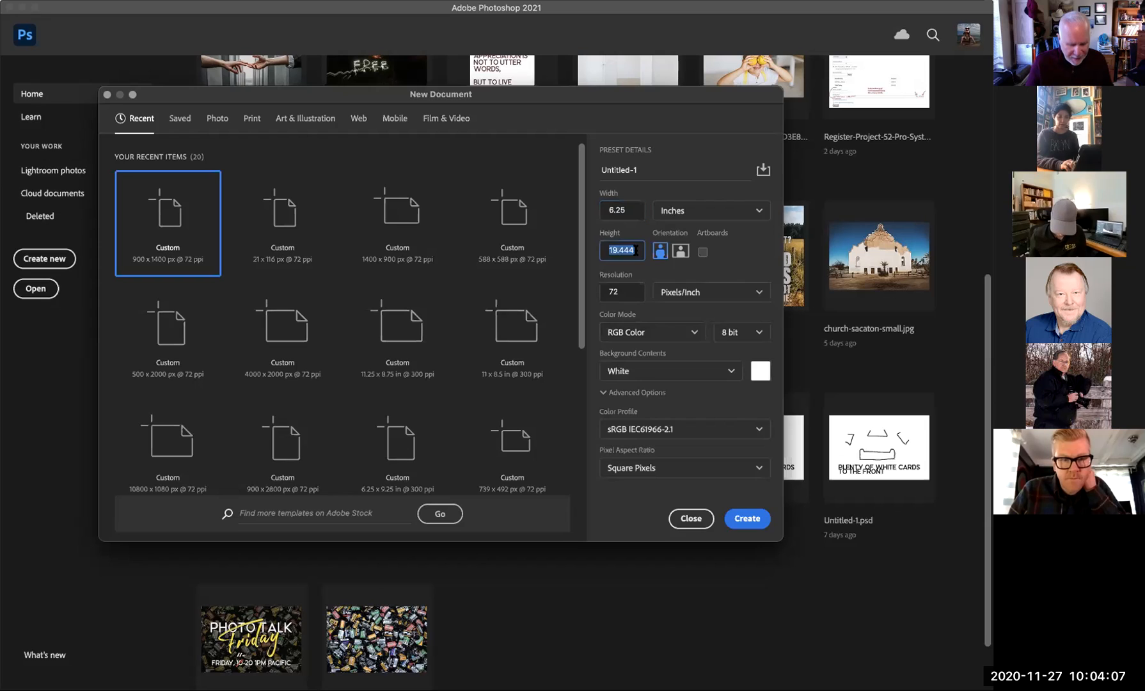
# - Create a blank 6.25 × 9.25 in document at 300 pixels/inch, redoing a first attempt
pyautogui.write('9.25')
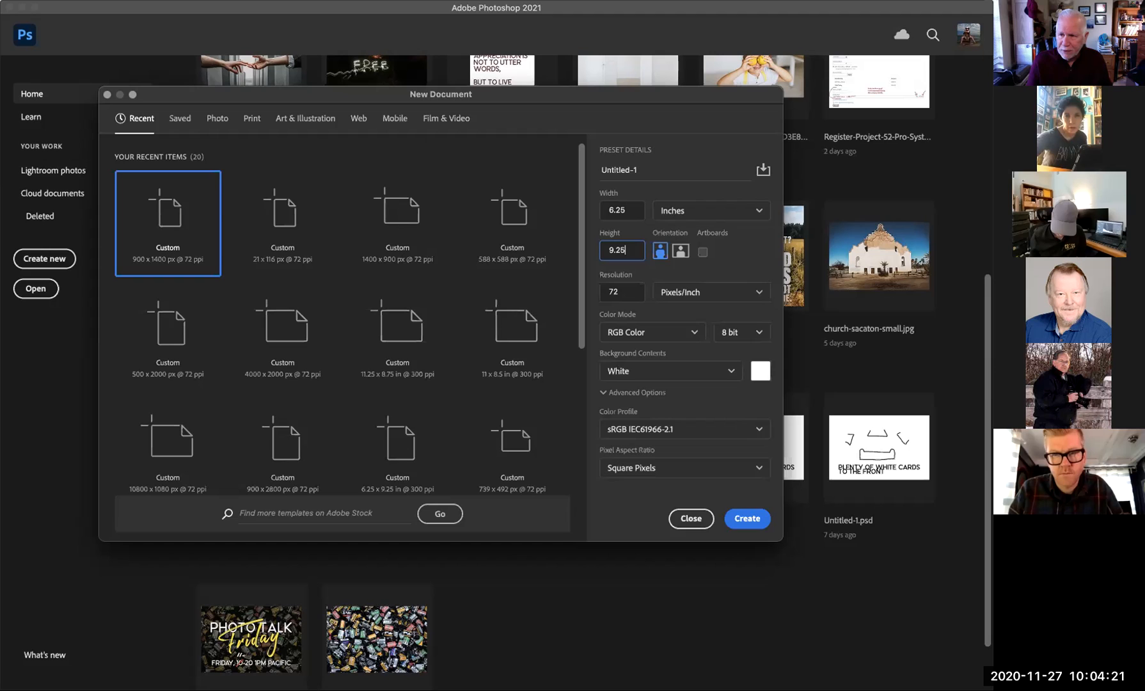
pyautogui.click(761, 518)
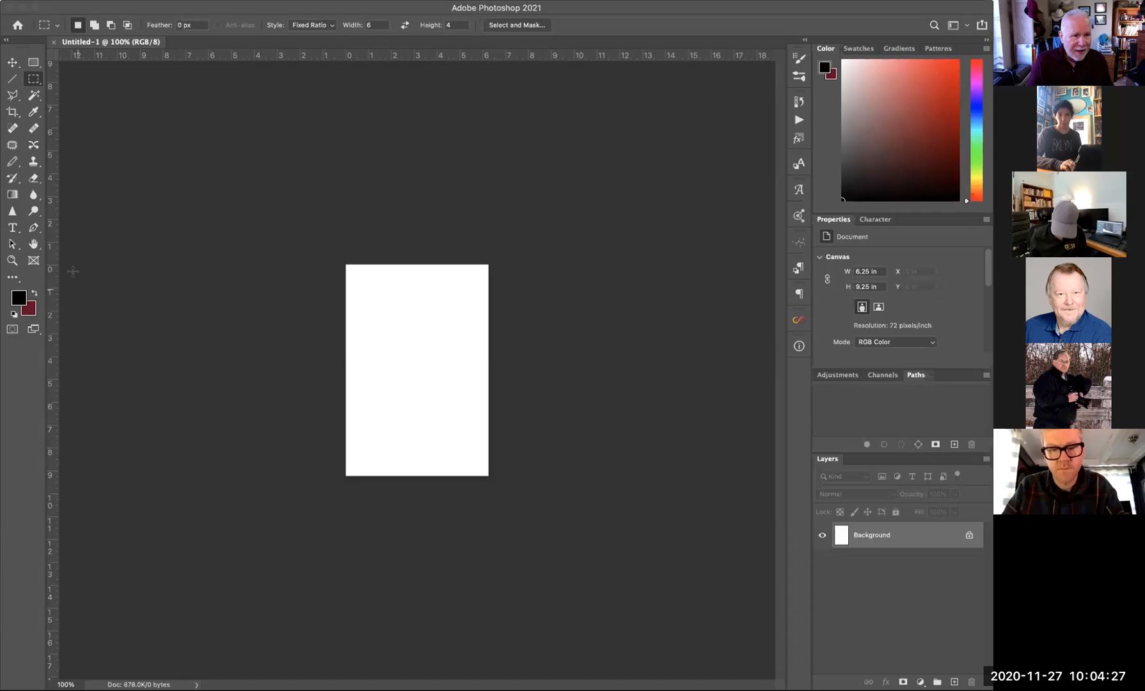
pyautogui.click(54, 41)
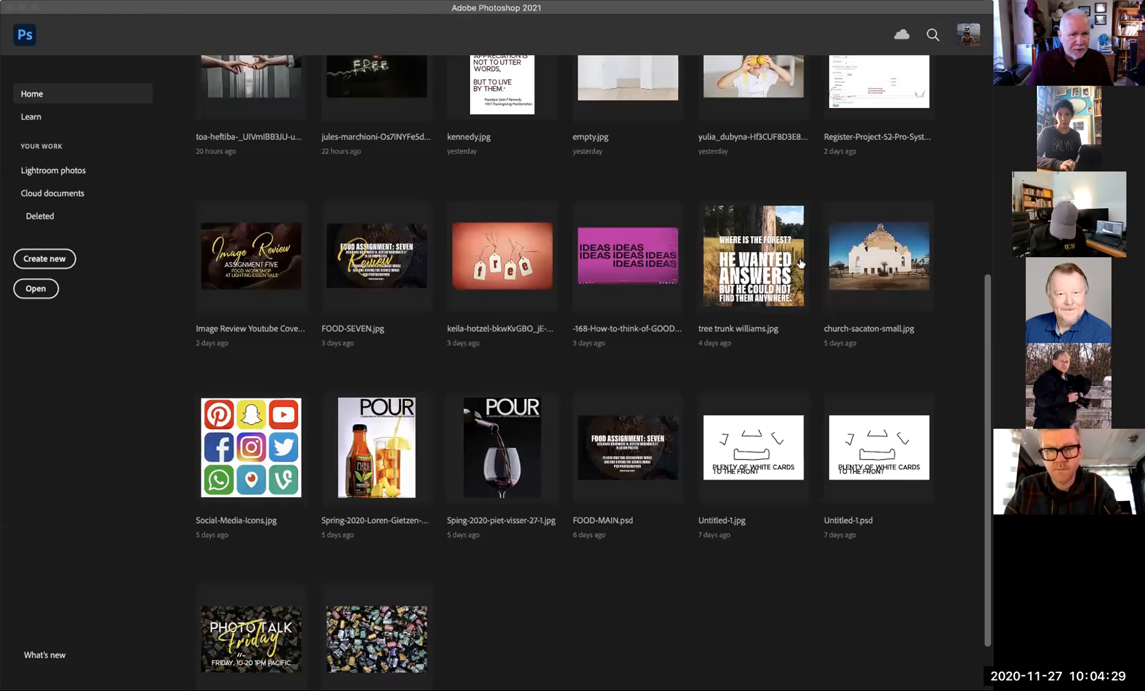
pyautogui.click(44, 258)
pyautogui.click(189, 233)
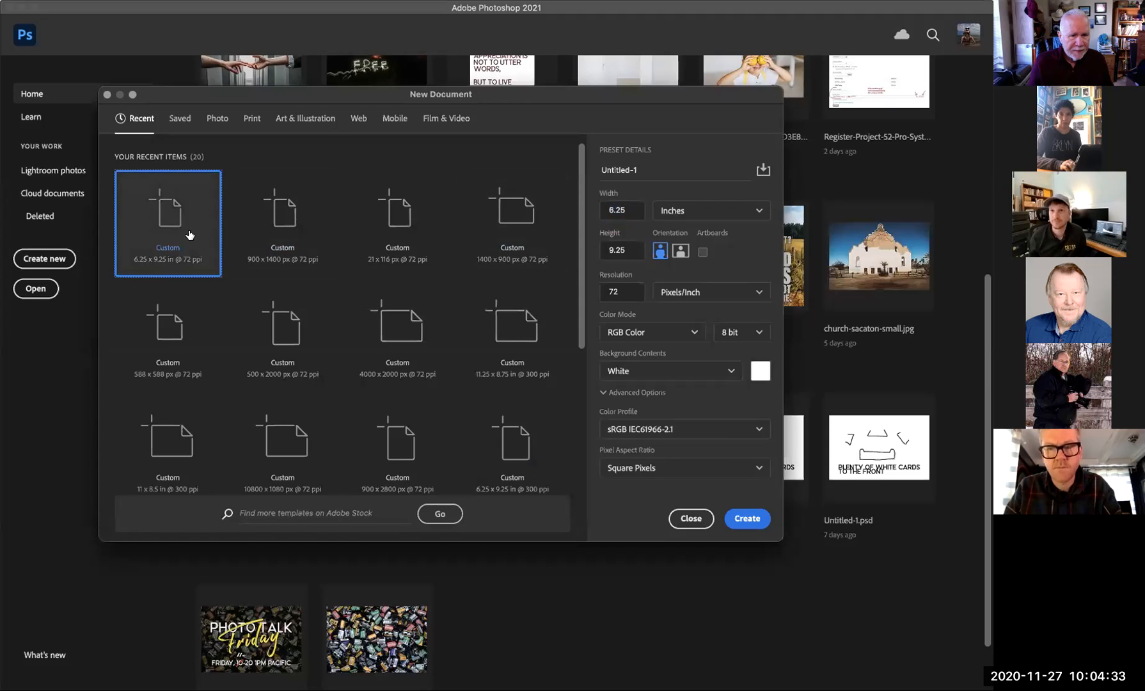
pyautogui.doubleClick(611, 291)
pyautogui.write('300')
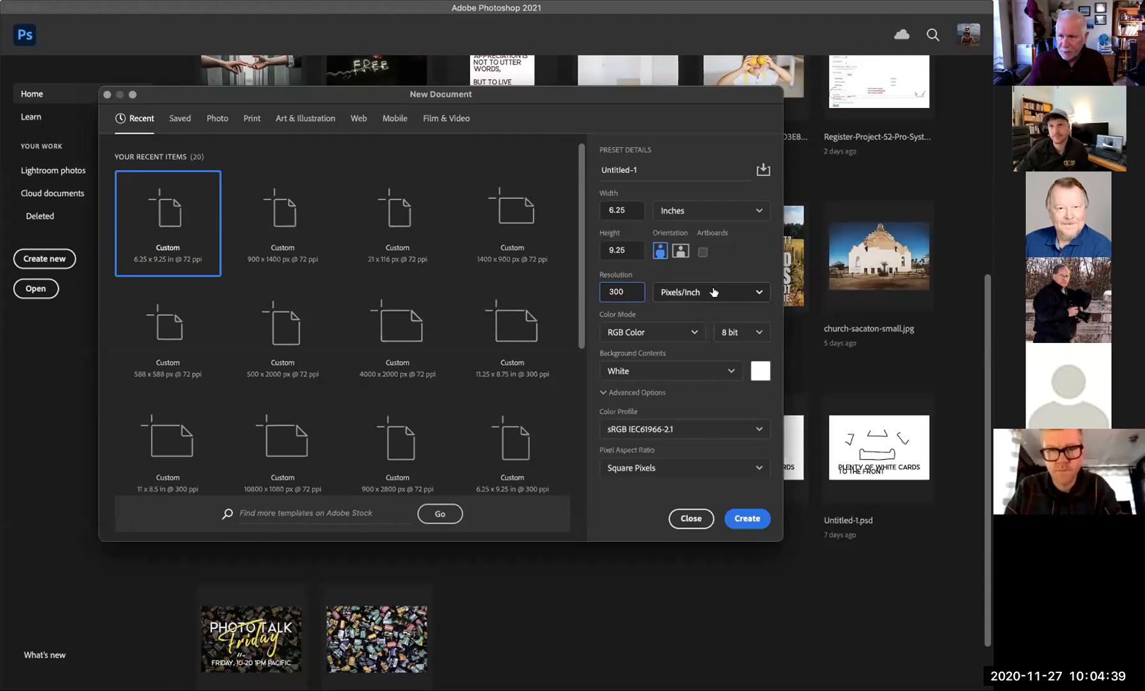
pyautogui.click(747, 522)
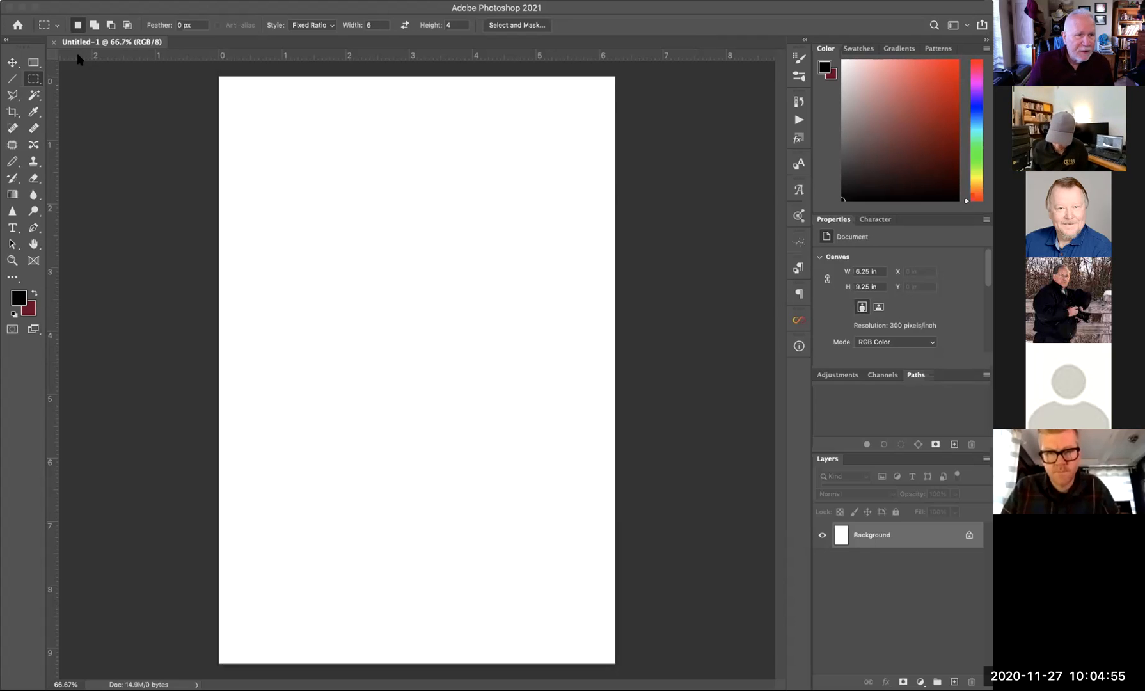
# - Drag guides to the page top, the right edge near 6.16 in, and the bottom at 9.25 in
pyautogui.moveTo(75, 59); pyautogui.dragTo(224, 111)
pyautogui.moveTo(57, 128); pyautogui.dragTo(608, 177)
pyautogui.moveTo(653, 53); pyautogui.dragTo(691, 656)
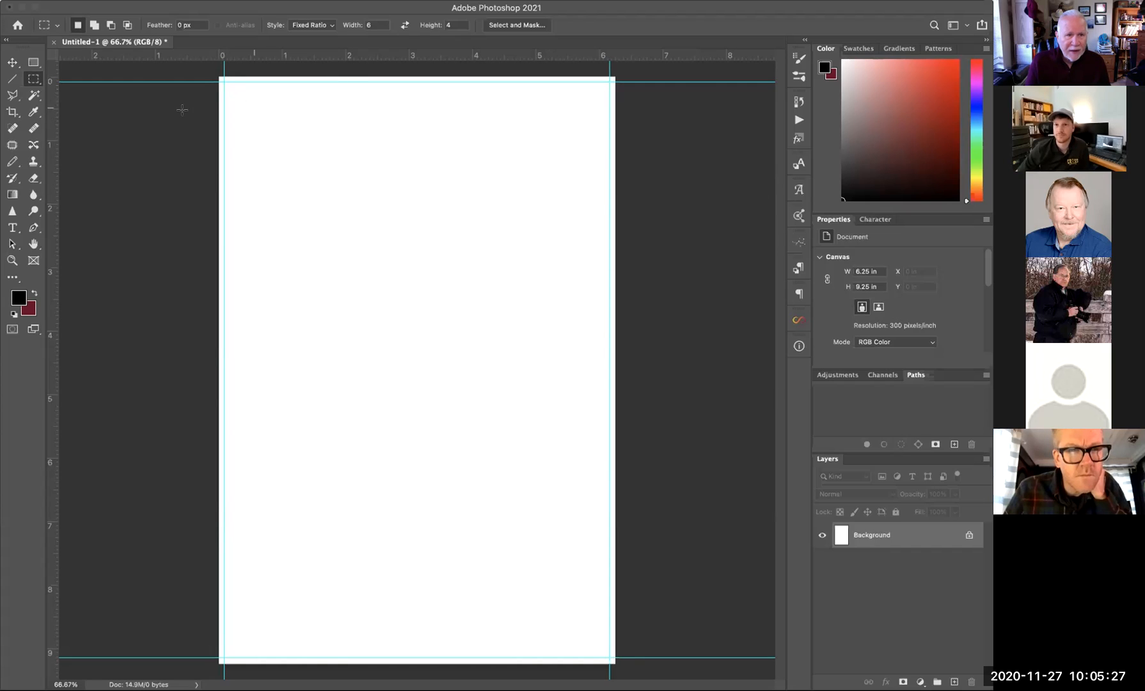
# - Add an inner horizontal guide at 0.193 in and another vertical guide along the page edge
pyautogui.moveTo(160, 58); pyautogui.dragTo(228, 607)
pyautogui.moveTo(54, 492); pyautogui.dragTo(601, 373)
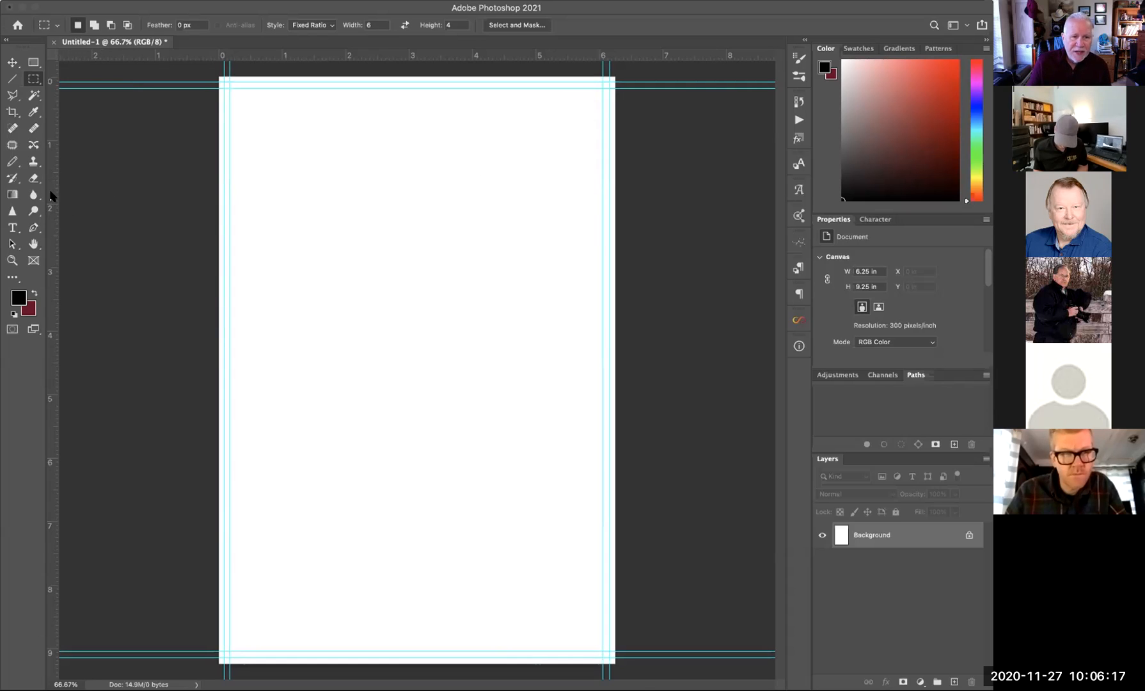
# - Add margin guides at 0.554 in, 6.04 in, 0.522 in and 8.766 in, then place the cacti-spikes photo
pyautogui.moveTo(53, 186); pyautogui.dragTo(250, 200)
pyautogui.moveTo(53, 236); pyautogui.dragTo(580, 251)
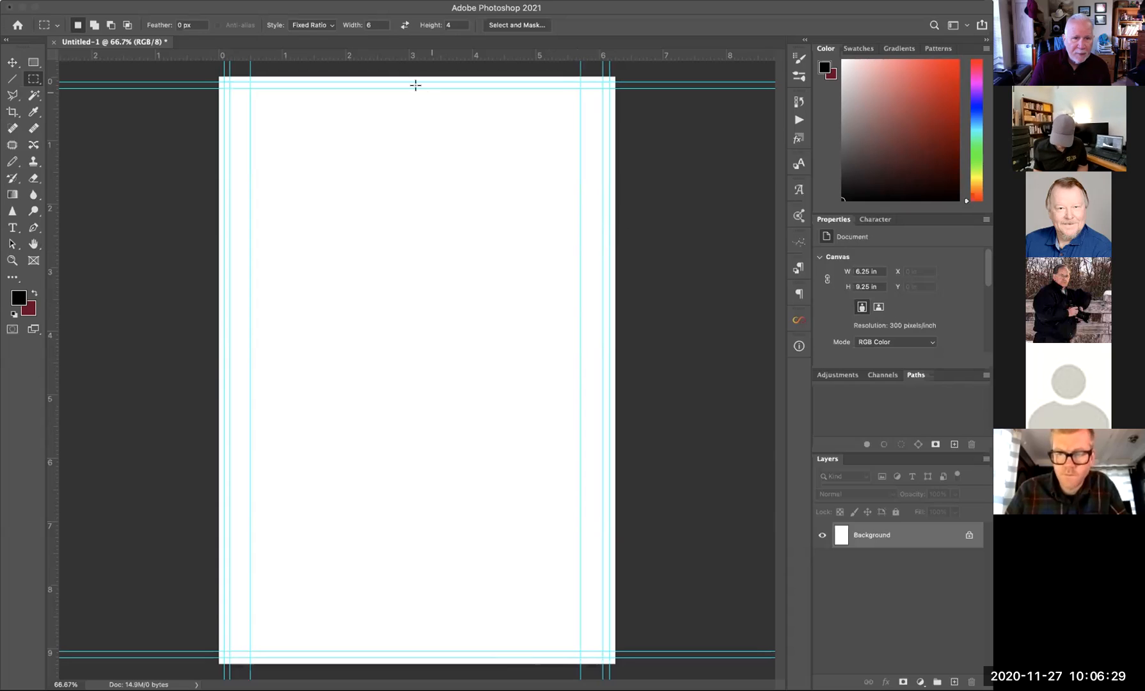
pyautogui.moveTo(382, 54); pyautogui.dragTo(383, 110)
pyautogui.moveTo(367, 57); pyautogui.dragTo(380, 631)
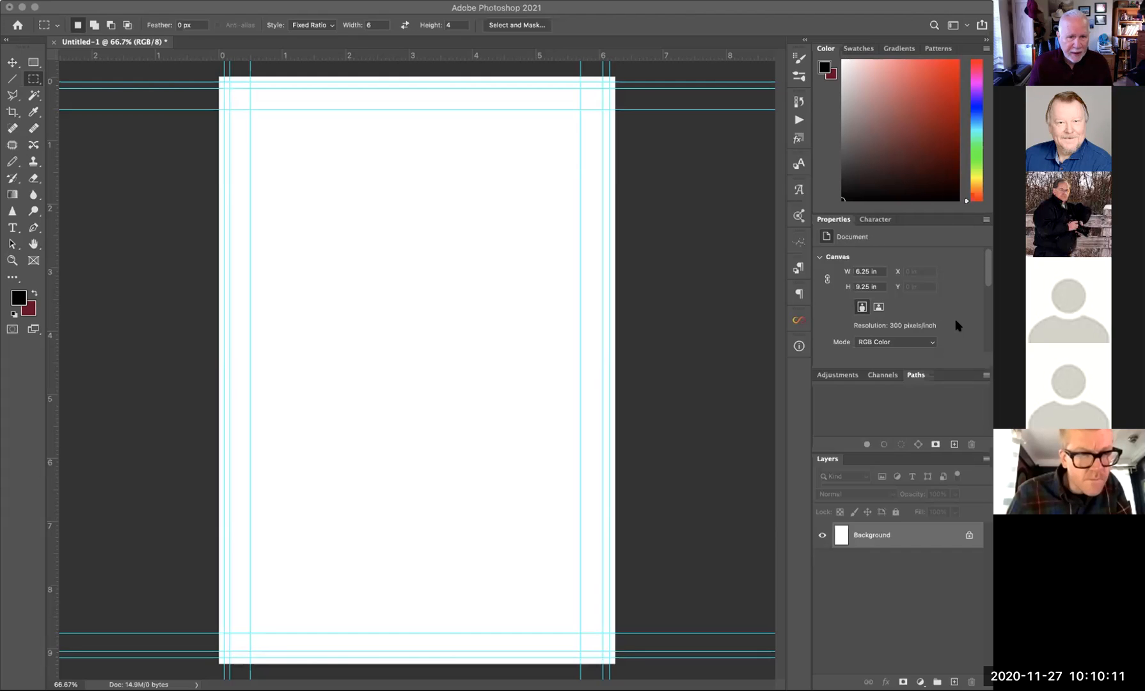
pyautogui.click(395, 287)
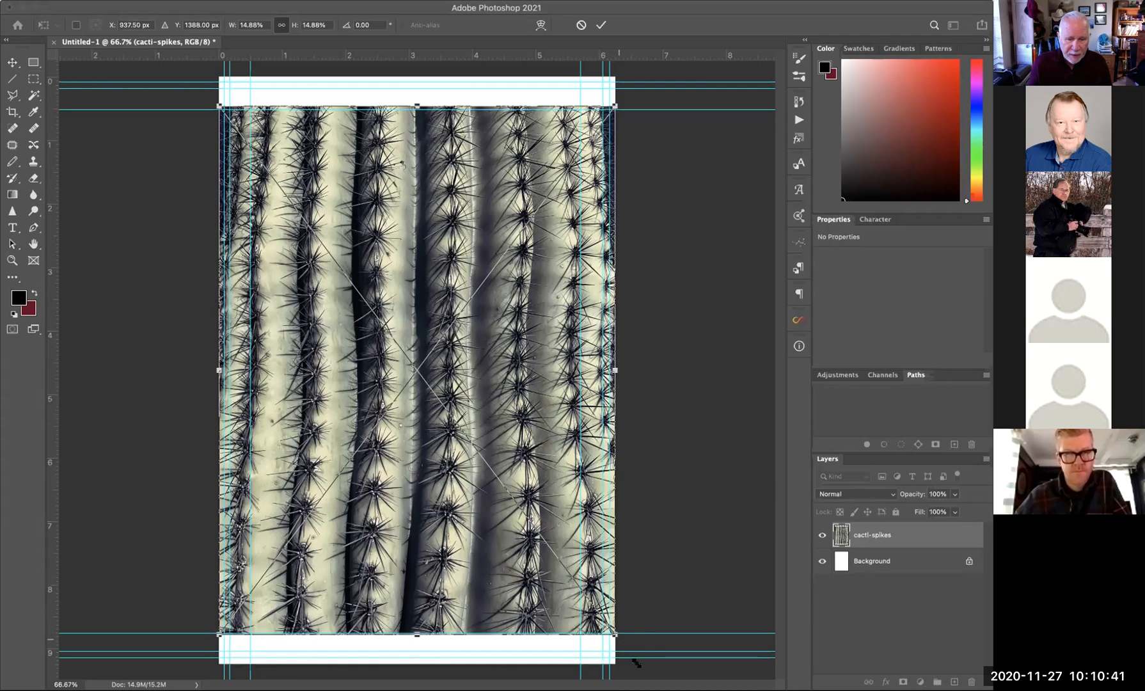
# - Scale the cacti-spikes photo to about 16.55% so it covers the whole page, and commit
pyautogui.moveTo(614, 634); pyautogui.dragTo(642, 670)
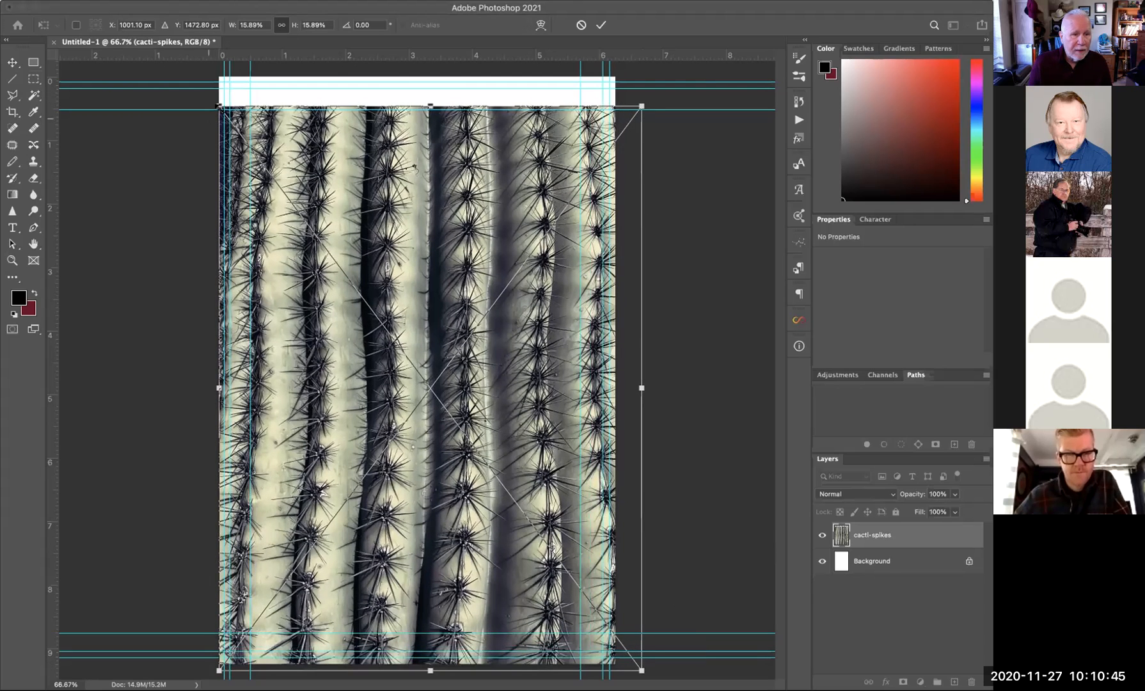
pyautogui.moveTo(219, 106); pyautogui.dragTo(204, 81)
pyautogui.moveTo(196, 72); pyautogui.dragTo(195, 75)
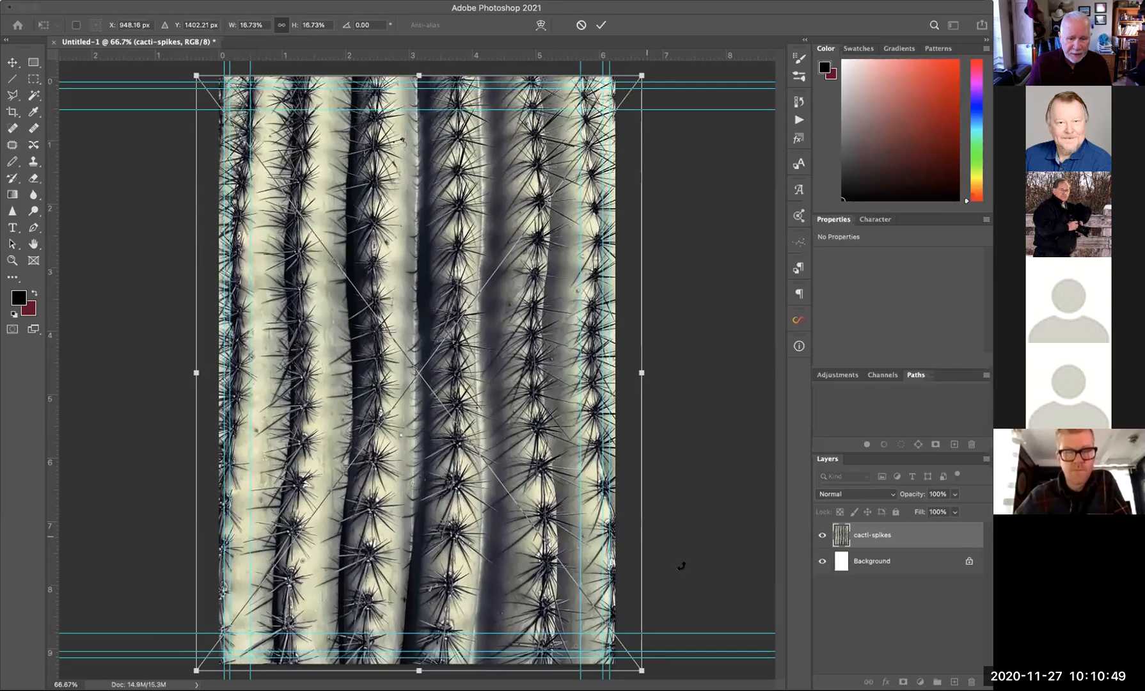
pyautogui.moveTo(642, 670); pyautogui.dragTo(636, 663)
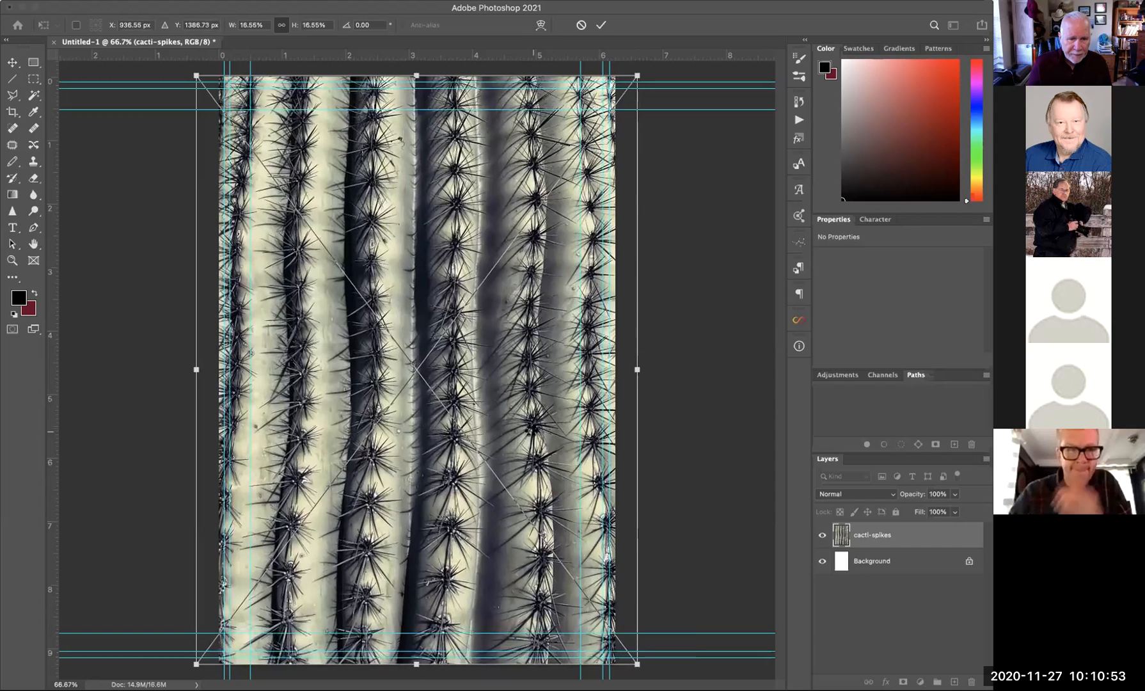
pyautogui.press('Return')
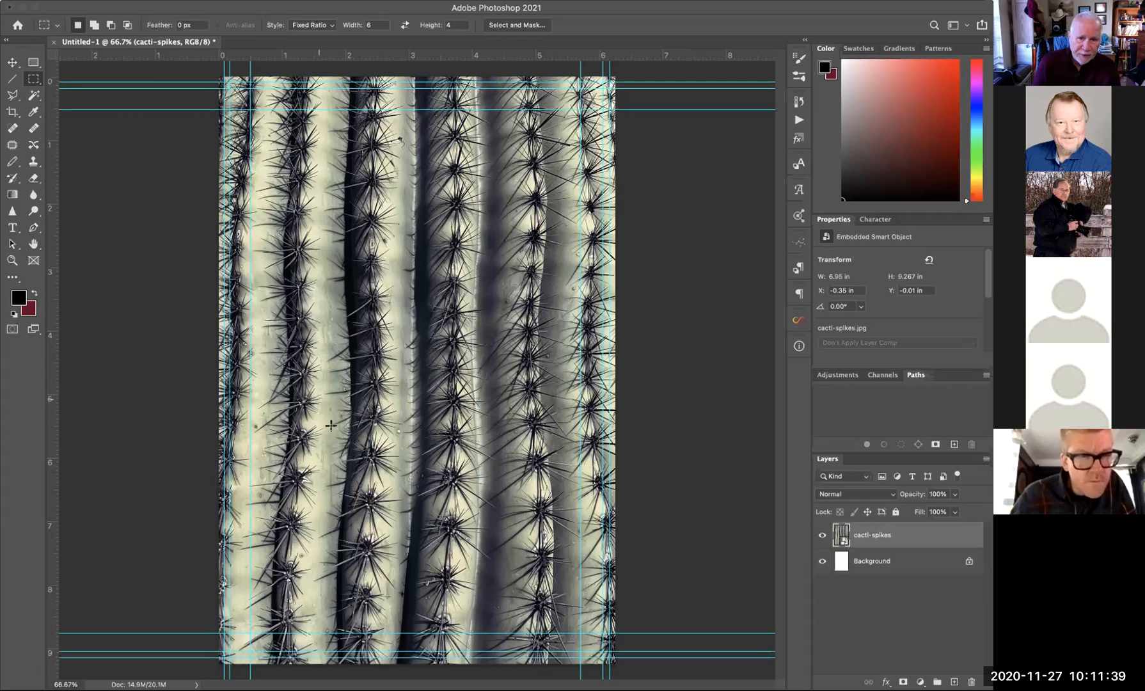
# - On a new layer, fill a wide Normal-style marquee strip with maroon
pyautogui.click(954, 681)
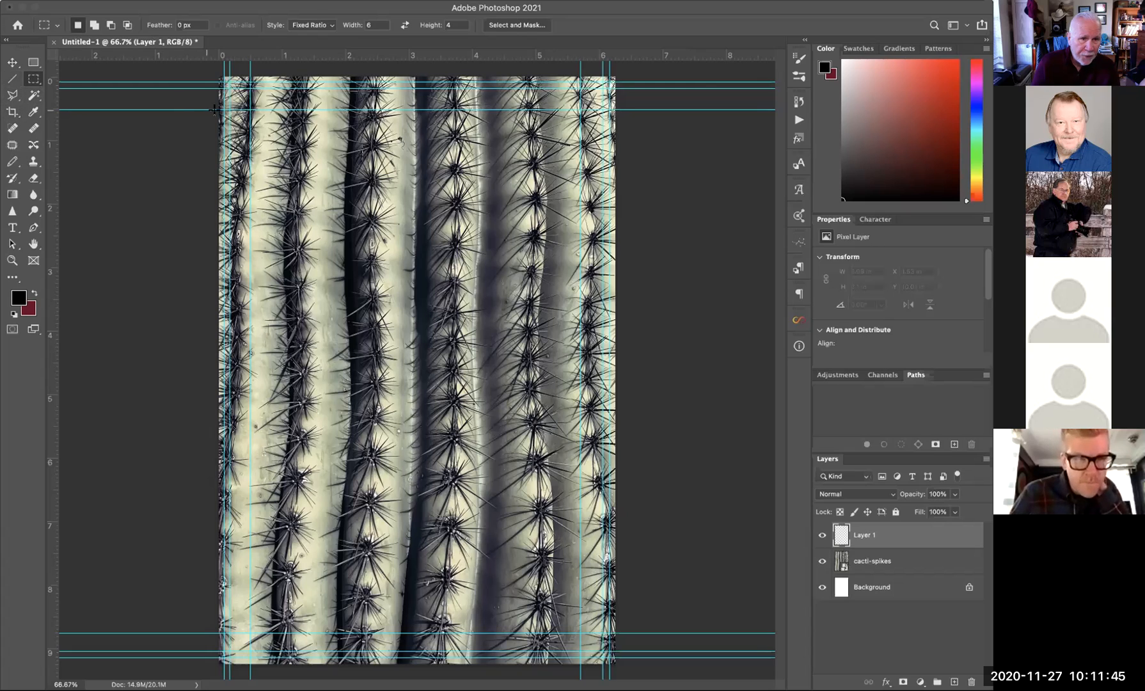
pyautogui.moveTo(228, 110); pyautogui.dragTo(462, 158)
pyautogui.click(319, 26)
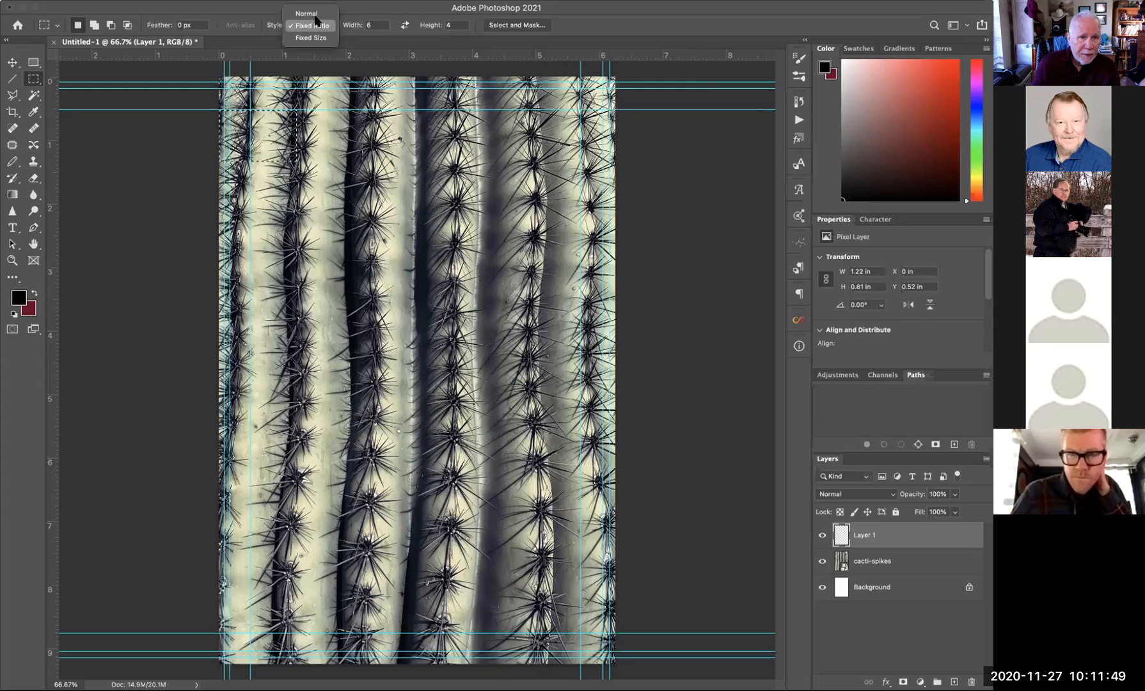
pyautogui.click(312, 12)
pyautogui.moveTo(220, 109); pyautogui.dragTo(435, 151)
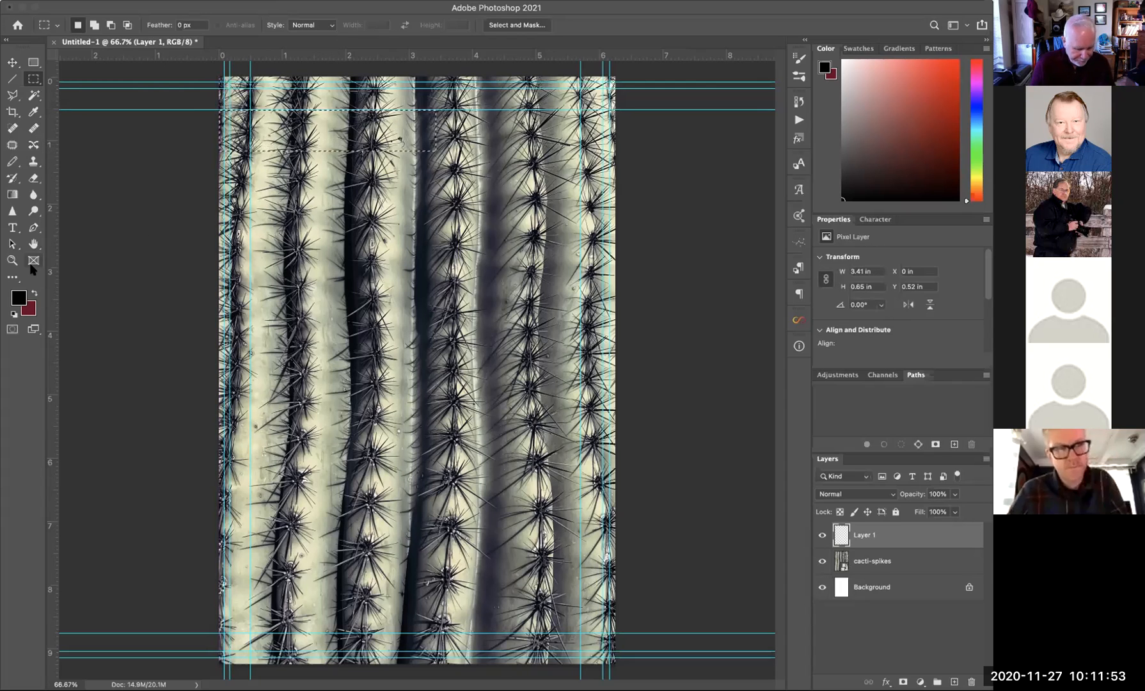
pyautogui.press('super+BackSpace')
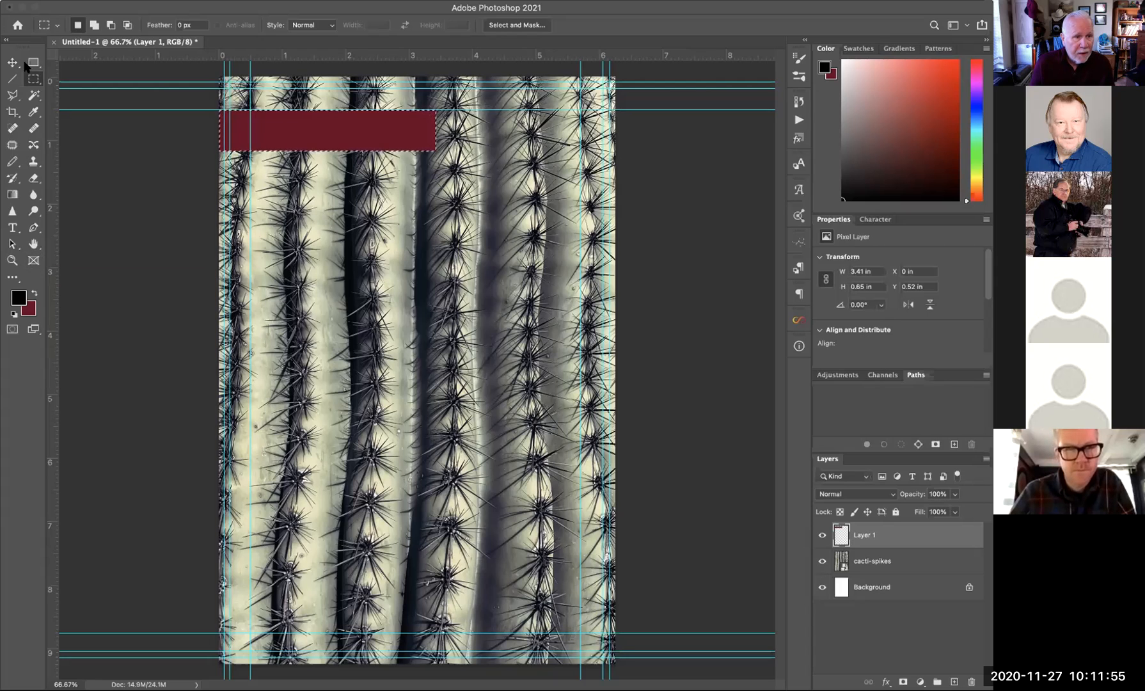
# - Move the maroon bar against the page's lower-right edge and add another empty layer above it
pyautogui.click(12, 62)
pyautogui.press('super+d')
pyautogui.moveTo(351, 133); pyautogui.dragTo(531, 614)
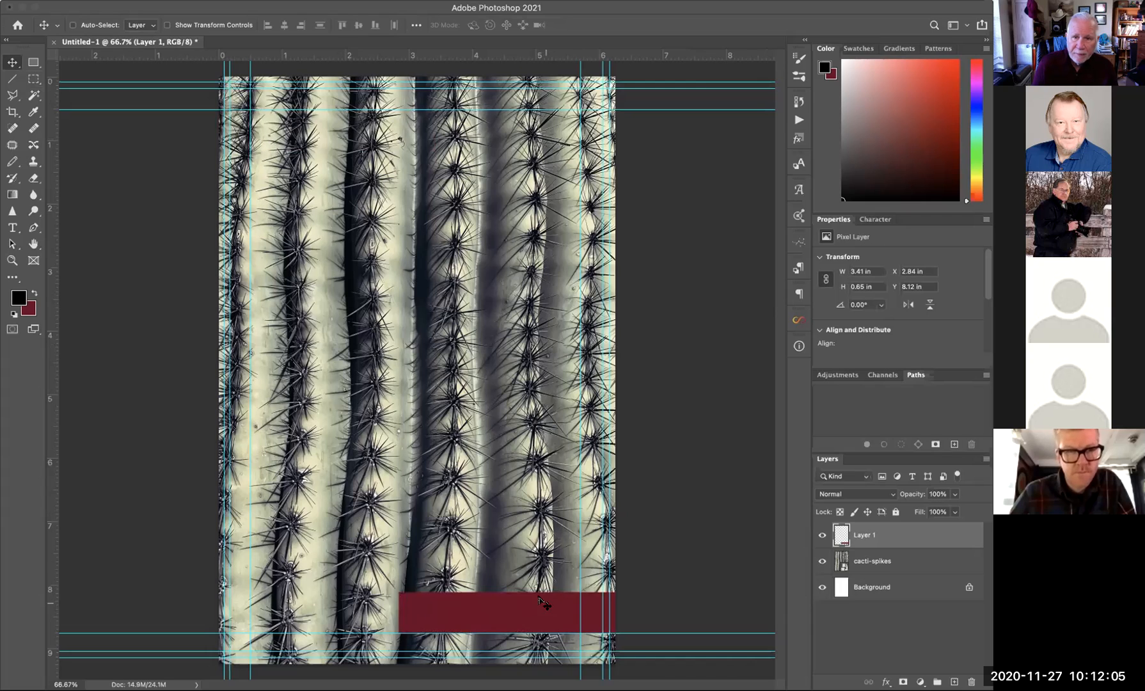
pyautogui.moveTo(504, 612); pyautogui.dragTo(529, 571)
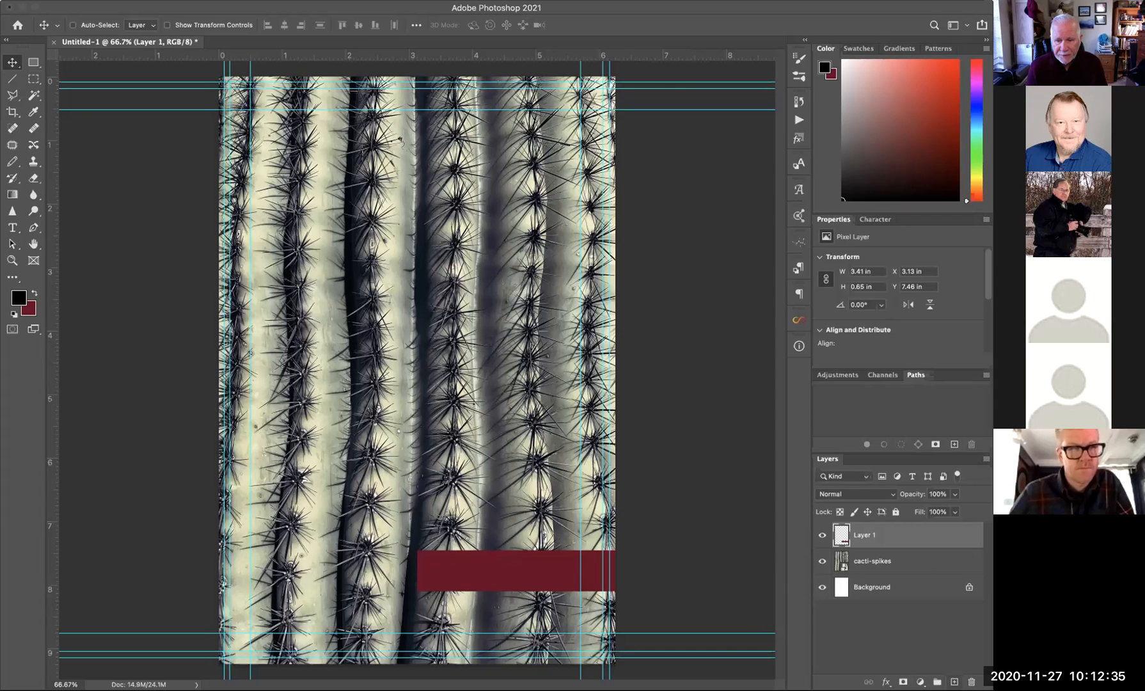
pyautogui.press('super+alt+shift+n')
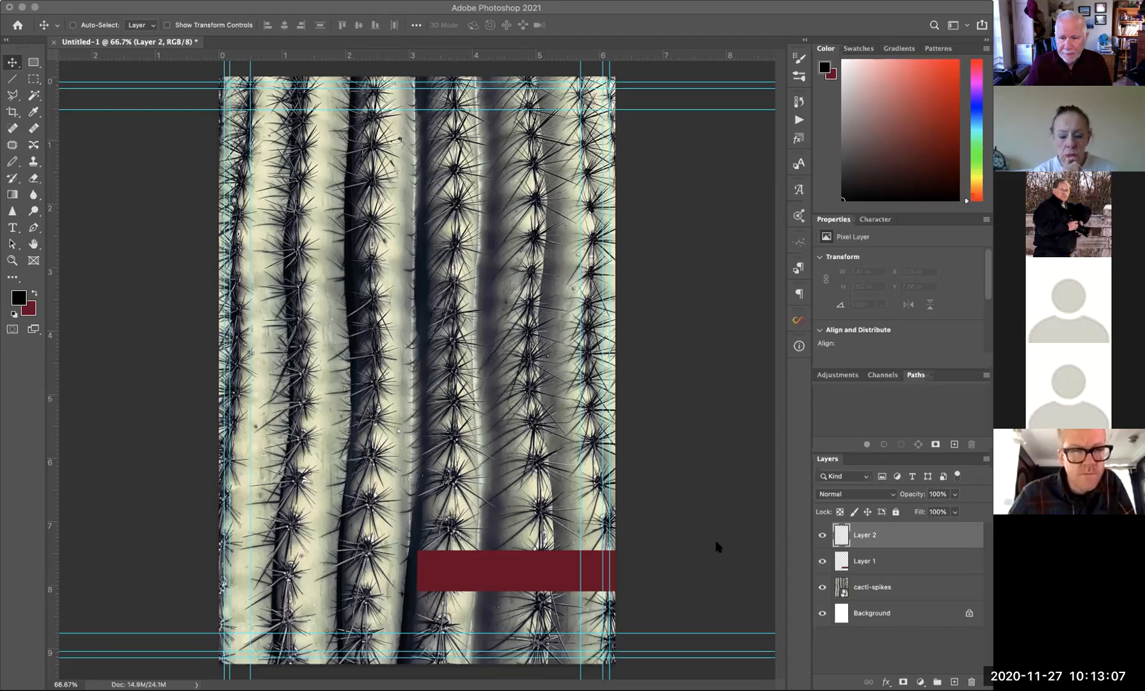
# - Switch to the Creative Market fonts page and show its font categories
pyautogui.press('super+Tab')
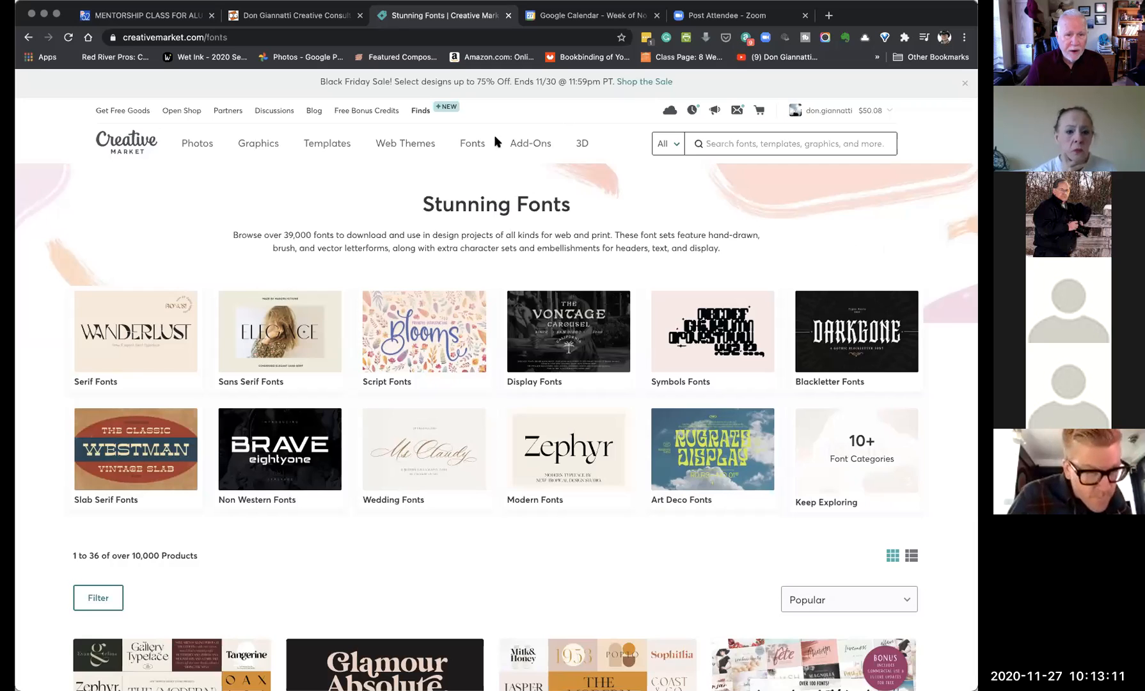
pyautogui.moveTo(477, 147)
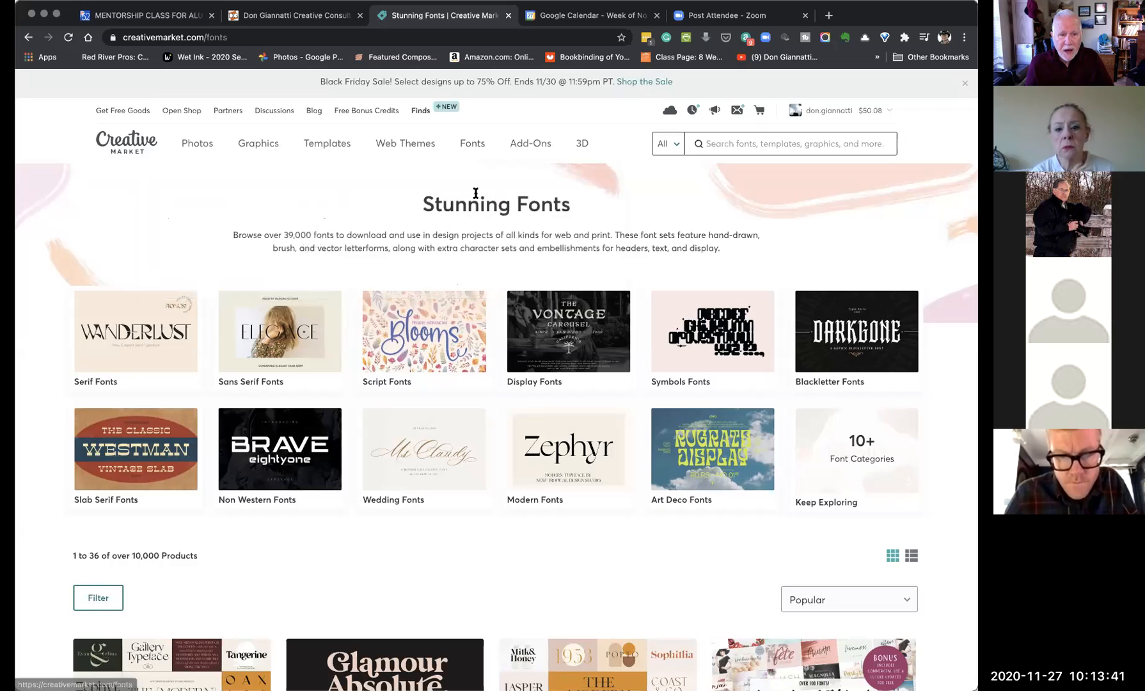
pyautogui.moveTo(523, 144)
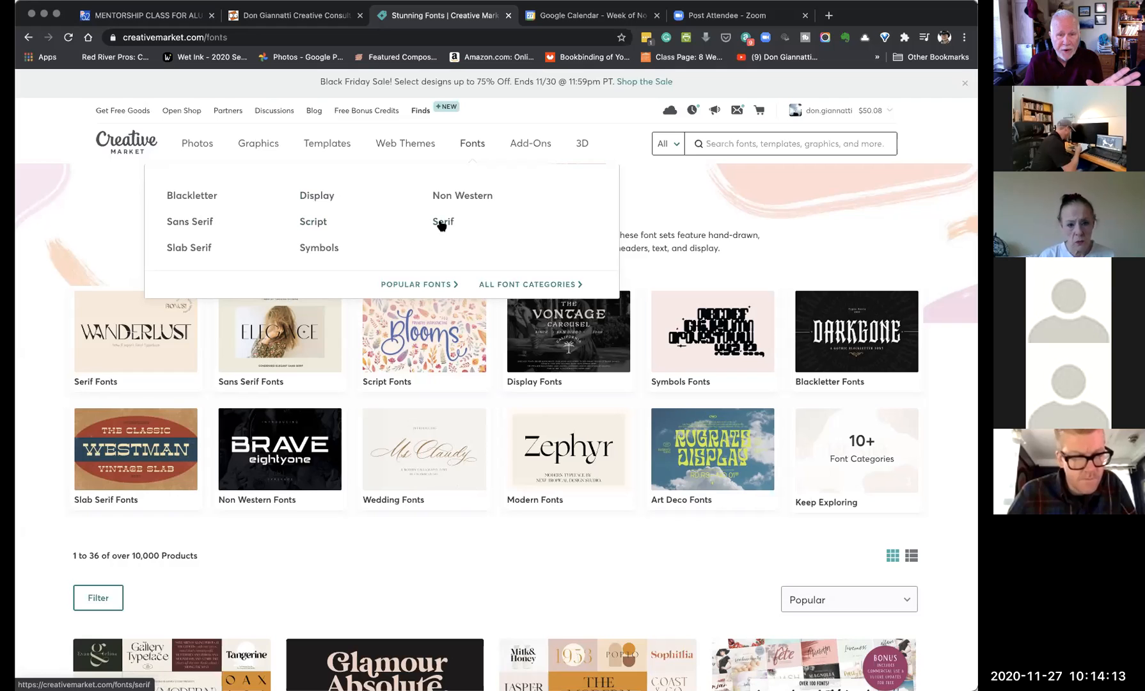
# - Open the Serif fonts category and scroll down through its listing
pyautogui.click(538, 227)
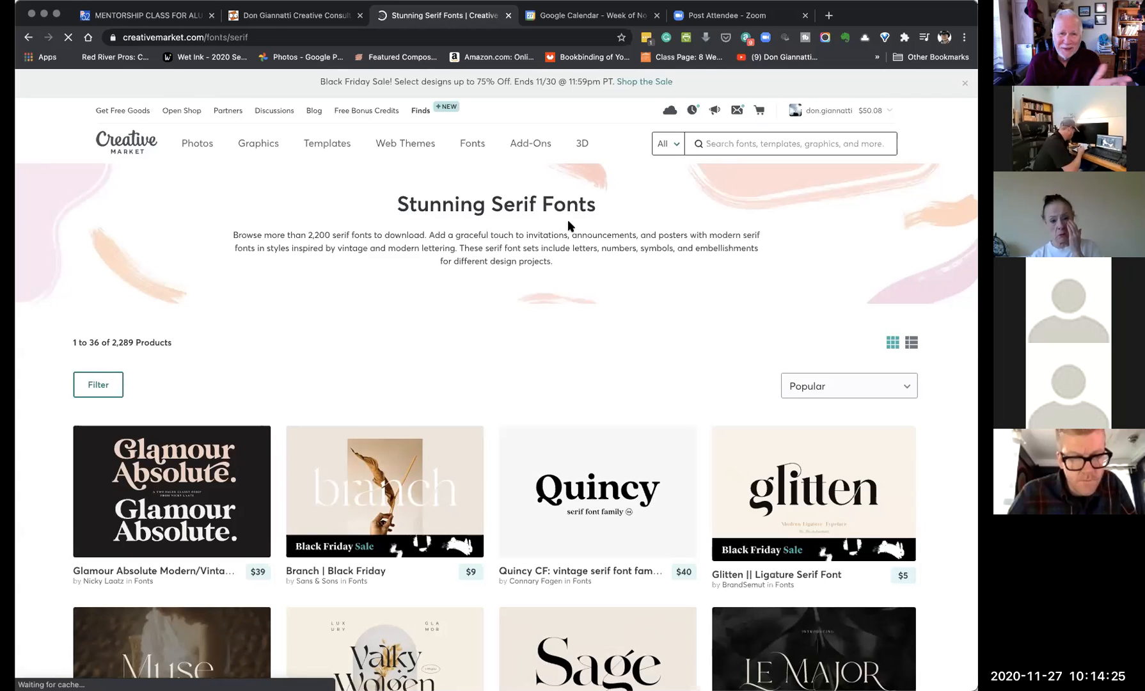
pyautogui.scroll(-5, 568, 224)
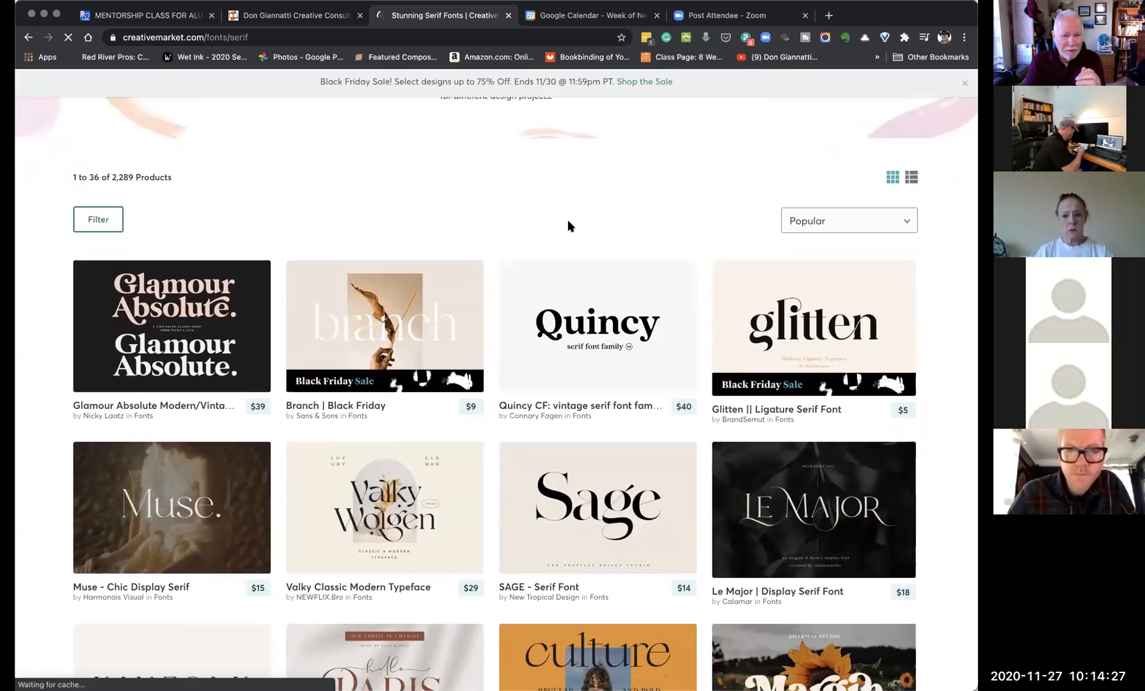
pyautogui.scroll(-1, 567, 220)
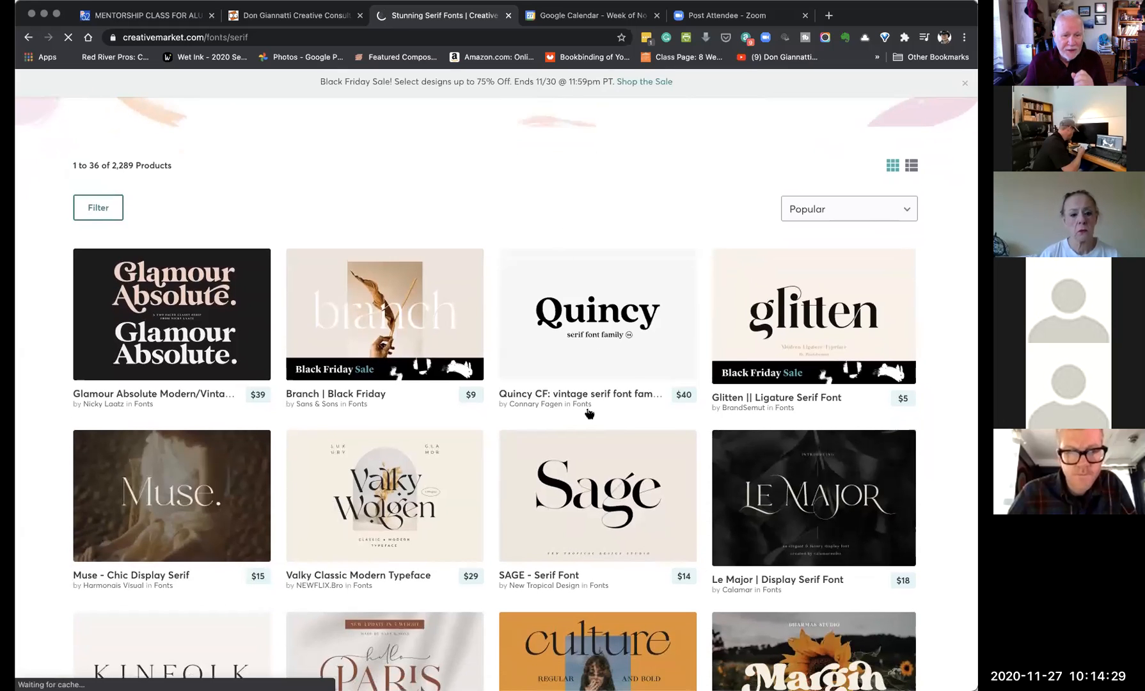
pyautogui.scroll(-2, 589, 413)
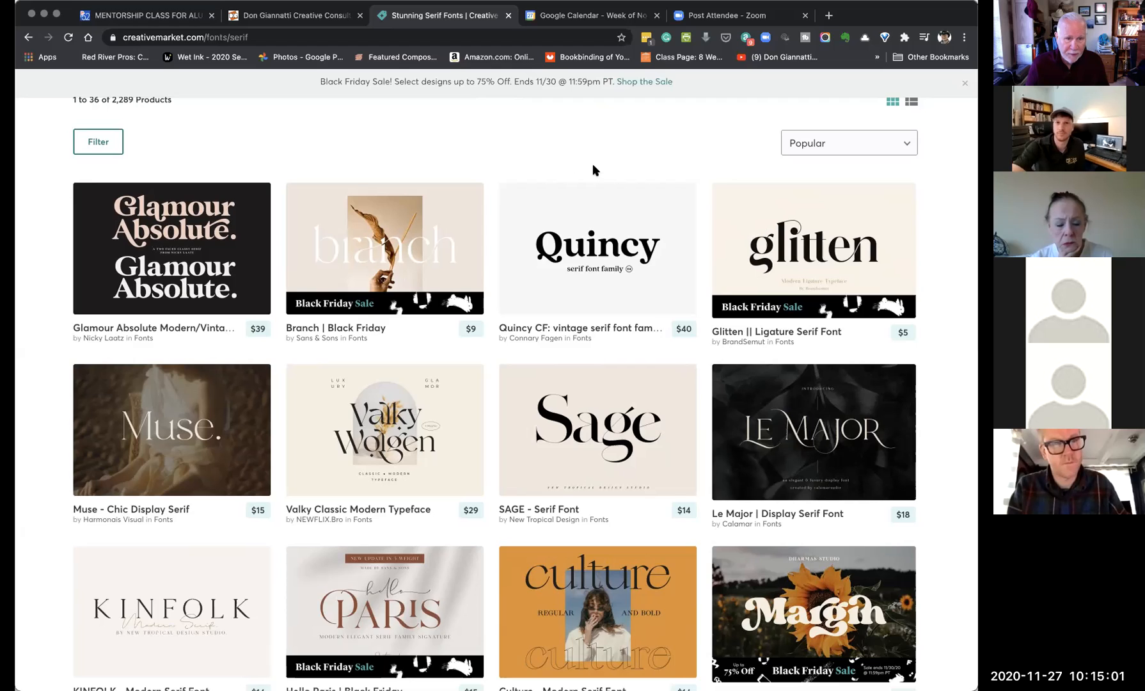
pyautogui.scroll(-5, 595, 167)
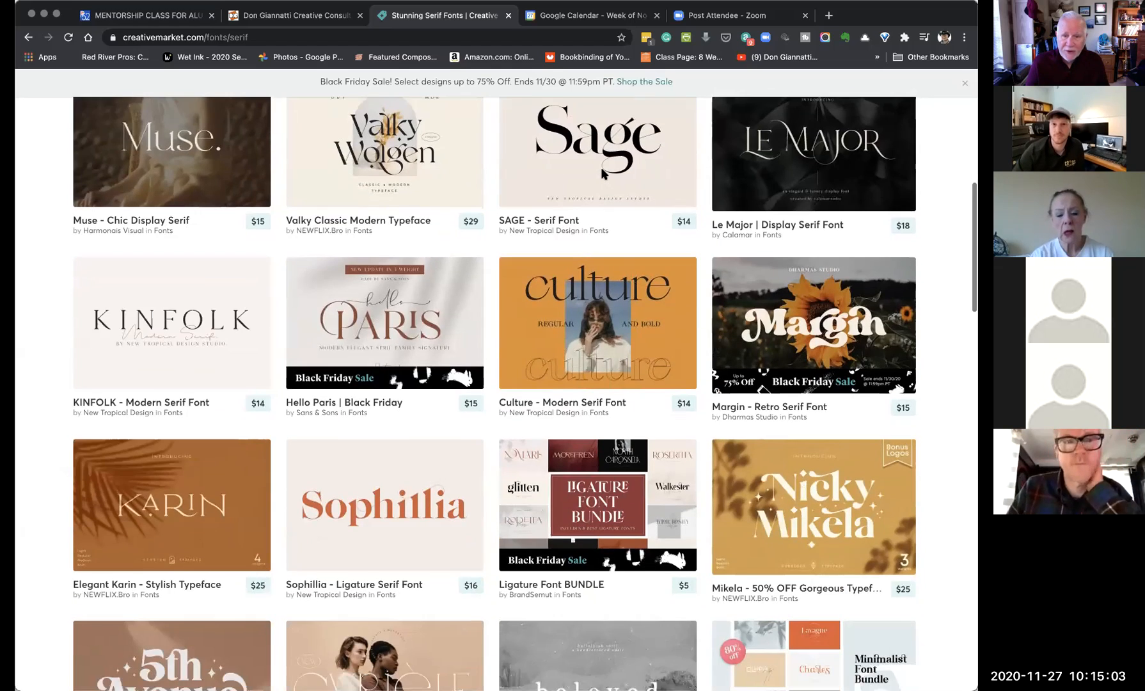
pyautogui.scroll(-5, 600, 167)
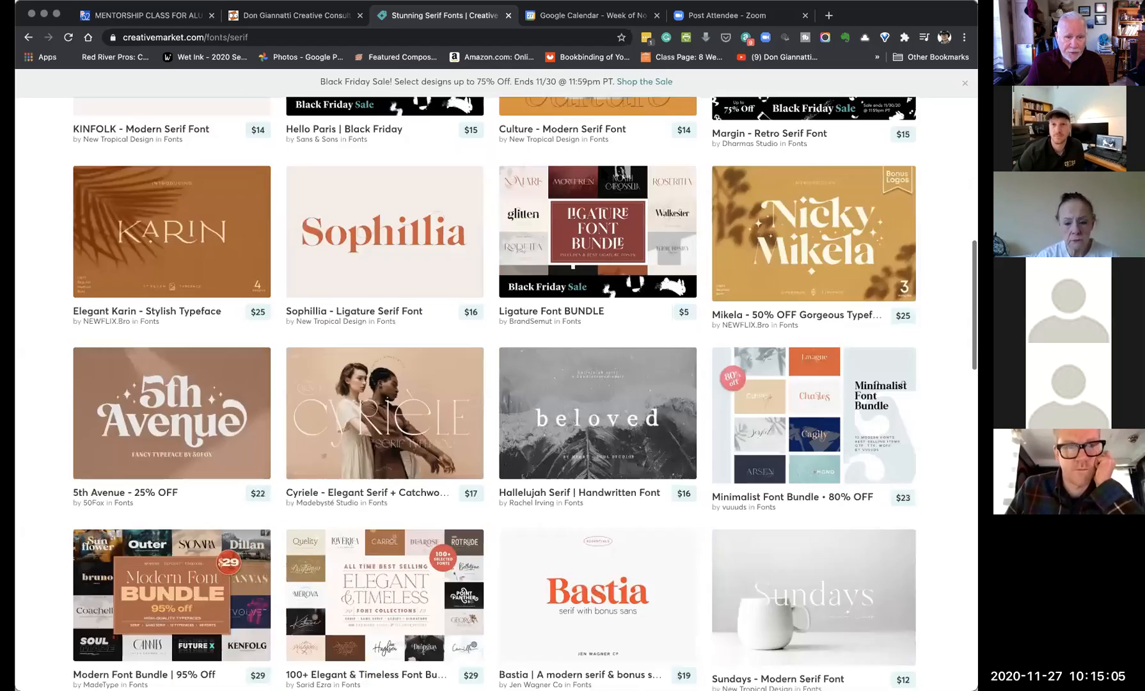
pyautogui.scroll(-1, 603, 174)
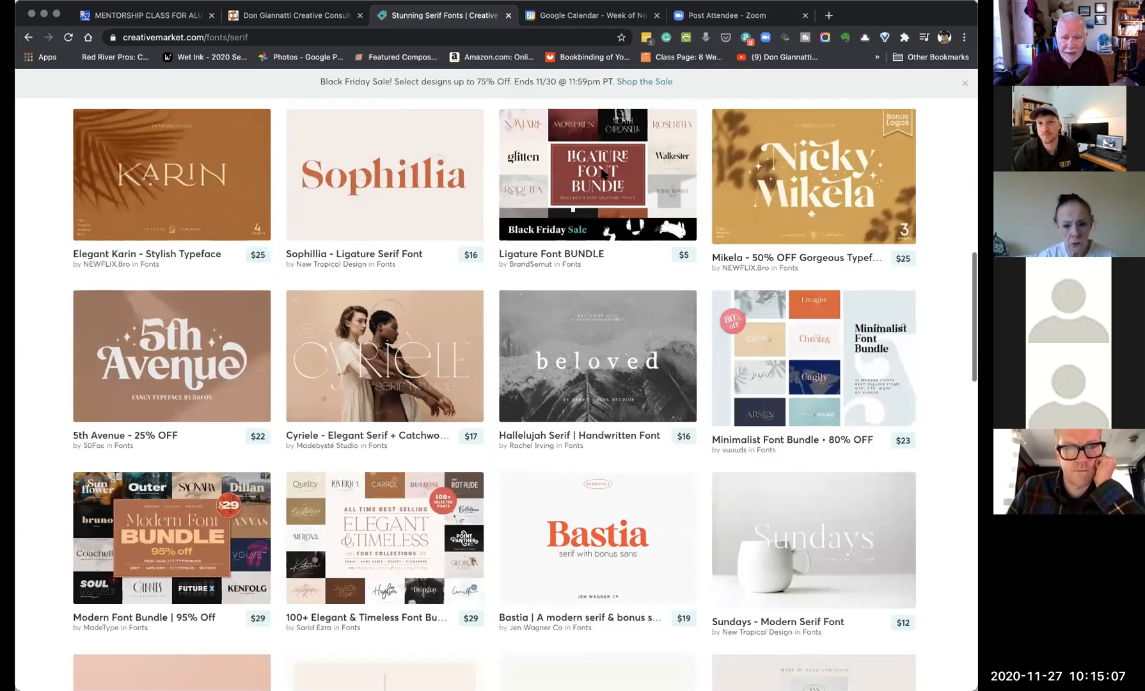
pyautogui.scroll(-1, 603, 174)
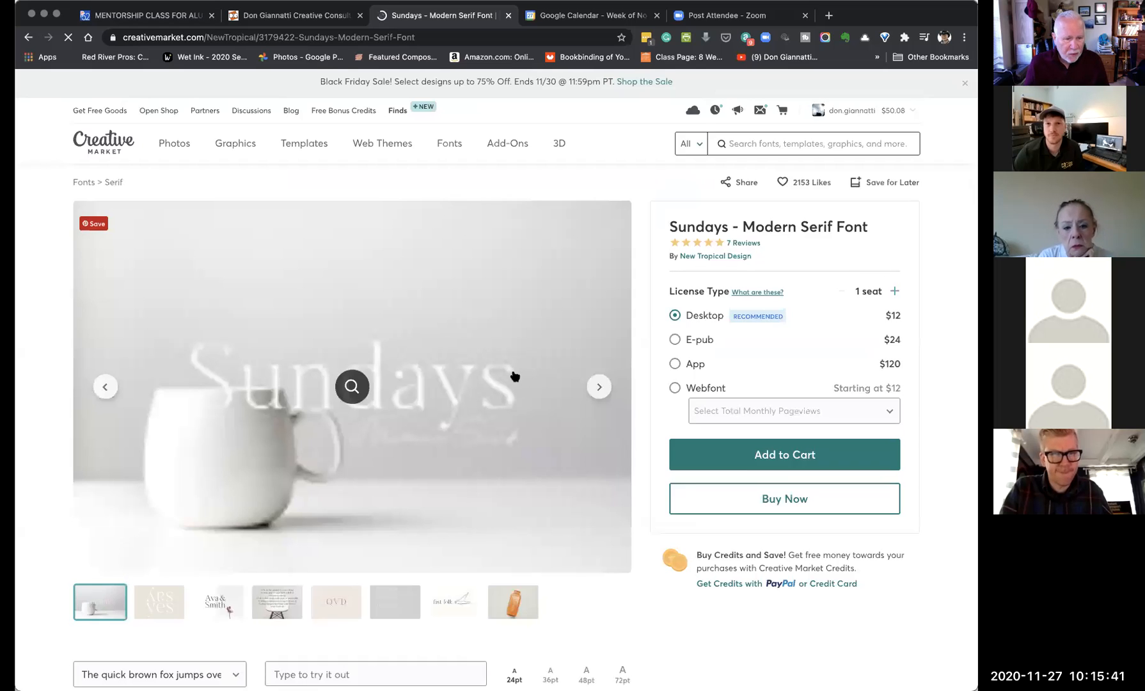
# - View the chair quote sample image for the Sundays font
pyautogui.scroll(-4, 514, 377)
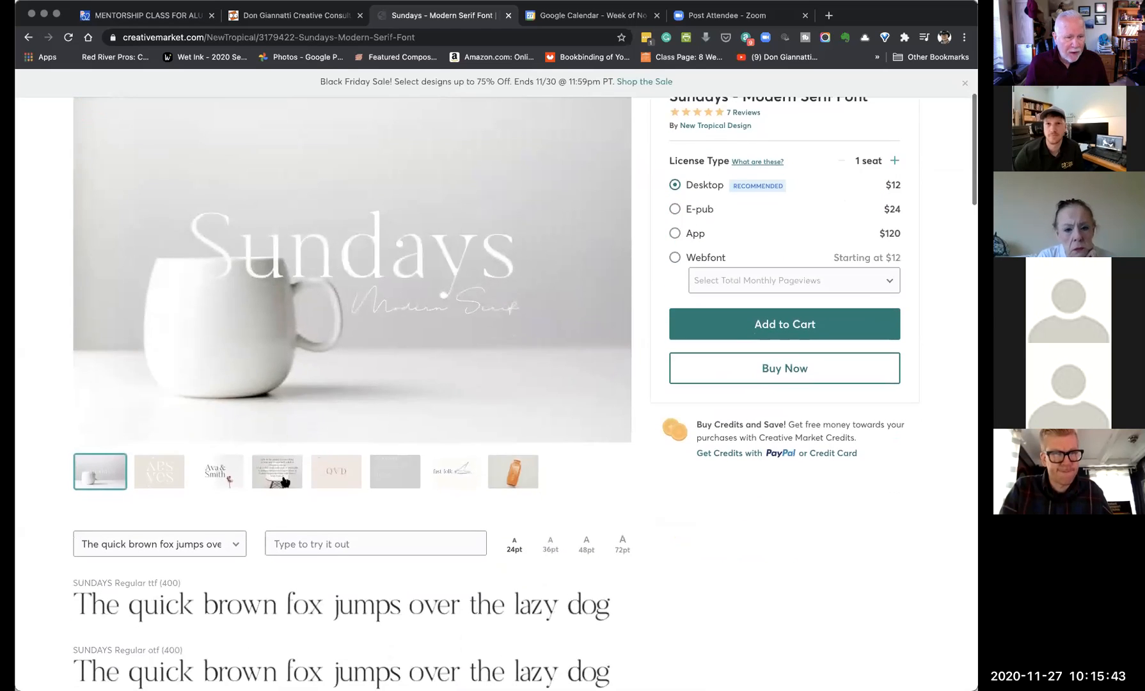
pyautogui.click(278, 472)
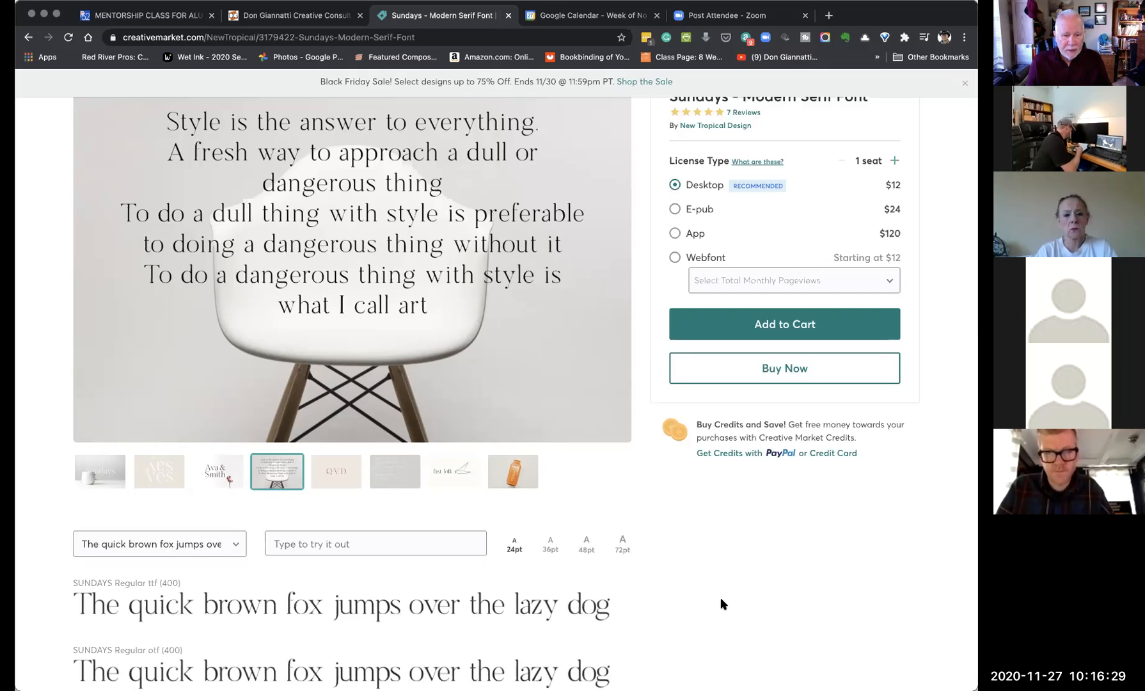
pyautogui.scroll(-3, 721, 603)
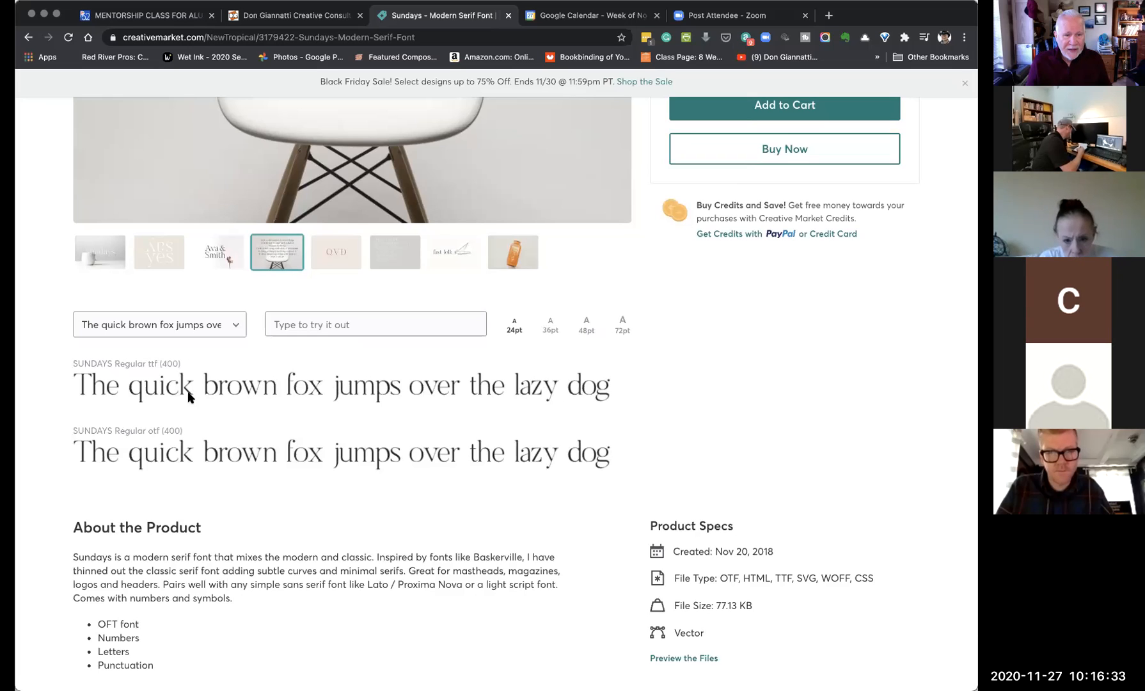
# - Preview the Sundays font with the sample text 'See how the font lays'
pyautogui.click(294, 326)
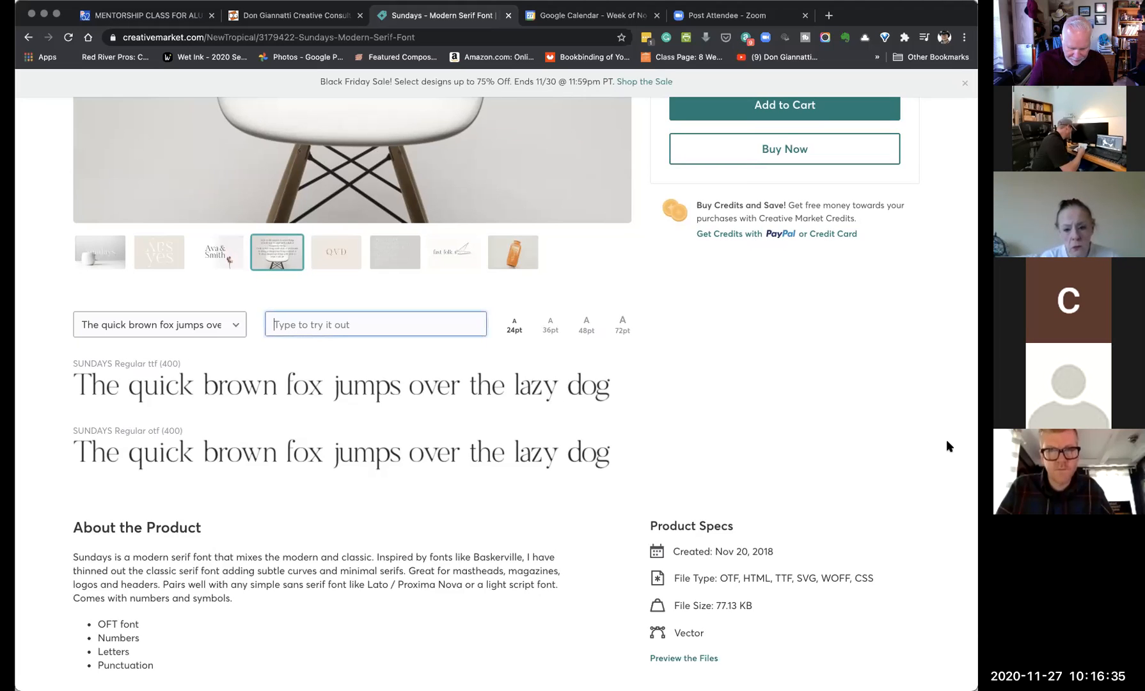
pyautogui.write('See how the ')
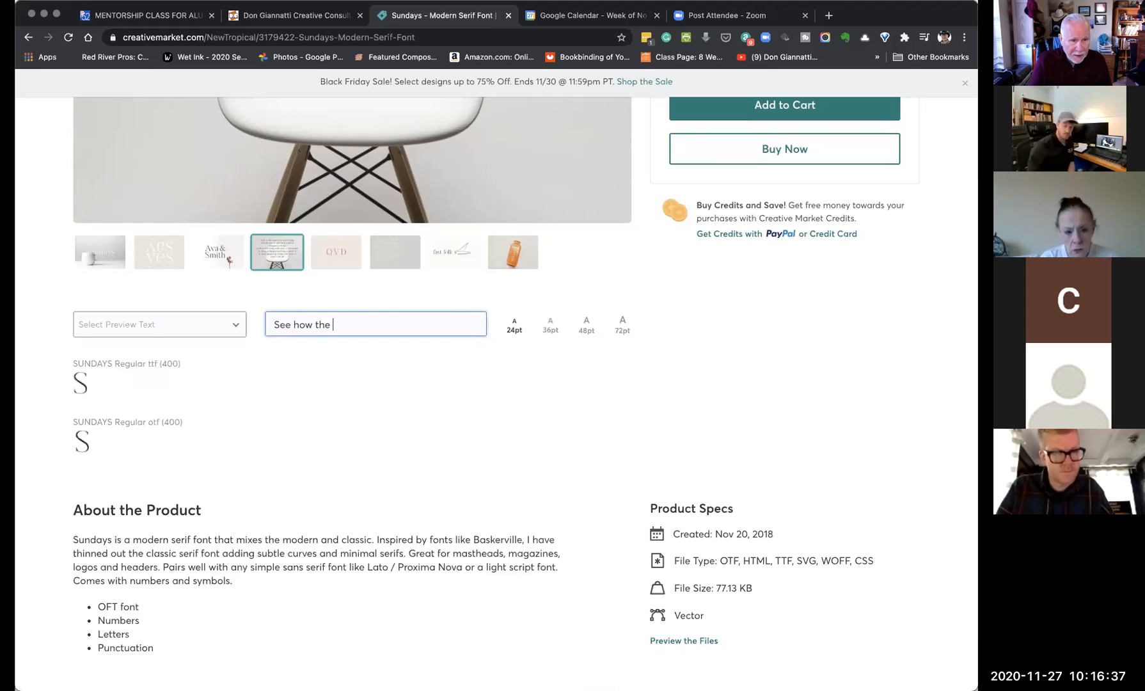
pyautogui.write('font lays out')
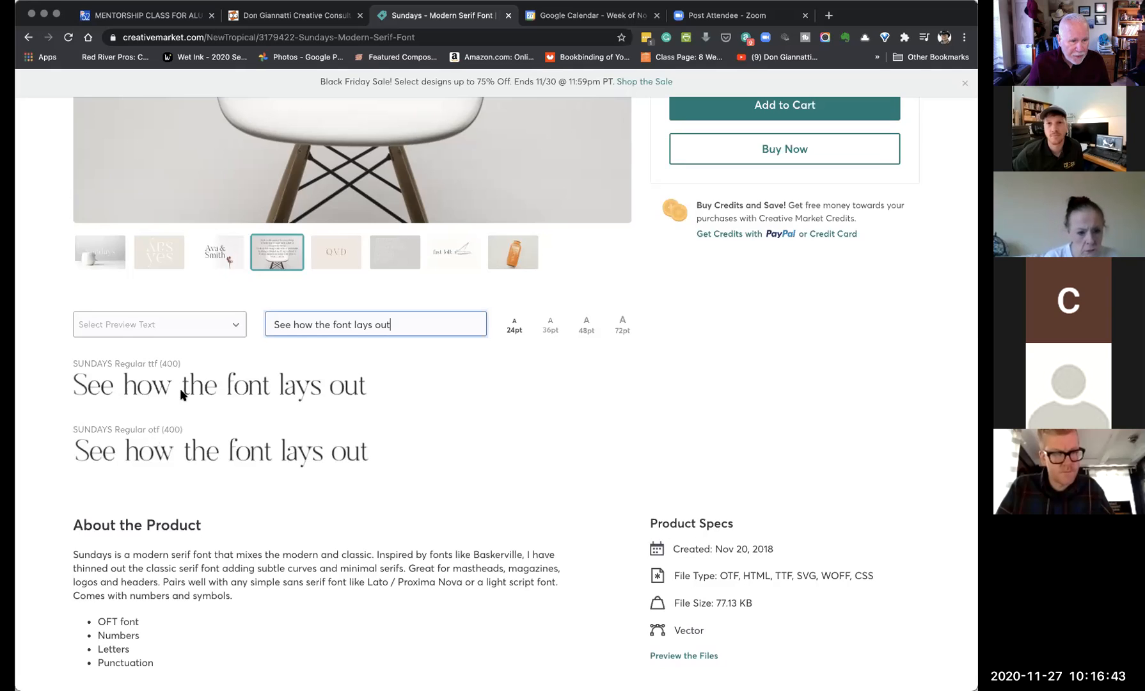
pyautogui.click(332, 392)
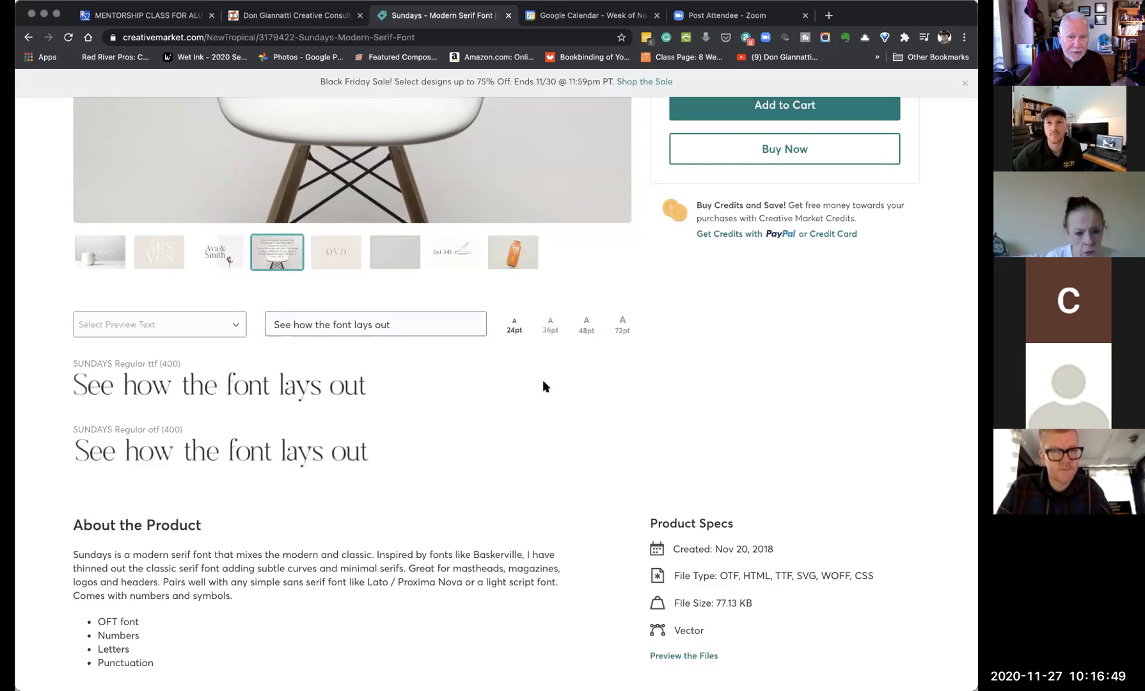
# - Browse back through the gallery to the Ava & Smith sample image
pyautogui.scroll(5, 664, 357)
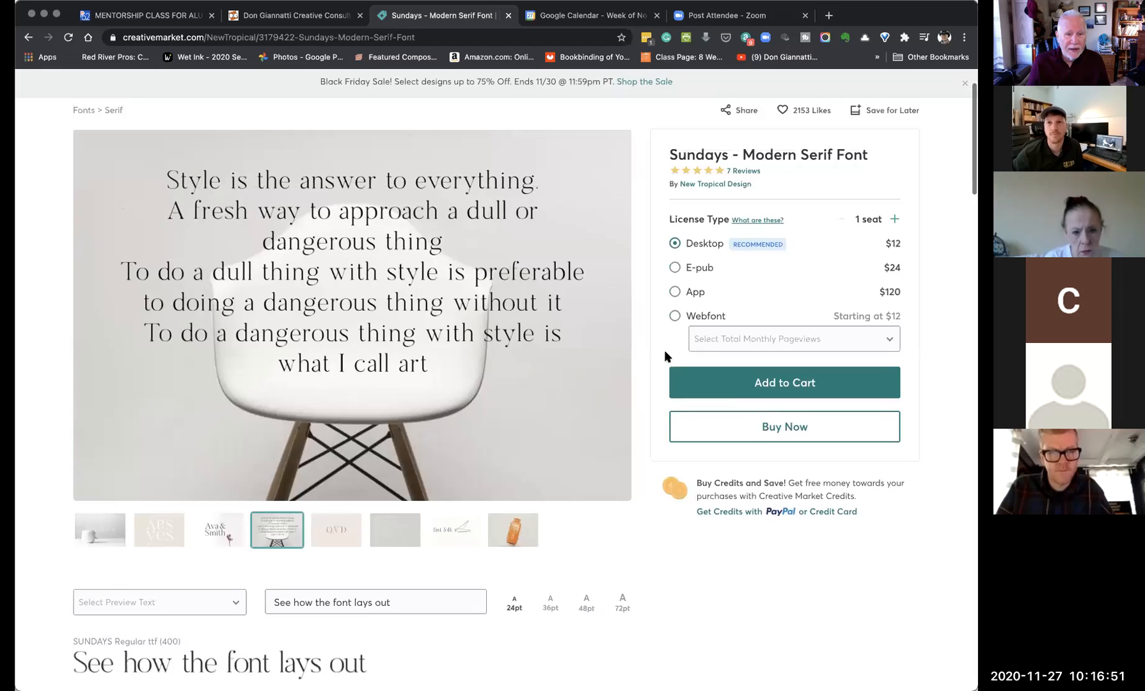
pyautogui.scroll(1, 665, 356)
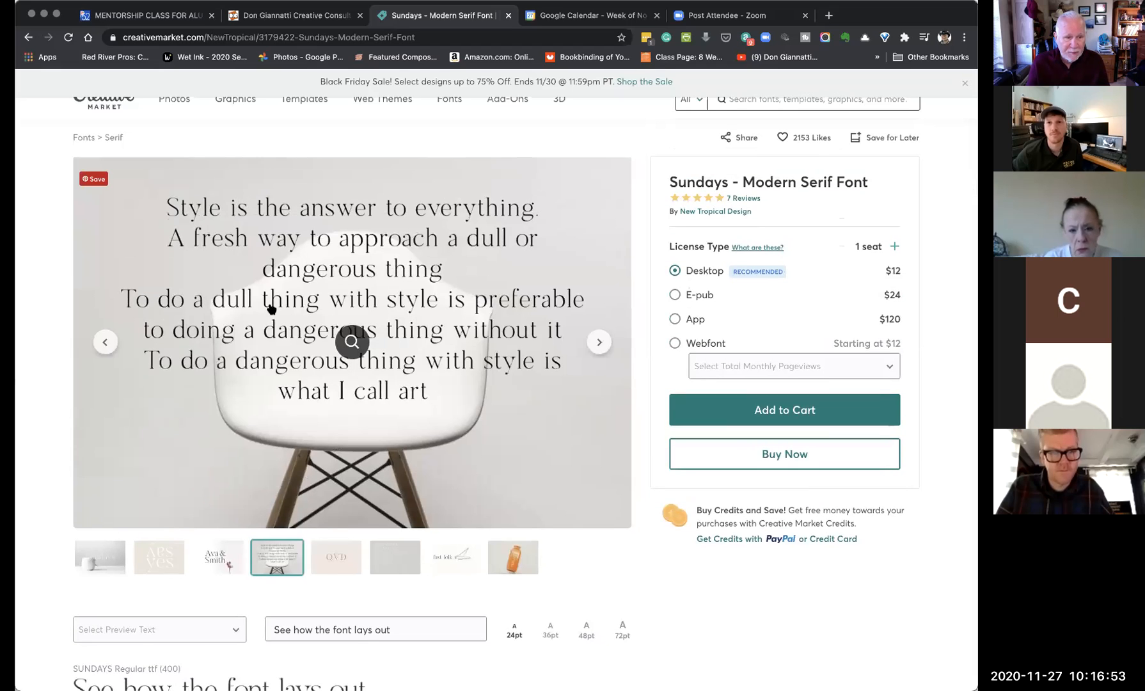
pyautogui.click(104, 342)
pyautogui.click(105, 341)
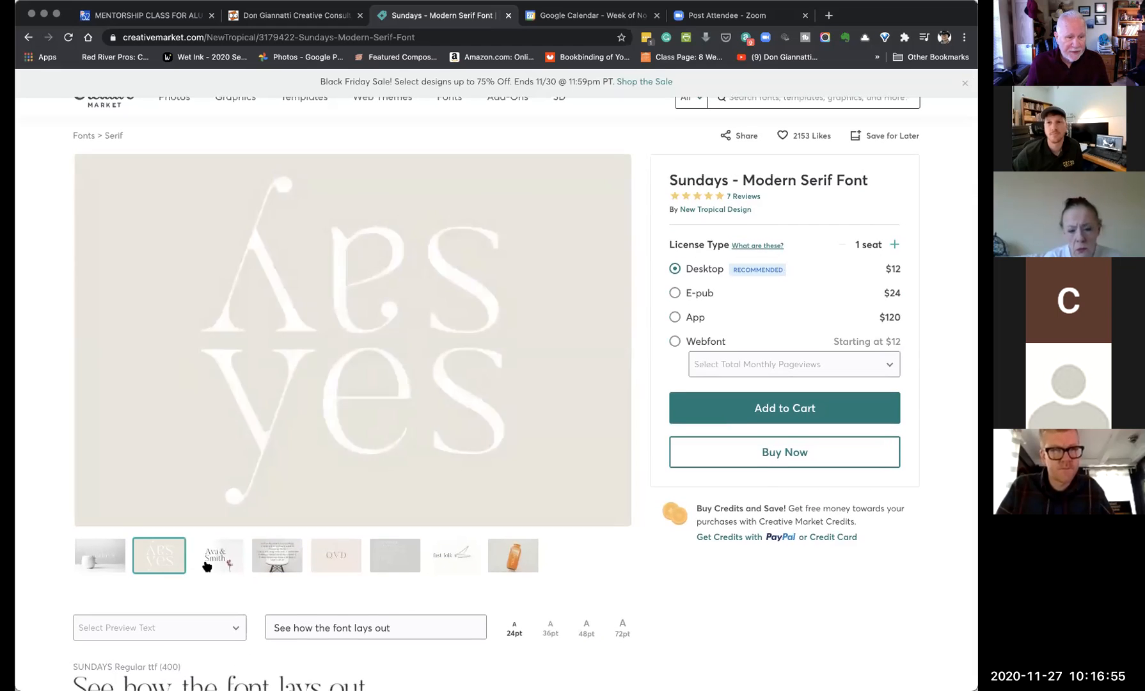
pyautogui.click(207, 564)
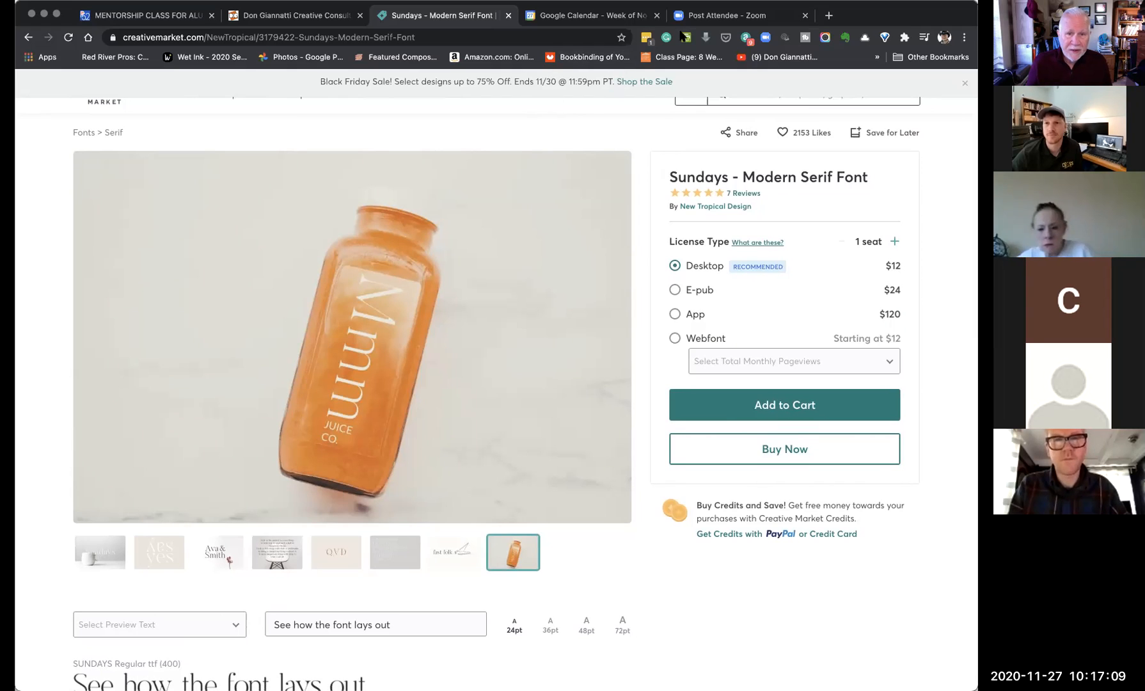
pyautogui.scroll(2, 662, 142)
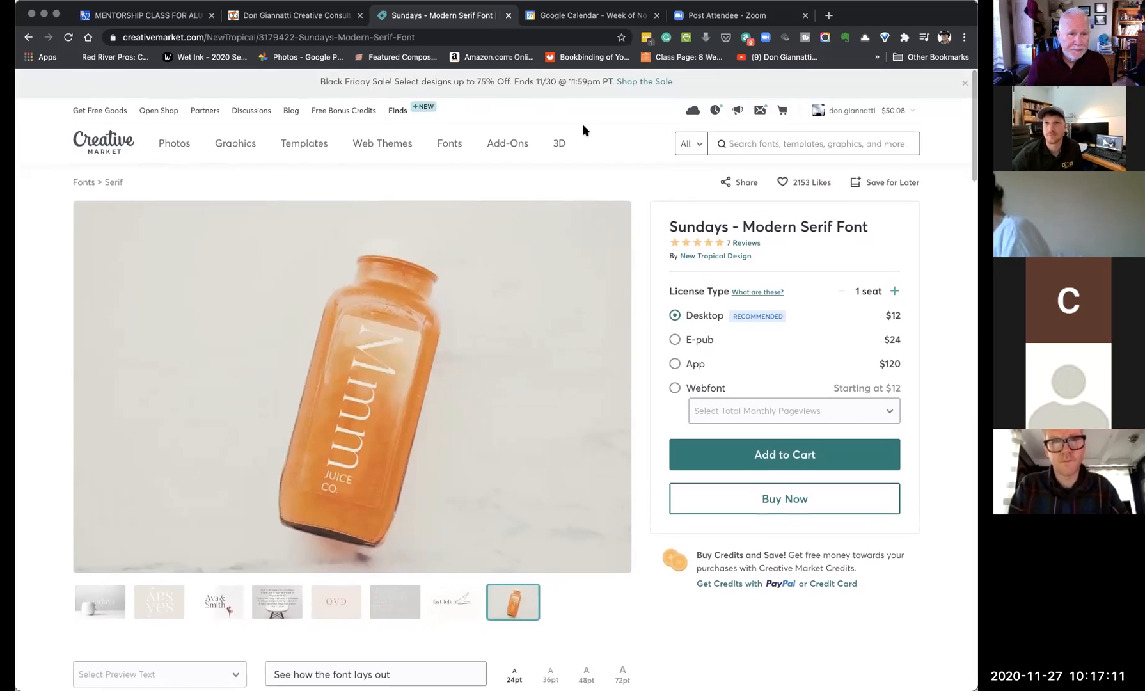
pyautogui.moveTo(447, 142)
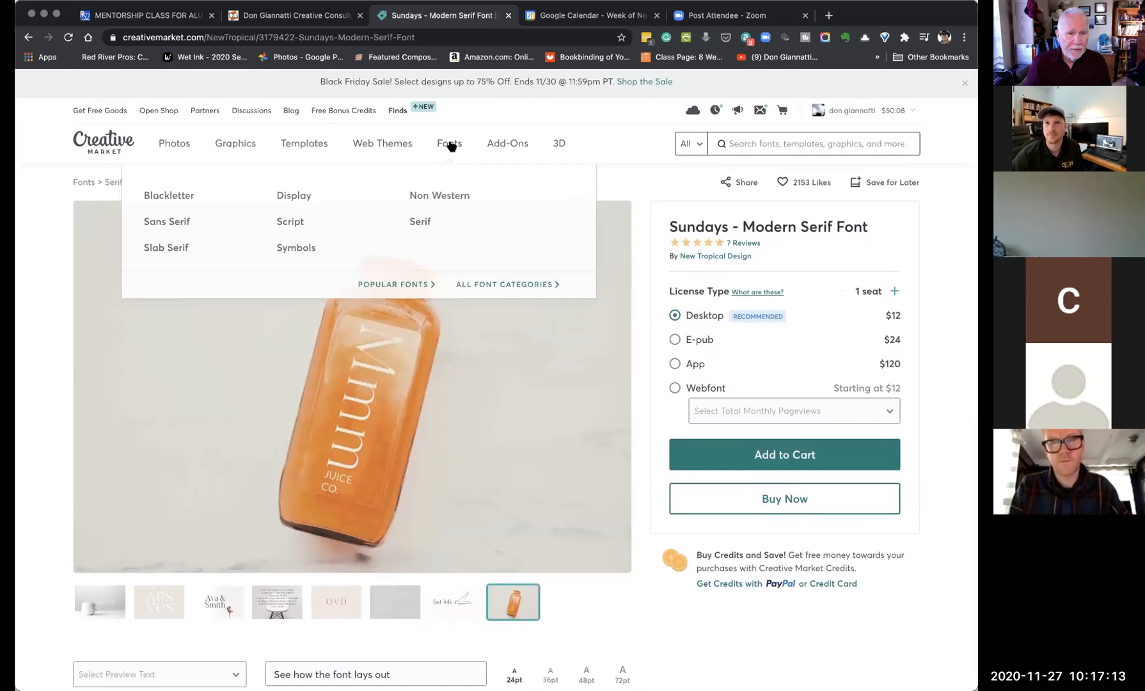
# - Open the Display fonts listing and go to the Kindness Matters Font product page
pyautogui.click(429, 233)
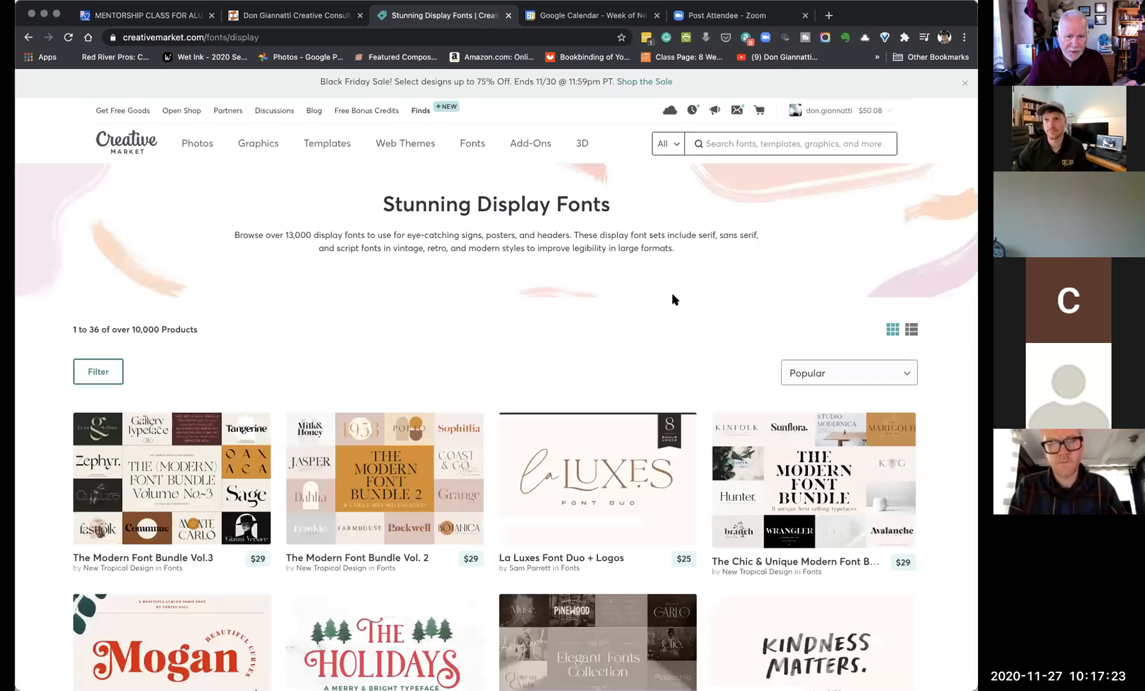
pyautogui.scroll(-3, 672, 292)
pyautogui.scroll(-2, 671, 293)
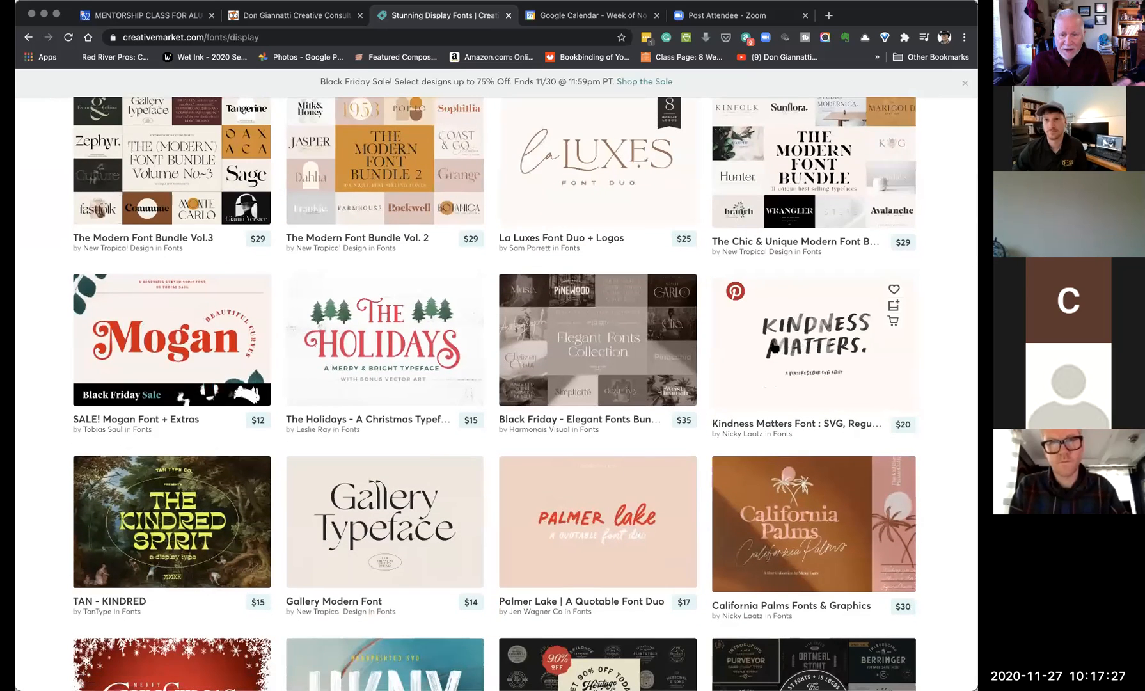
pyautogui.click(902, 349)
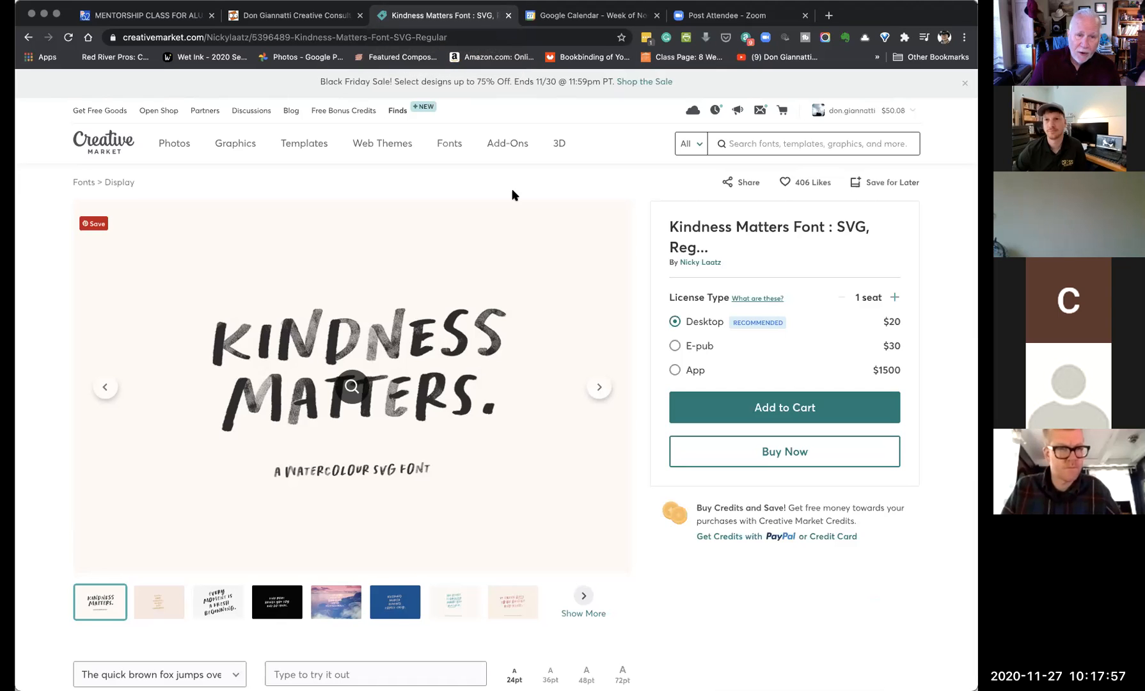
pyautogui.moveTo(449, 145)
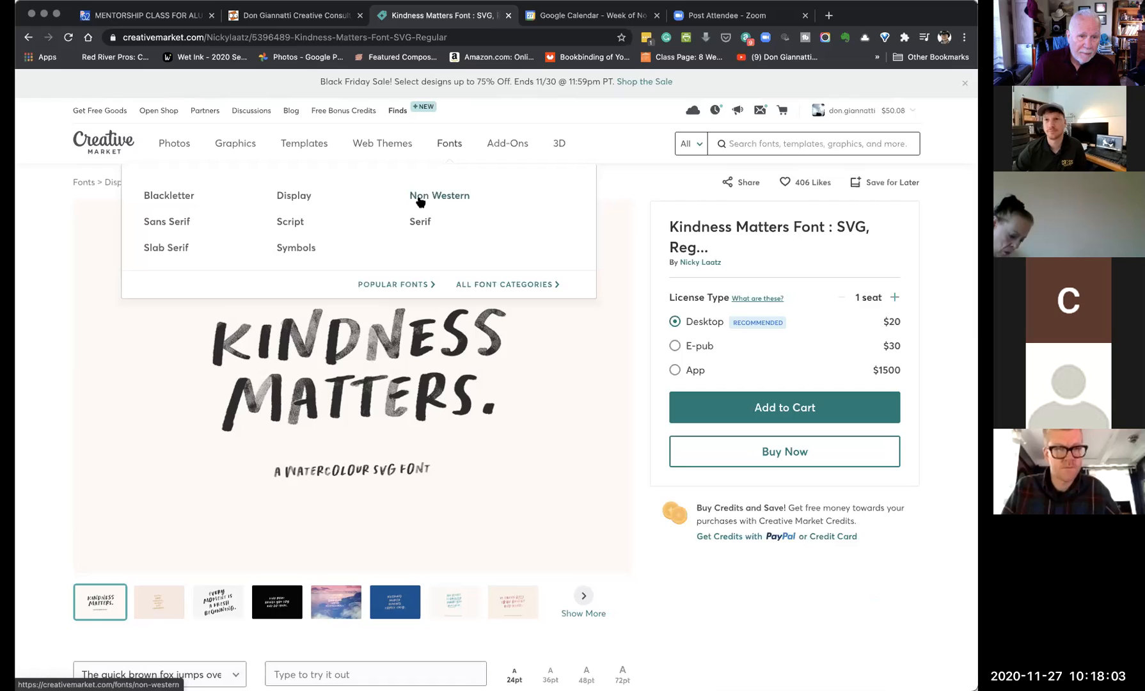
pyautogui.click(184, 223)
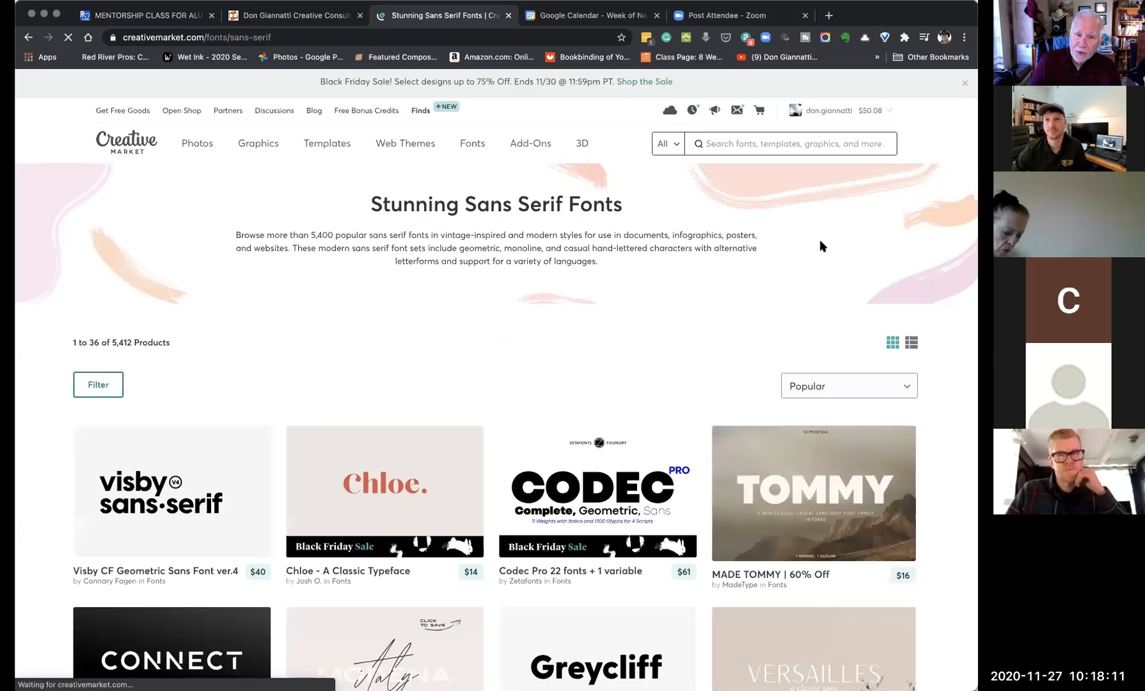
pyautogui.scroll(-1, 914, 313)
pyautogui.scroll(-5, 918, 322)
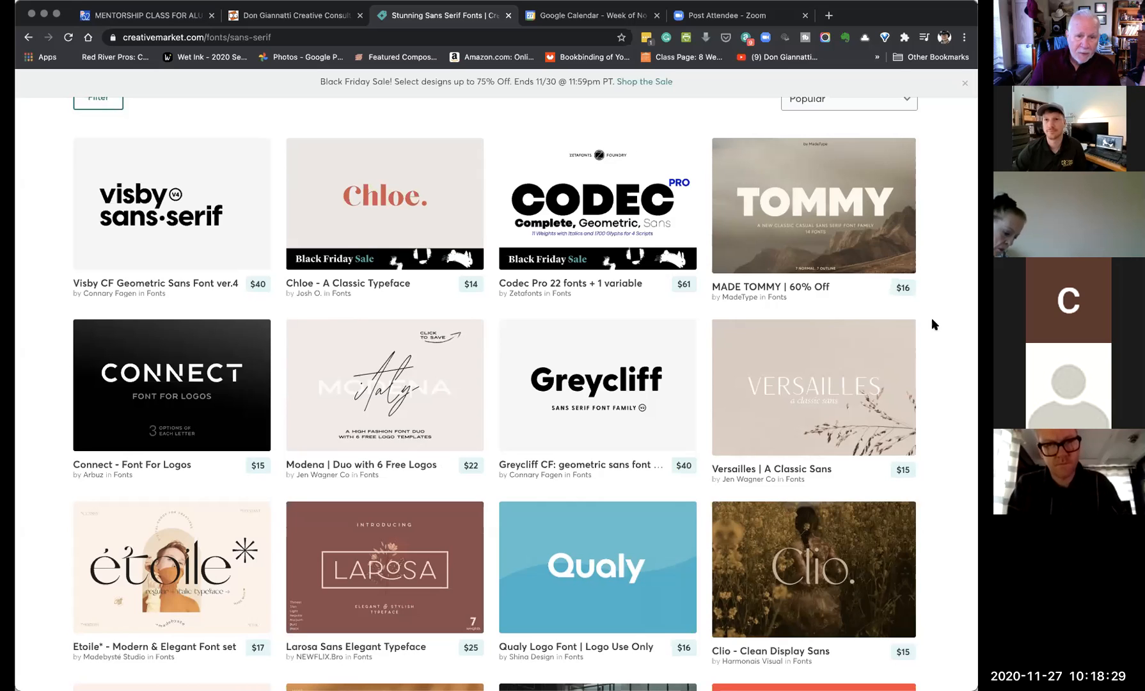
pyautogui.moveTo(834, 242)
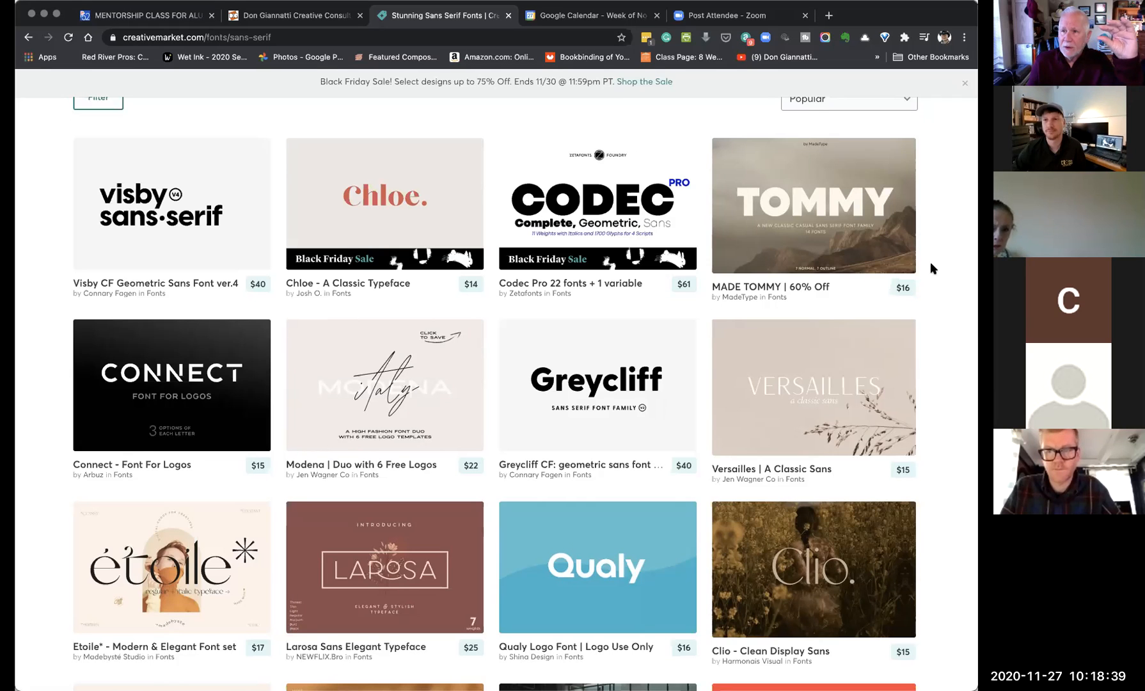
pyautogui.scroll(-1, 930, 266)
pyautogui.scroll(-1, 931, 267)
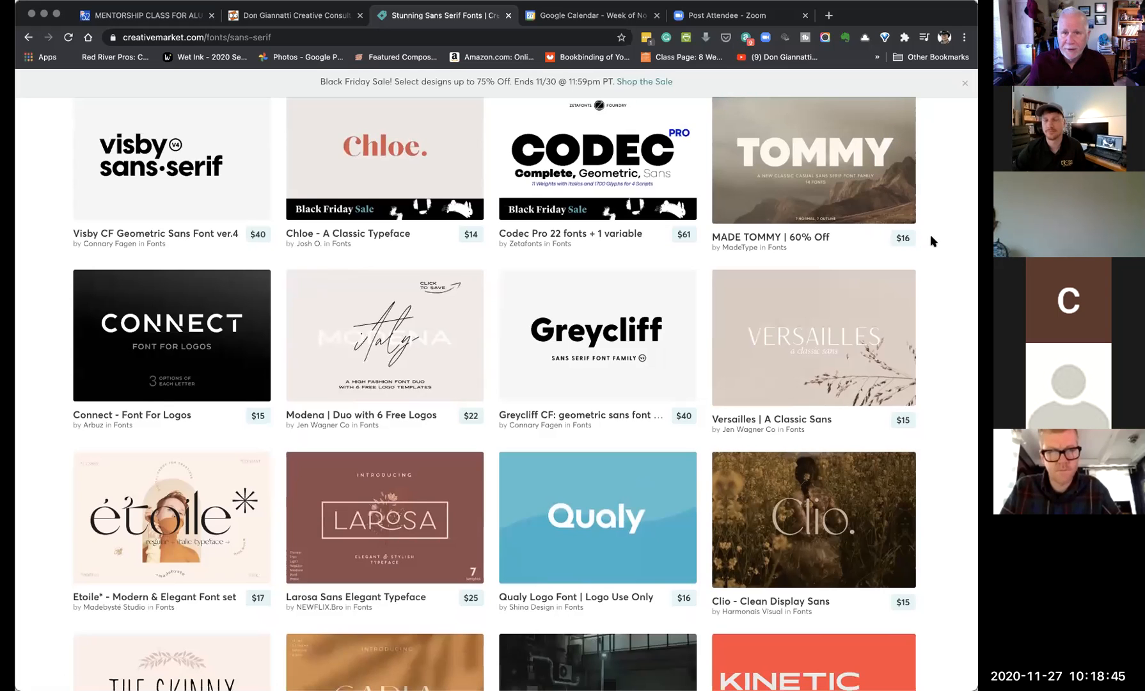
pyautogui.scroll(-6, 930, 237)
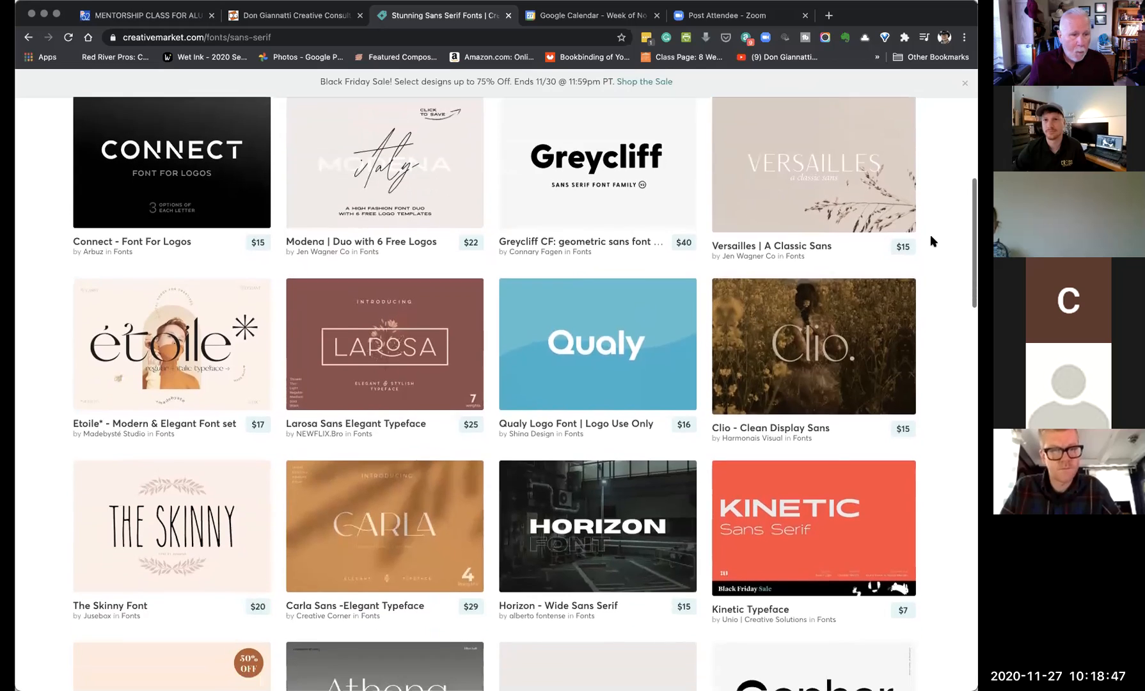
pyautogui.scroll(-7, 930, 234)
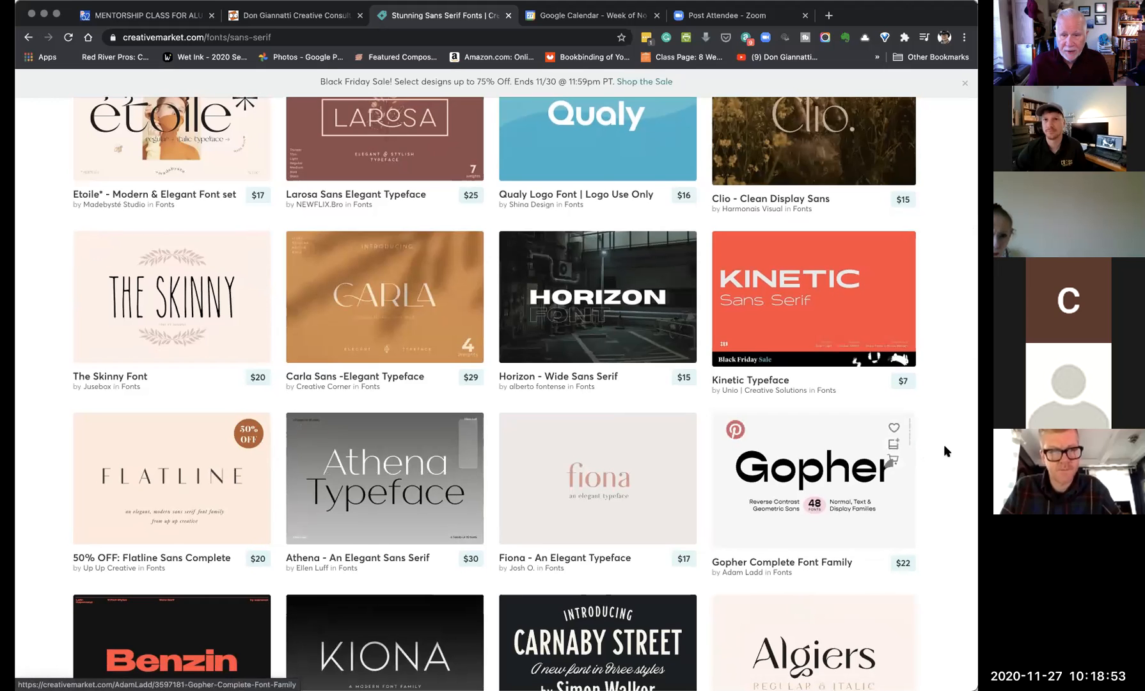
pyautogui.scroll(-8, 953, 451)
pyautogui.scroll(-5, 957, 453)
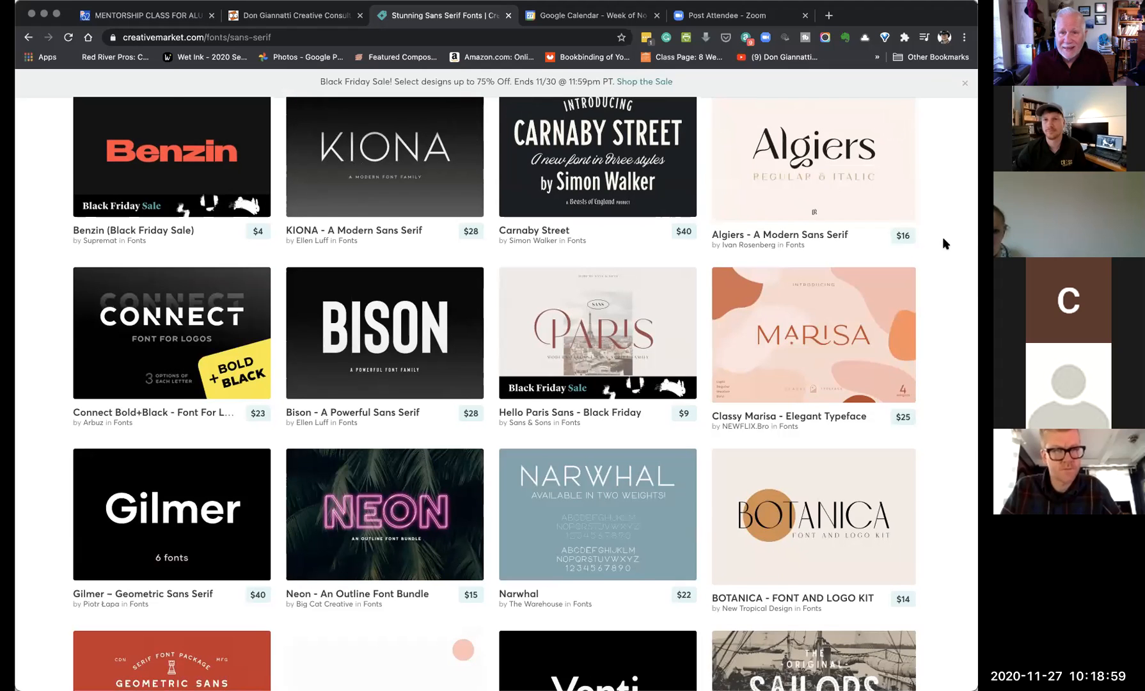
pyautogui.scroll(5, 943, 238)
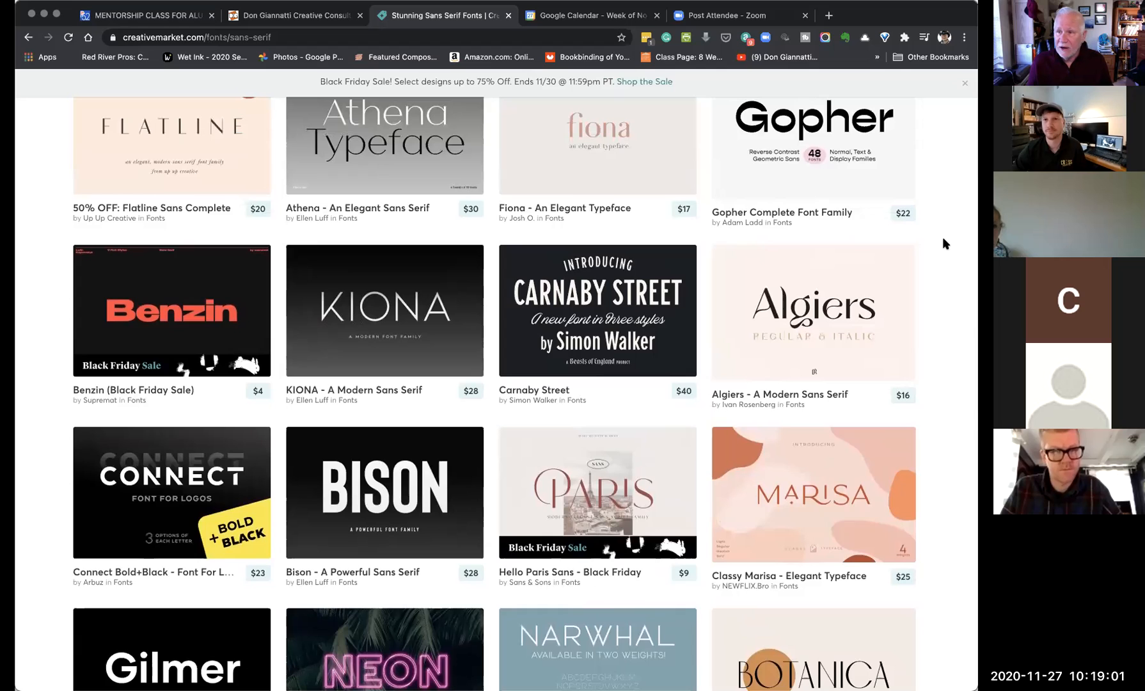
pyautogui.scroll(-2, 943, 238)
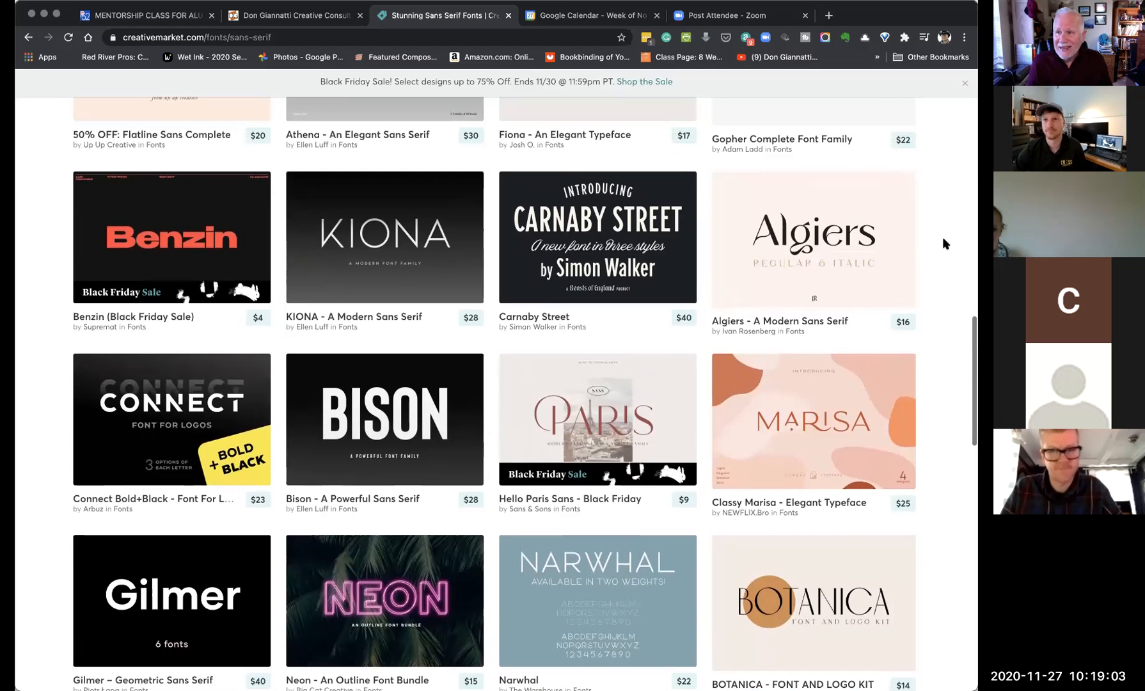
pyautogui.scroll(-2, 943, 238)
pyautogui.scroll(-4, 939, 245)
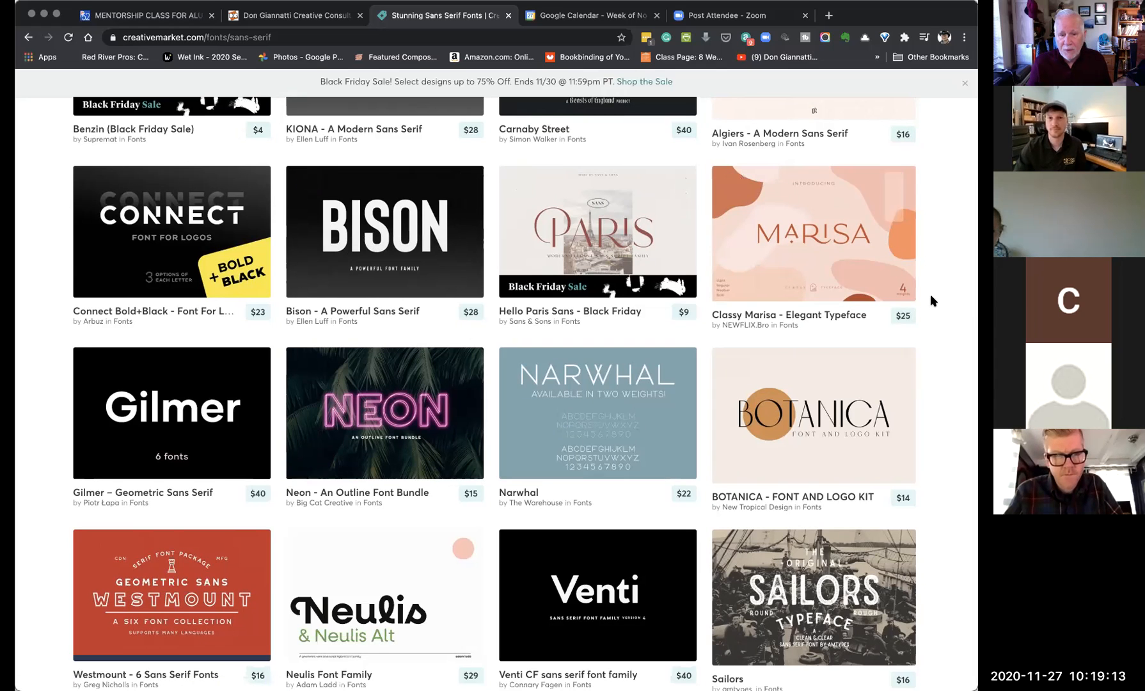
pyautogui.scroll(1, 943, 291)
pyautogui.scroll(15, 941, 291)
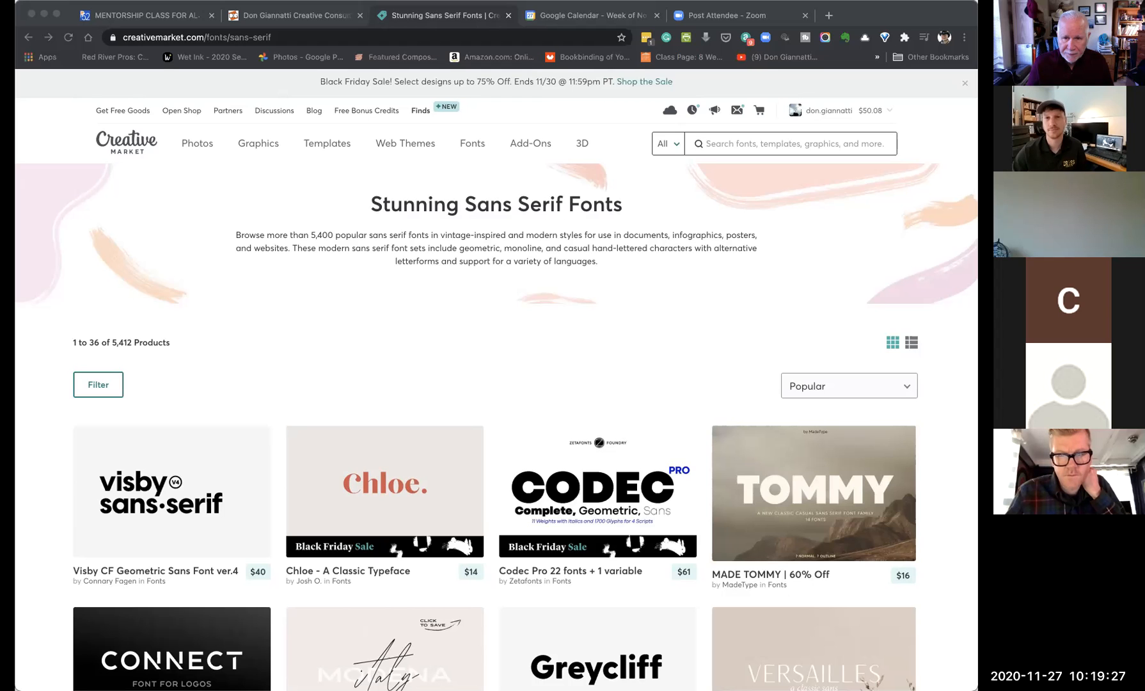
# - In the cactus cover document, type the photographer's name as a text line on the upper photo
pyautogui.press('super+Tab')
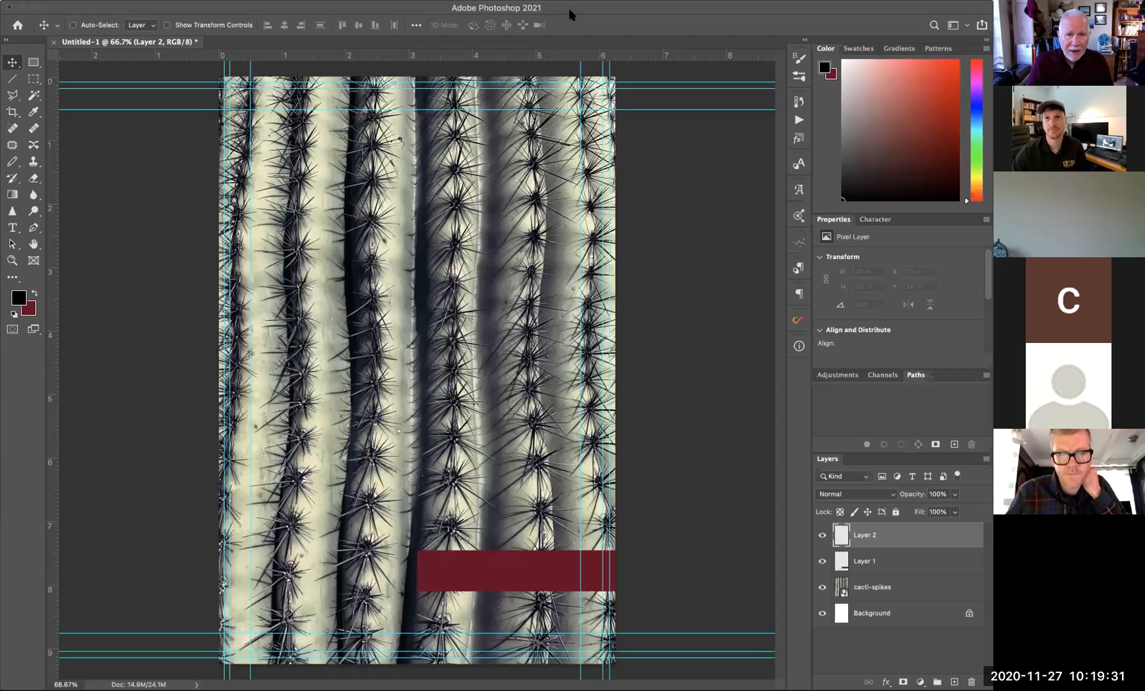
pyautogui.click(12, 228)
pyautogui.click(316, 263)
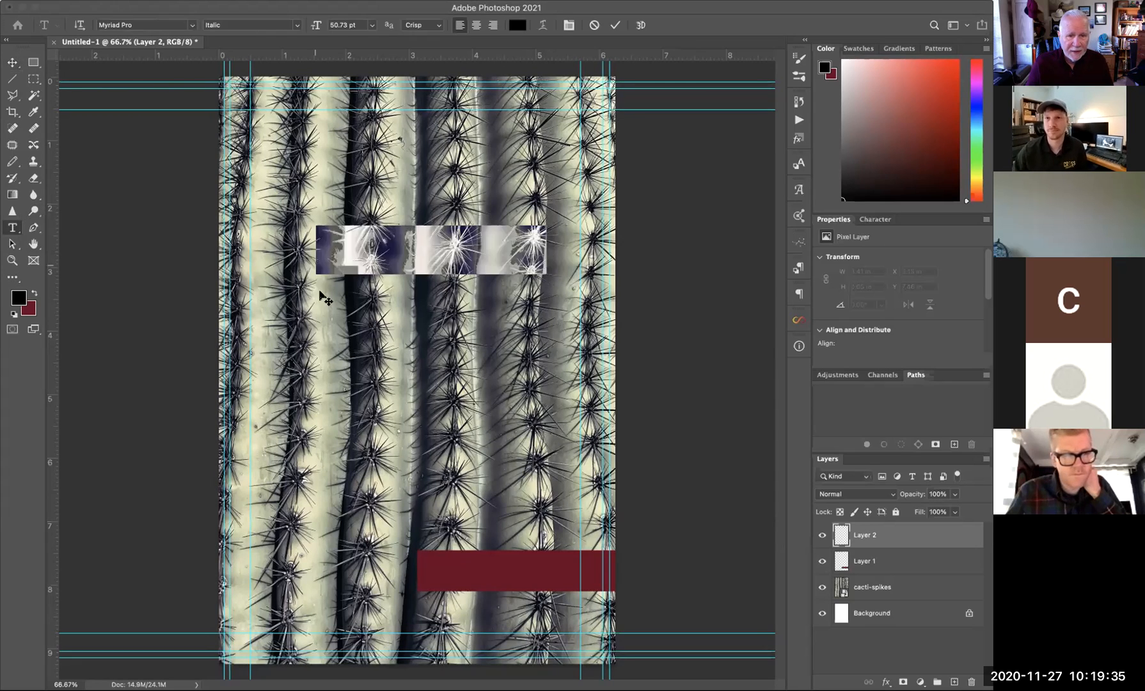
pyautogui.write('D')
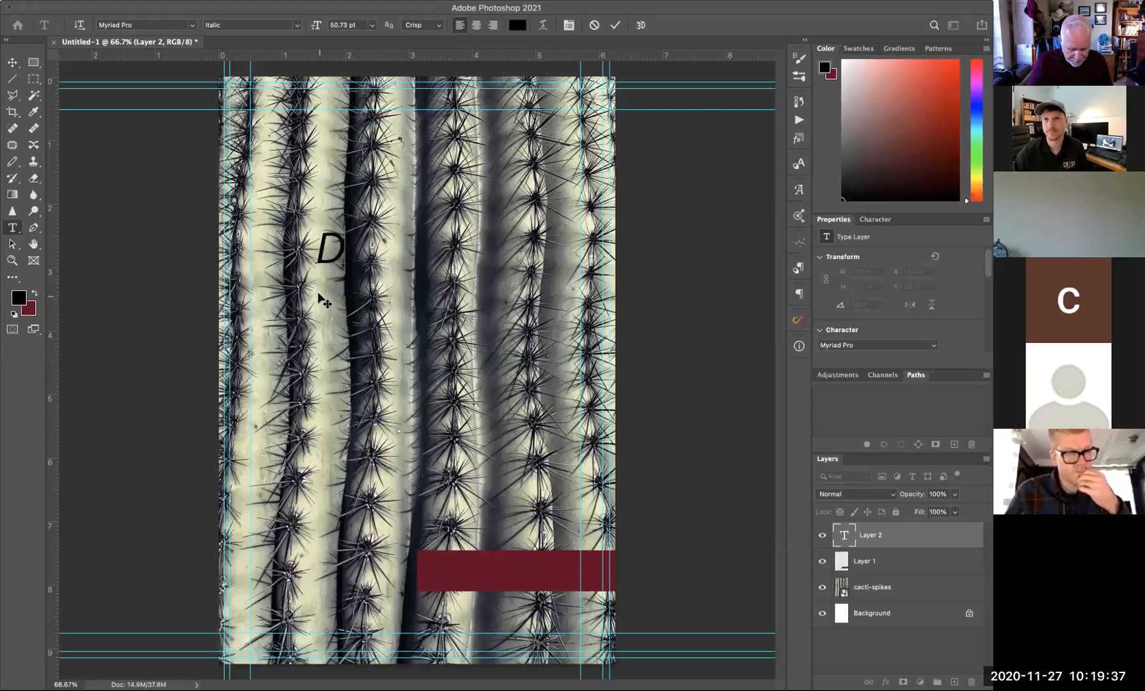
pyautogui.write('on Gianna')
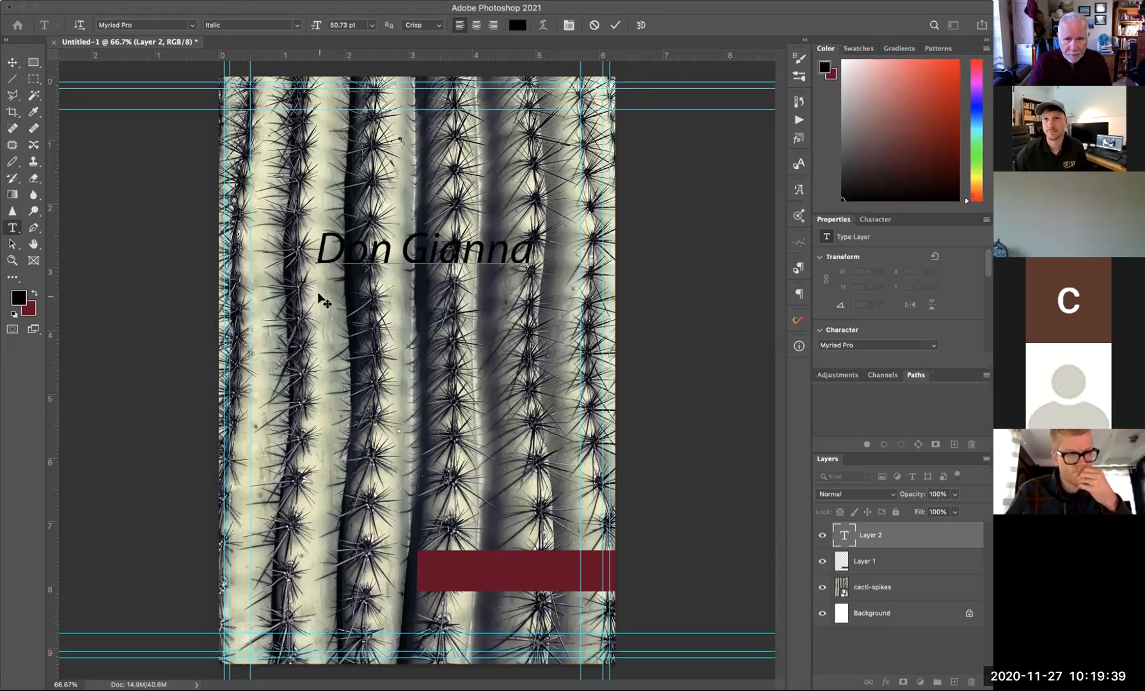
pyautogui.write('tti')
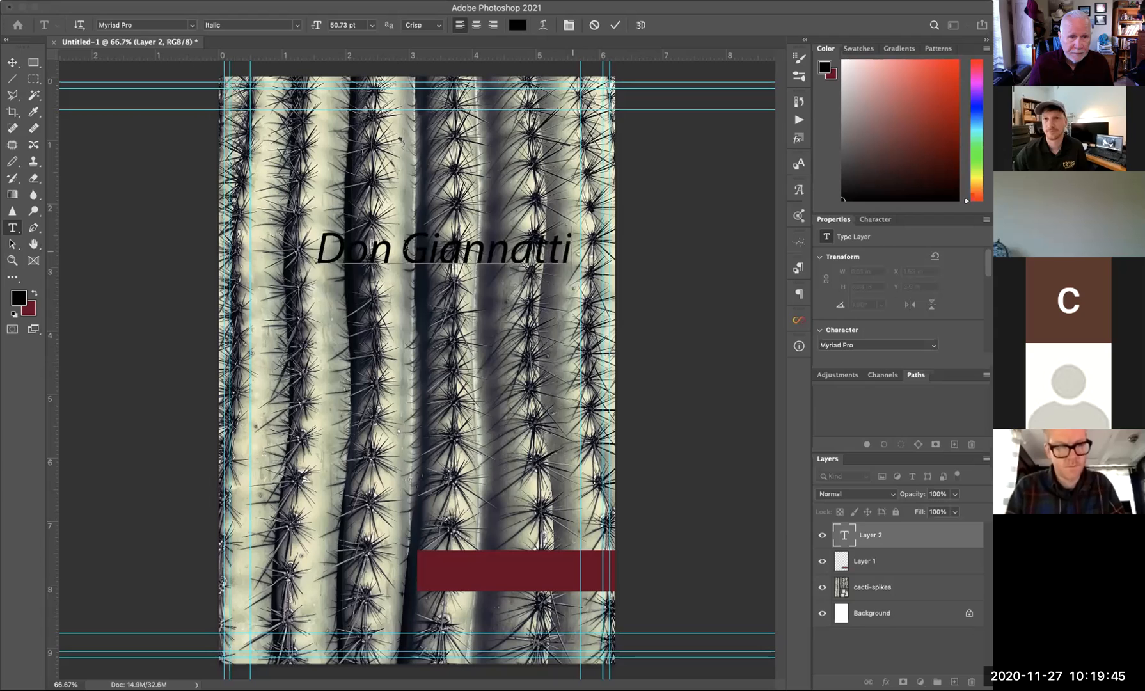
# - Set the name text to Myriad Pro Bold and commit it
pyautogui.moveTo(571, 252); pyautogui.dragTo(307, 243)
pyautogui.click(191, 26)
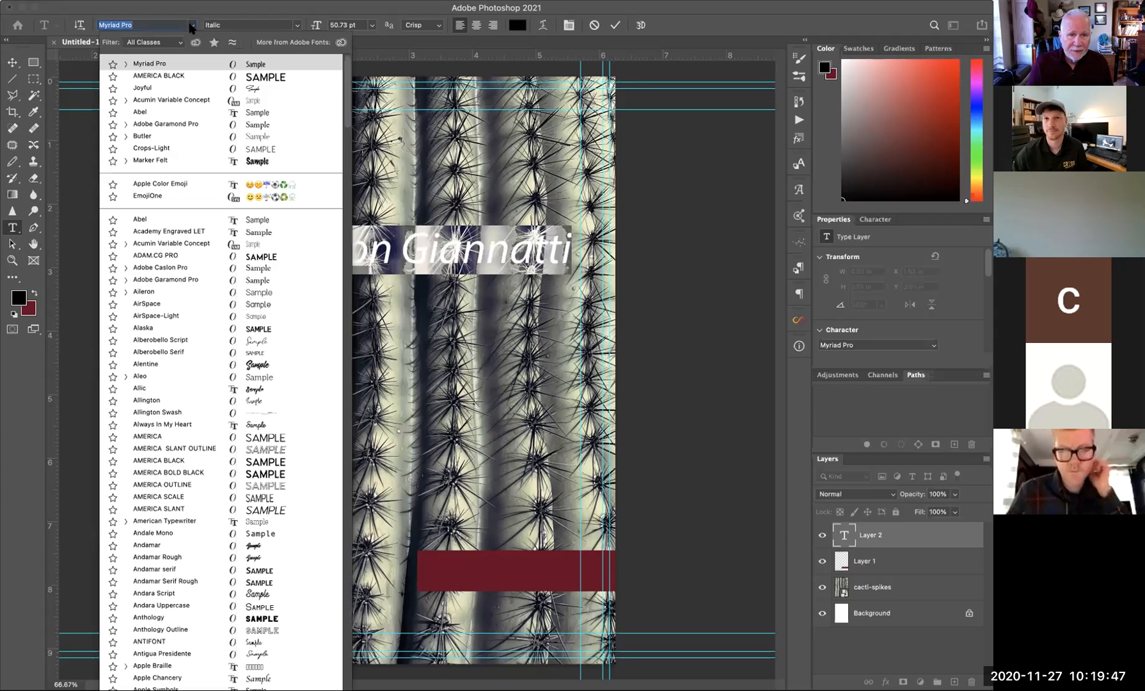
pyautogui.click(125, 64)
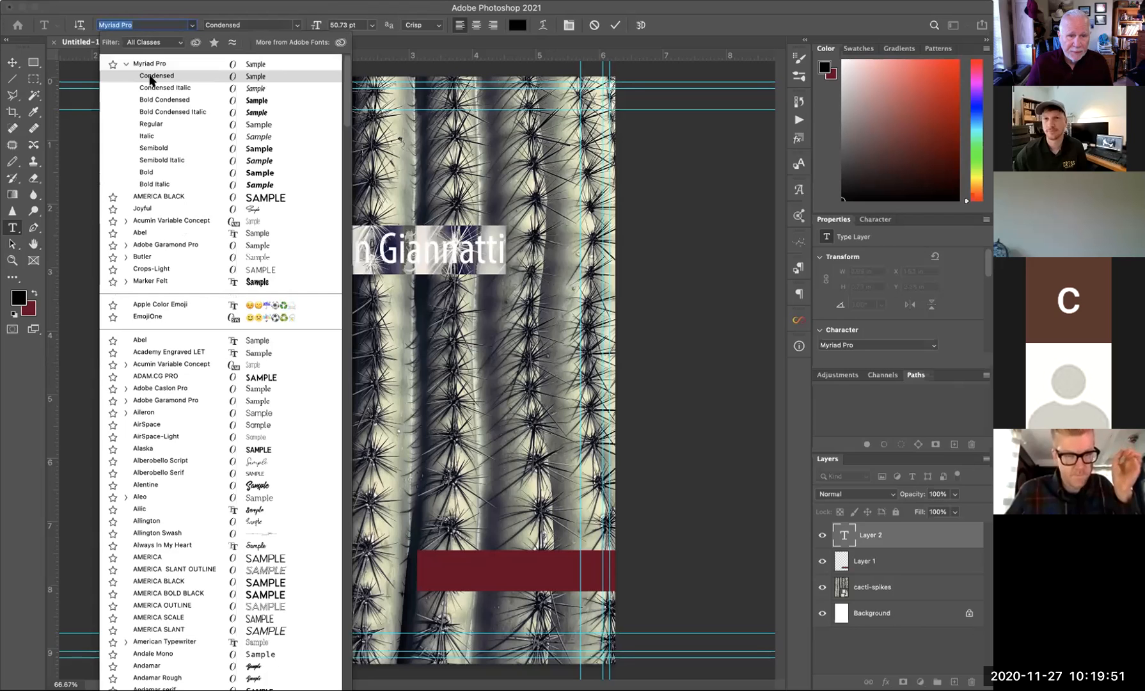
pyautogui.click(146, 174)
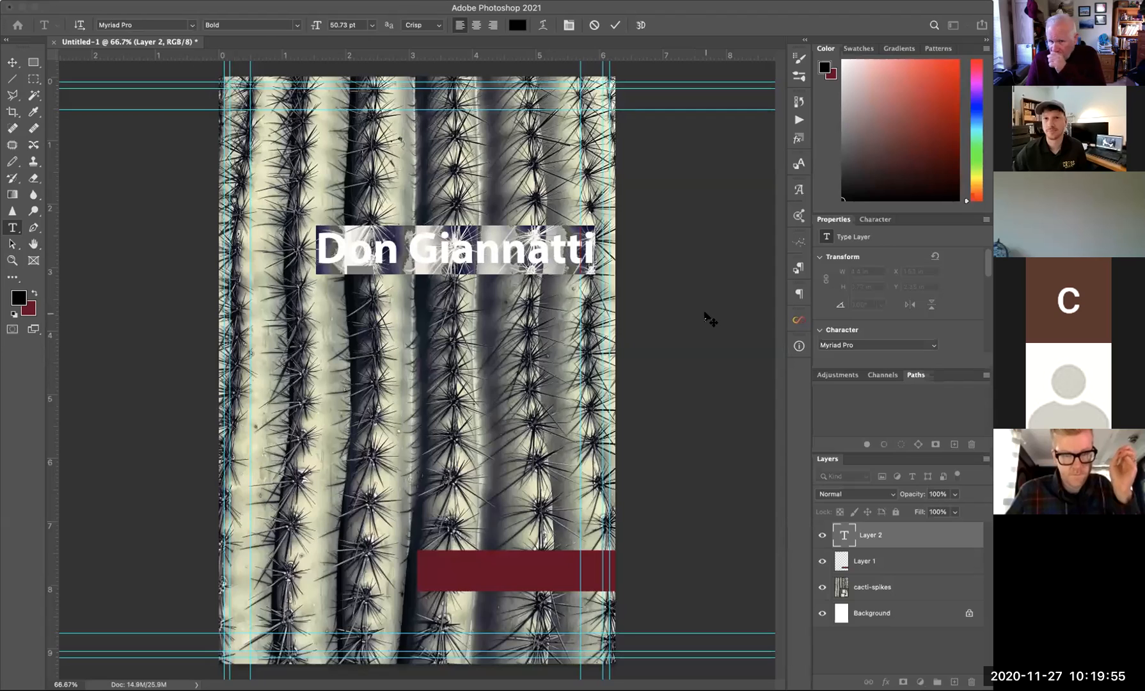
pyautogui.click(12, 62)
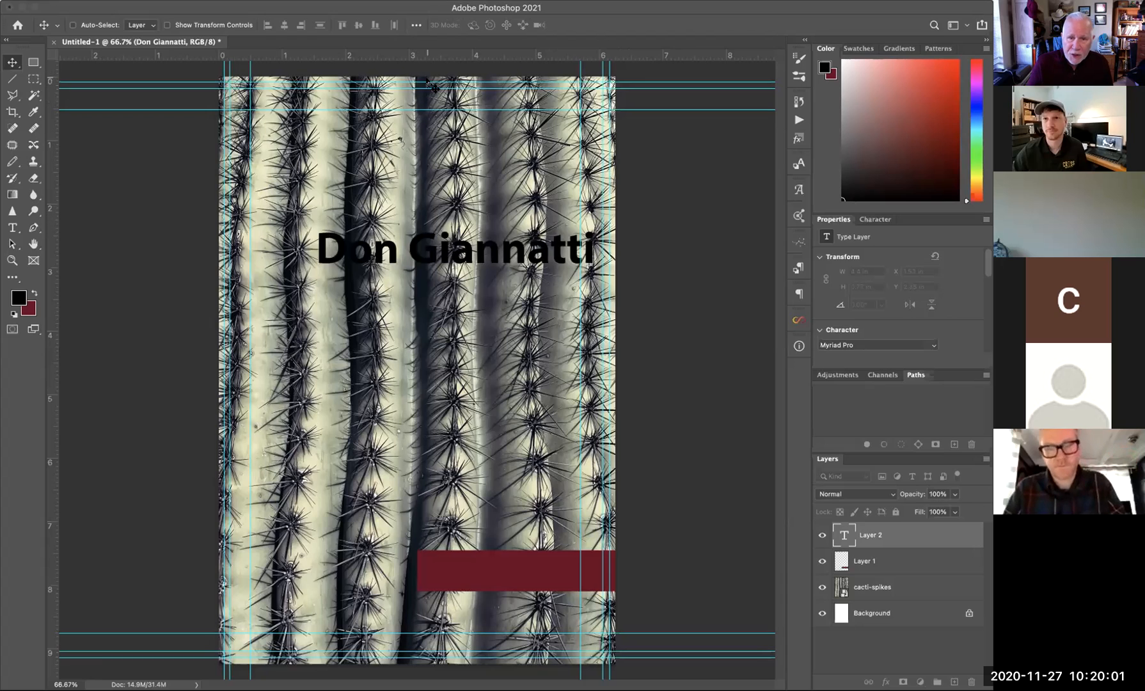
# - Move the name text to the top strip and return the cactus photo to fill the page
pyautogui.click(873, 584)
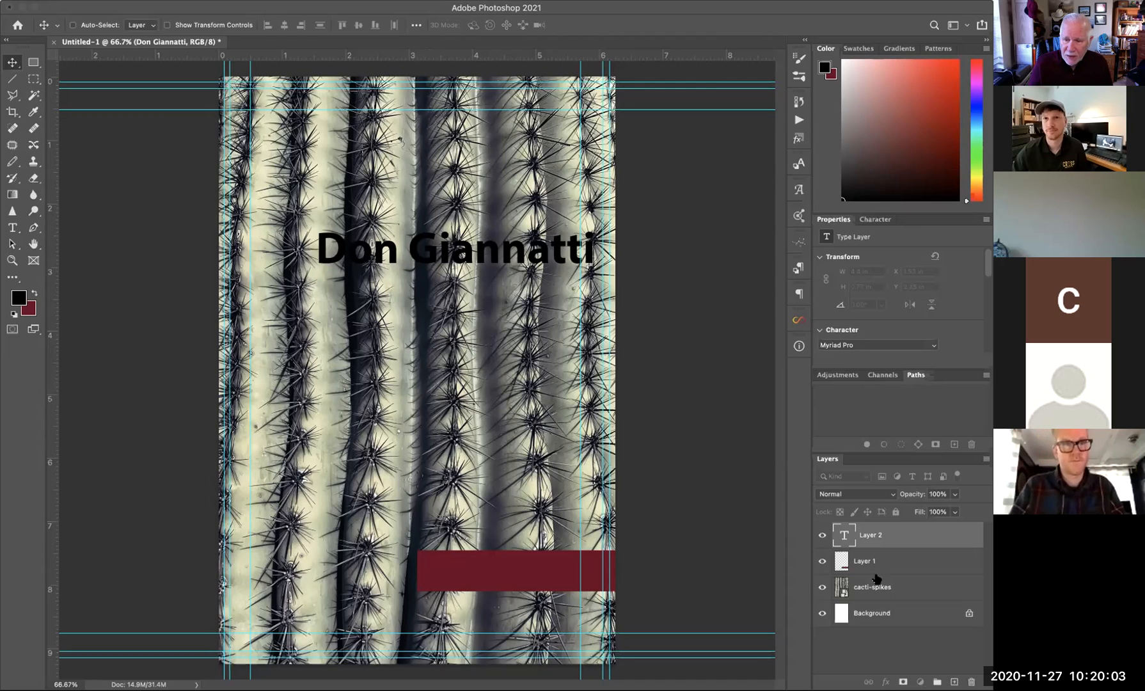
pyautogui.moveTo(504, 205); pyautogui.dragTo(502, 270)
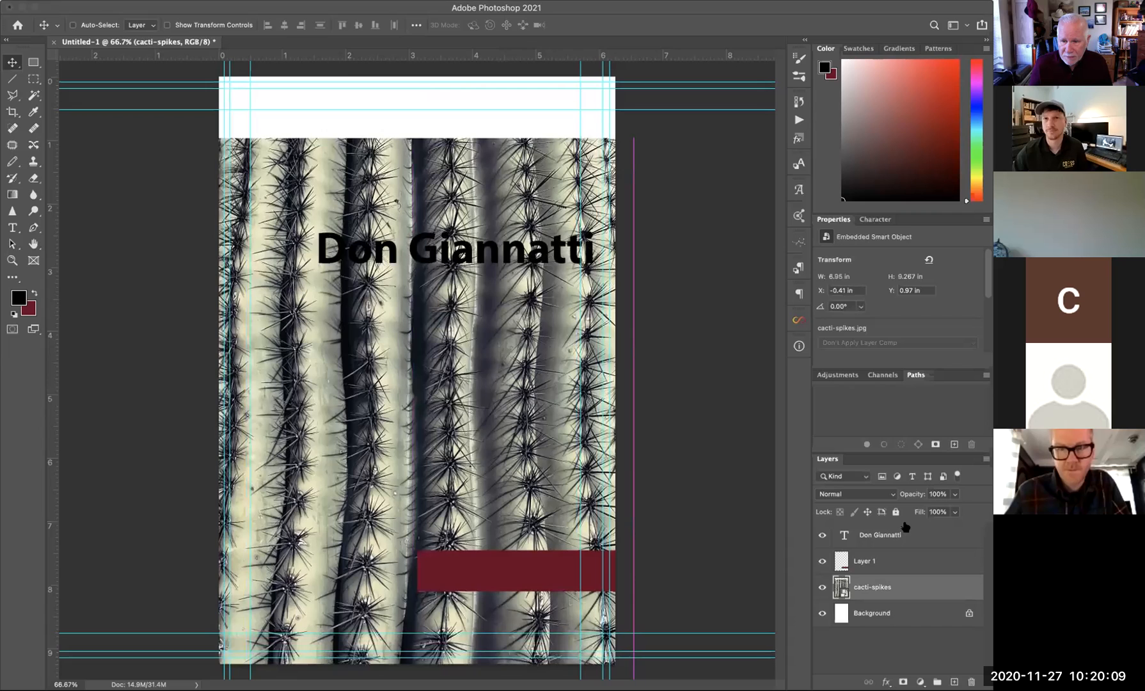
pyautogui.keyDown('super'); pyautogui.click(516, 256); pyautogui.keyUp('super')
pyautogui.moveTo(500, 257); pyautogui.dragTo(509, 126)
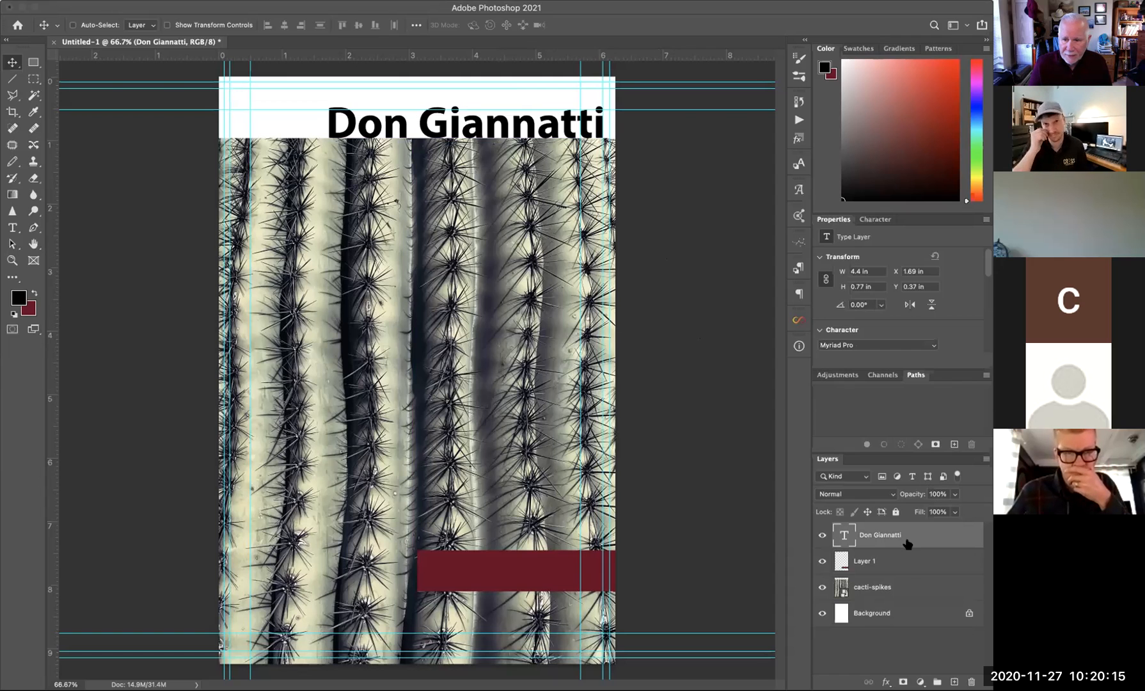
pyautogui.click(885, 590)
pyautogui.moveTo(538, 352); pyautogui.dragTo(540, 297)
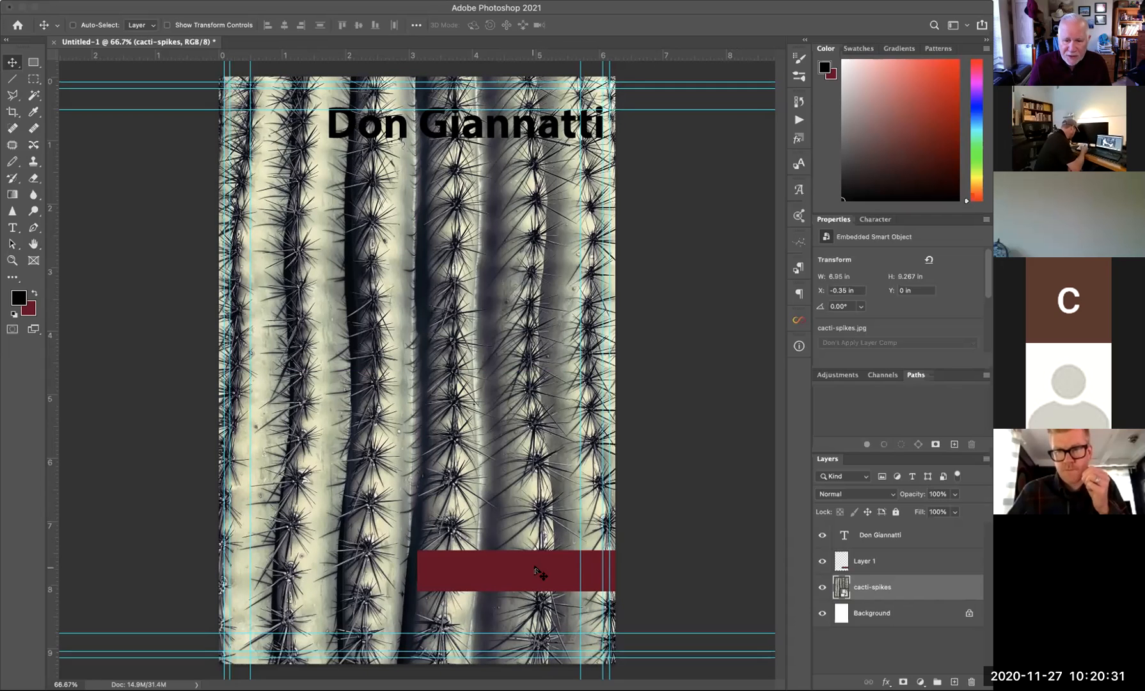
pyautogui.click(874, 562)
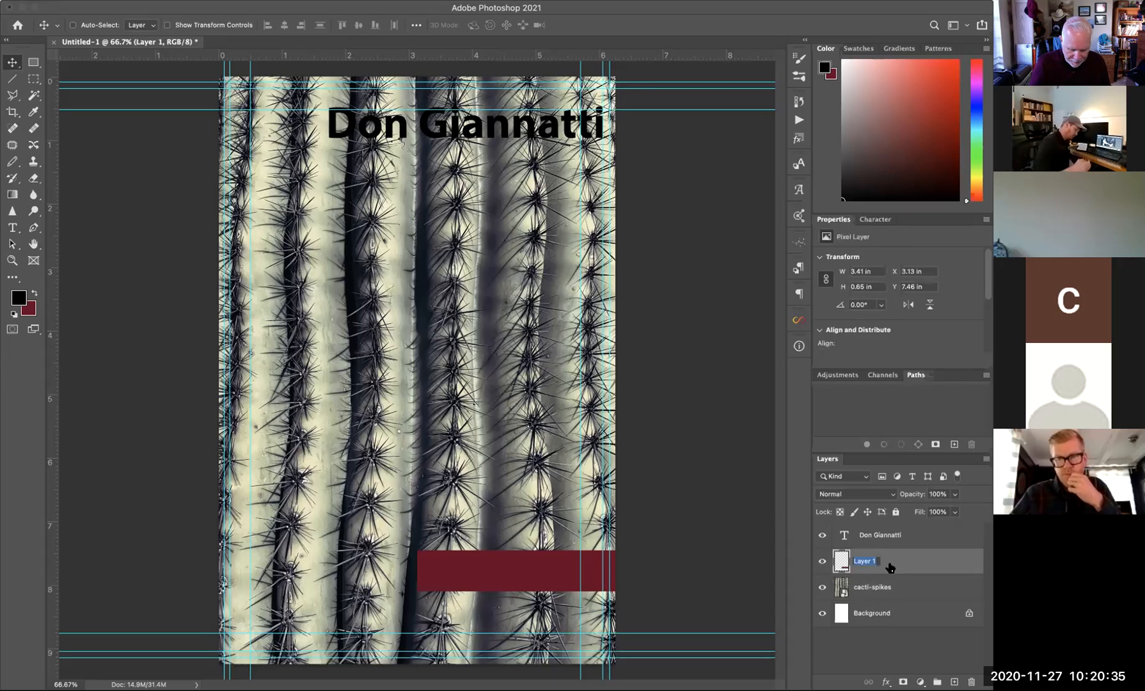
# - Rename Layer 1 to 'band' and fill the band with teal 077380
pyautogui.write('band')
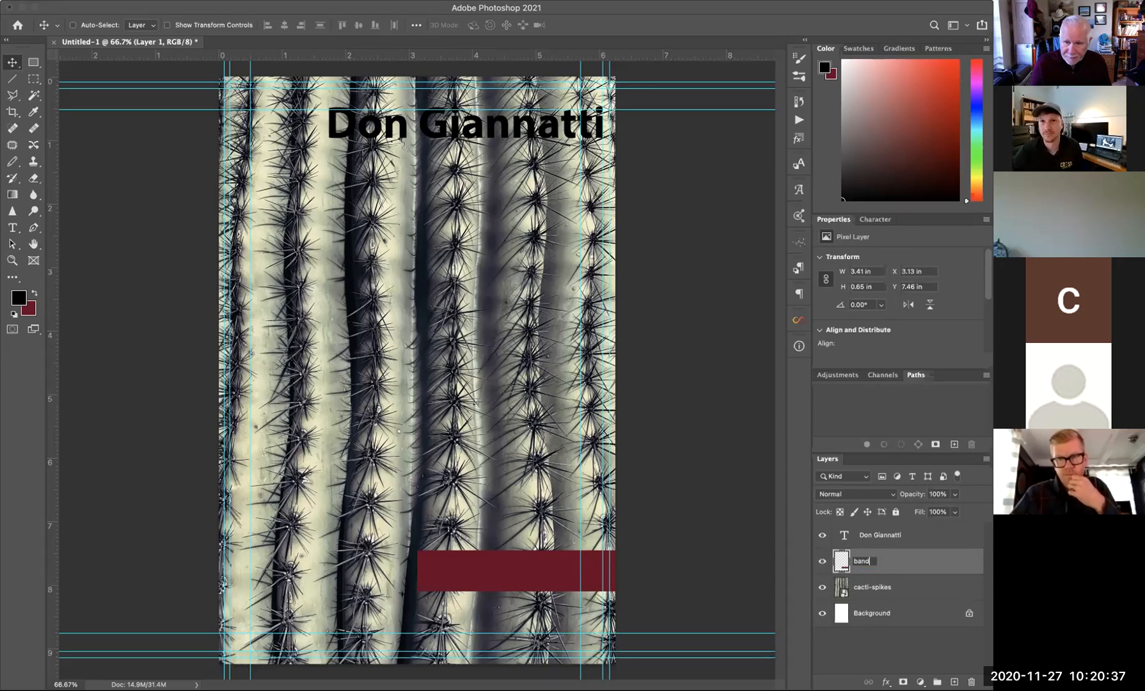
pyautogui.press('Return')
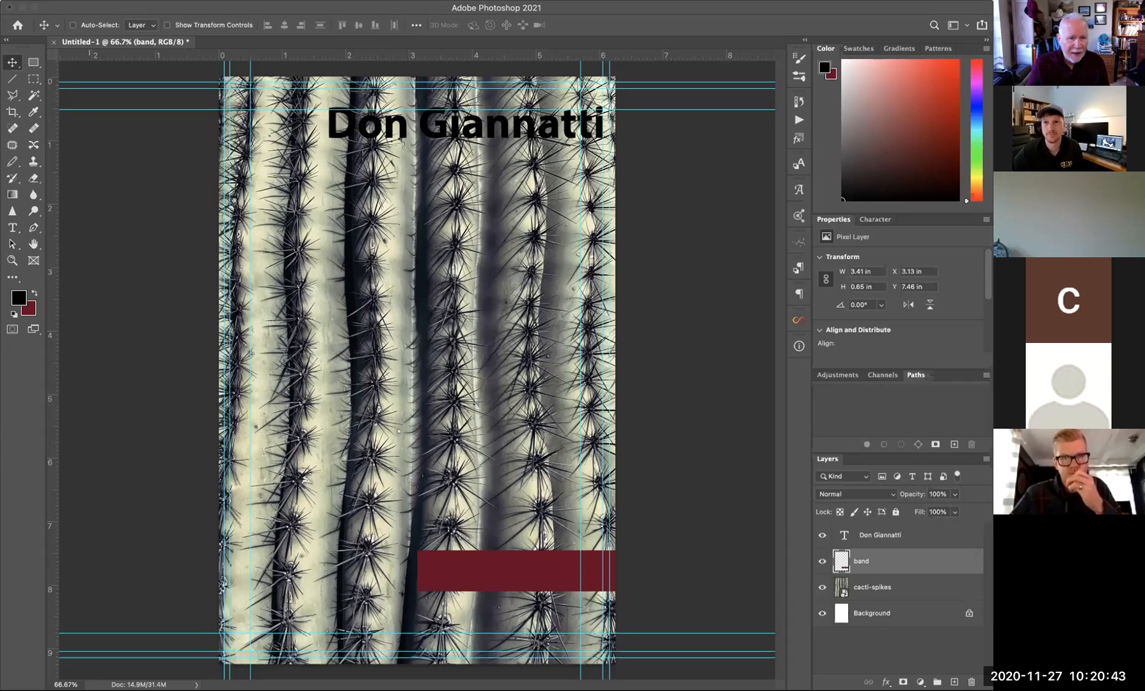
pyautogui.click(34, 293)
pyautogui.click(19, 297)
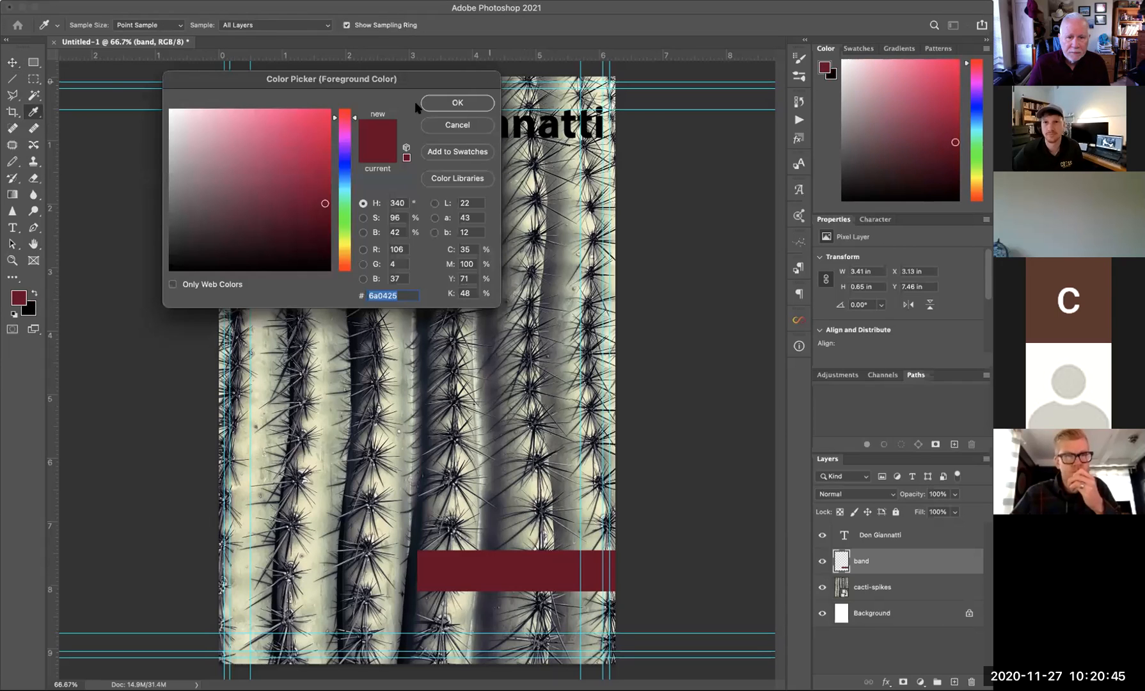
pyautogui.click(346, 187)
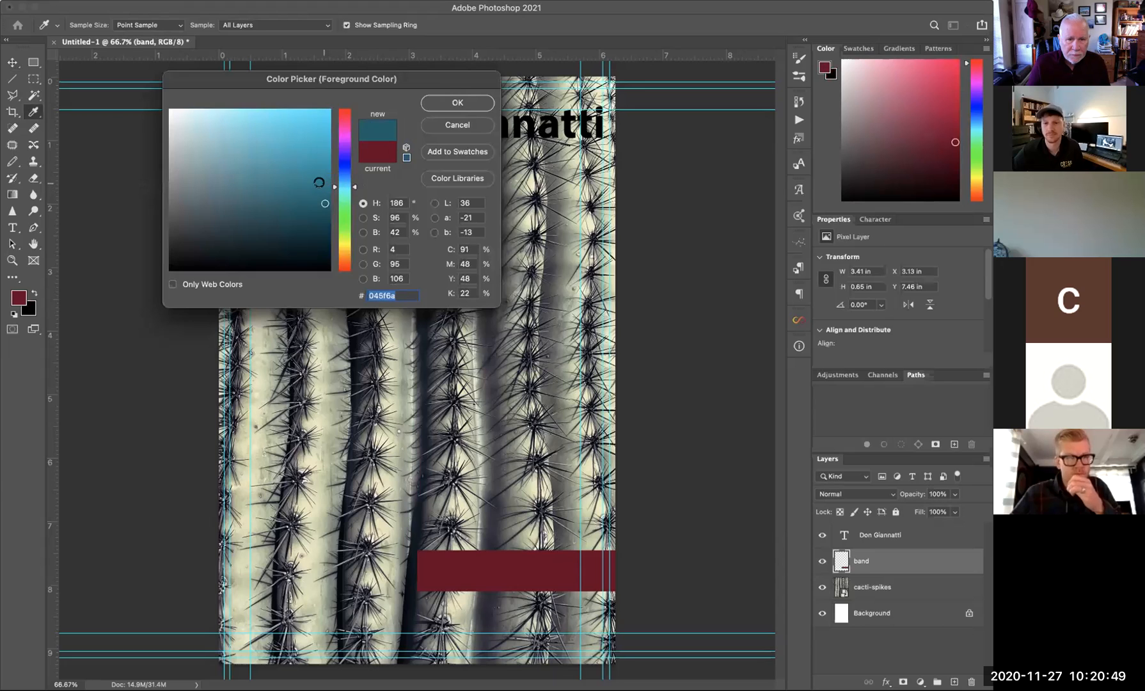
pyautogui.click(321, 189)
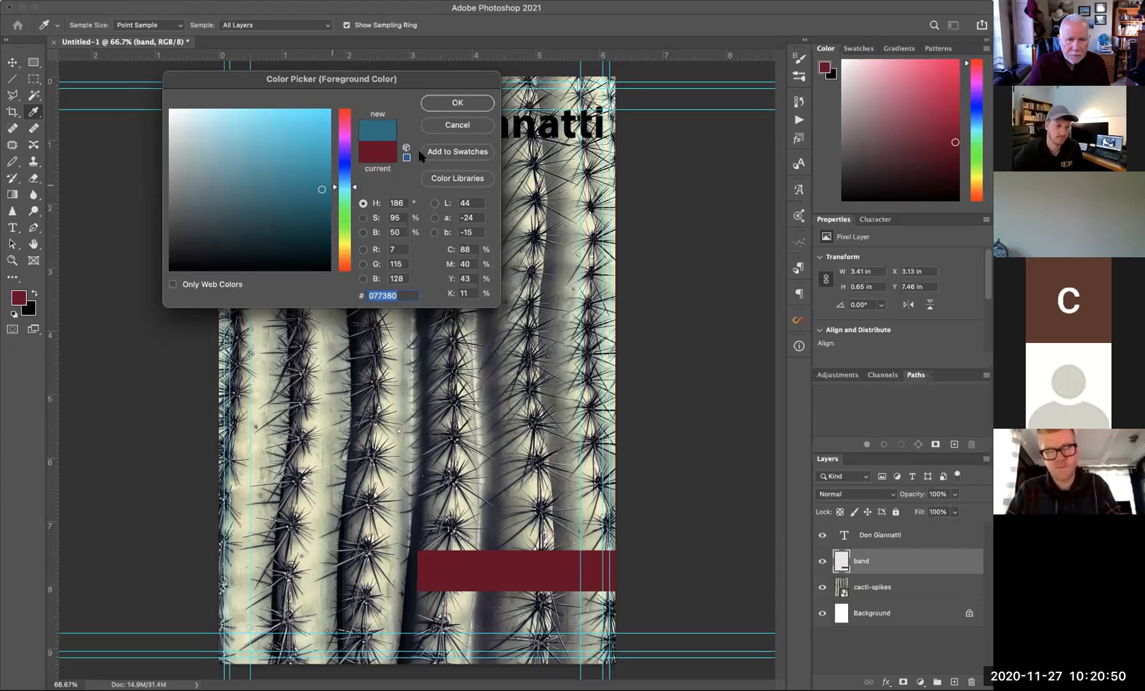
pyautogui.click(454, 103)
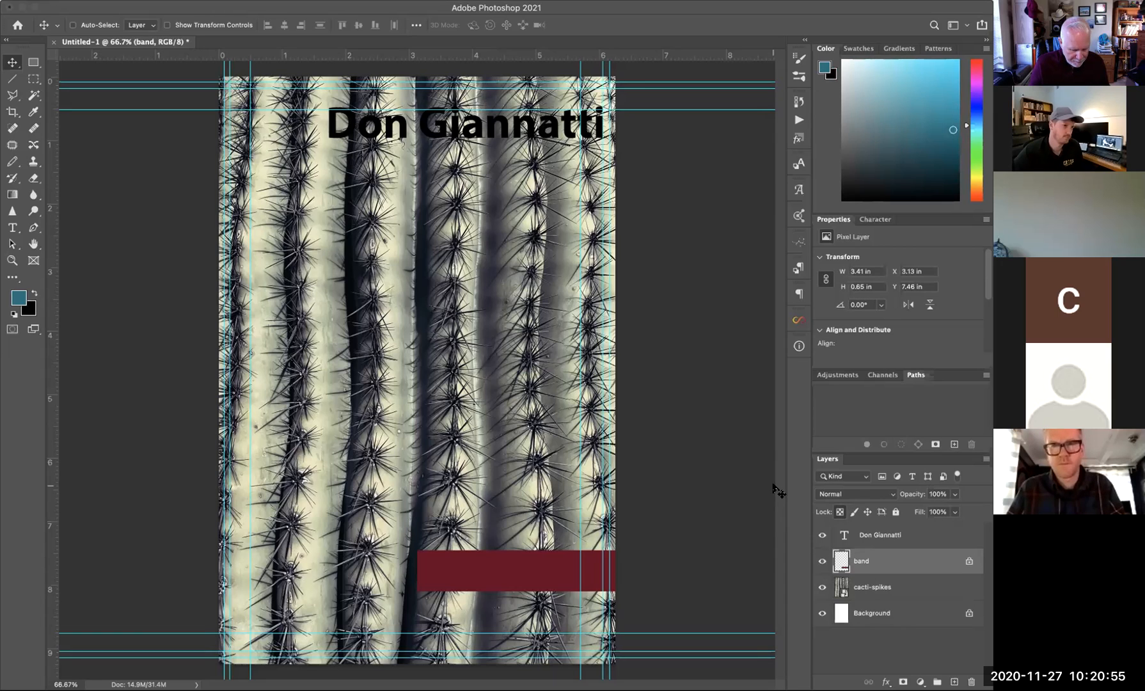
pyautogui.hotkey('alt', 'BackSpace')
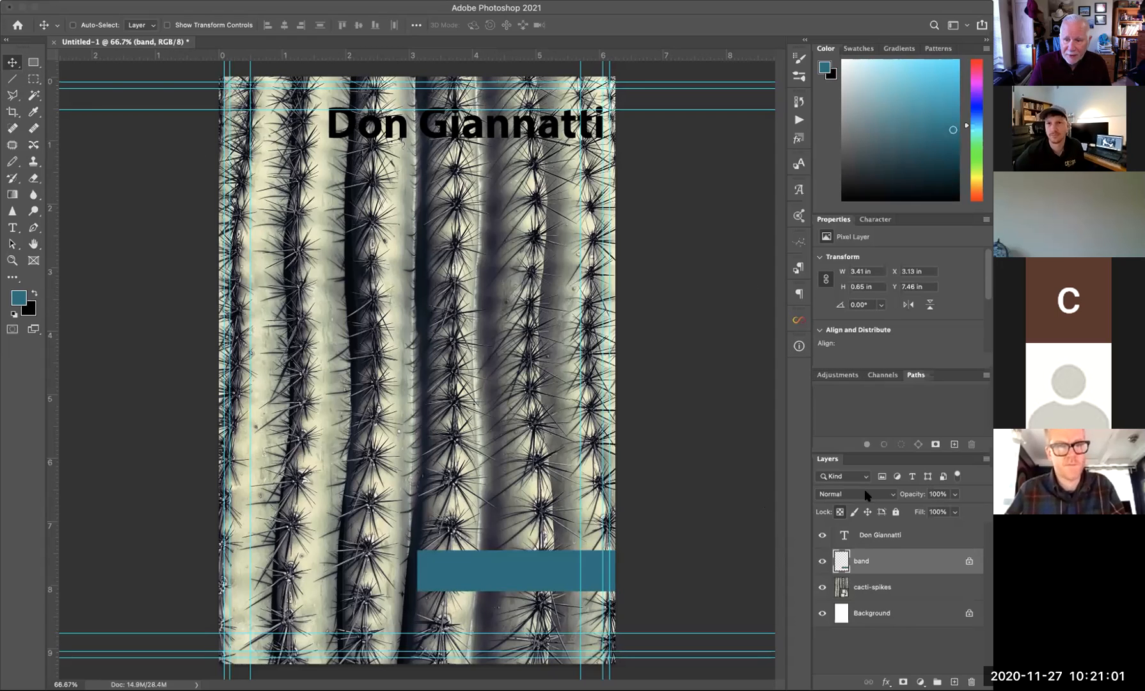
pyautogui.keyDown('super'); pyautogui.click(477, 132); pyautogui.keyUp('super')
# - Move the name text onto the teal band and scale it to about 68% to fit inside
pyautogui.moveTo(465, 125); pyautogui.dragTo(496, 576)
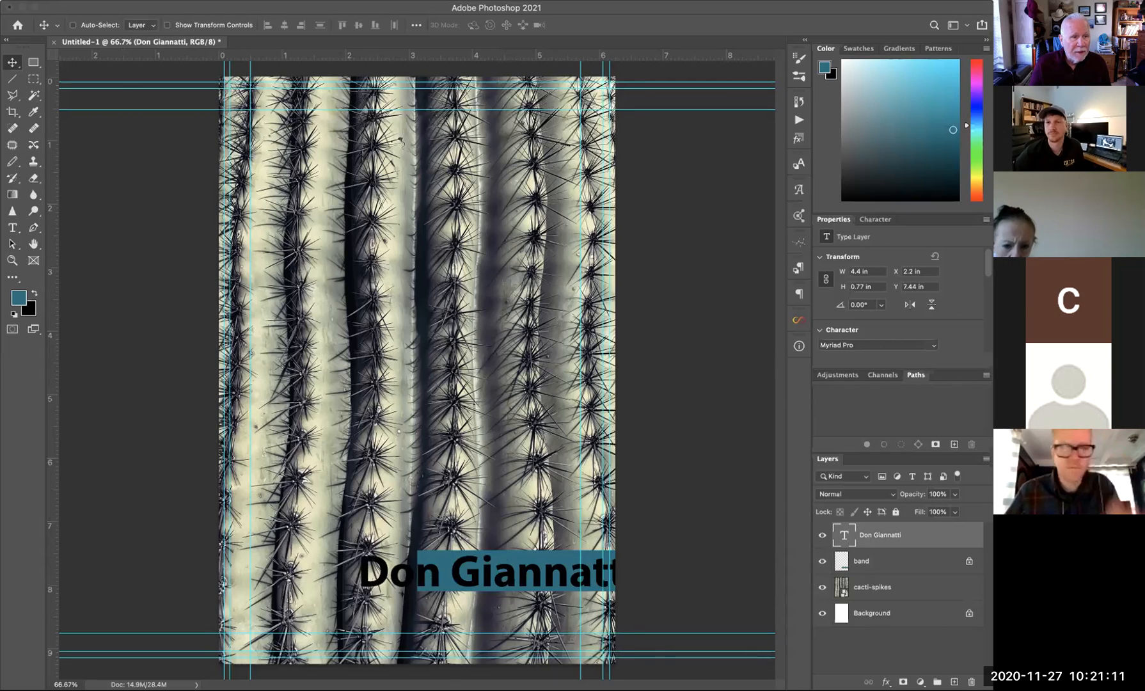
pyautogui.moveTo(0, 187)
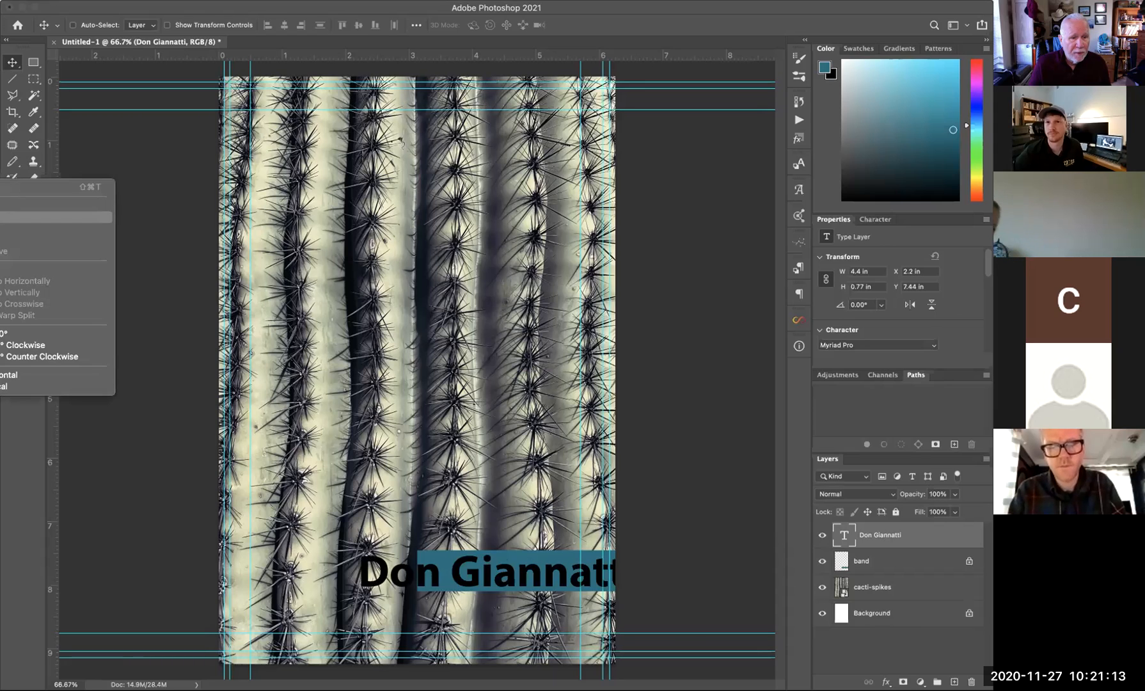
pyautogui.click(3, 205)
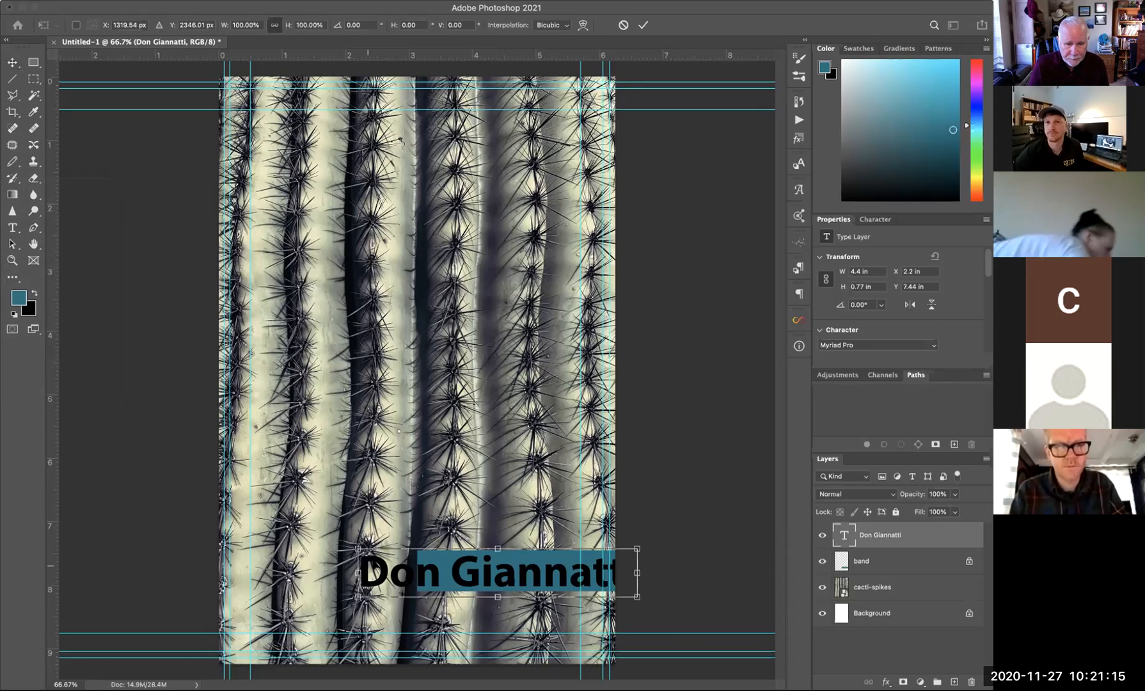
pyautogui.moveTo(357, 548); pyautogui.dragTo(420, 558)
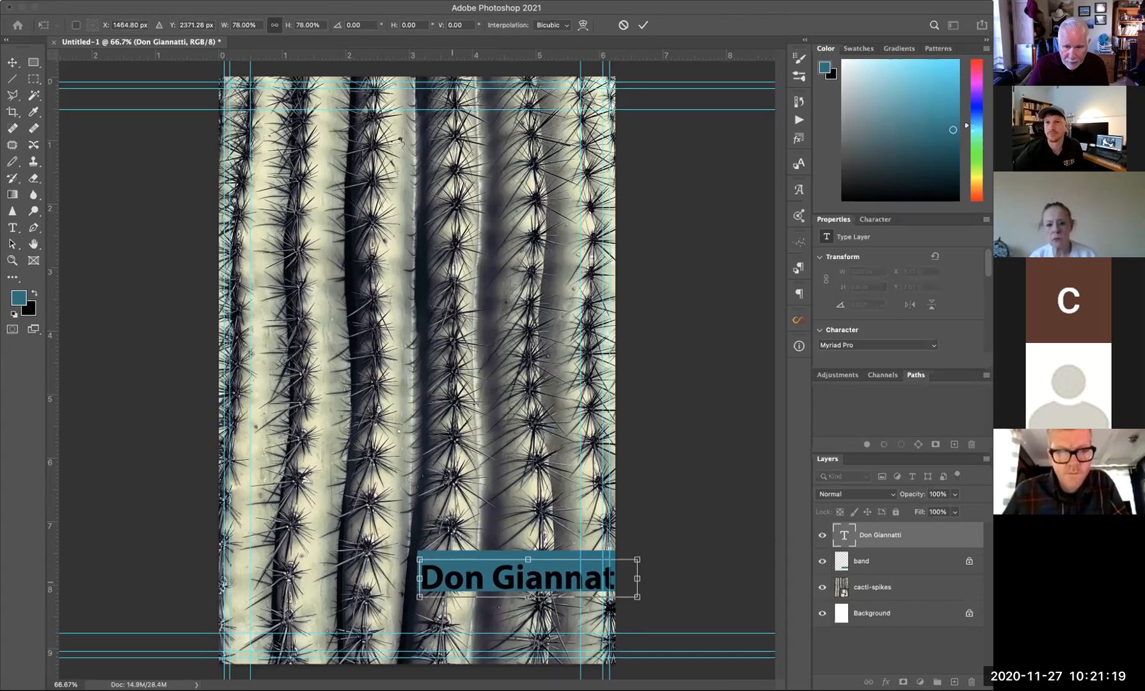
pyautogui.moveTo(636, 595); pyautogui.dragTo(533, 578)
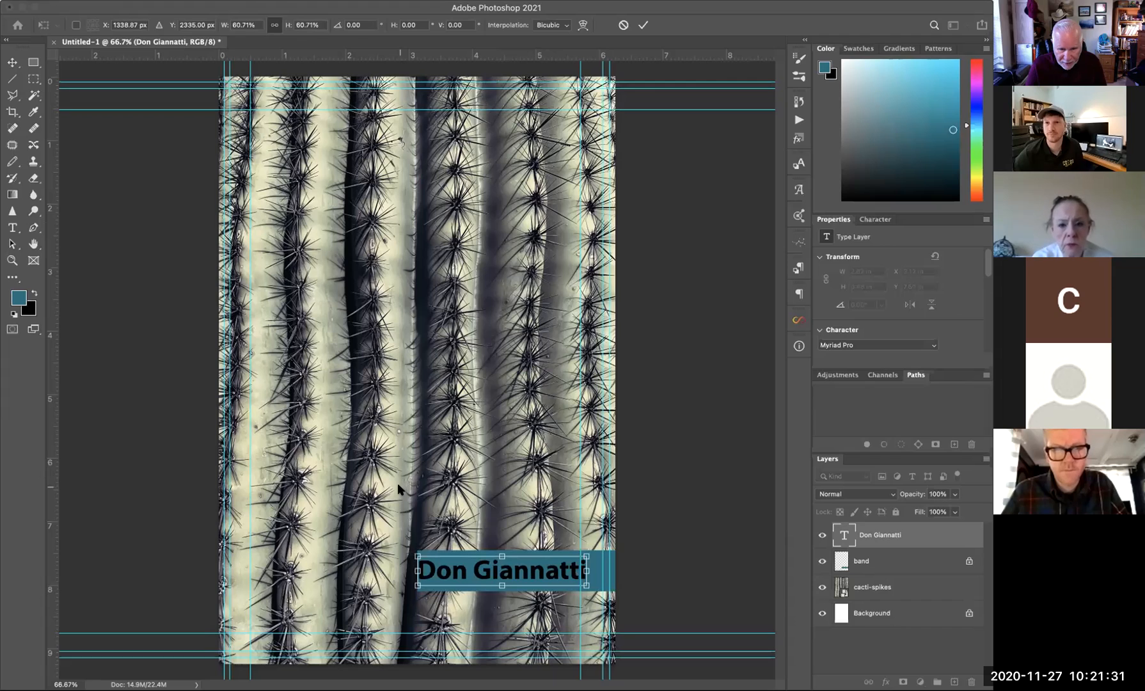
pyautogui.press('Right')
pyautogui.press('Right')
pyautogui.press('Right')
pyautogui.doubleClick(501, 566)
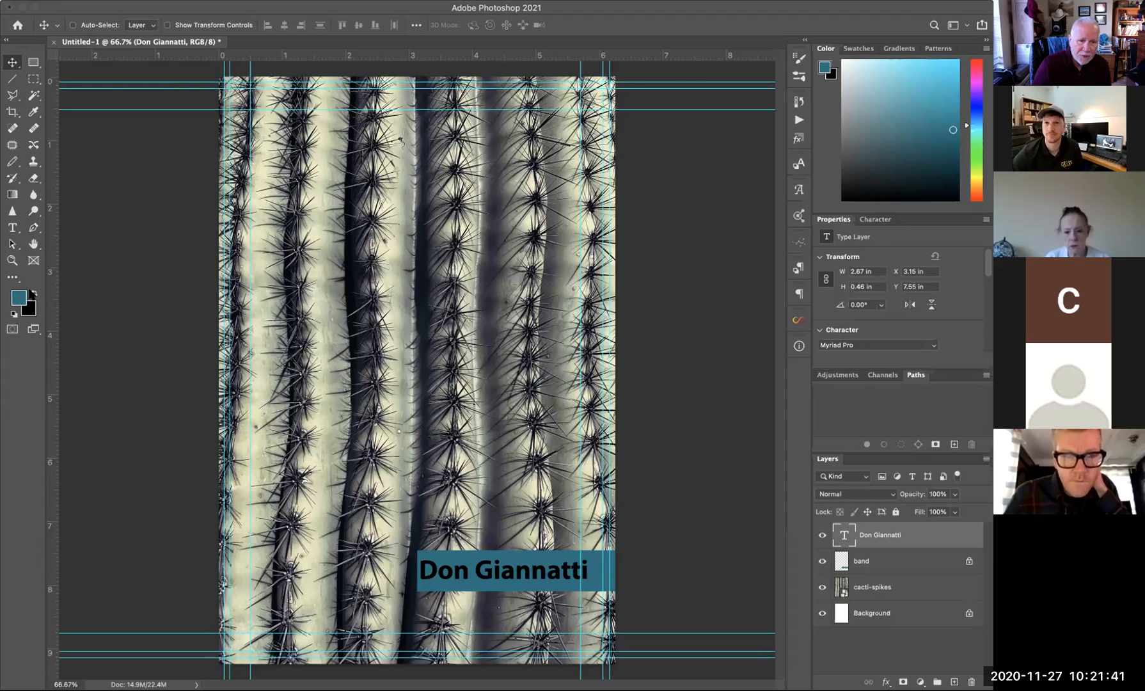
pyautogui.click(32, 293)
# - Fill the name text with white
pyautogui.click(13, 313)
pyautogui.click(32, 292)
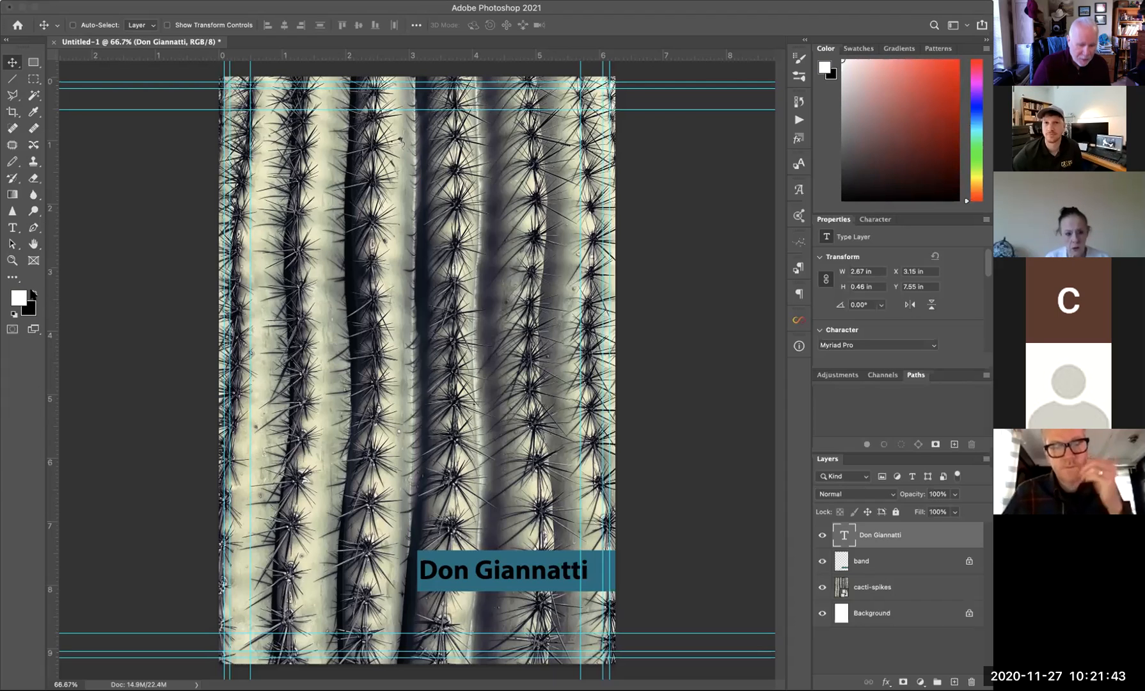
pyautogui.hotkey('alt', 'BackSpace')
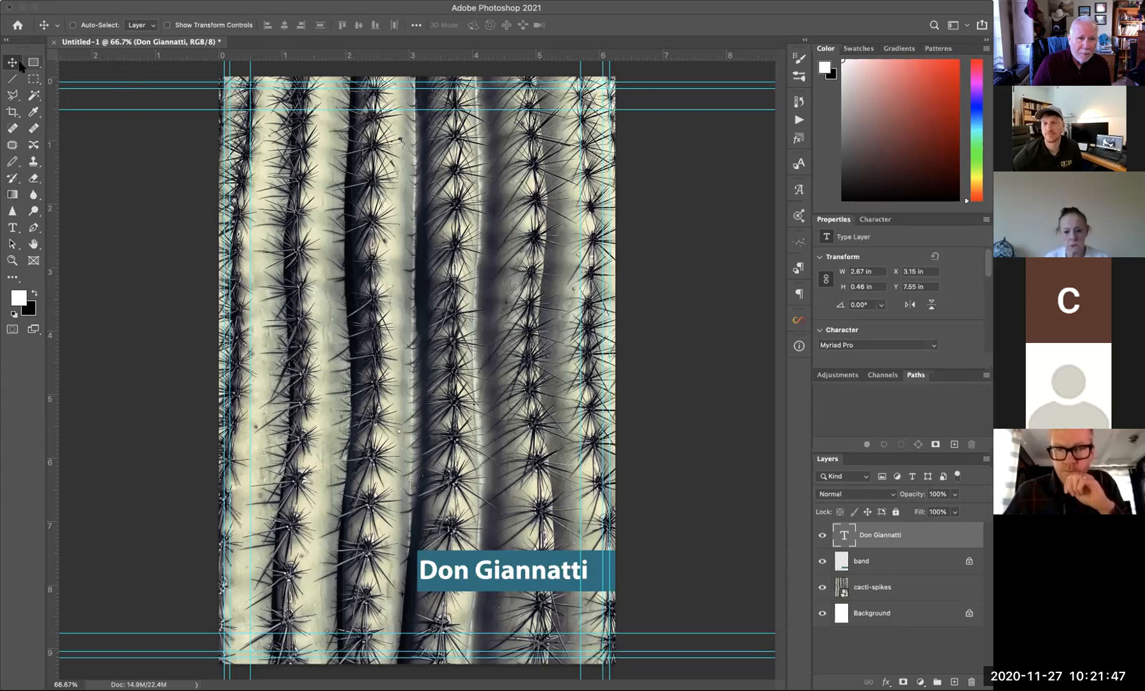
# - Link the name text with the band and drag both to the cover's bottom edge
pyautogui.keyDown('shift'); pyautogui.click(903, 569); pyautogui.keyUp('shift')
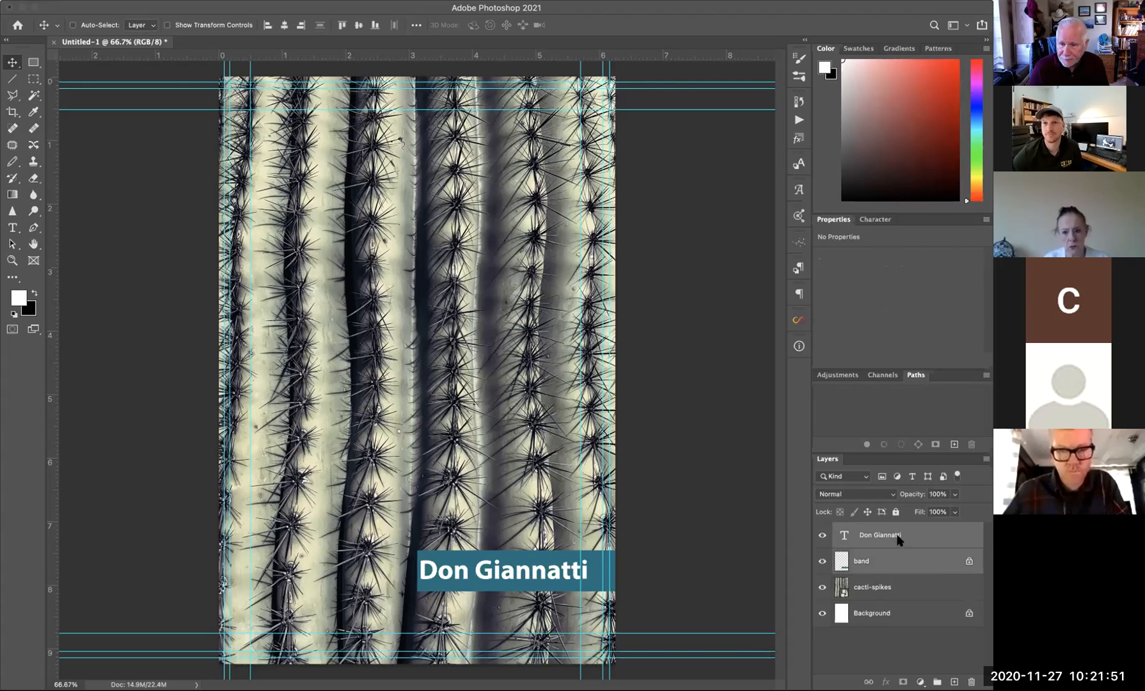
pyautogui.rightClick(898, 539)
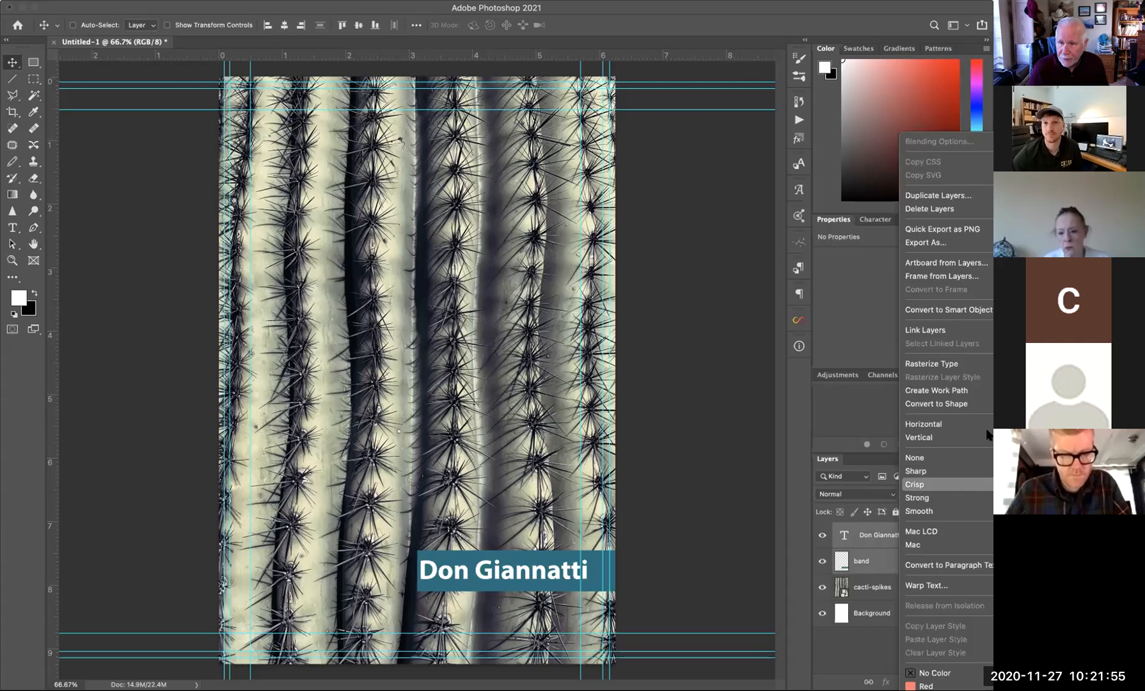
pyautogui.click(940, 330)
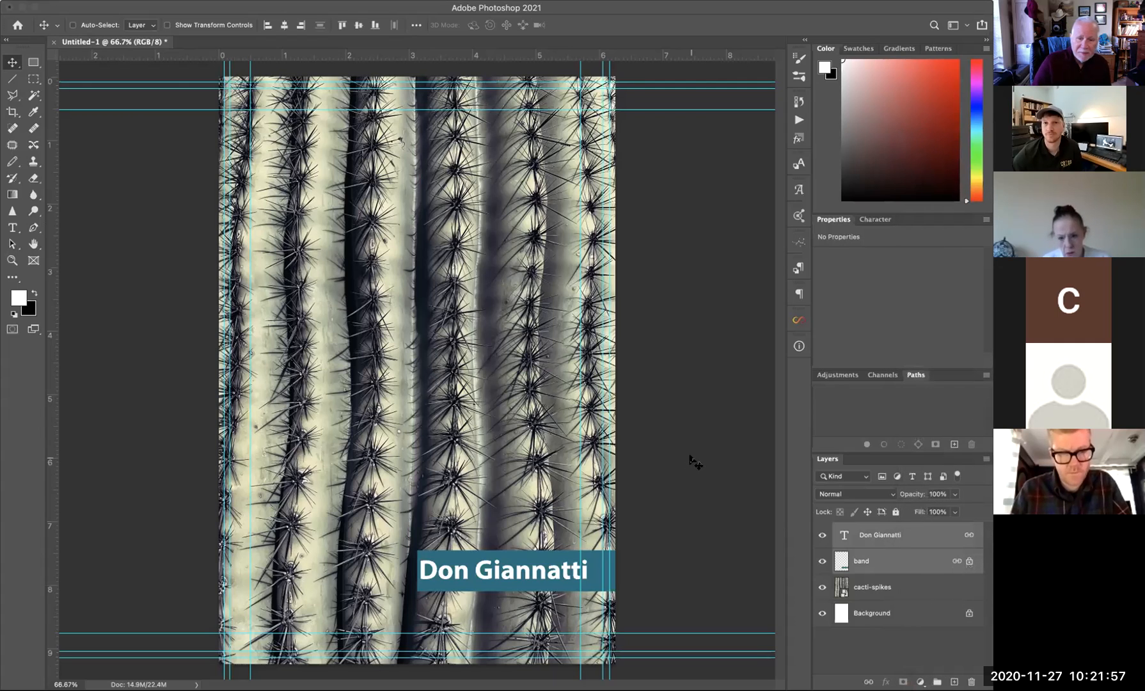
pyautogui.moveTo(489, 525); pyautogui.dragTo(516, 604)
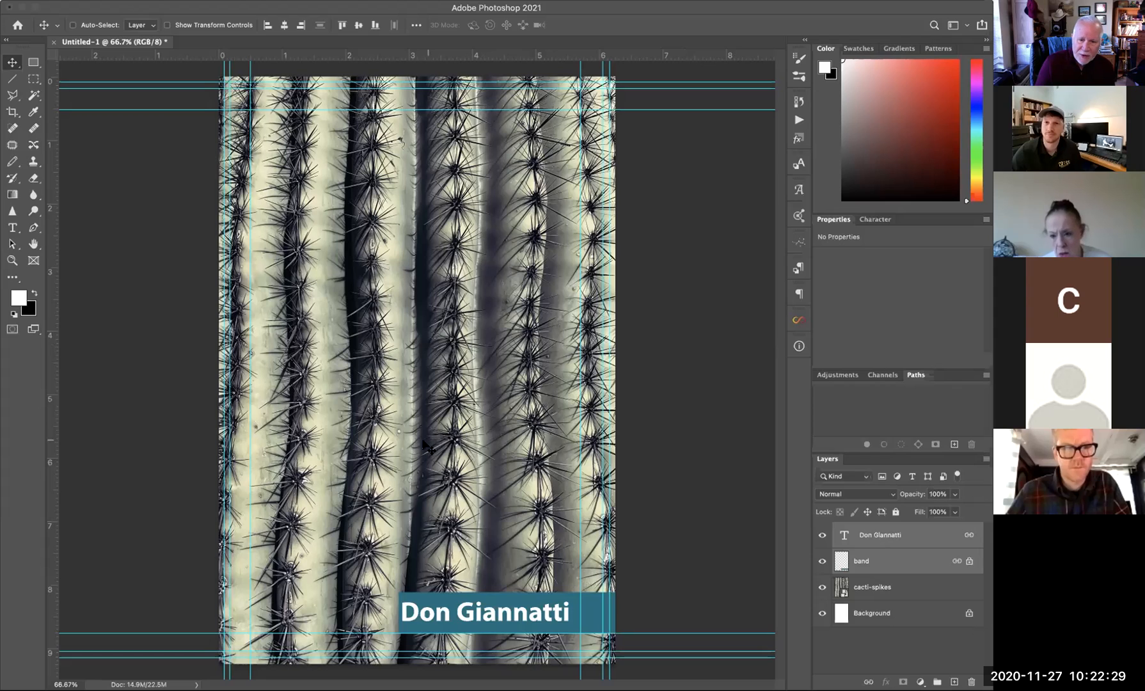
# - Create a new layer group named Cover above the Background layer
pyautogui.click(885, 615)
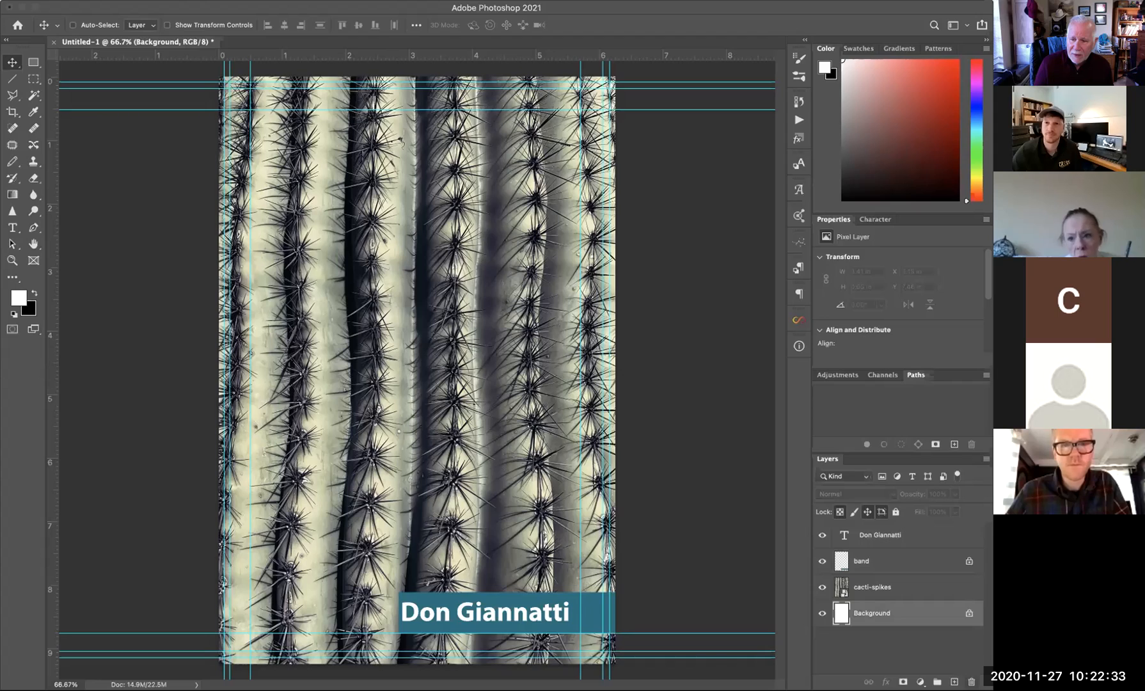
pyautogui.hotkey('ctrl', 'g')
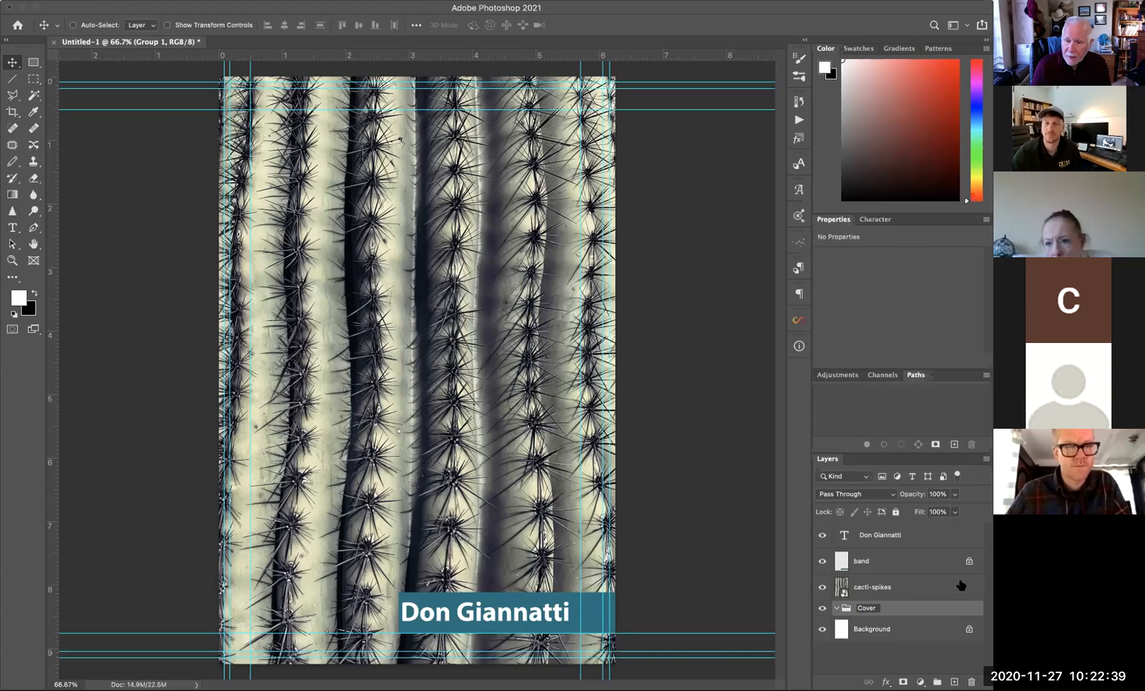
pyautogui.press('Return')
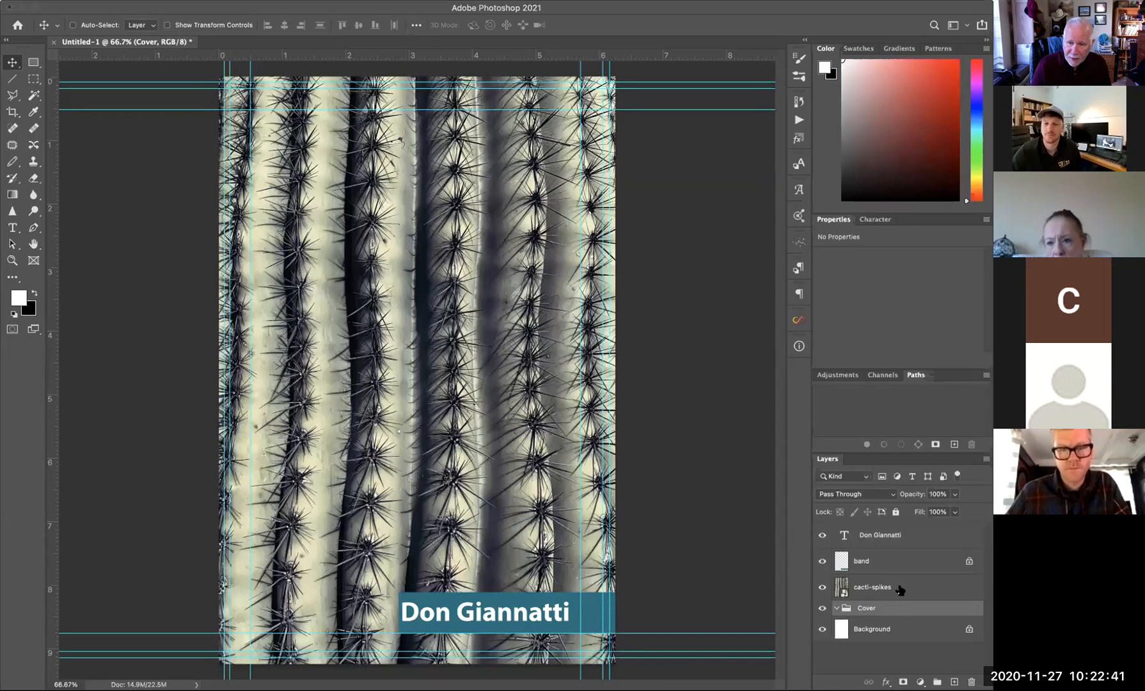
# - Move the cacti-spikes, name text and band layers into the Cover group and verify its contents
pyautogui.click(900, 588)
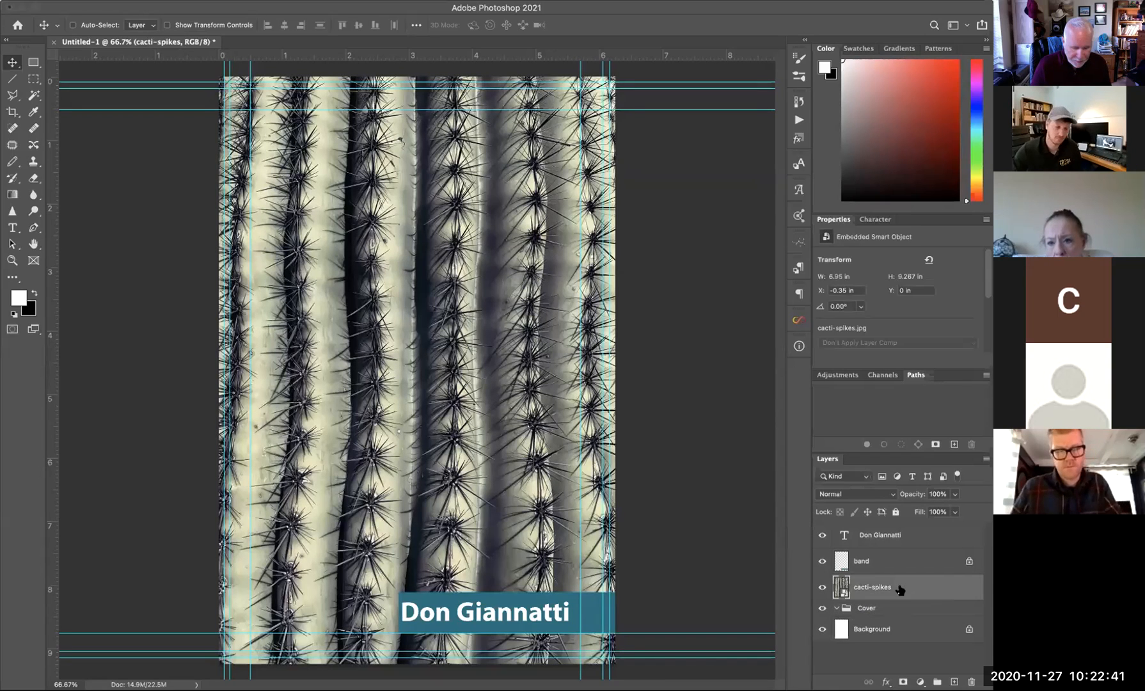
pyautogui.keyDown('shift'); pyautogui.click(919, 542); pyautogui.keyUp('shift')
pyautogui.moveTo(842, 587); pyautogui.dragTo(847, 607)
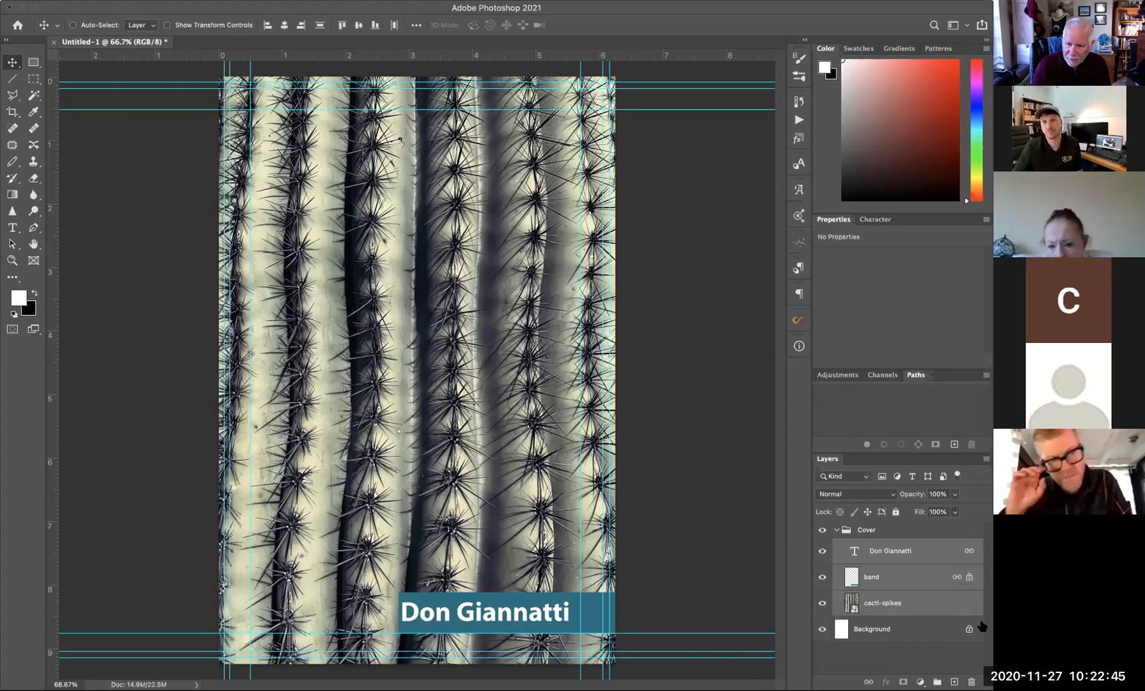
pyautogui.click(835, 529)
pyautogui.click(821, 530)
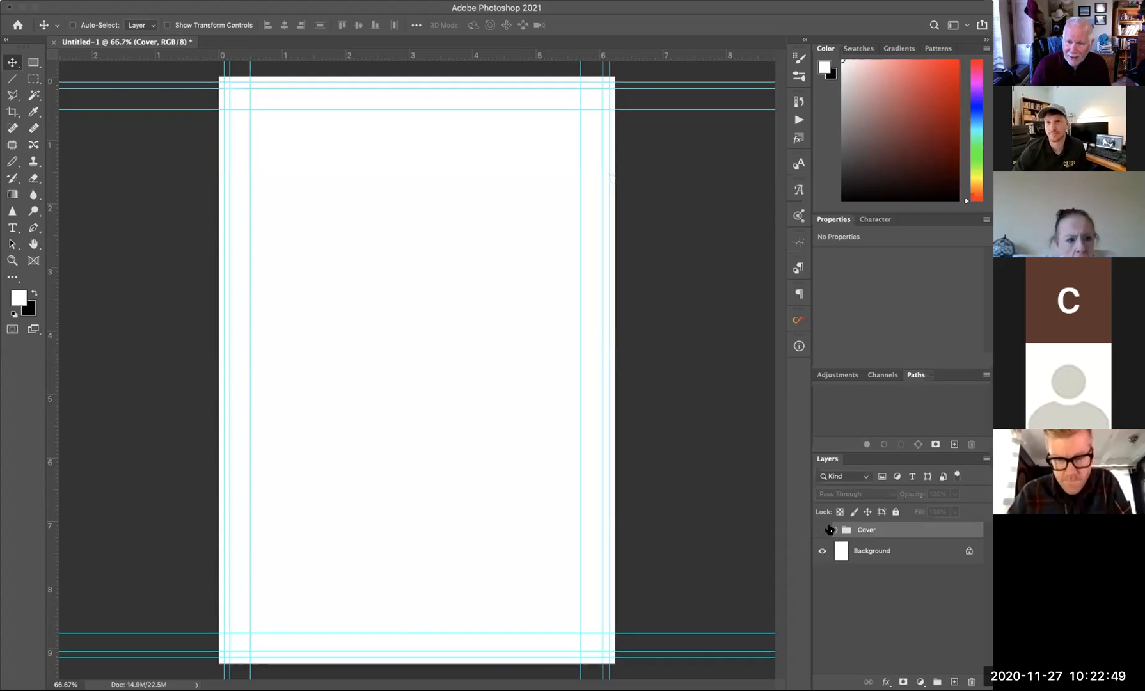
pyautogui.click(822, 530)
pyautogui.click(837, 530)
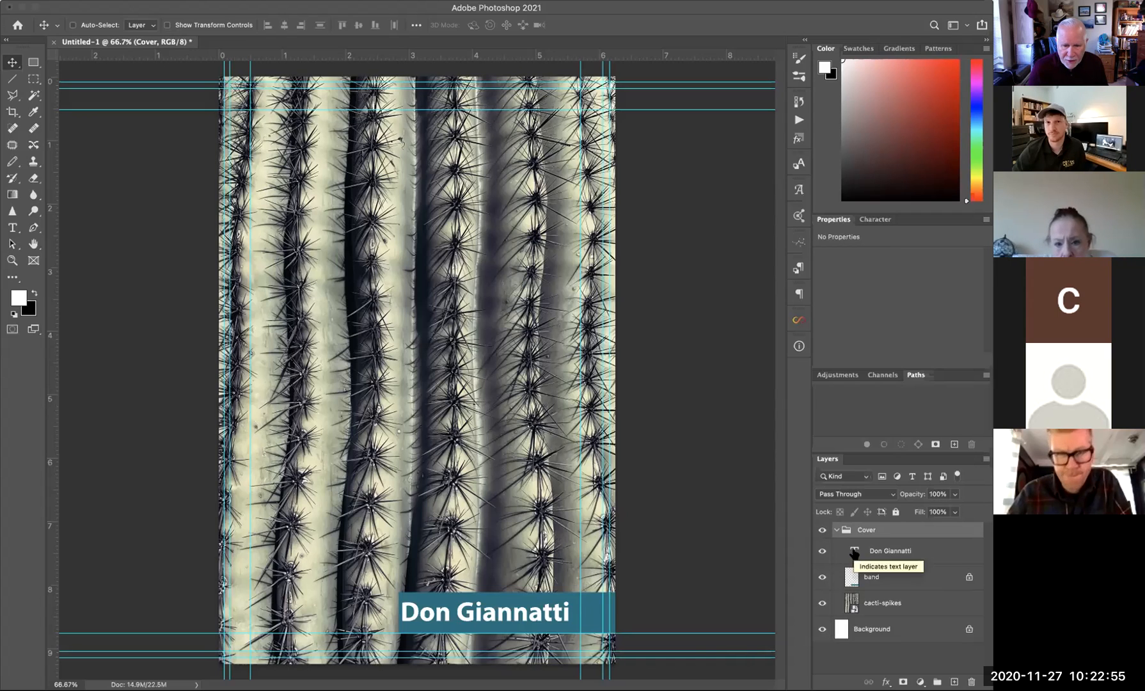
# - Change the name text's font to Crops-Light and commit the edit
pyautogui.doubleClick(854, 550)
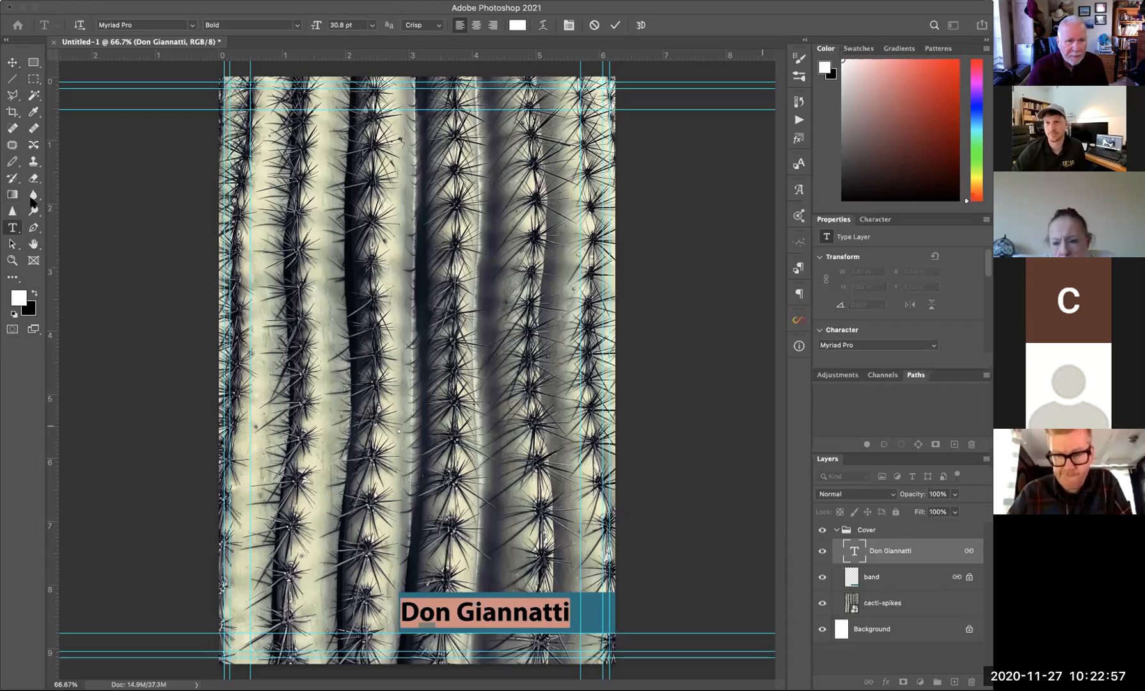
pyautogui.click(192, 26)
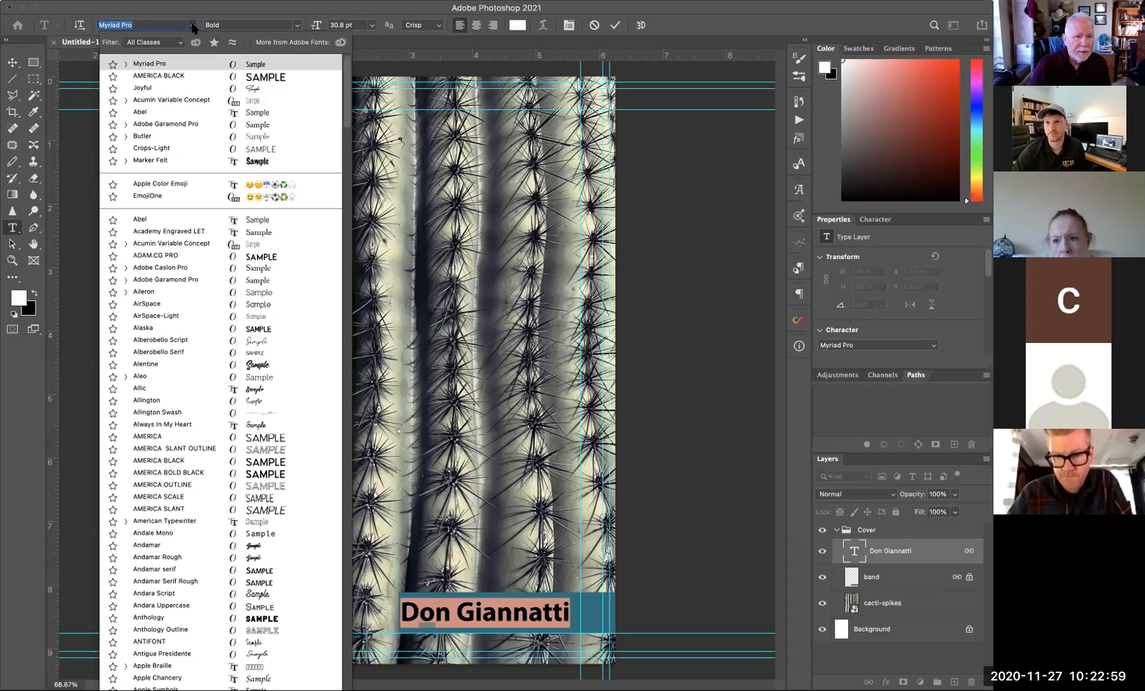
pyautogui.click(137, 149)
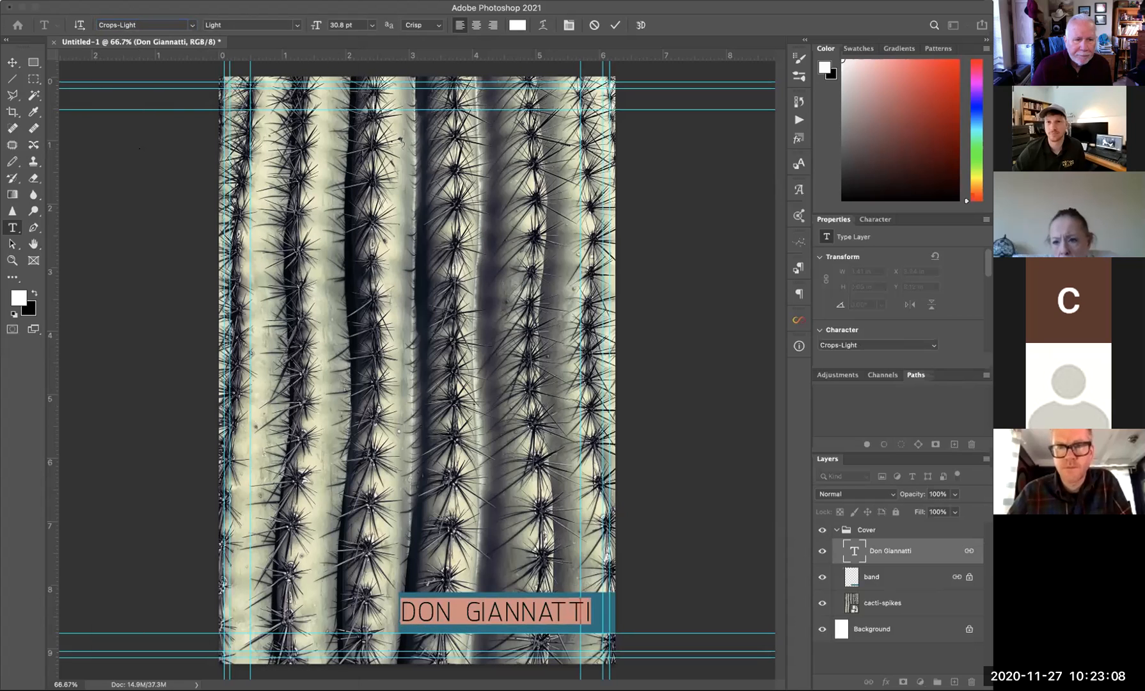
pyautogui.click(12, 62)
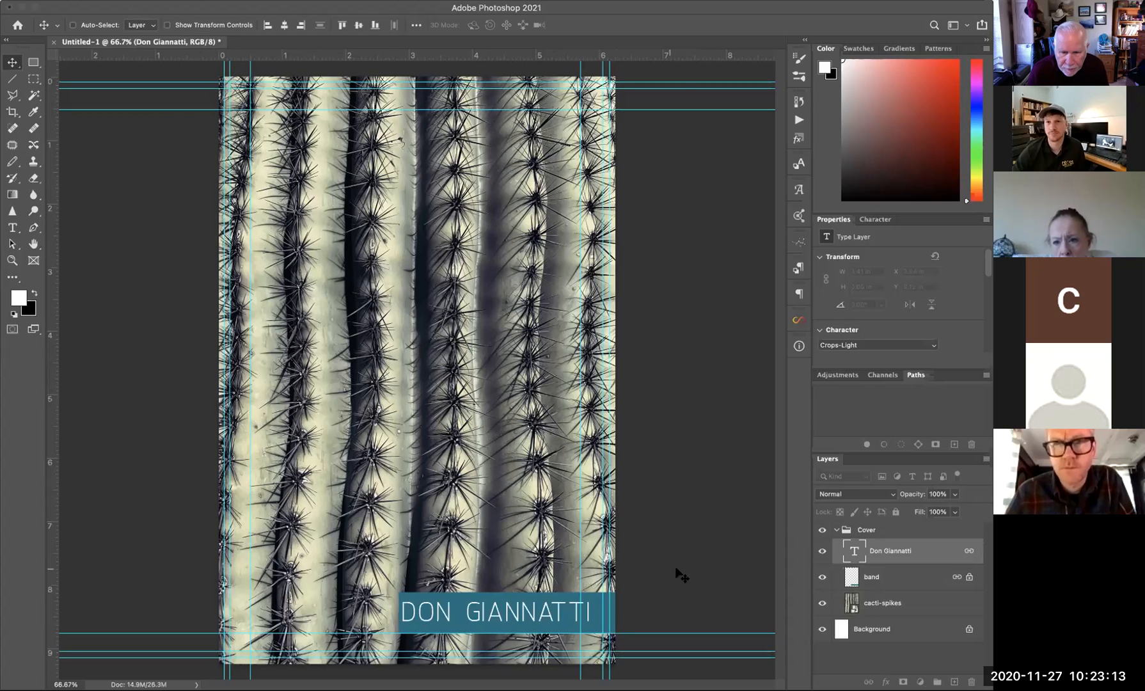
# - Scale the teal band slightly from its left edge
pyautogui.click(878, 582)
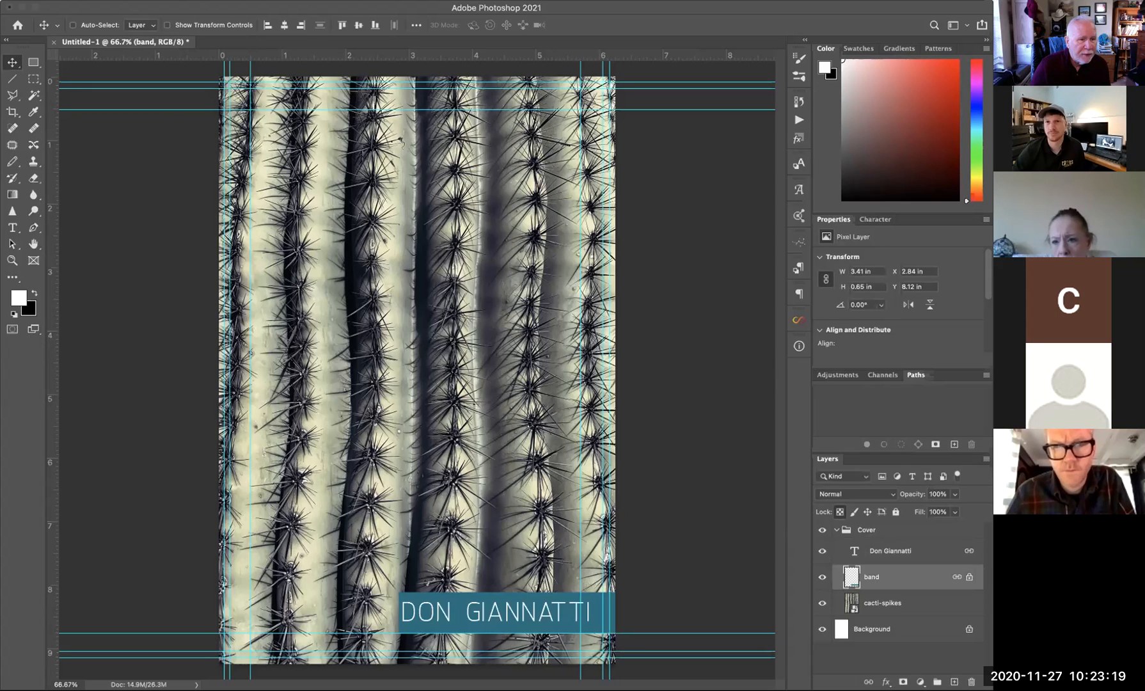
pyautogui.click(3, 205)
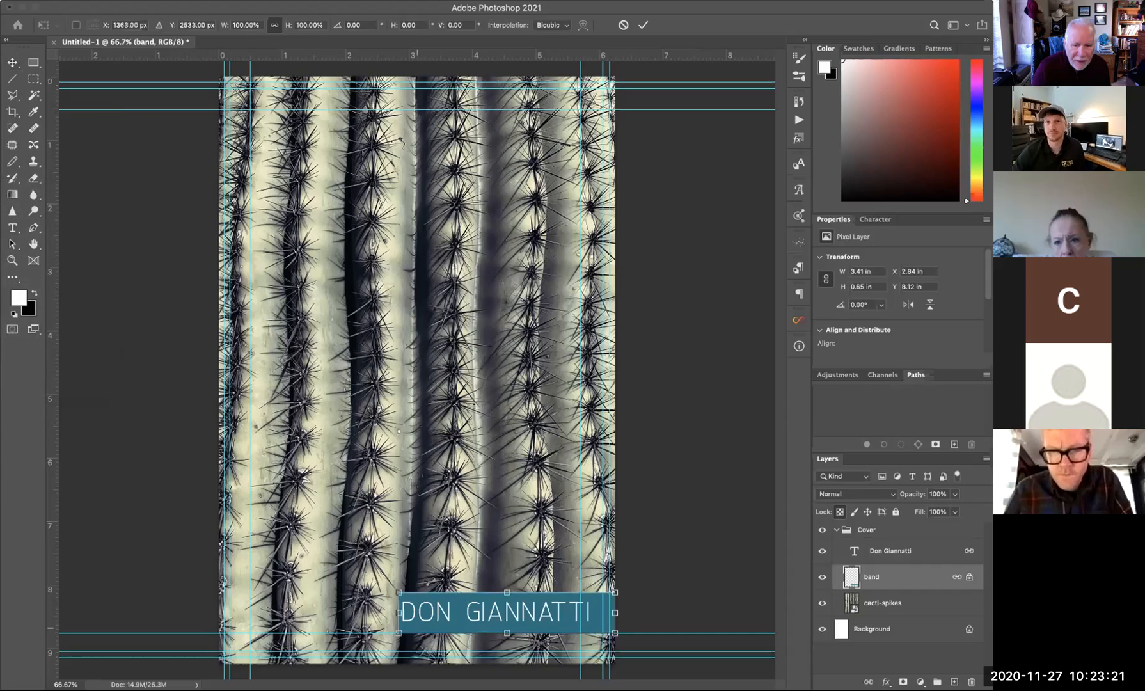
pyautogui.moveTo(398, 612); pyautogui.dragTo(396, 613)
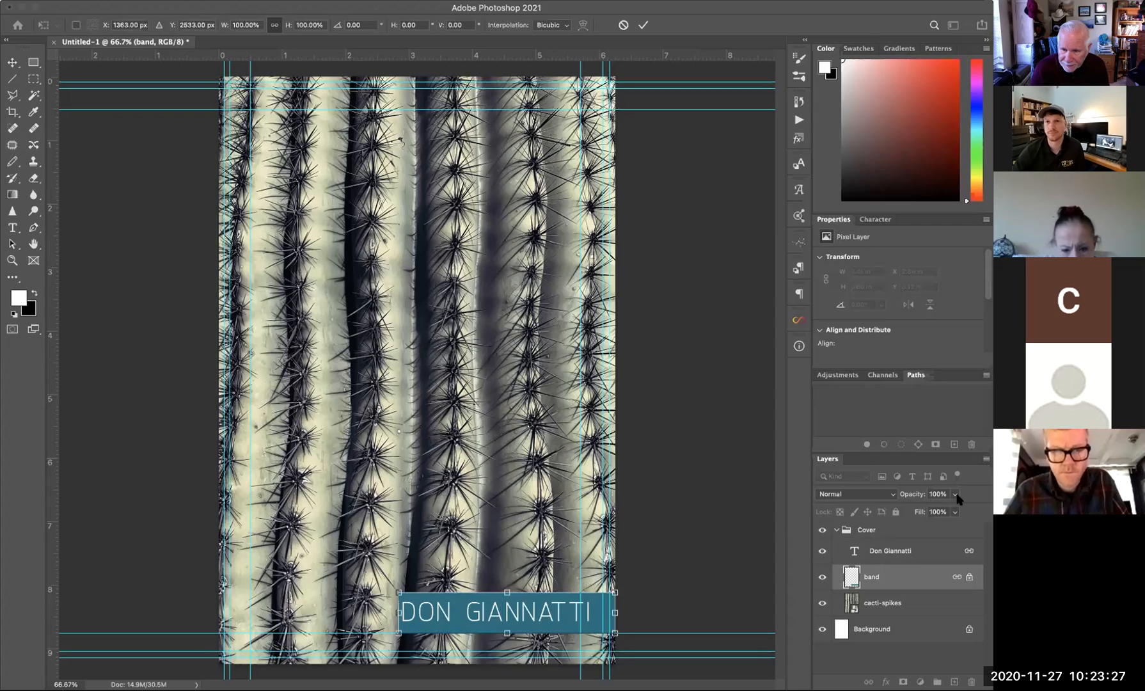
pyautogui.press('Return')
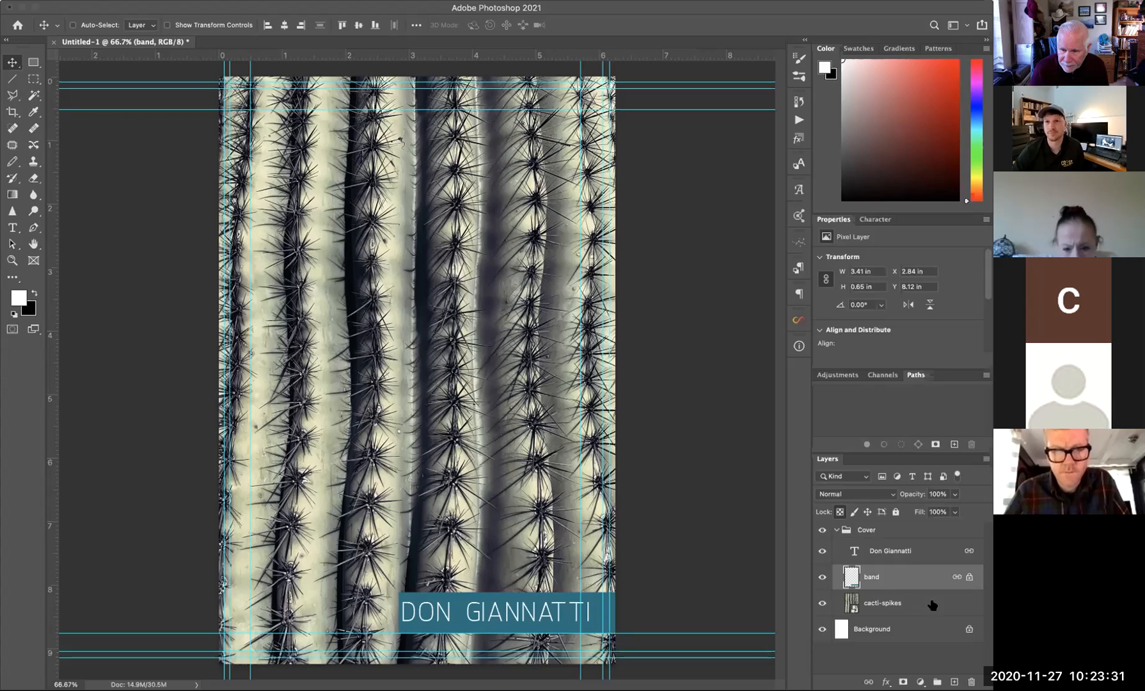
# - Unlink the band and widen it further left to 3.56 × 0.67 in
pyautogui.click(940, 601)
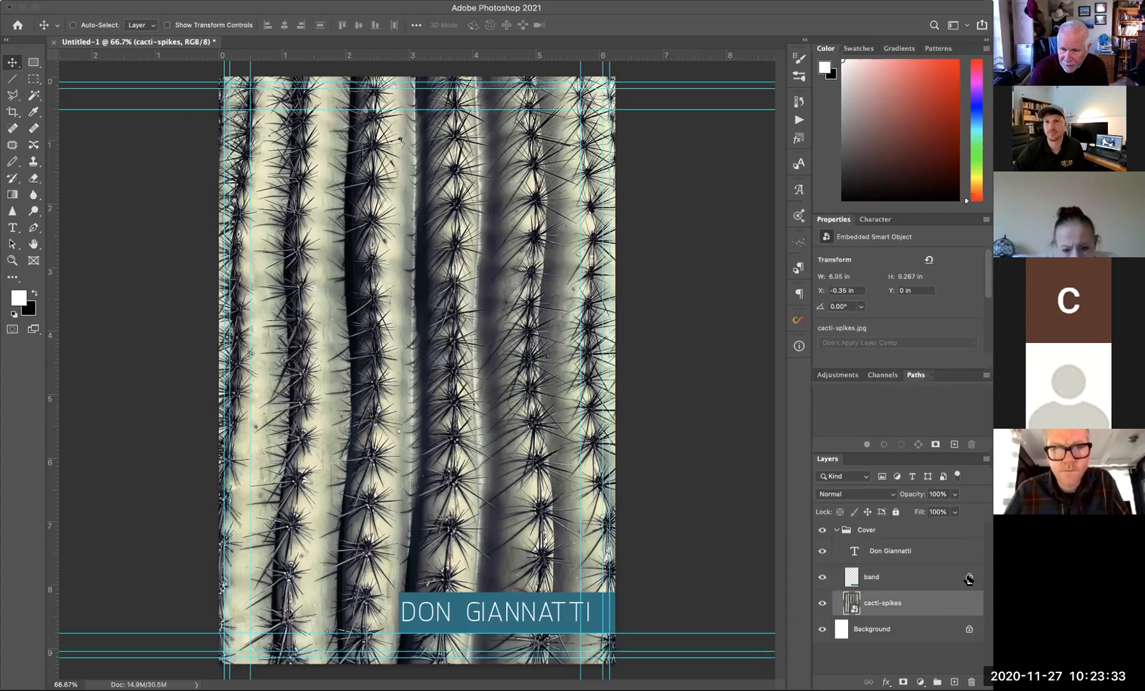
pyautogui.click(956, 579)
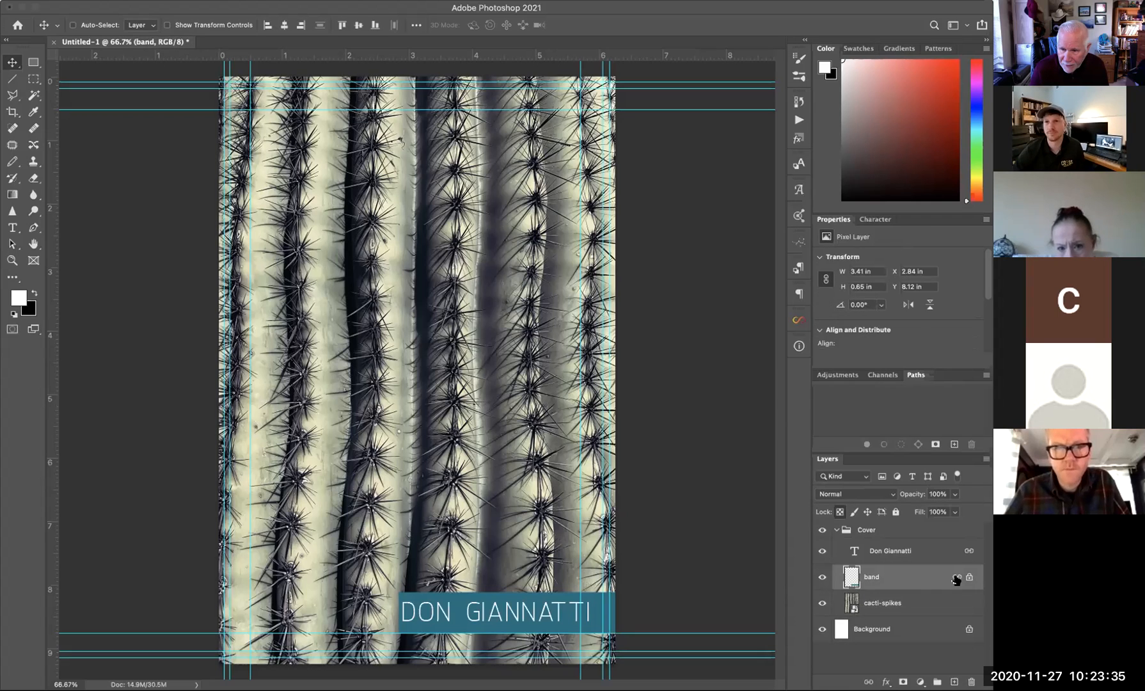
pyautogui.rightClick(927, 576)
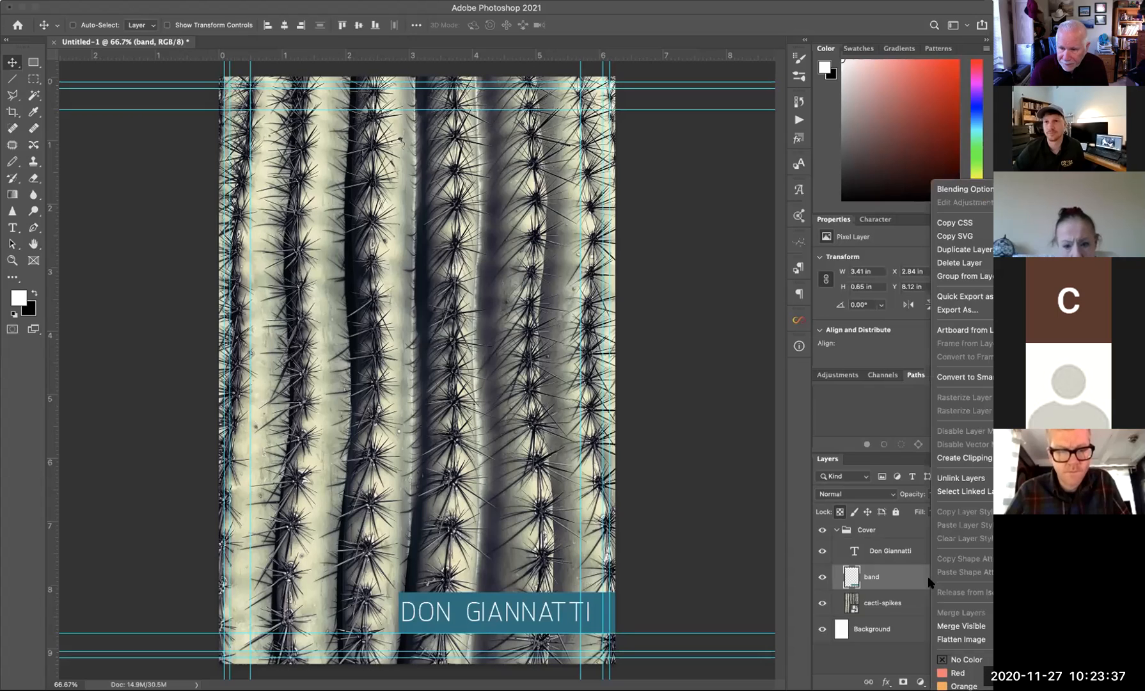
pyautogui.click(961, 478)
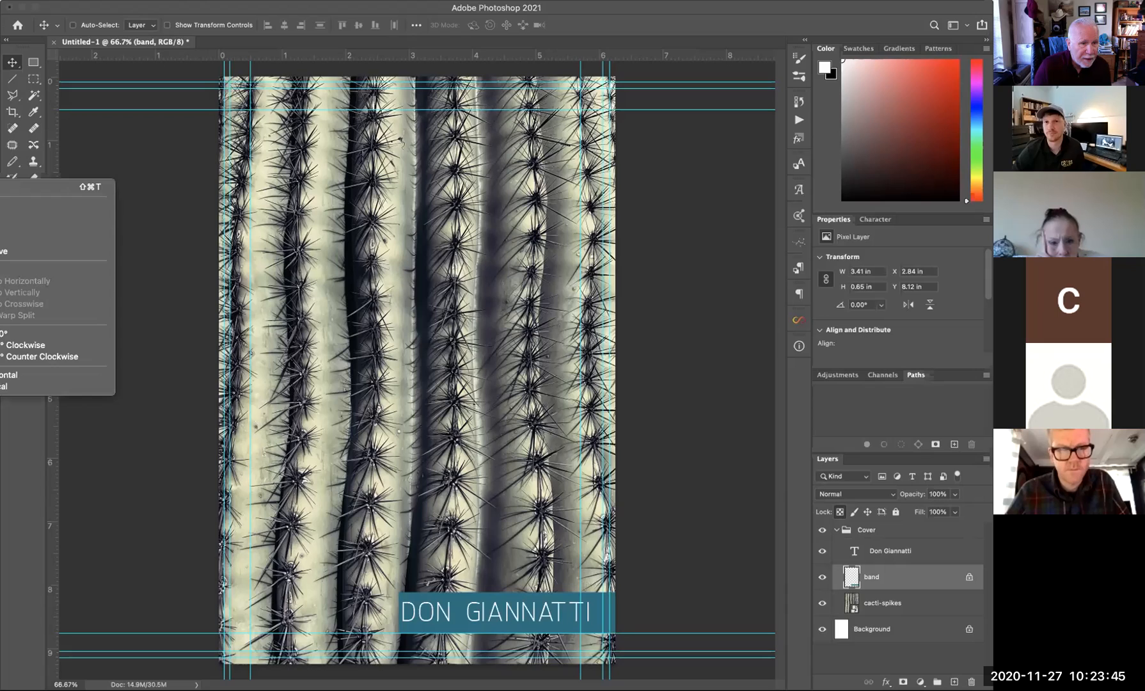
pyautogui.click(0, 207)
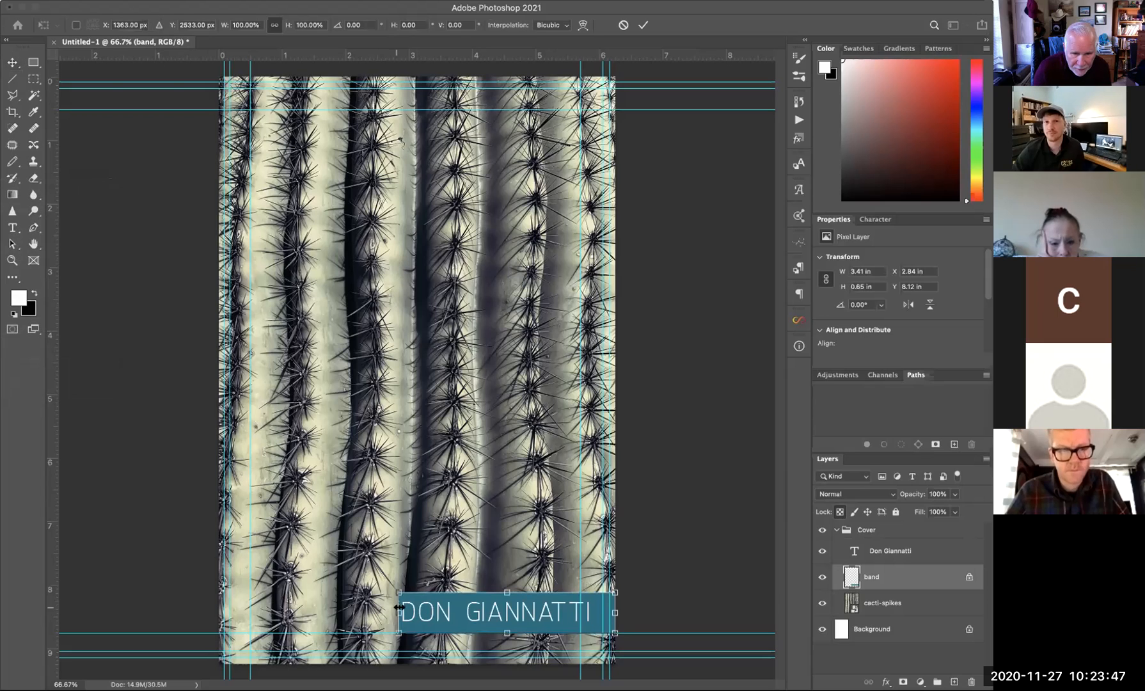
pyautogui.moveTo(397, 612); pyautogui.dragTo(386, 612)
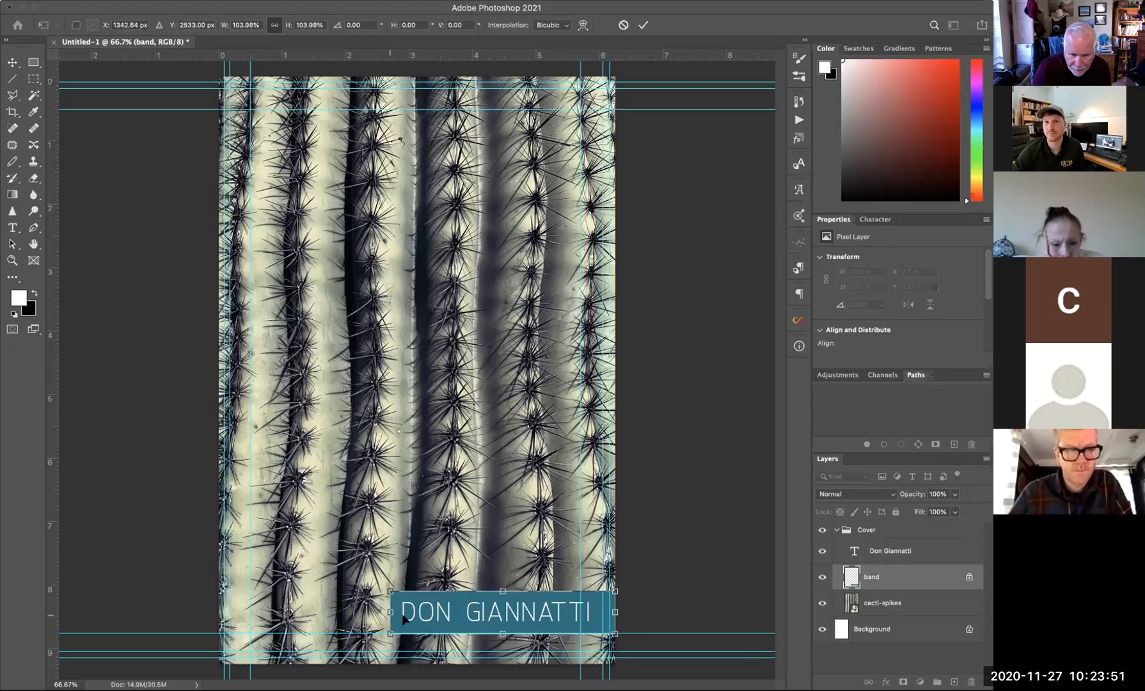
pyautogui.press('Return')
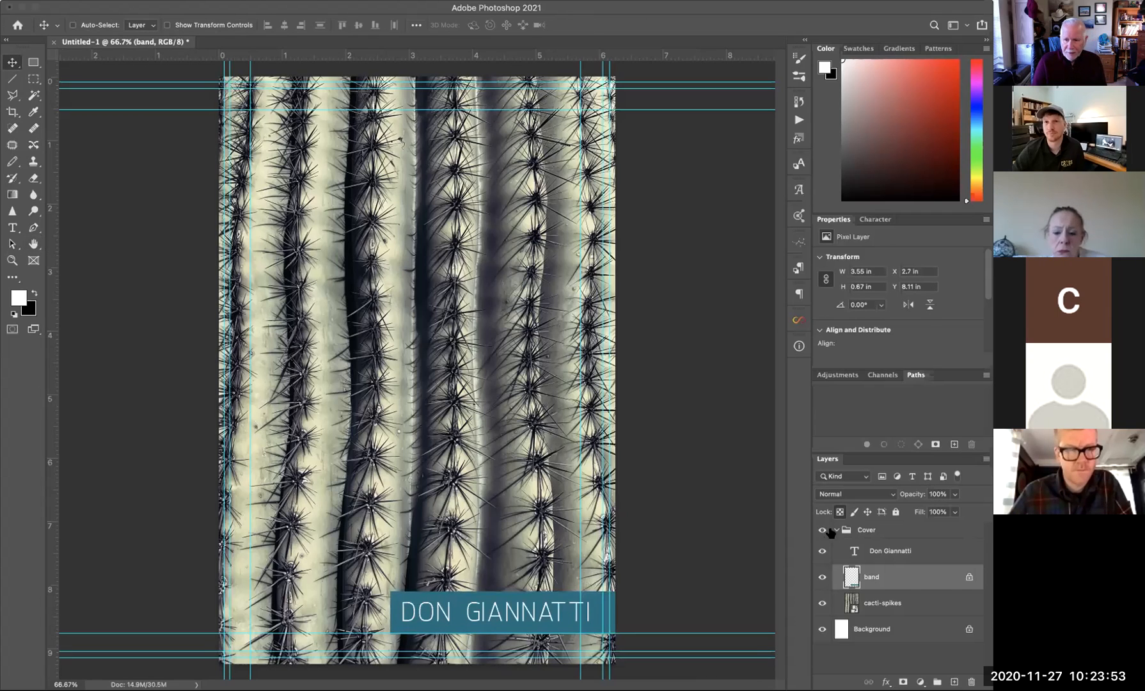
# - Select only the cacti-spikes layer inside the Cover group so the Tree photo lands above it
pyautogui.keyDown('shift'); pyautogui.click(912, 602); pyautogui.keyUp('shift')
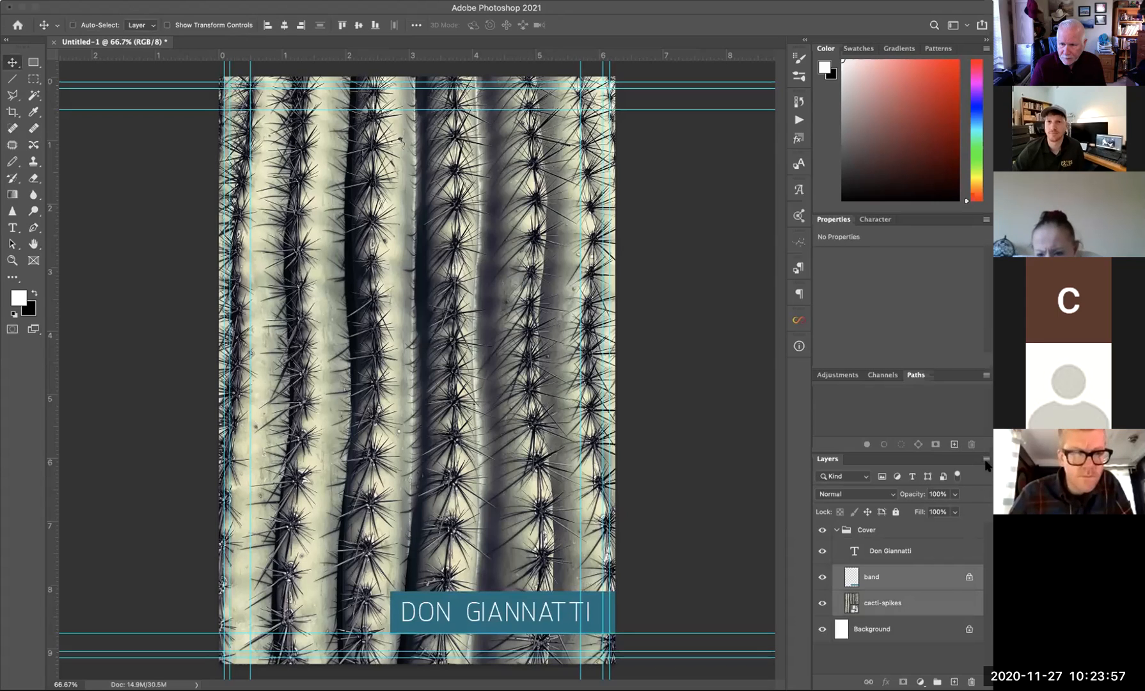
pyautogui.click(835, 530)
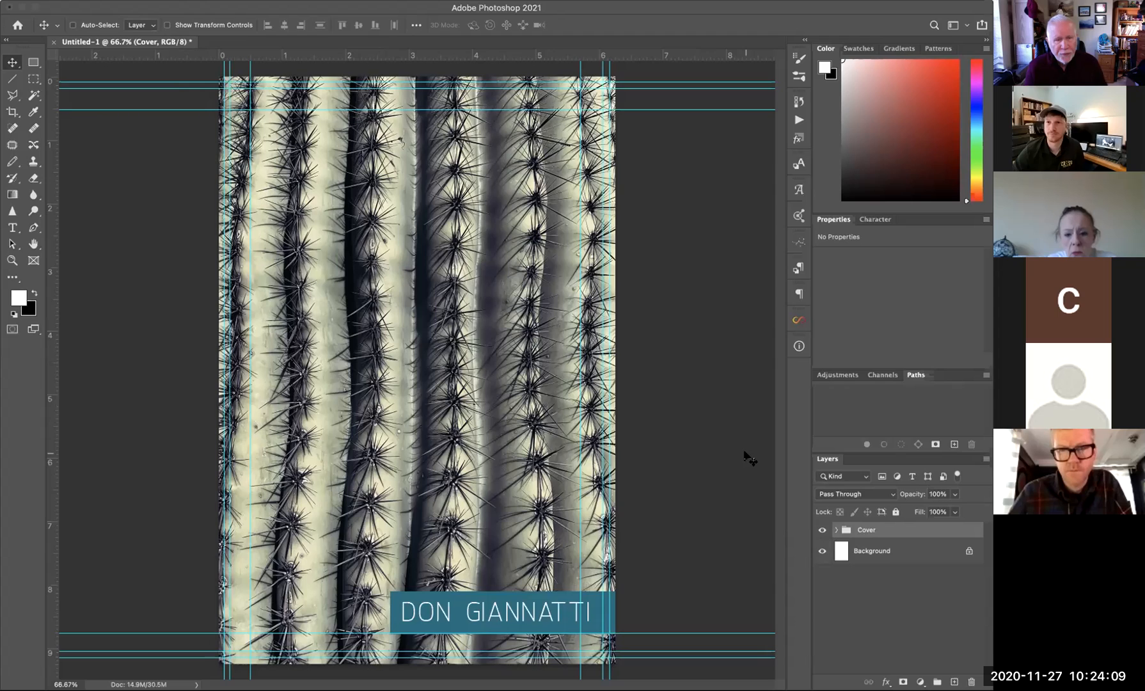
pyautogui.click(835, 530)
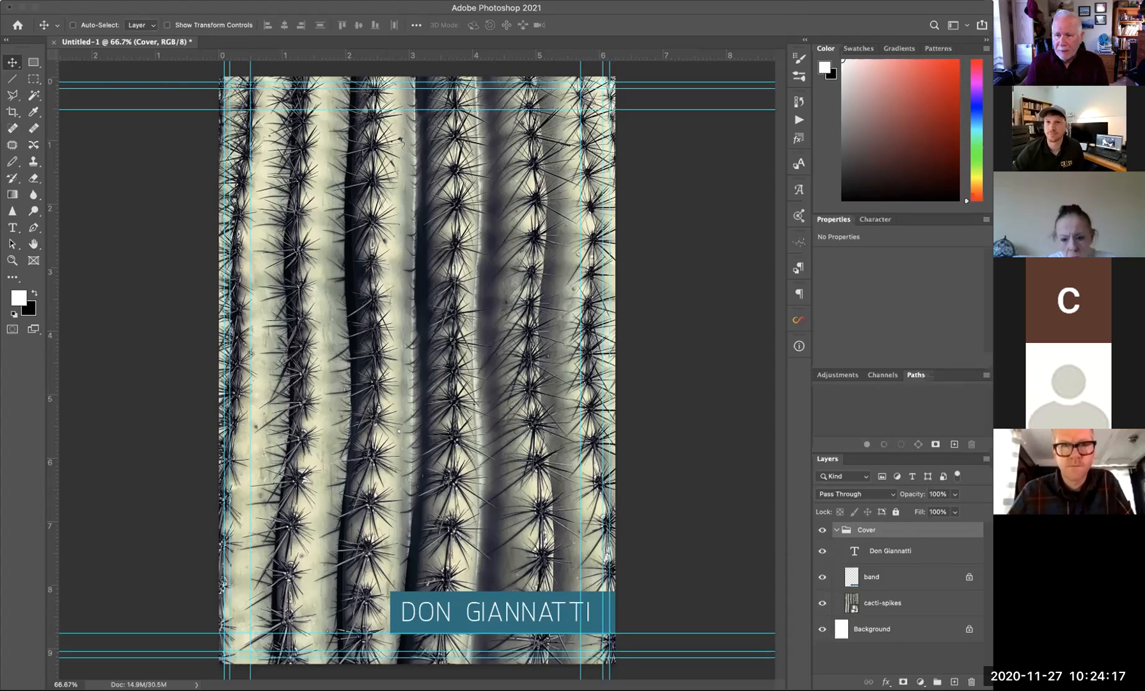
pyautogui.click(883, 605)
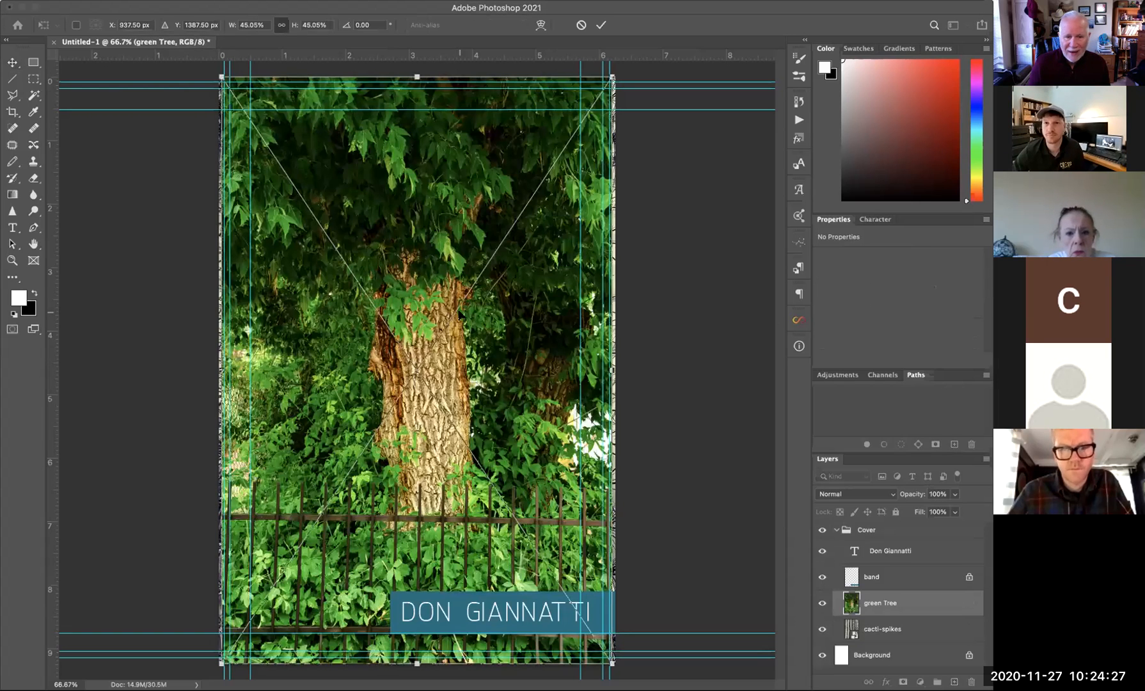
# - Enlarge the green Tree photo to 6.233 × 9.383 in to fill the page and commit it
pyautogui.moveTo(220, 75); pyautogui.dragTo(218, 71)
pyautogui.moveTo(613, 664); pyautogui.dragTo(615, 667)
pyautogui.moveTo(464, 419); pyautogui.dragTo(465, 422)
pyautogui.press('Return')
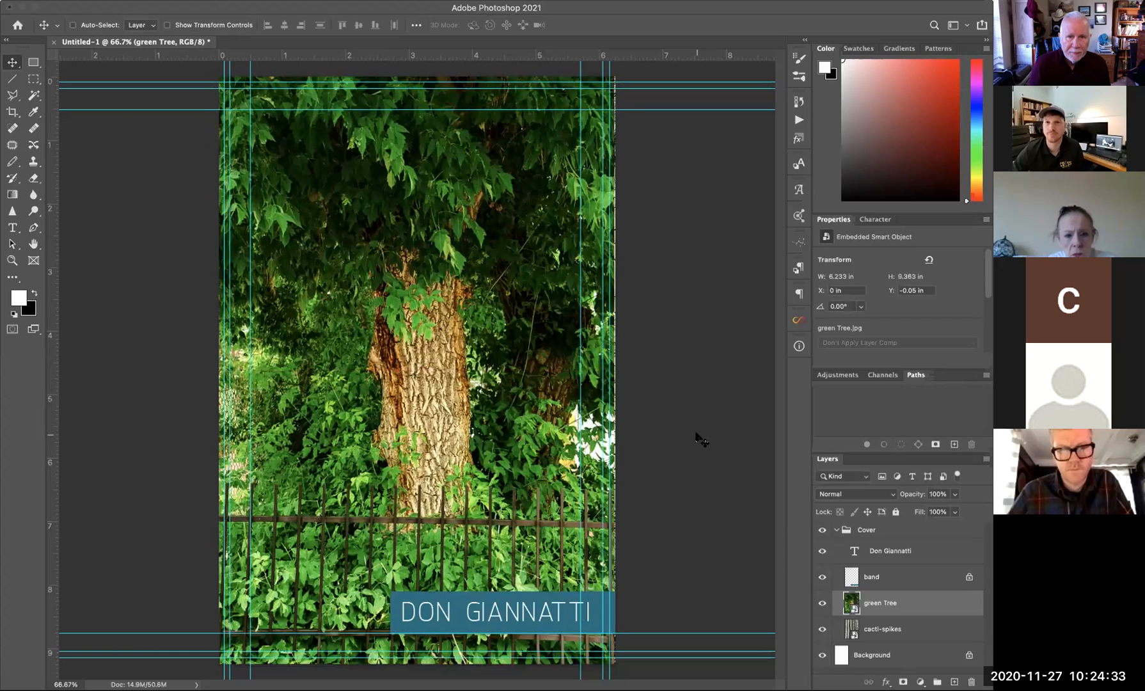
pyautogui.click(823, 604)
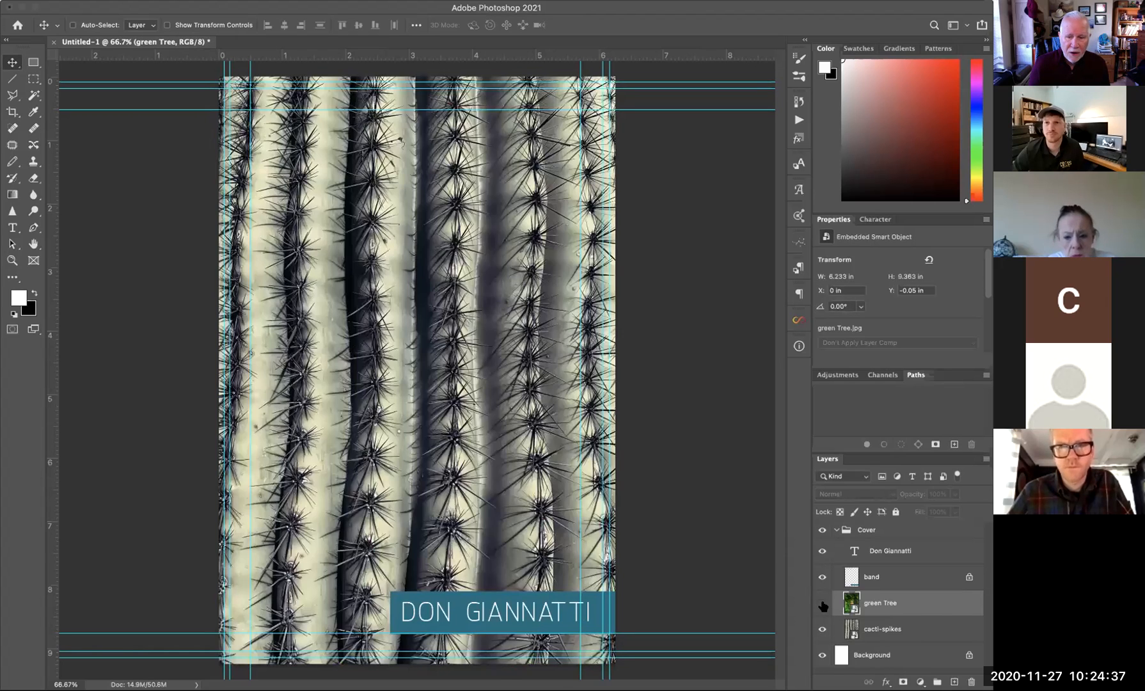
pyautogui.click(823, 603)
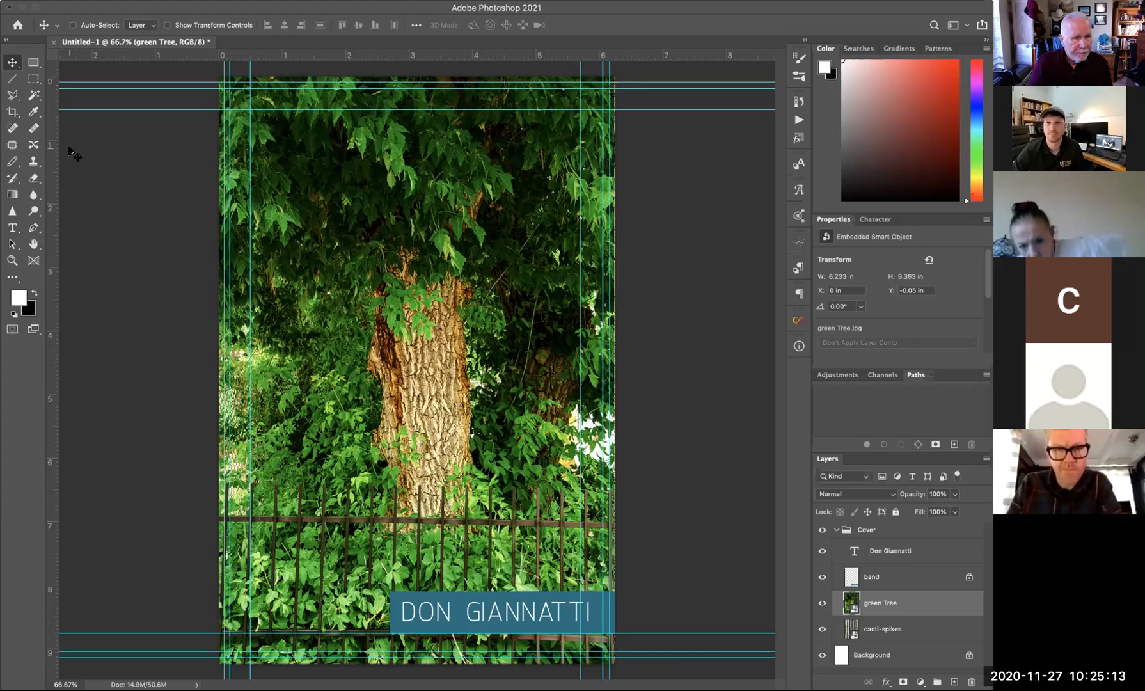
pyautogui.click(33, 111)
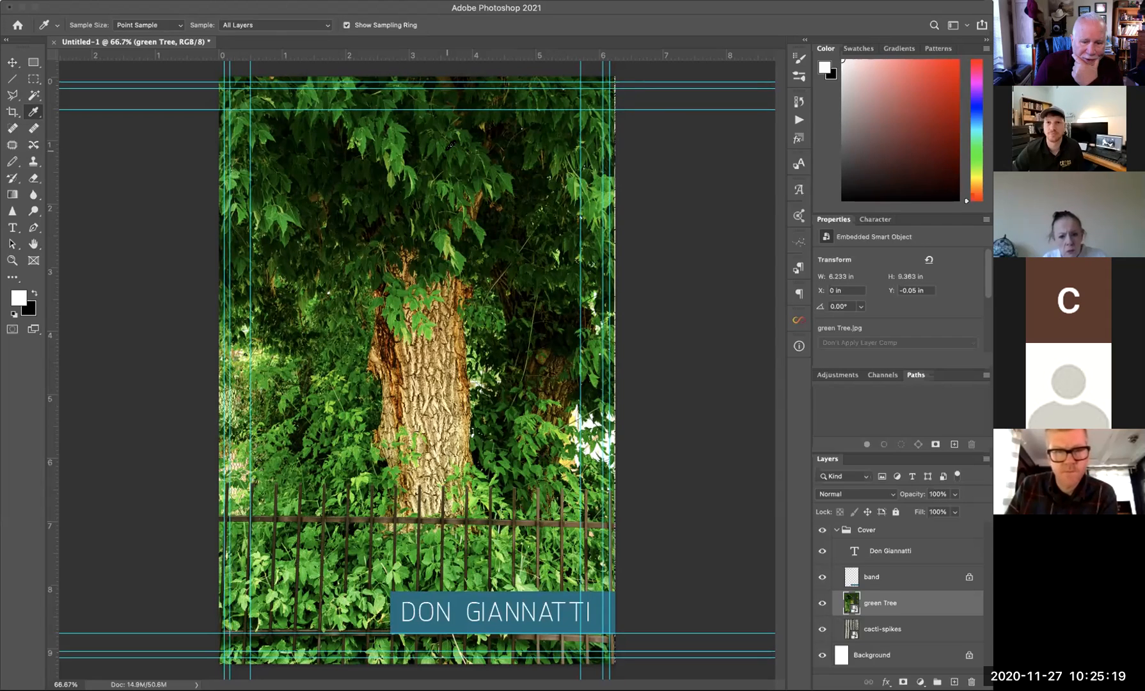
# - Refill the band behind the photographer's name with dark leaf green sampled from the tree photo
pyautogui.click(450, 146)
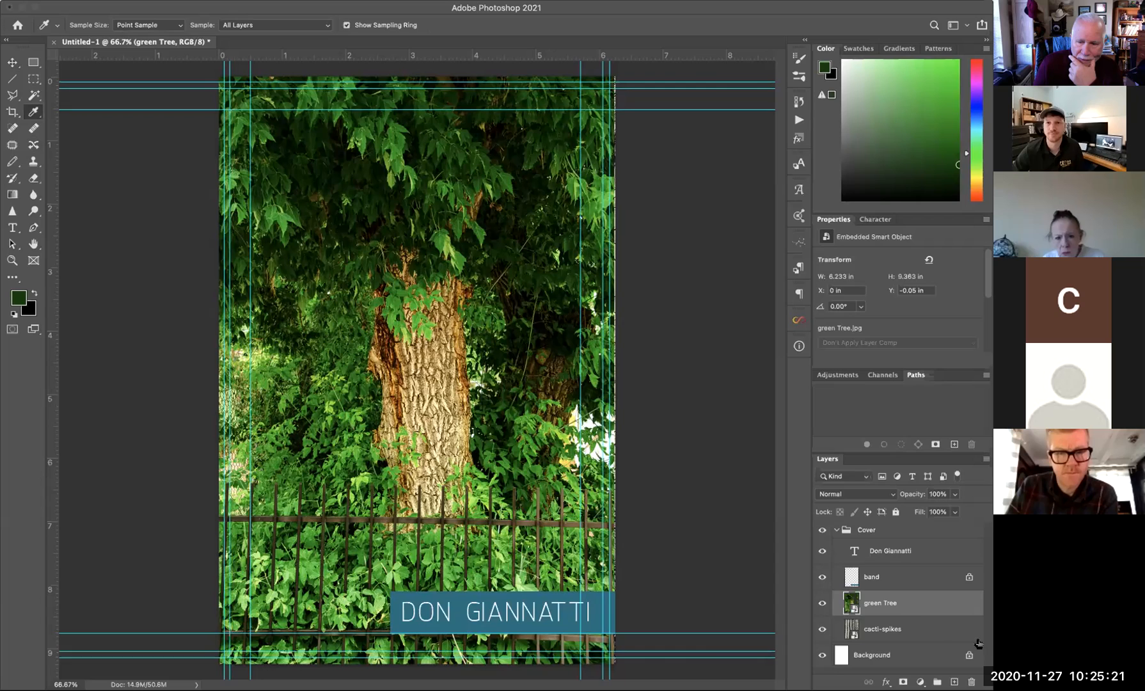
pyautogui.click(886, 583)
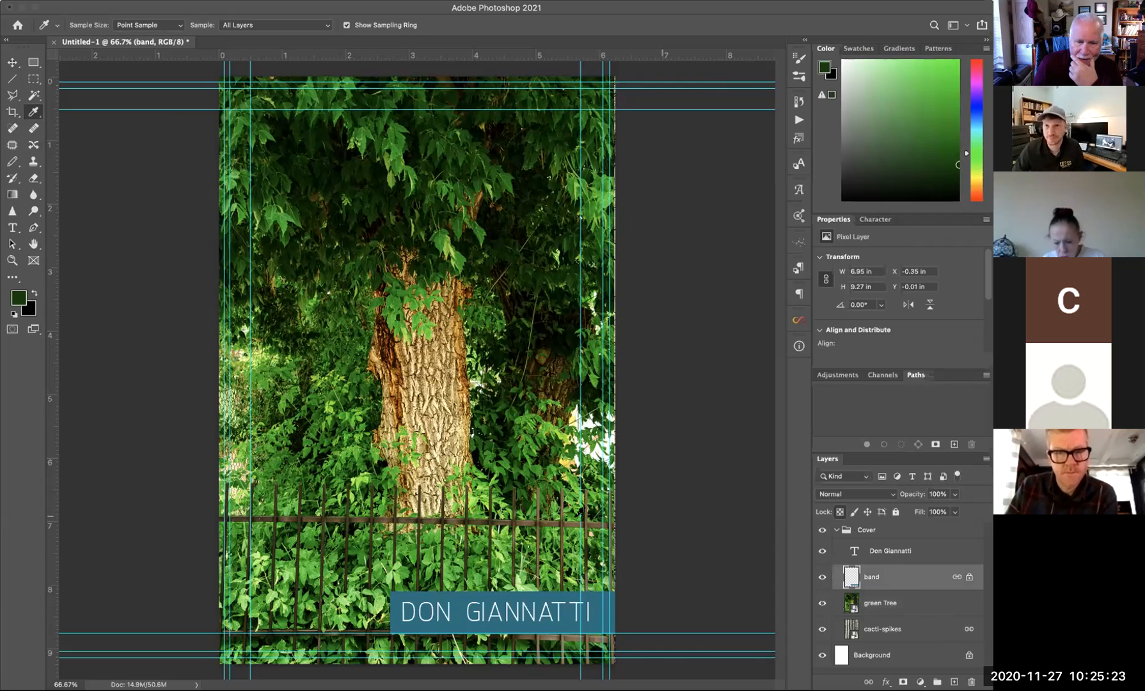
pyautogui.hotkey('alt', 'BackSpace')
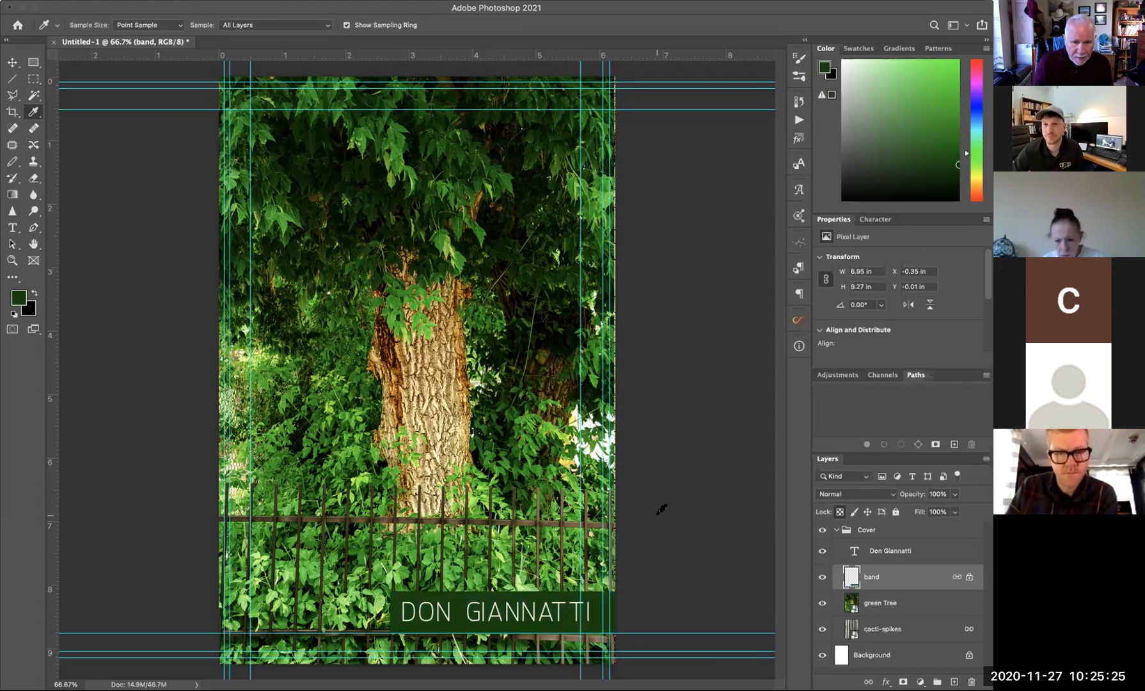
pyautogui.press('v')
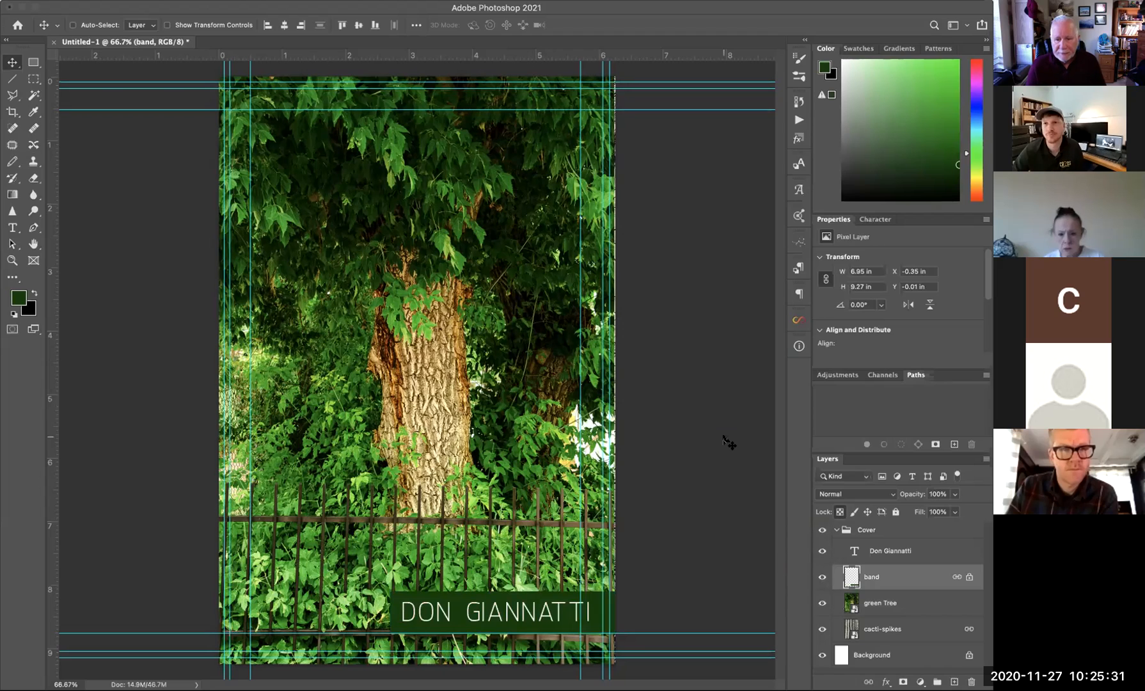
pyautogui.click(835, 529)
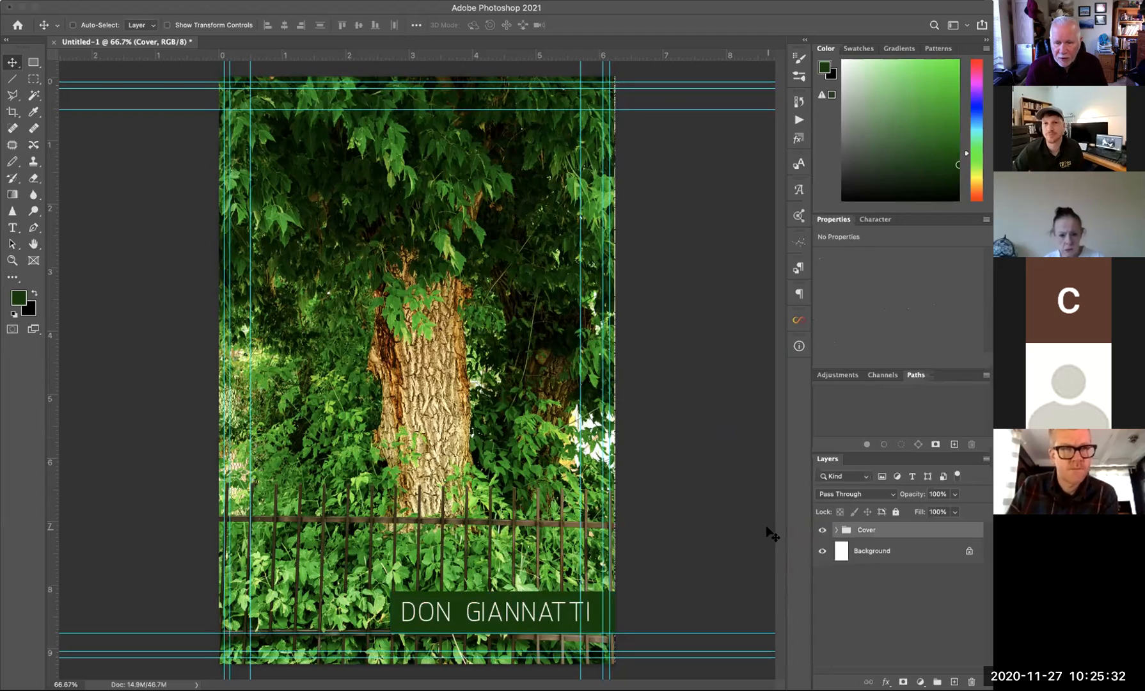
# - Hide the Cover group and place the desert road photo, scaled wider than the page
pyautogui.click(821, 530)
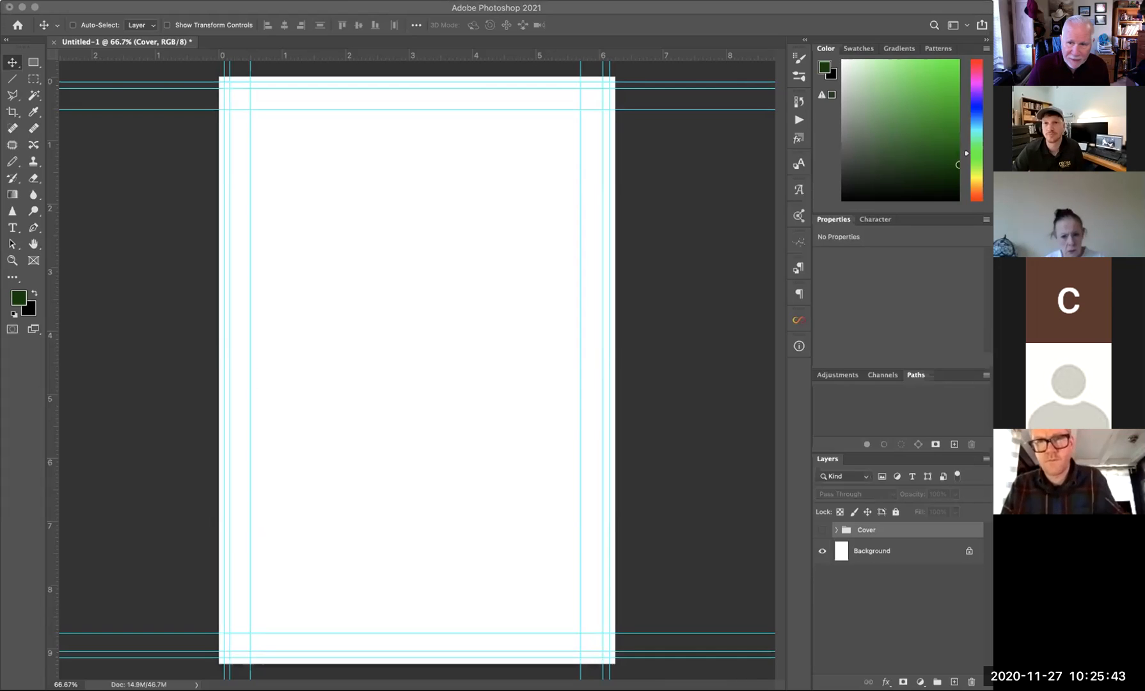
pyautogui.moveTo(585, 369); pyautogui.dragTo(355, 334)
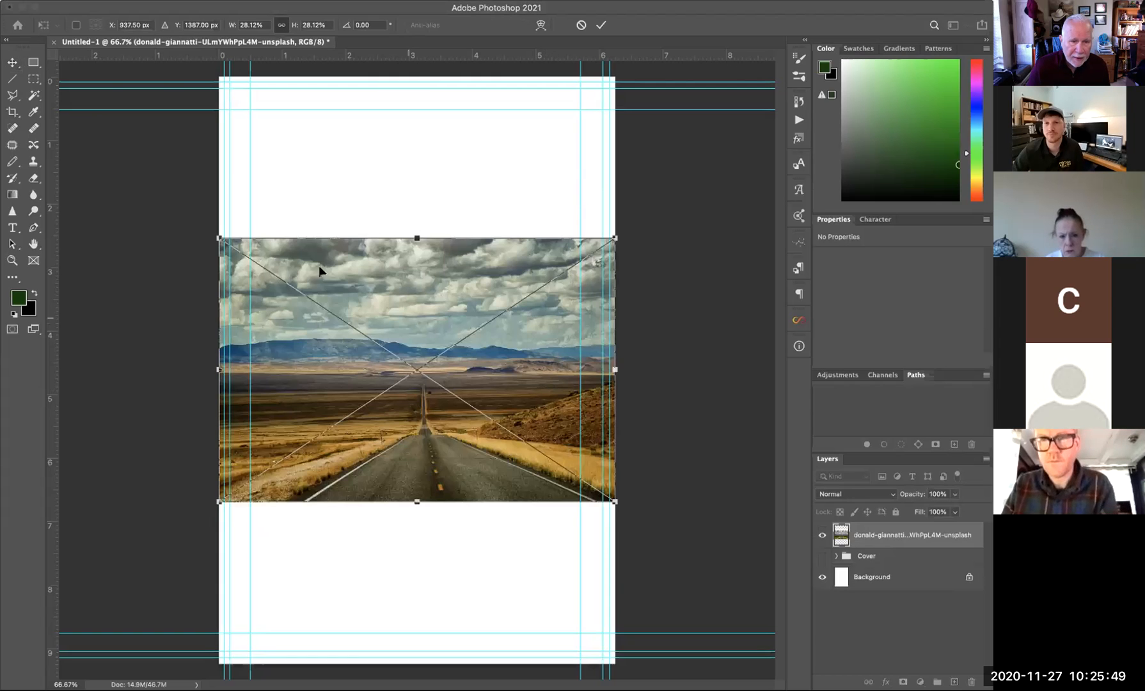
pyautogui.moveTo(220, 237); pyautogui.dragTo(104, 161)
pyautogui.moveTo(614, 162); pyautogui.dragTo(750, 103)
pyautogui.moveTo(426, 286); pyautogui.dragTo(431, 281)
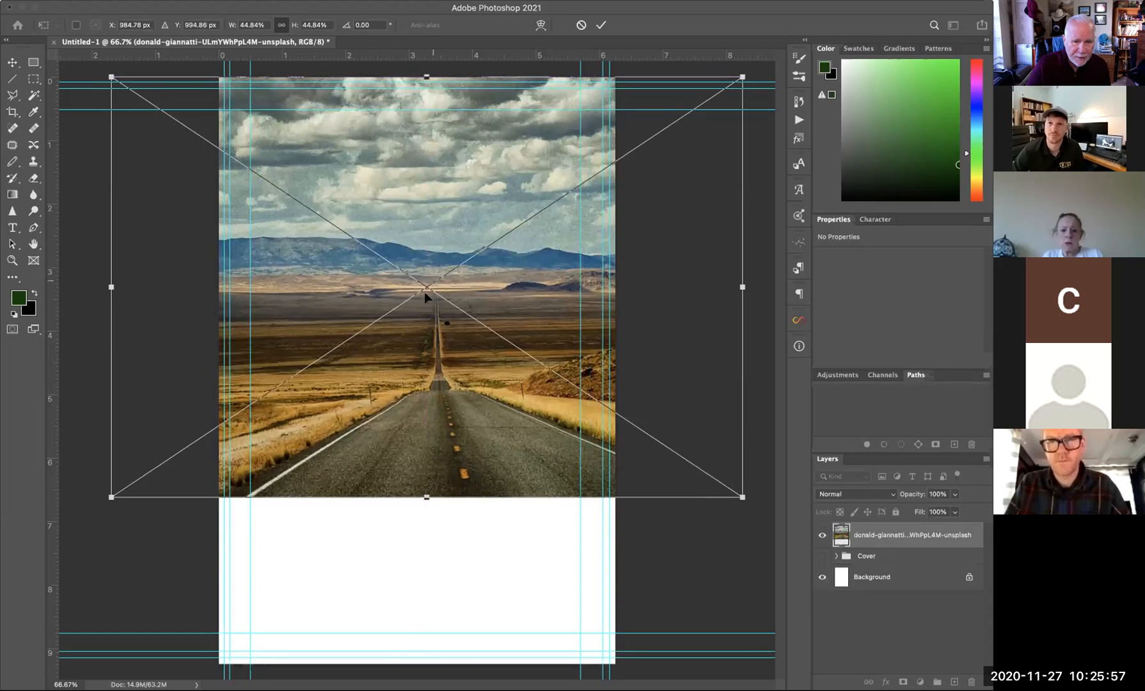
pyautogui.moveTo(109, 497); pyautogui.dragTo(41, 546)
pyautogui.moveTo(523, 387); pyautogui.dragTo(529, 388)
pyautogui.press('Return')
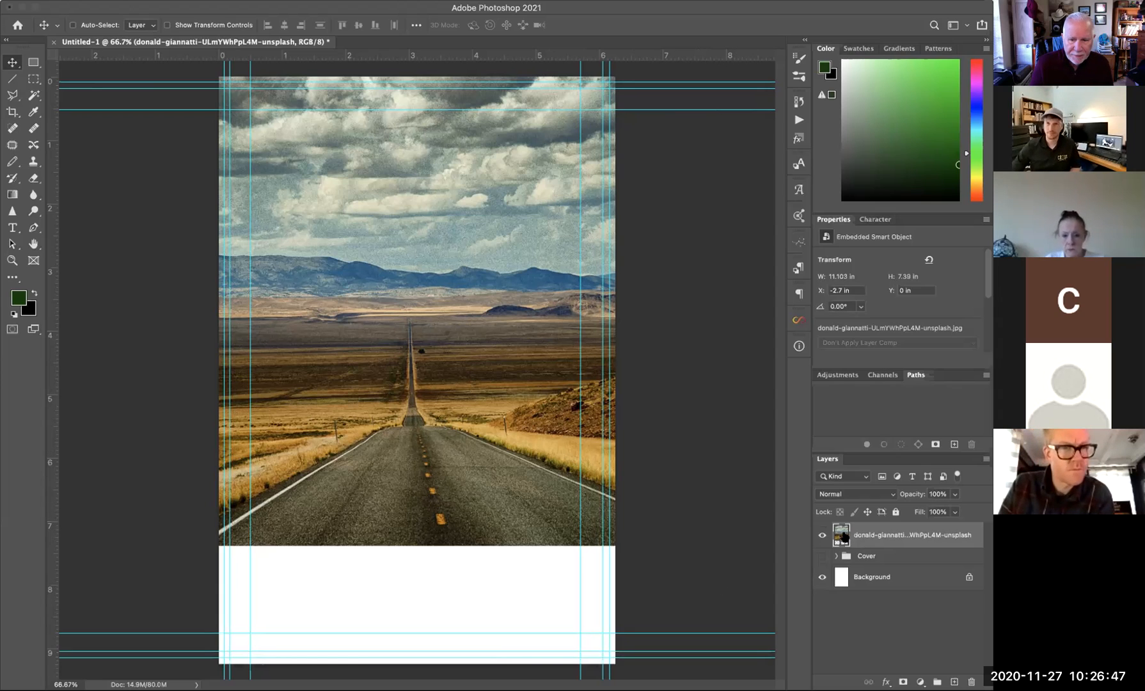
# - Scale the road photo to 14.115 × 9.397 in so it reaches the page bottom
pyautogui.click(2, 2)
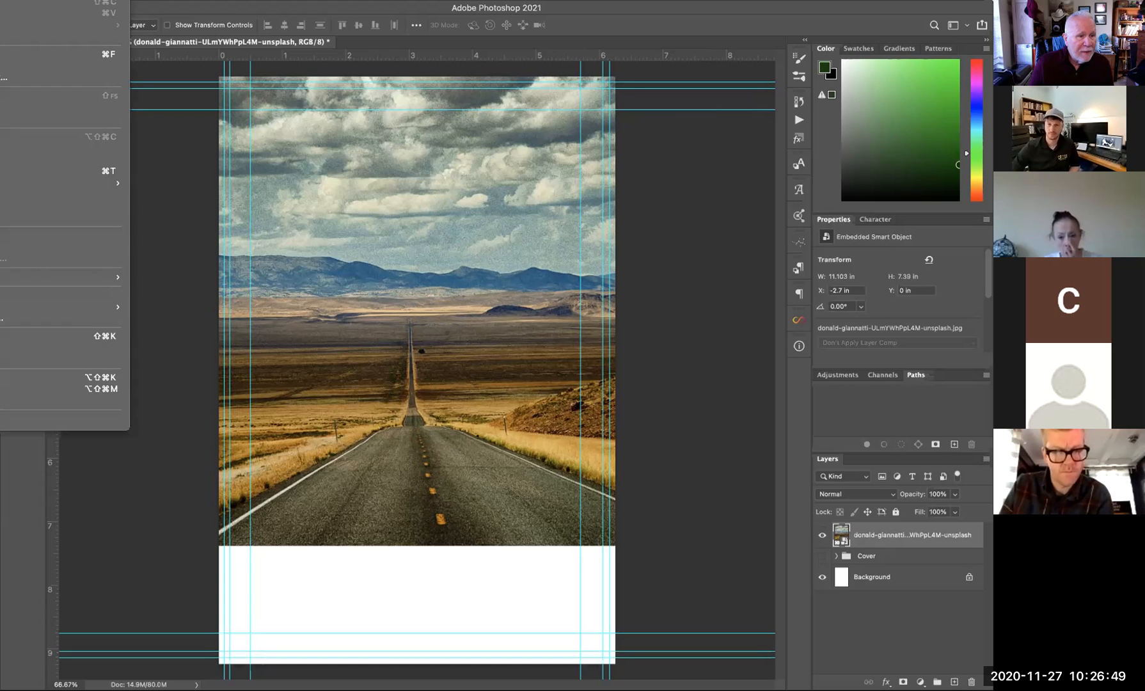
pyautogui.moveTo(63, 183)
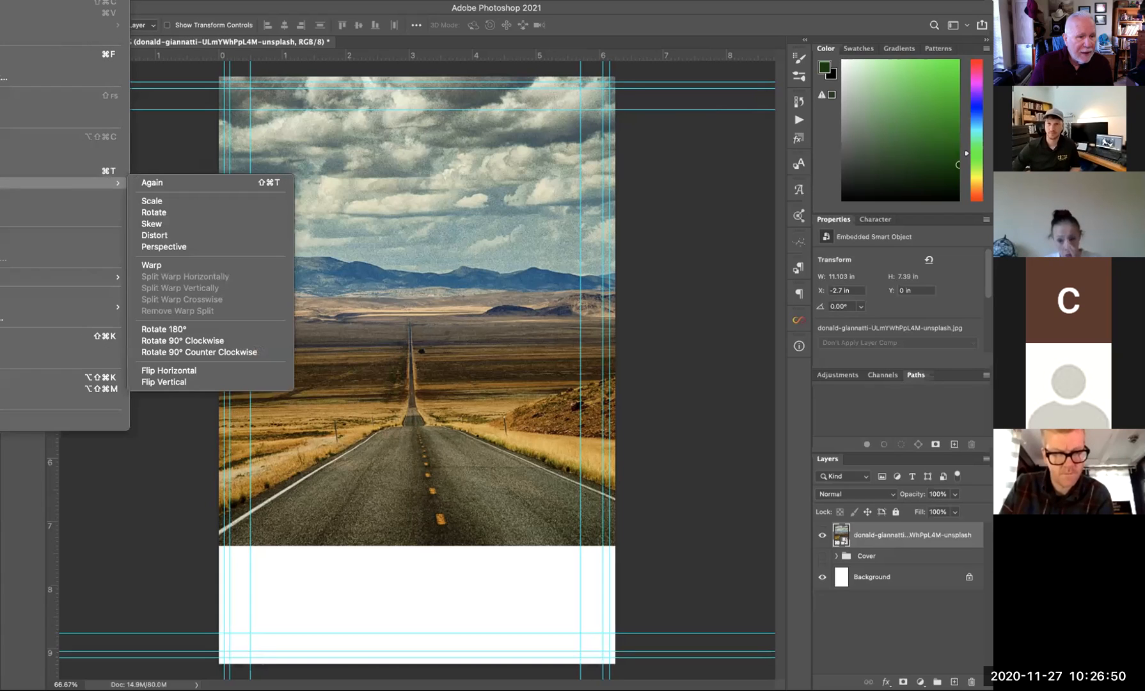
pyautogui.click(146, 200)
pyautogui.moveTo(750, 545); pyautogui.dragTo(930, 668)
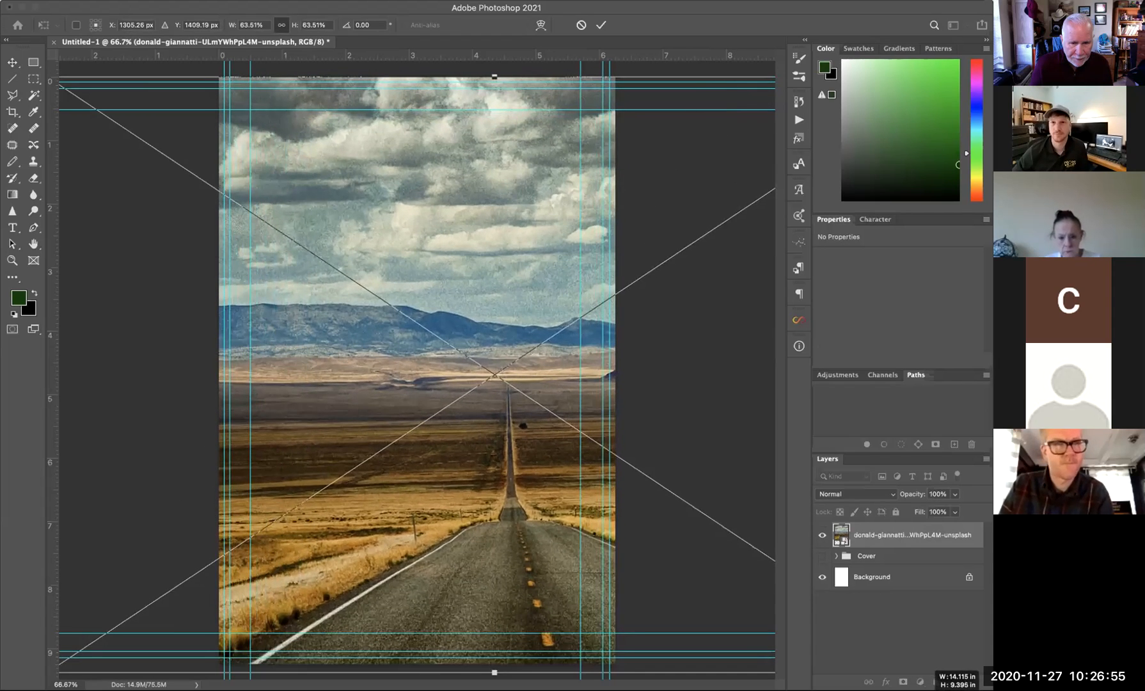
pyautogui.moveTo(482, 420); pyautogui.dragTo(458, 420)
pyautogui.press('Return')
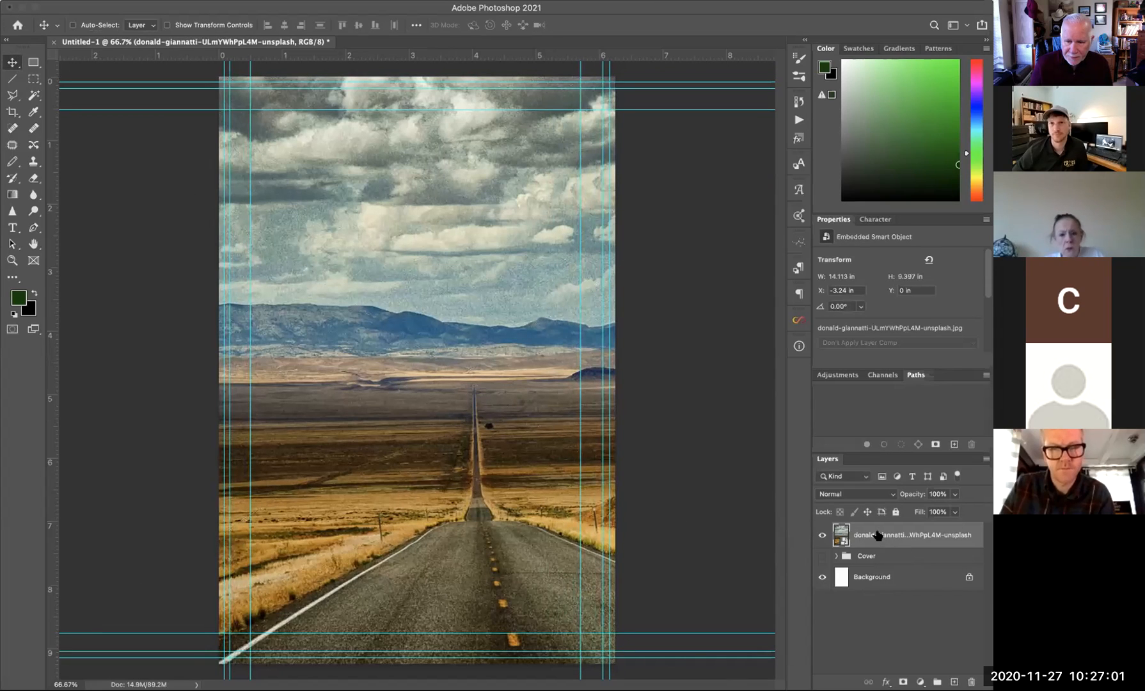
# - Wrap the Cover group in a new group named 'back'
pyautogui.click(868, 556)
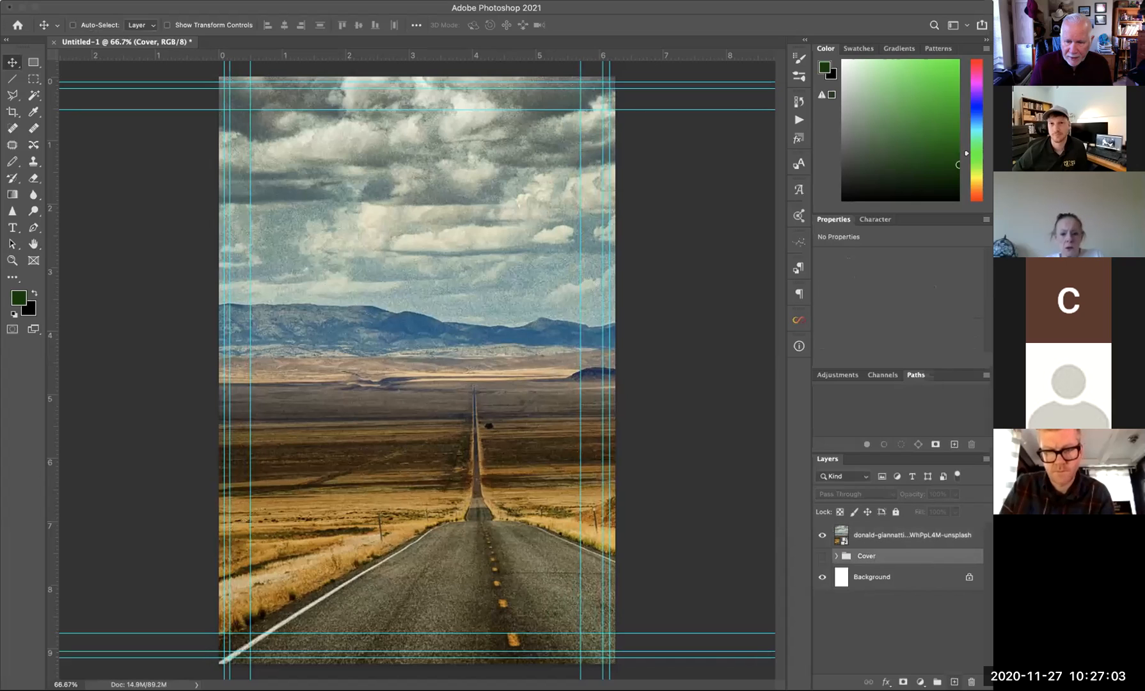
pyautogui.press('super+g')
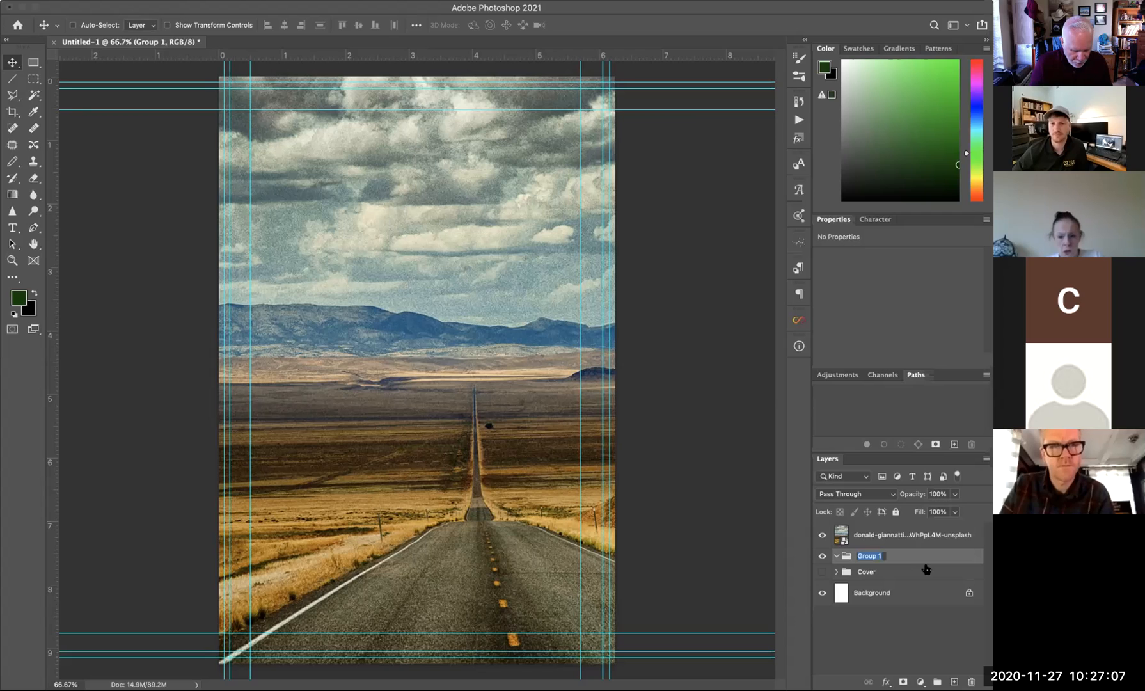
pyautogui.write('ba')
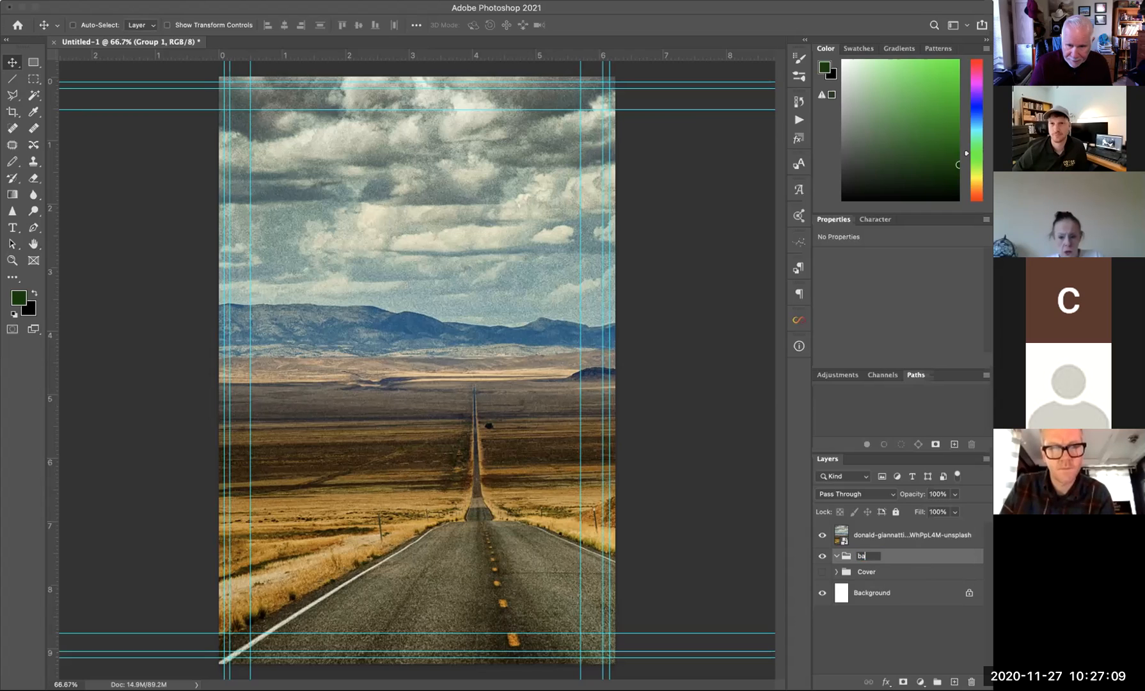
pyautogui.press('Return')
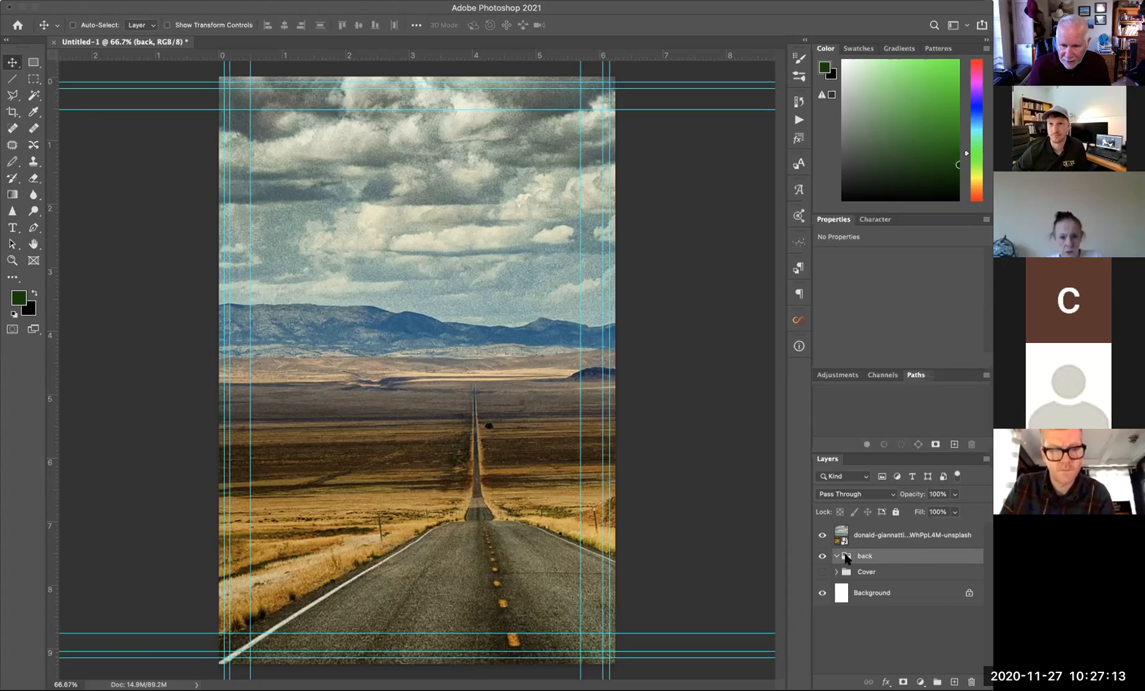
# - Move the road photo layer into the back group and add an empty layer inside it
pyautogui.doubleClick(841, 534)
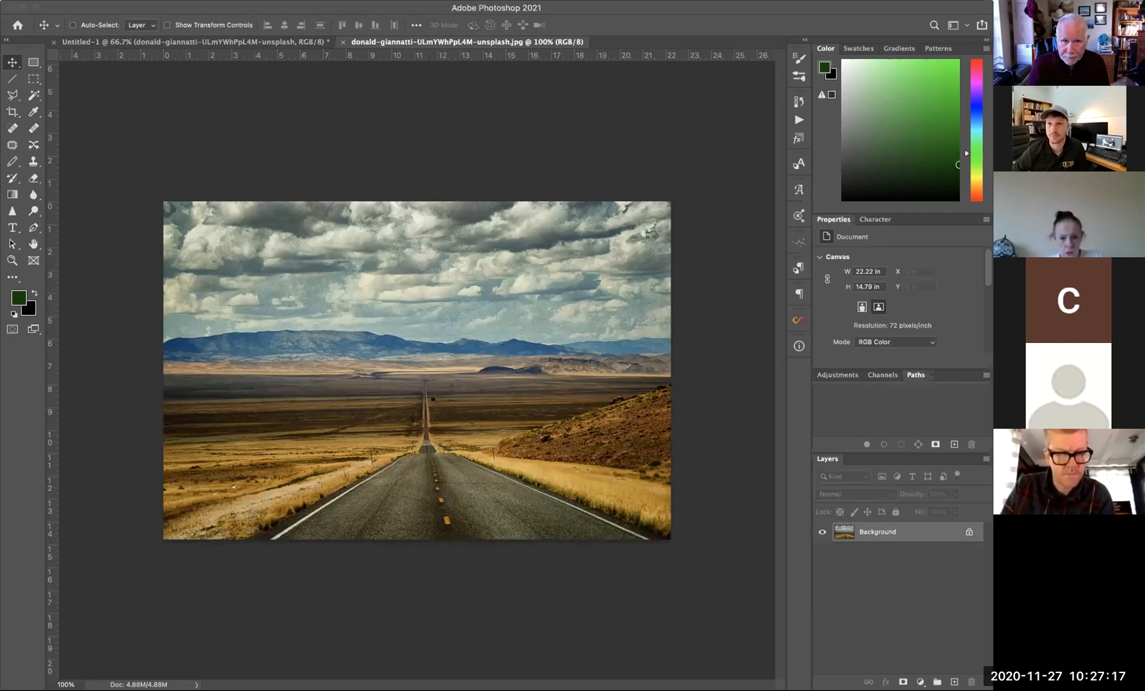
pyautogui.click(266, 42)
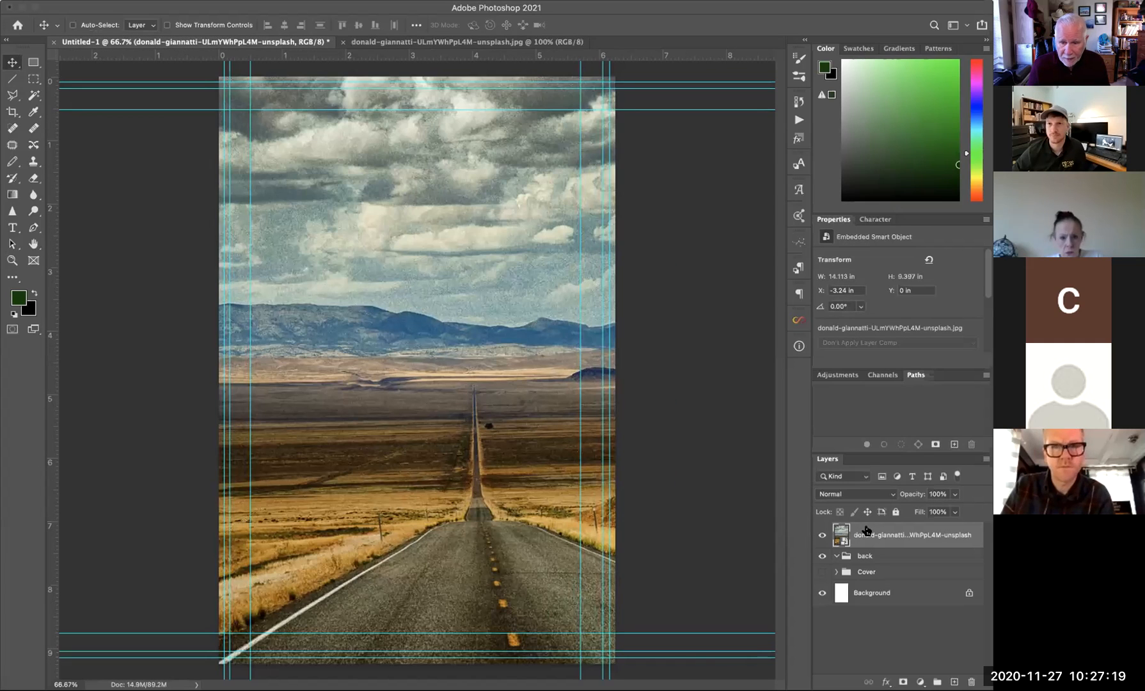
pyautogui.moveTo(843, 531); pyautogui.dragTo(862, 556)
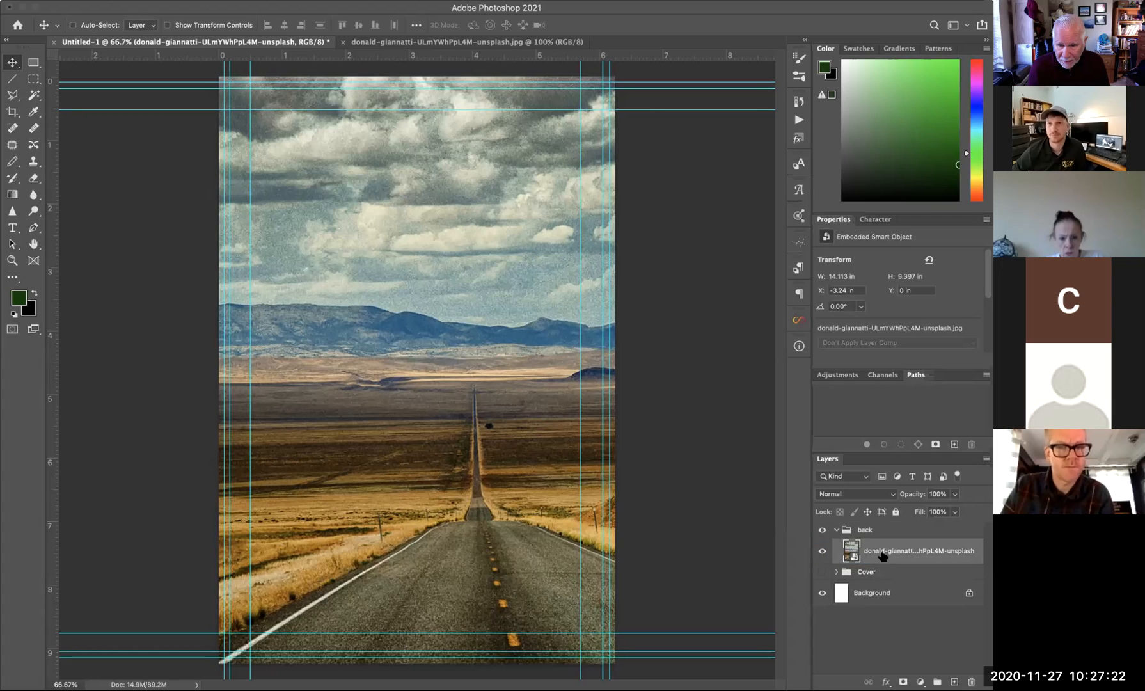
pyautogui.click(835, 530)
pyautogui.click(835, 530)
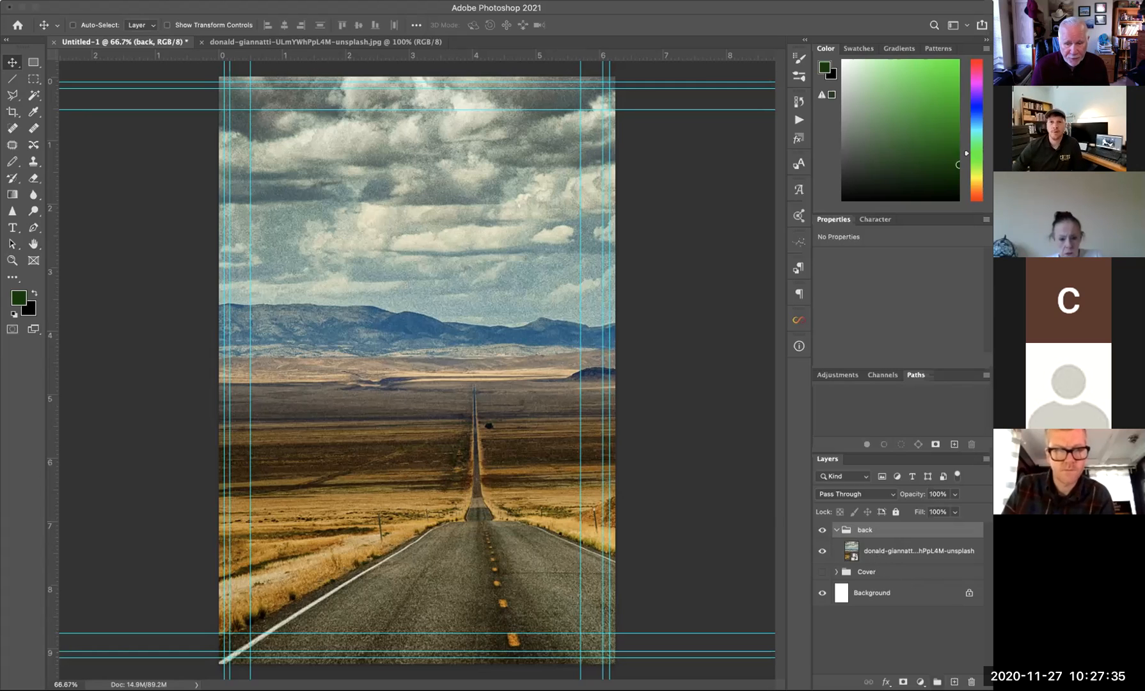
pyautogui.click(954, 682)
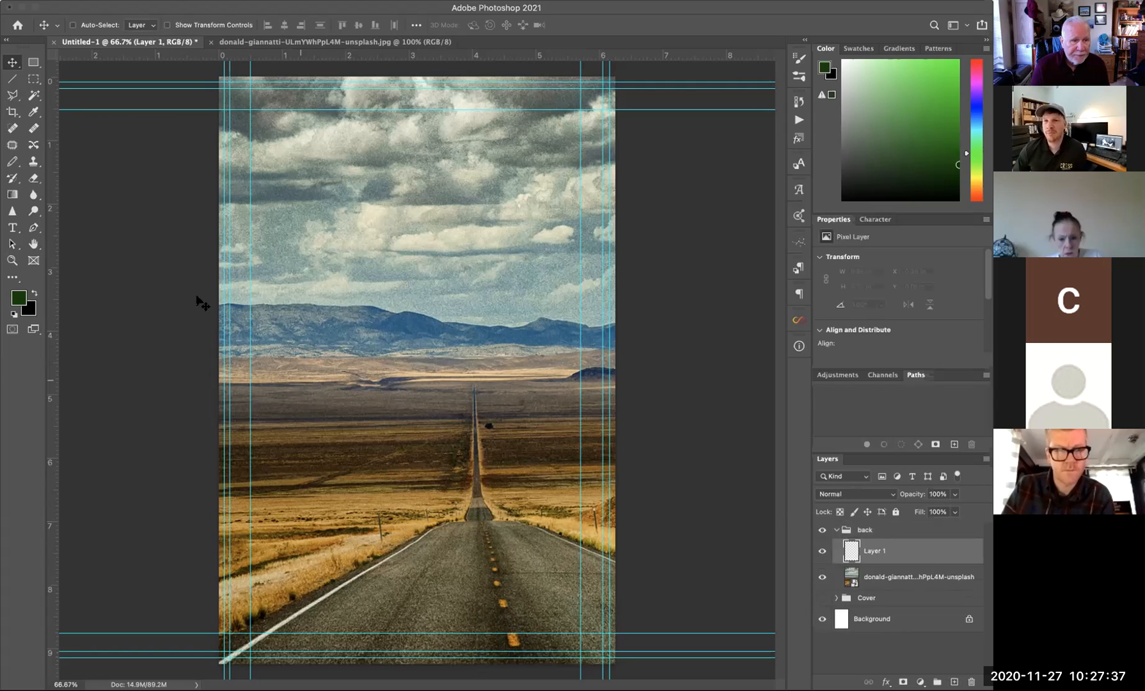
# - Fill a rectangular selection across the bottom strip of the page with white
pyautogui.press('d')
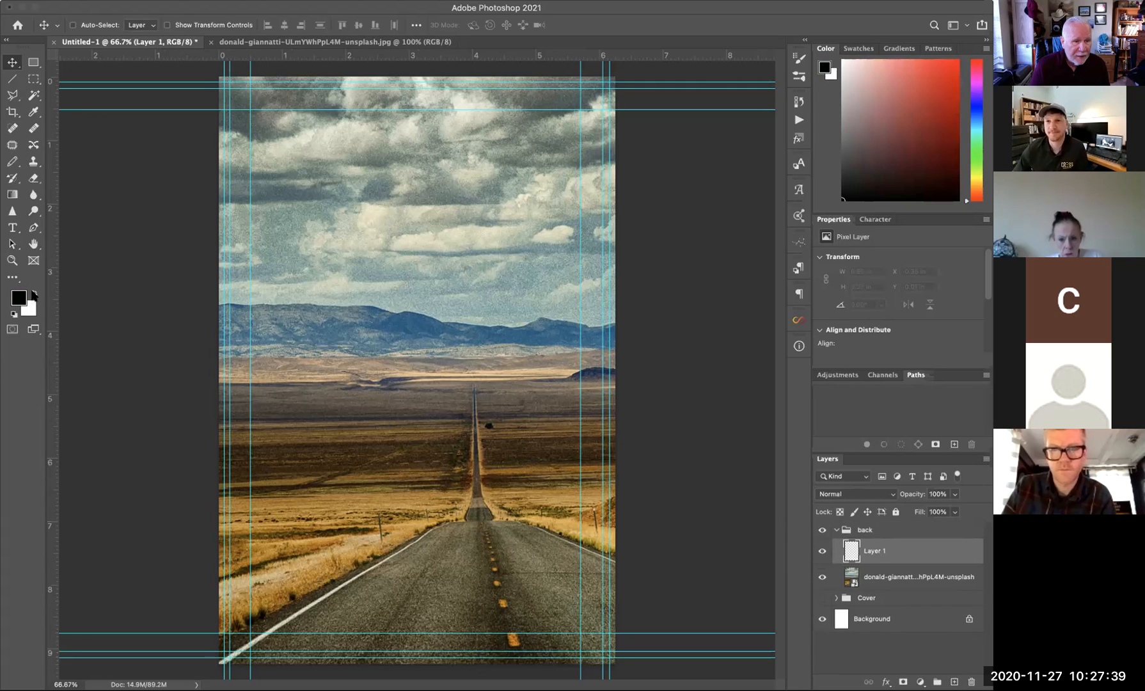
pyautogui.click(32, 292)
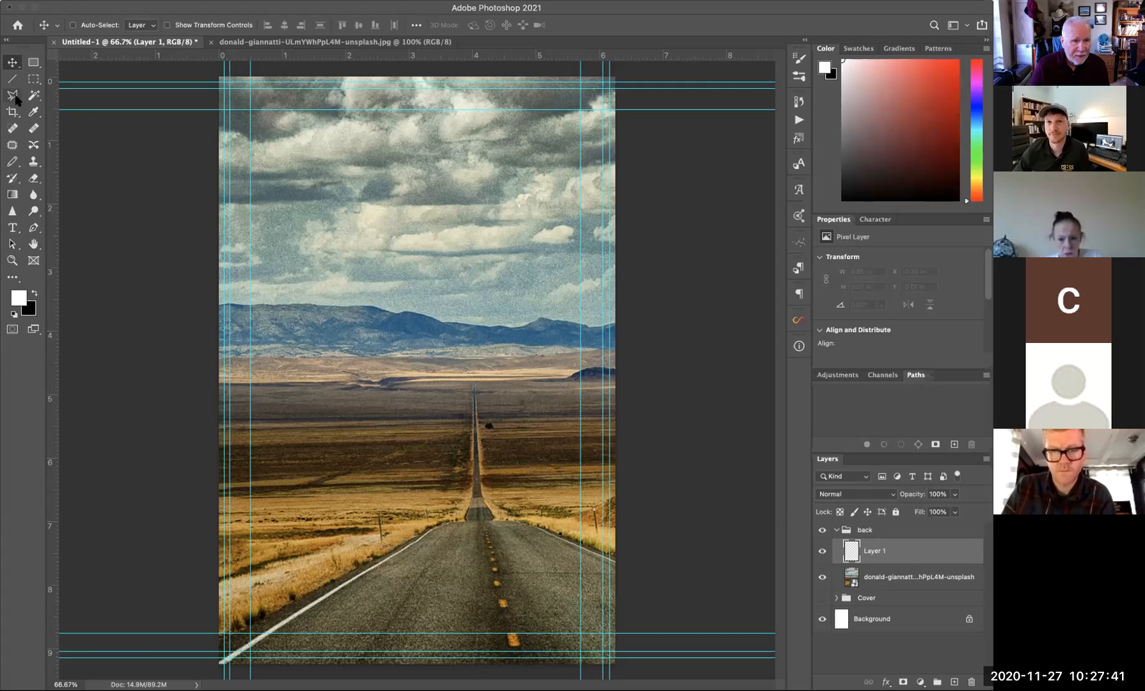
pyautogui.click(34, 79)
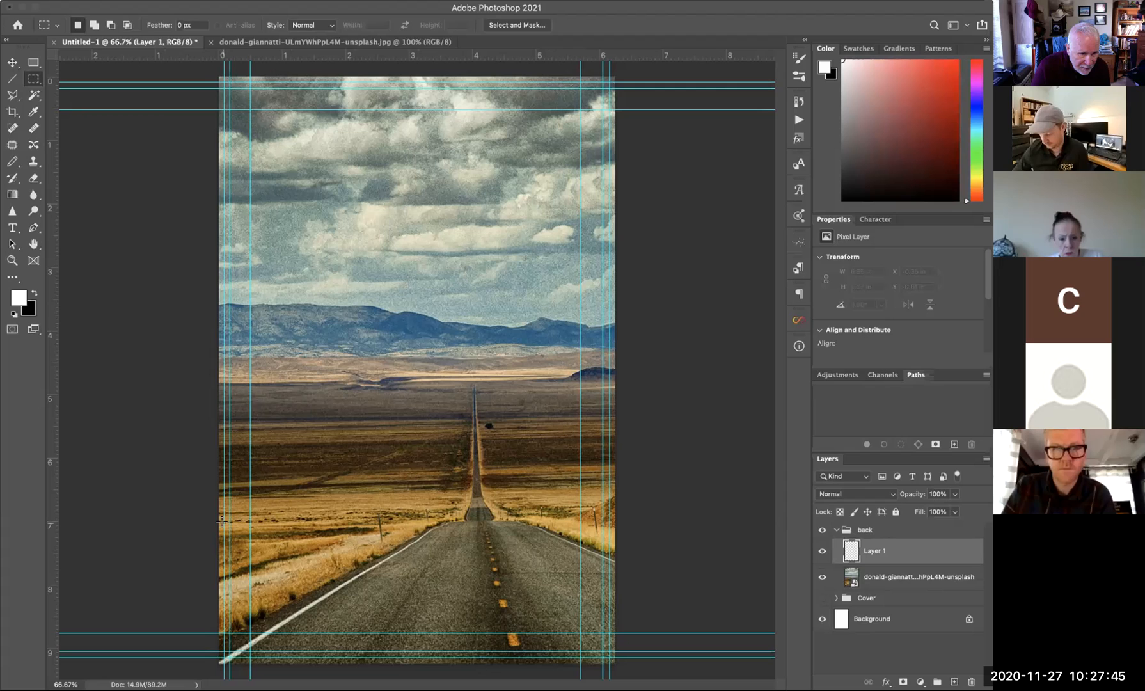
pyautogui.moveTo(217, 521); pyautogui.dragTo(618, 662)
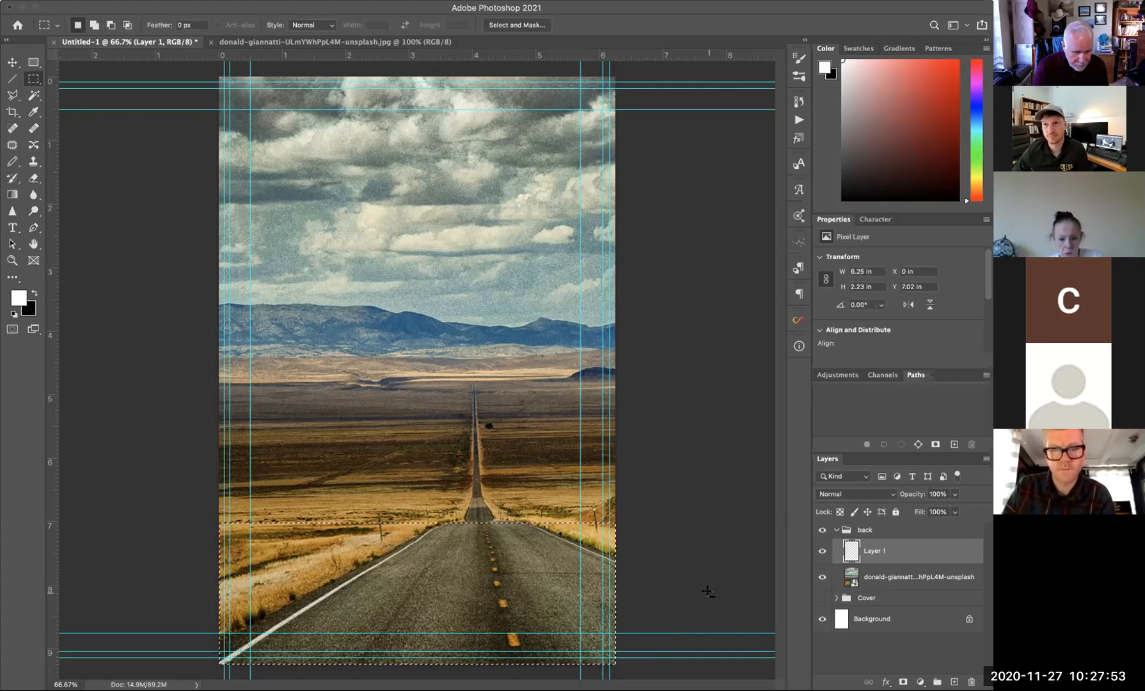
pyautogui.hotkey('alt', 'BackSpace')
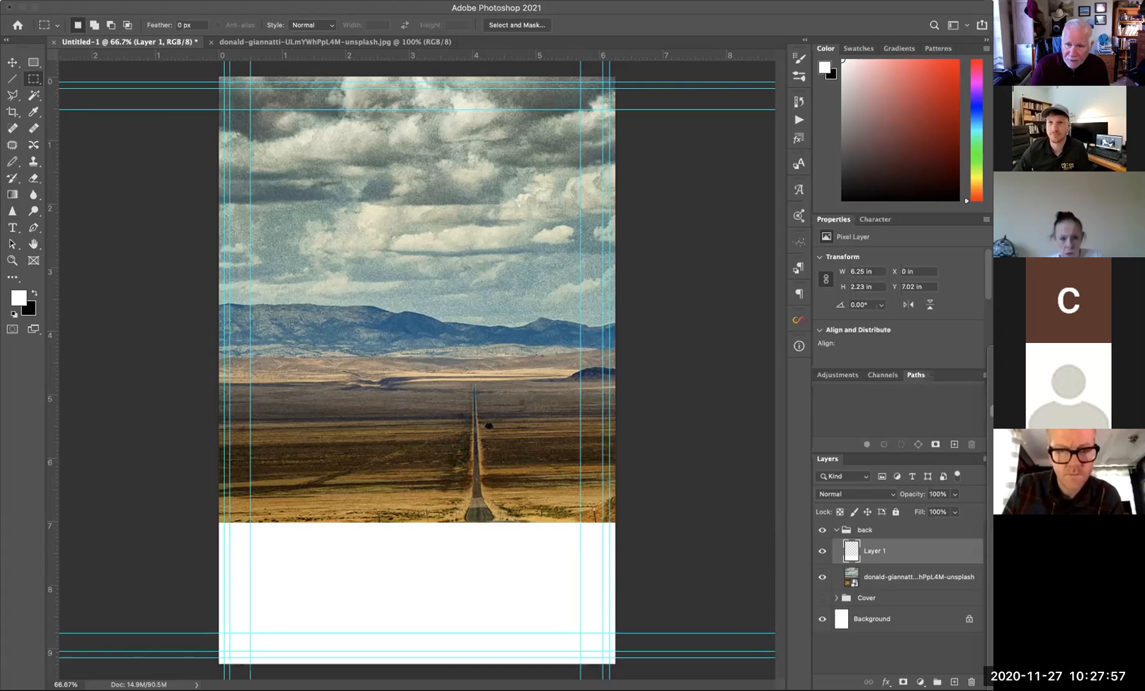
# - Lower the white band to 40% opacity and nudge it into place
pyautogui.click(954, 493)
pyautogui.moveTo(958, 509); pyautogui.dragTo(920, 509)
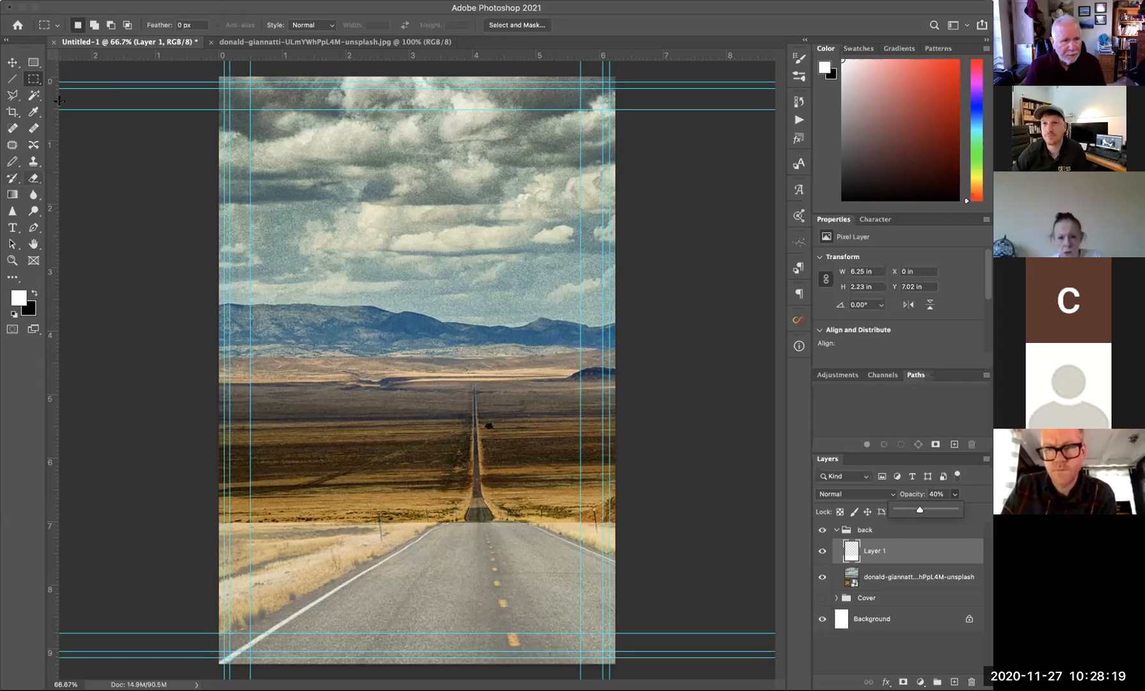
pyautogui.click(12, 62)
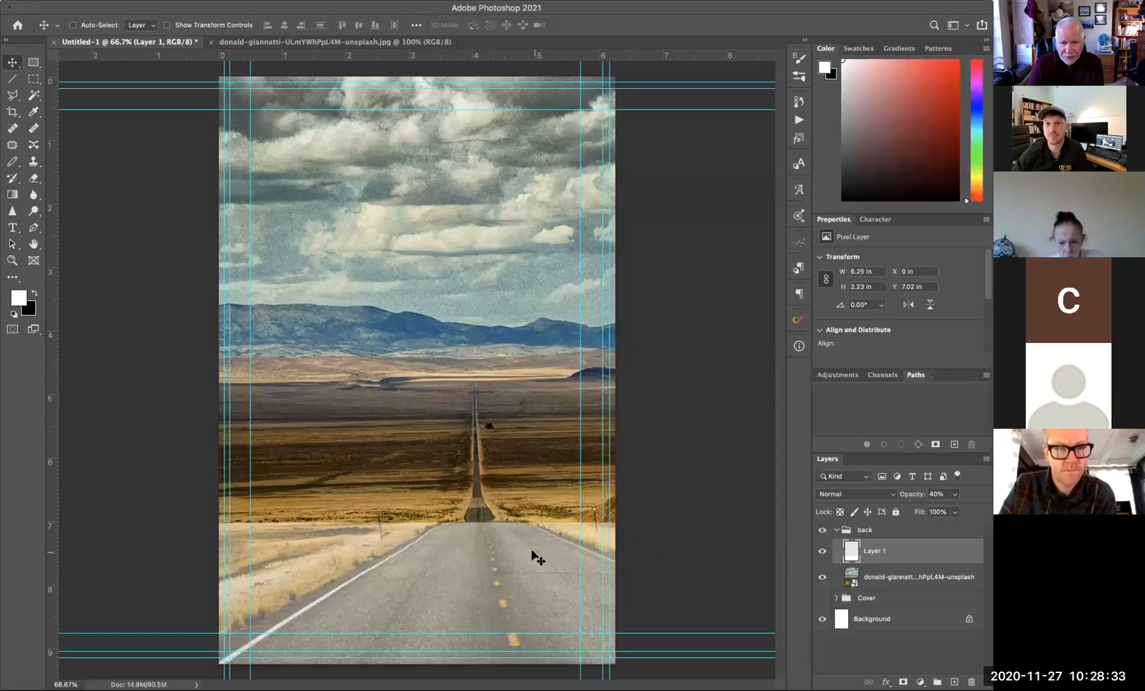
pyautogui.moveTo(527, 548); pyautogui.dragTo(525, 570)
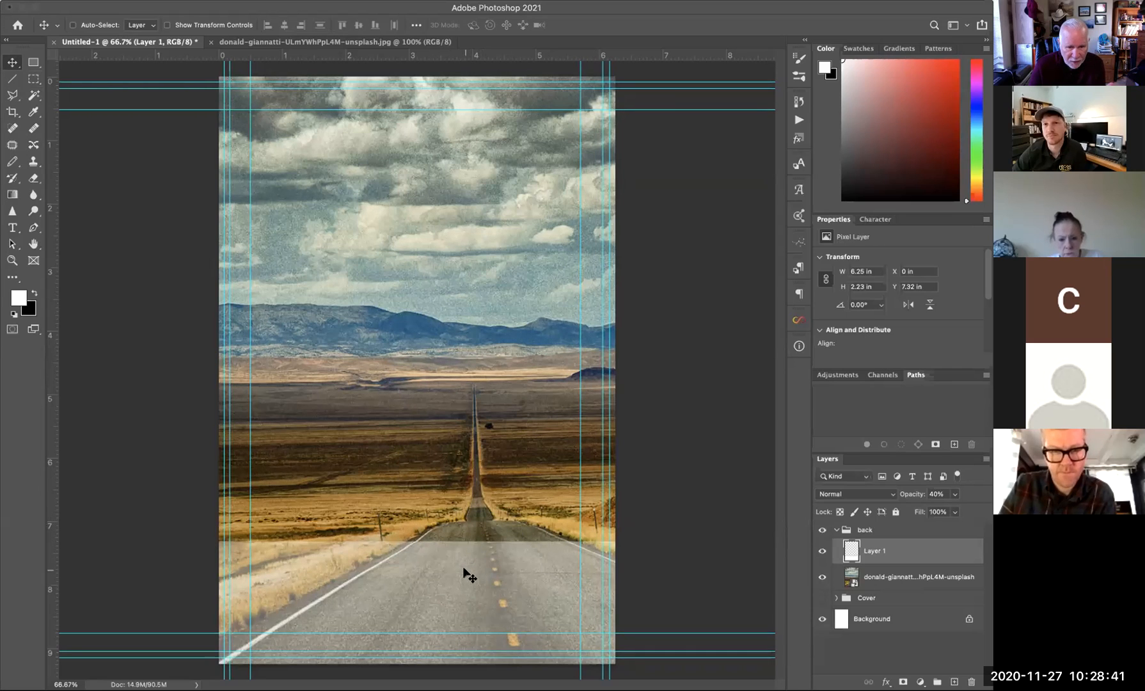
pyautogui.moveTo(468, 573); pyautogui.dragTo(473, 571)
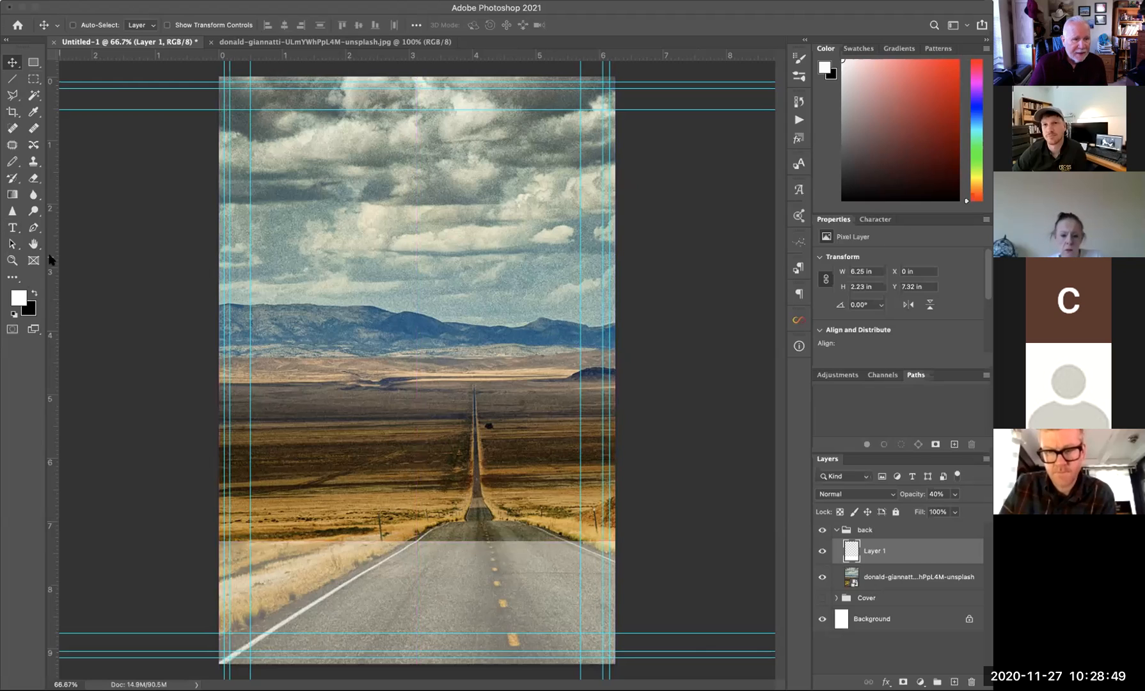
pyautogui.press('x')
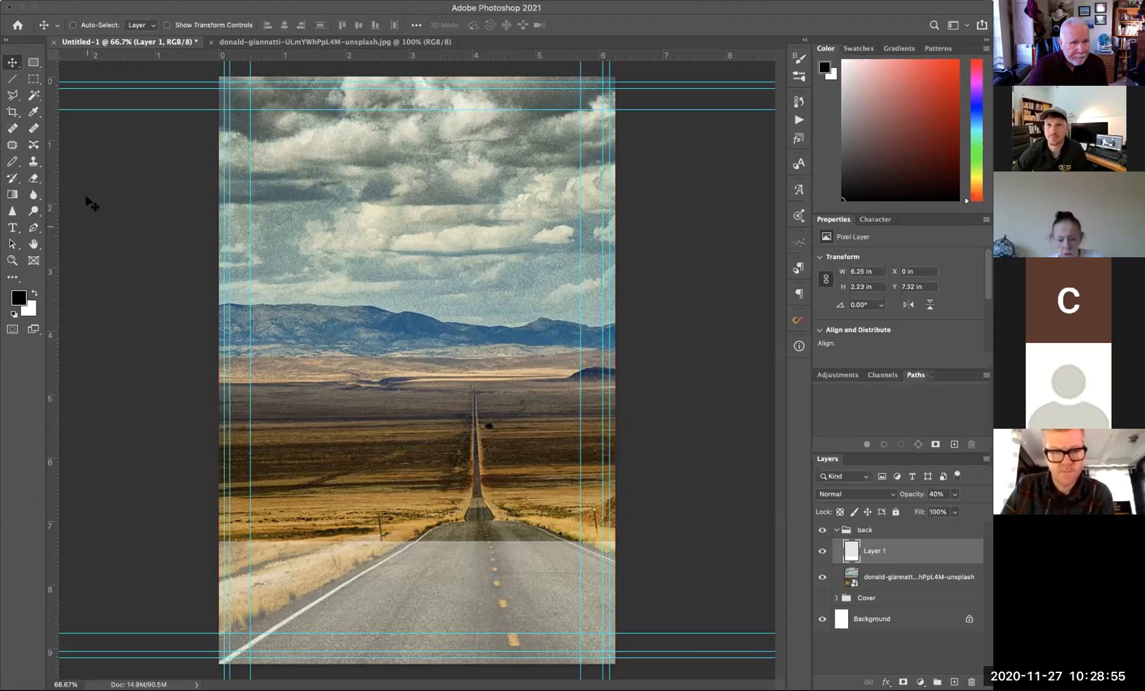
pyautogui.click(10, 228)
# - Type the photographer's name in capitals on the white band and move it left
pyautogui.click(402, 572)
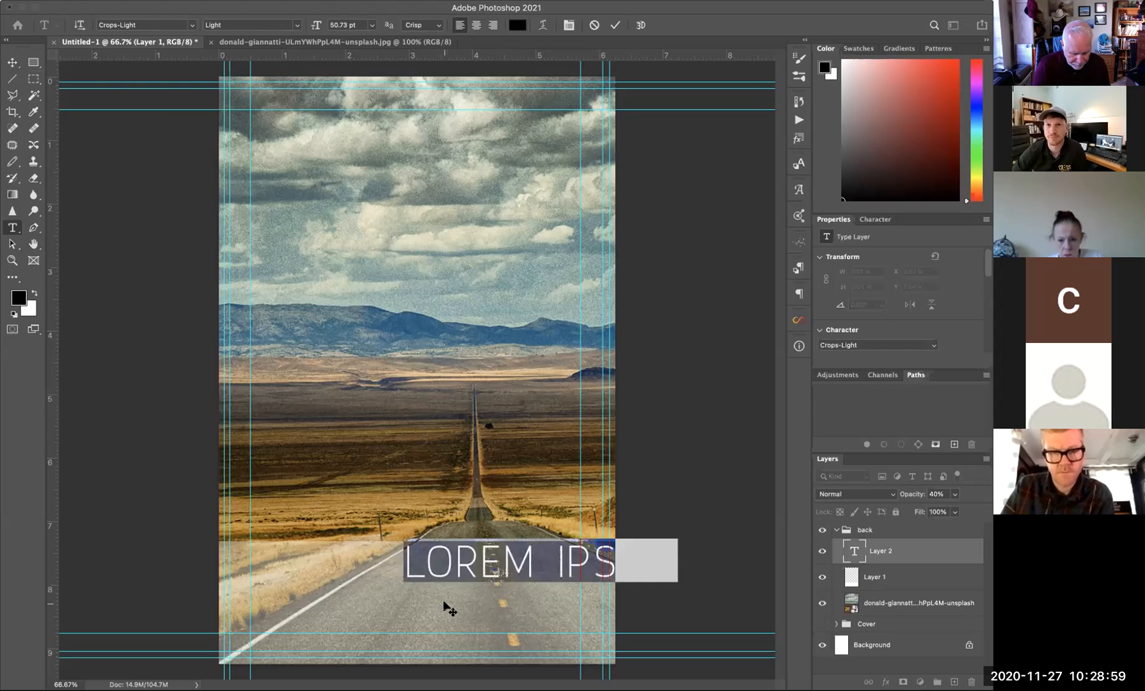
pyautogui.write('DON')
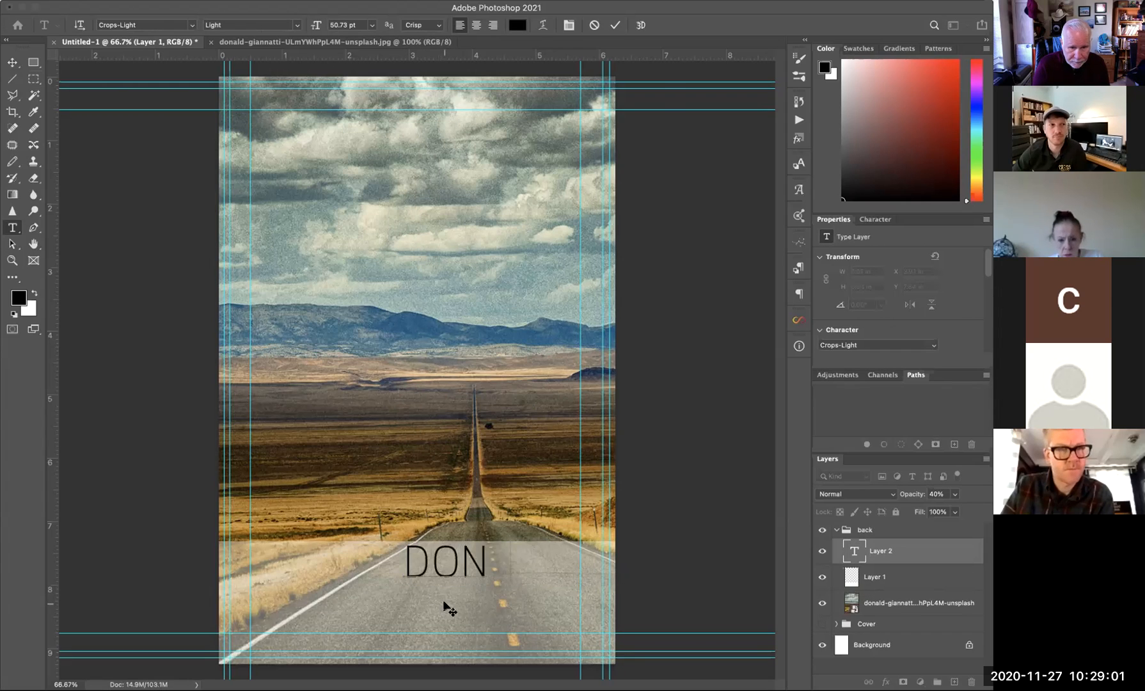
pyautogui.write(' GIANN')
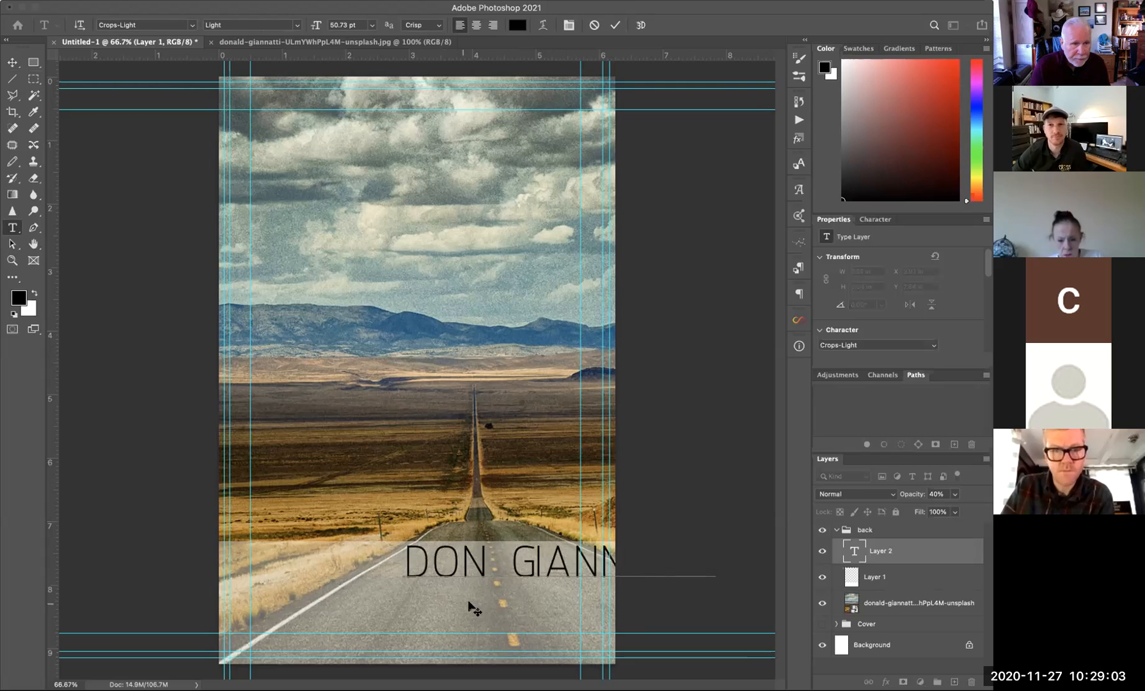
pyautogui.click(13, 62)
pyautogui.moveTo(564, 571); pyautogui.dragTo(412, 571)
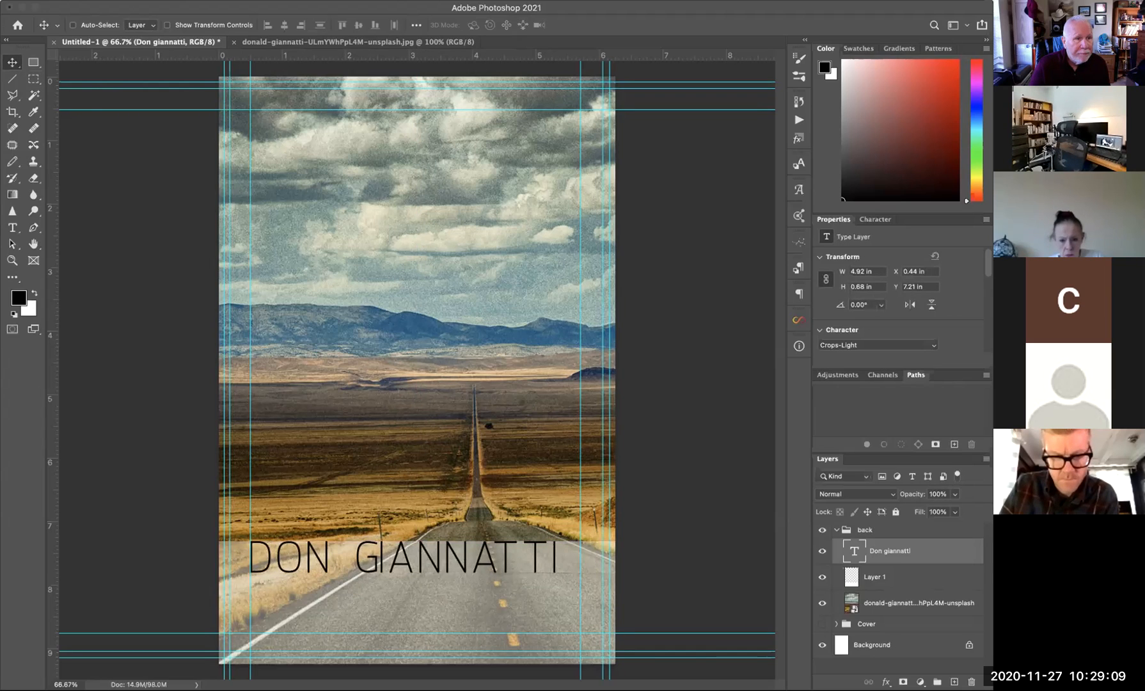
# - Scale the name up to 5.31 × 0.74 in and nudge it down two steps
pyautogui.click(1, 1)
pyautogui.moveTo(39, 183)
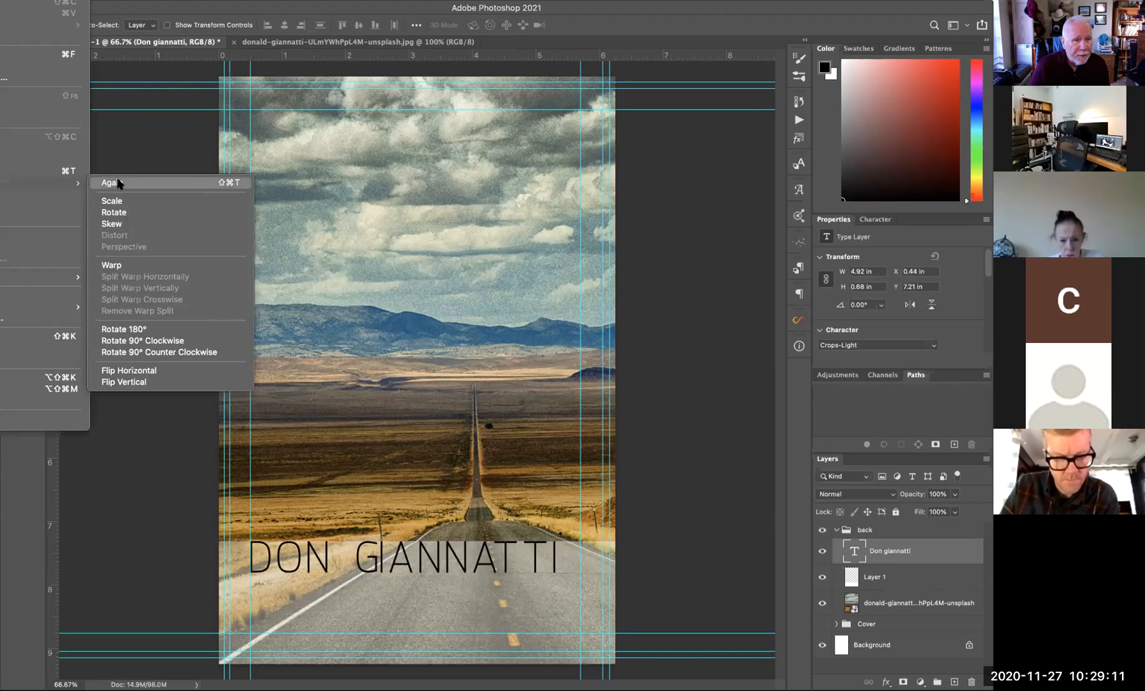
pyautogui.click(116, 201)
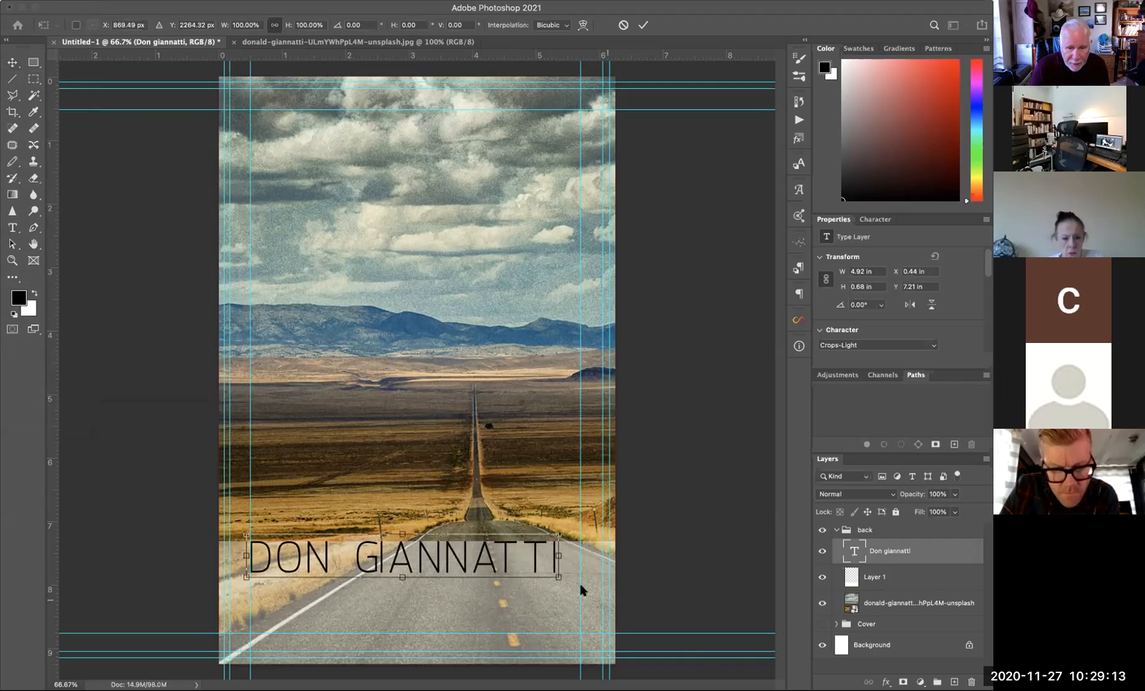
pyautogui.moveTo(558, 575); pyautogui.dragTo(581, 586)
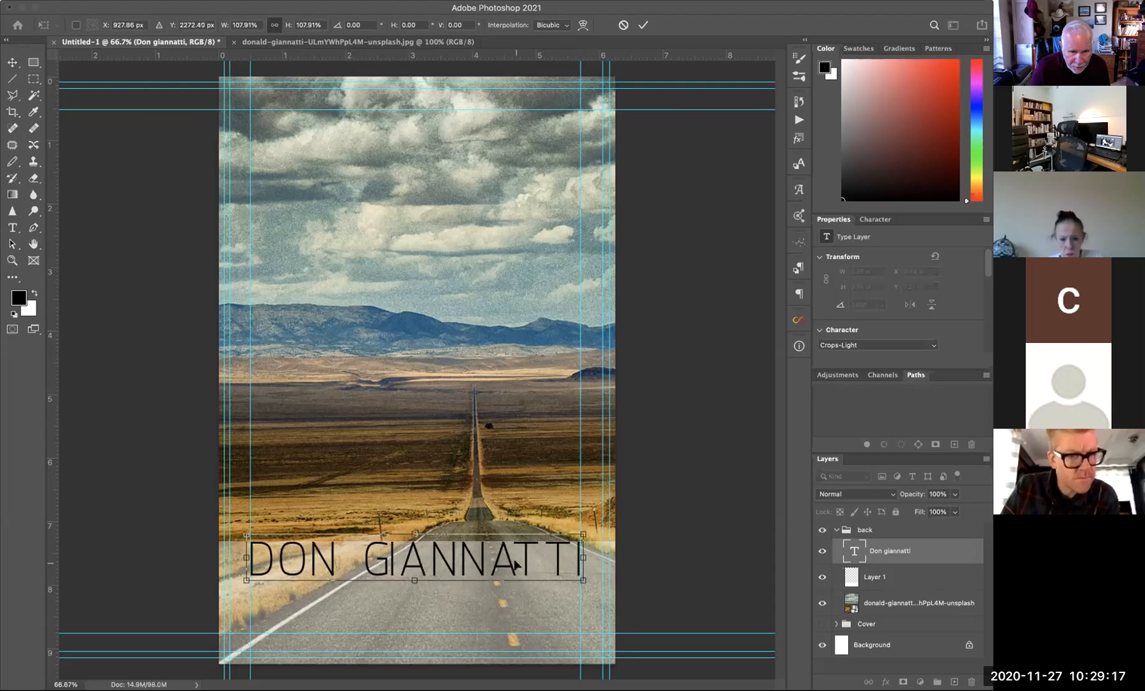
pyautogui.press('Return')
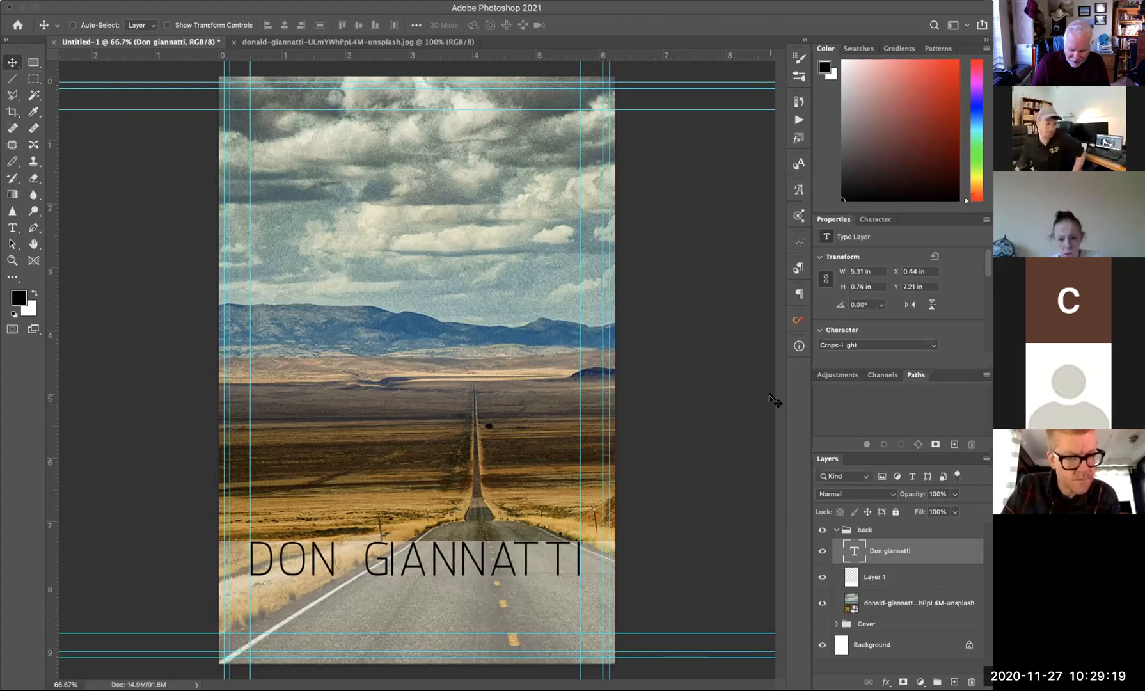
pyautogui.press('Down')
pyautogui.press('Down')
pyautogui.press('Down')
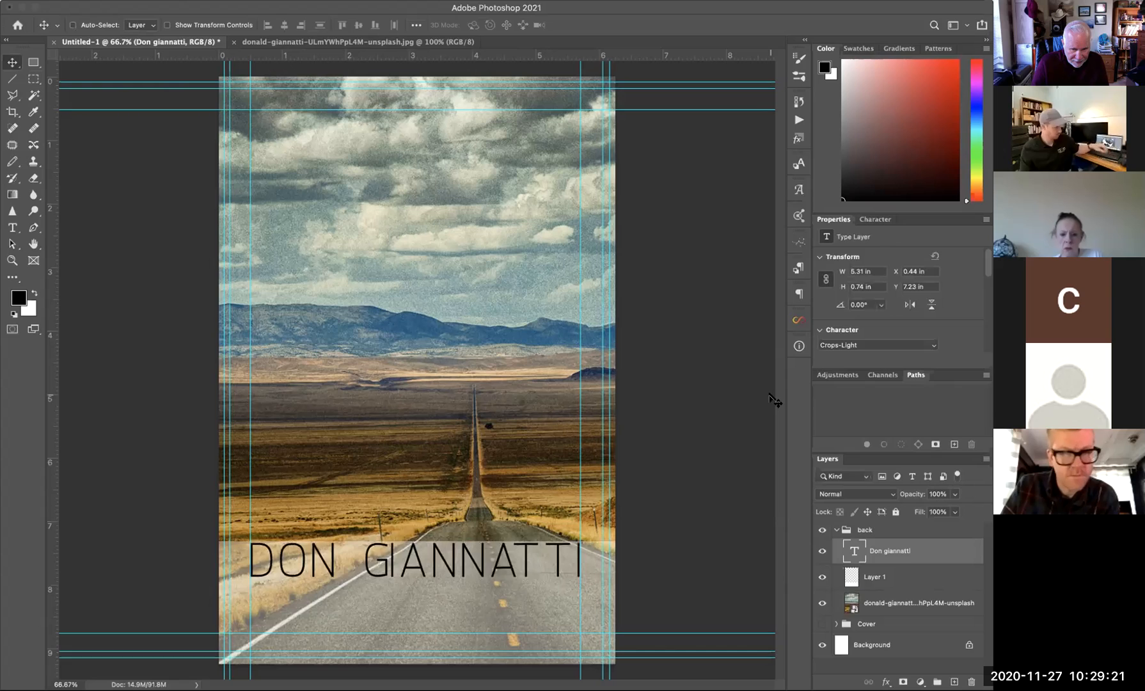
pyautogui.press('Down')
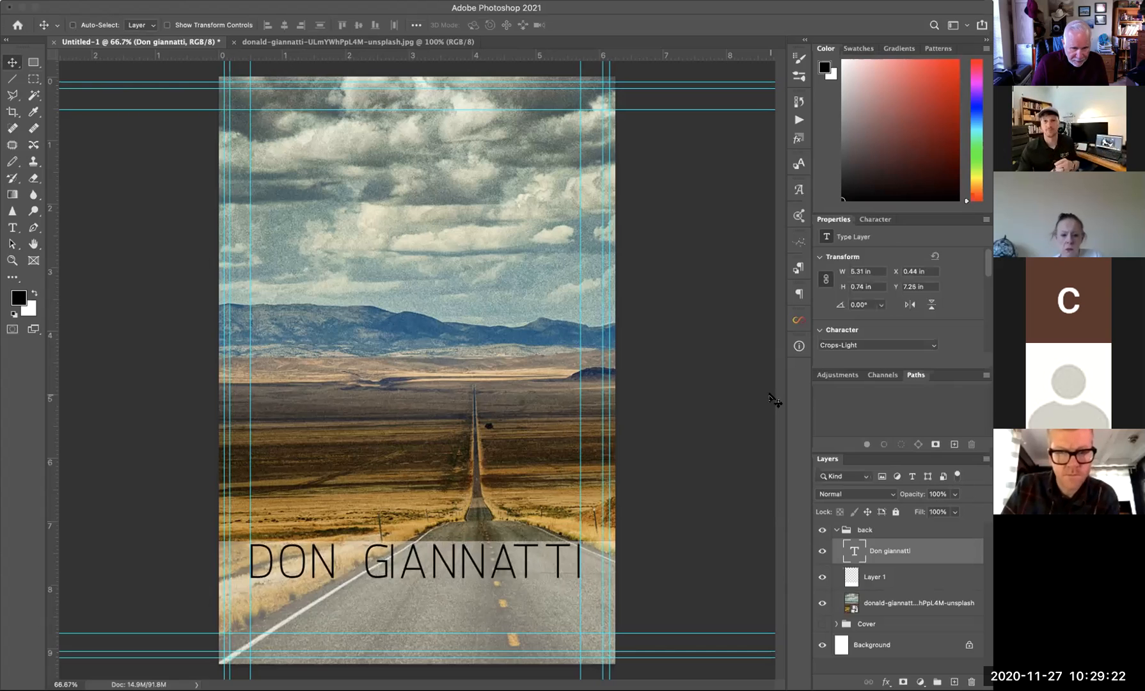
# - Type PHOTOGRAPHER as a second line and move it under the name
pyautogui.click(12, 228)
pyautogui.click(374, 614)
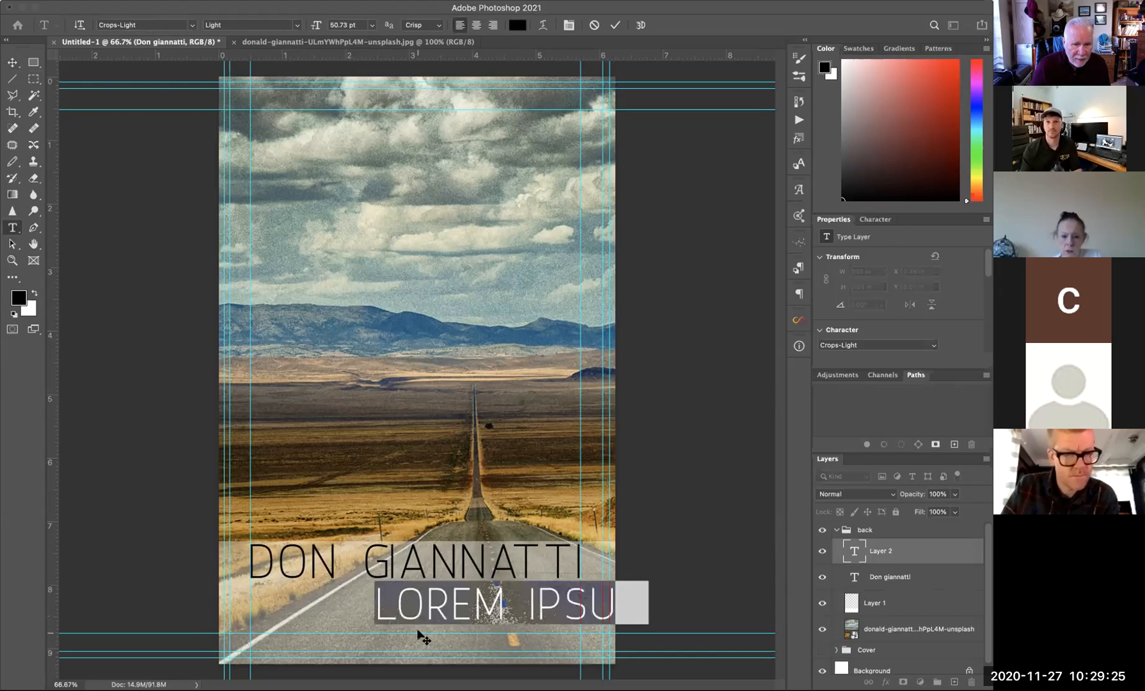
pyautogui.write('PHOTO')
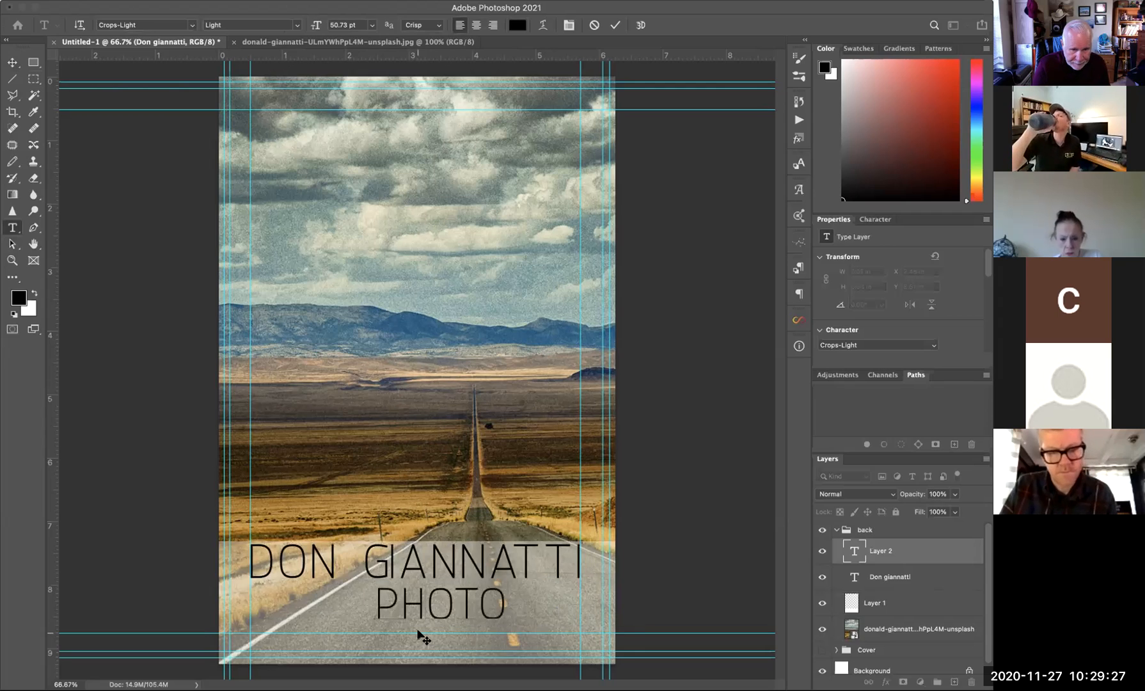
pyautogui.write('GRAPHER')
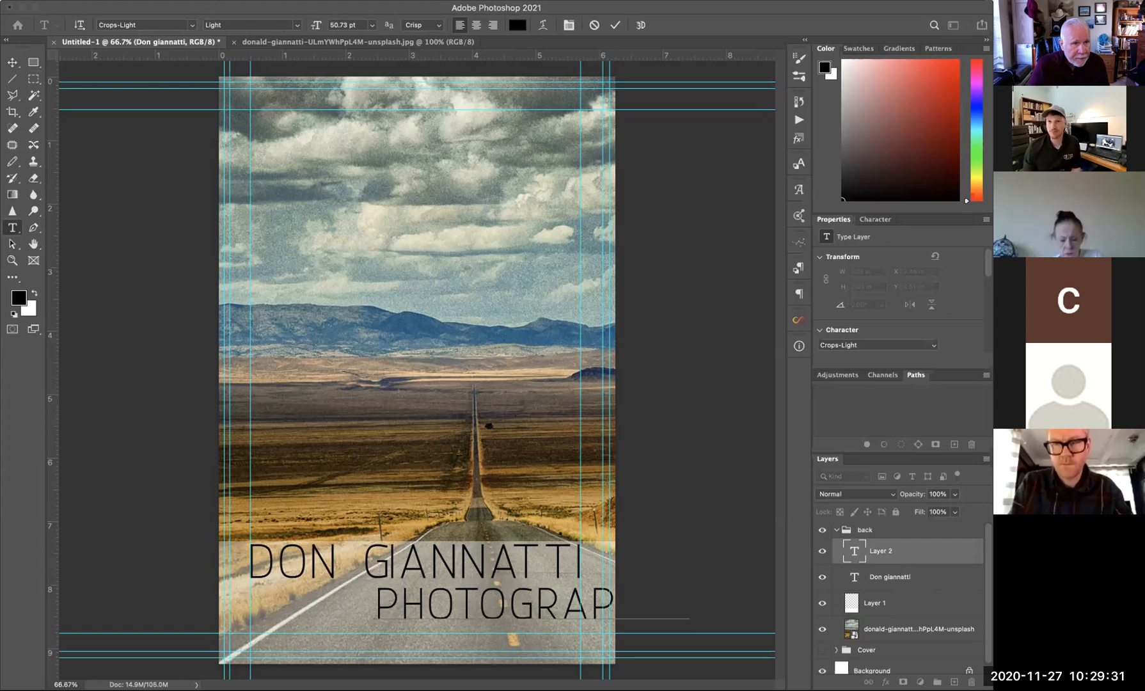
pyautogui.click(13, 63)
pyautogui.moveTo(482, 622); pyautogui.dragTo(377, 610)
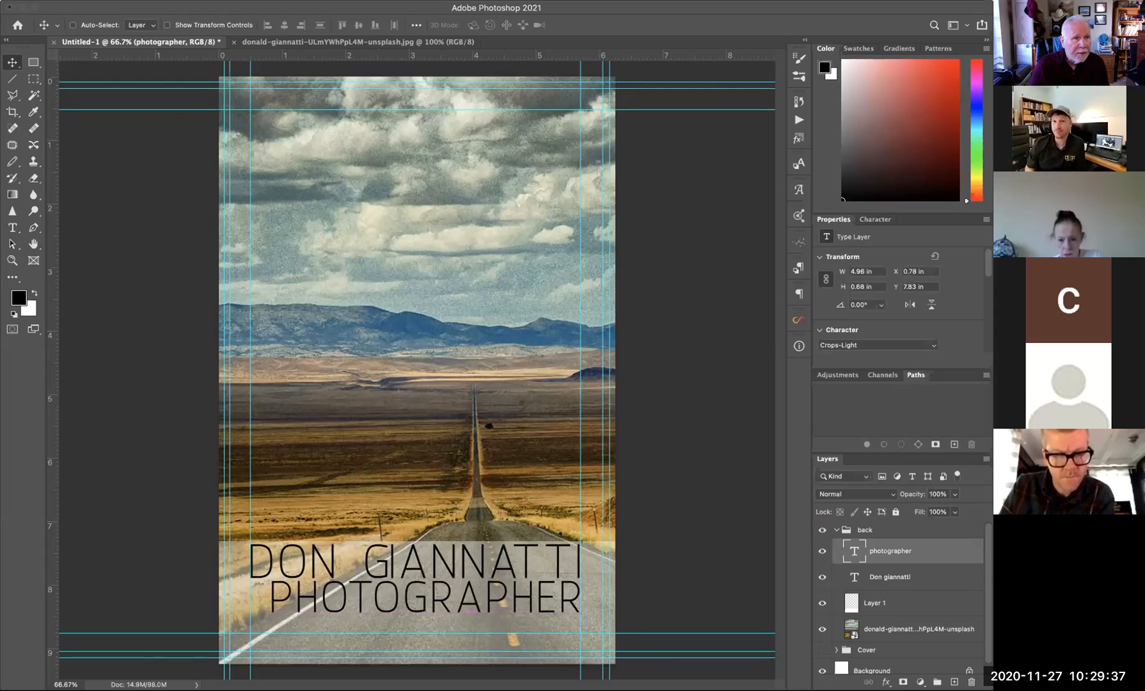
# - Shrink PHOTOGRAPHER to about 70% (3.46 × 0.47 in) and nudge it down
pyautogui.click(0, 0)
pyautogui.moveTo(19, 183)
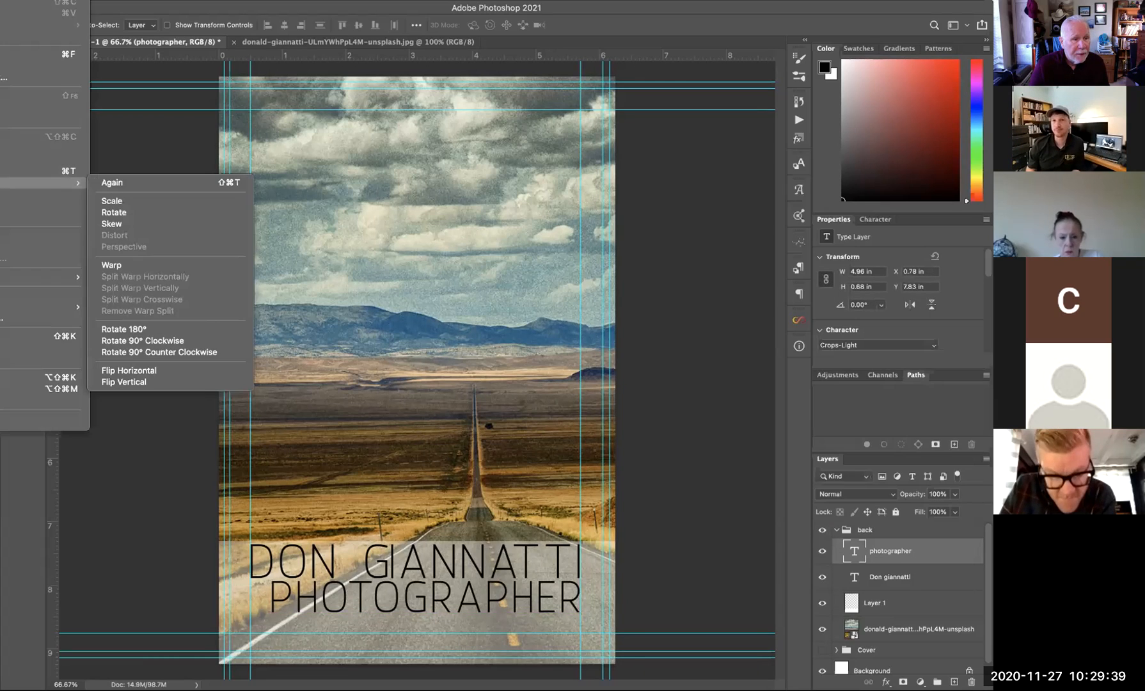
pyautogui.click(107, 205)
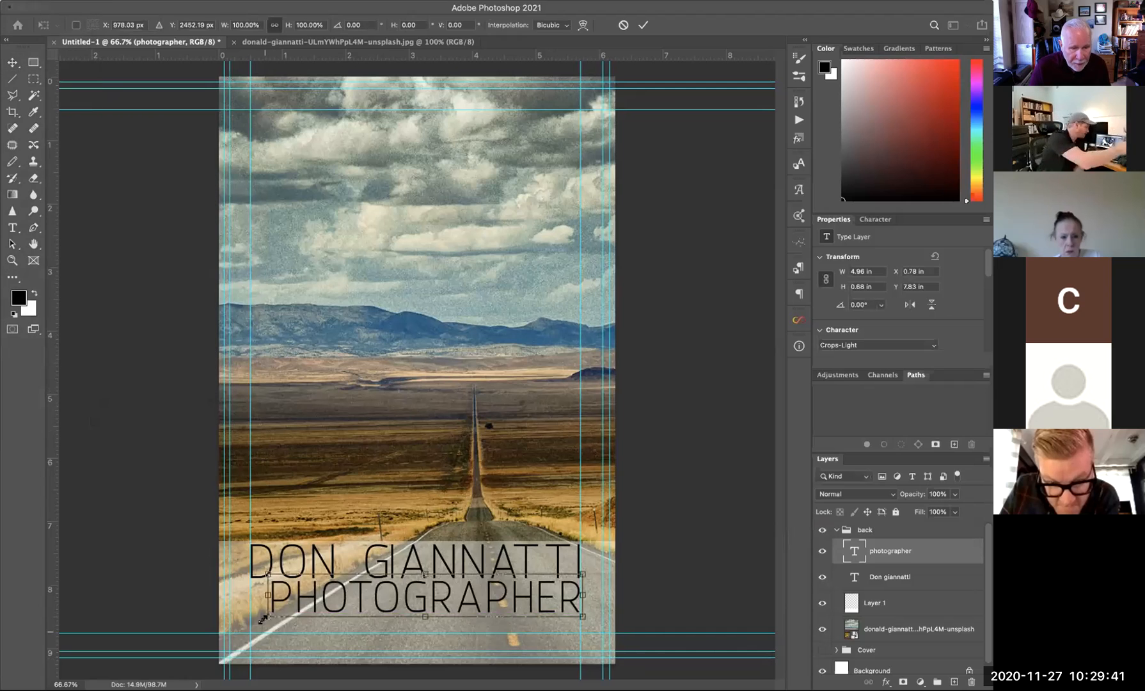
pyautogui.moveTo(266, 617); pyautogui.dragTo(365, 619)
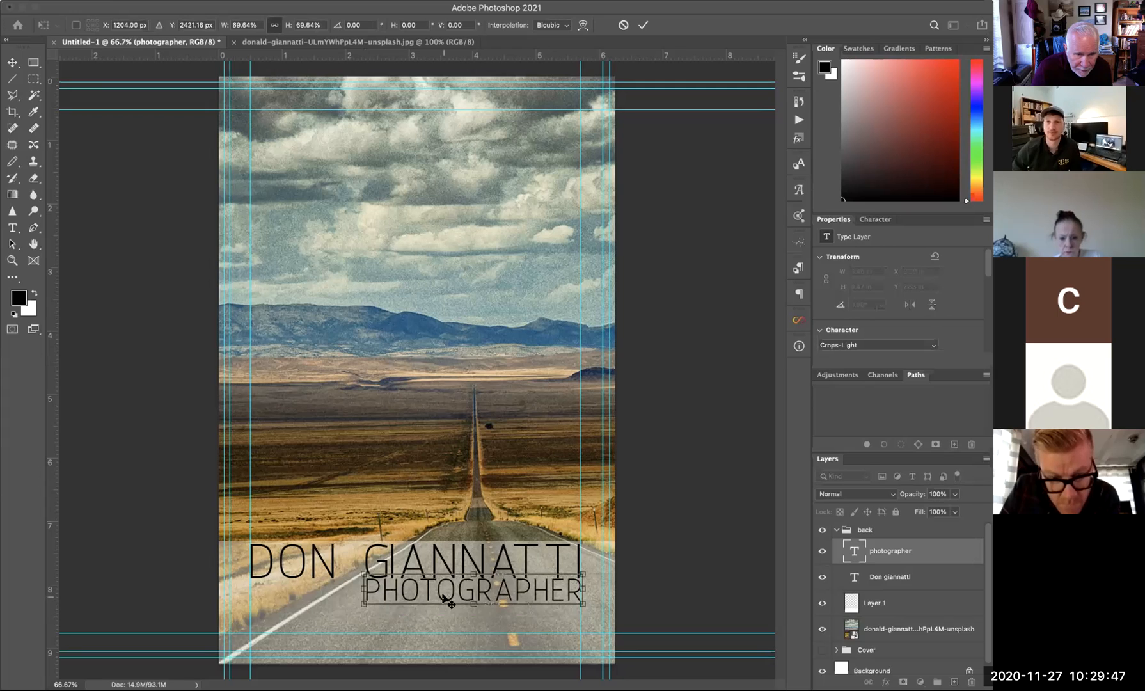
pyautogui.press('Return')
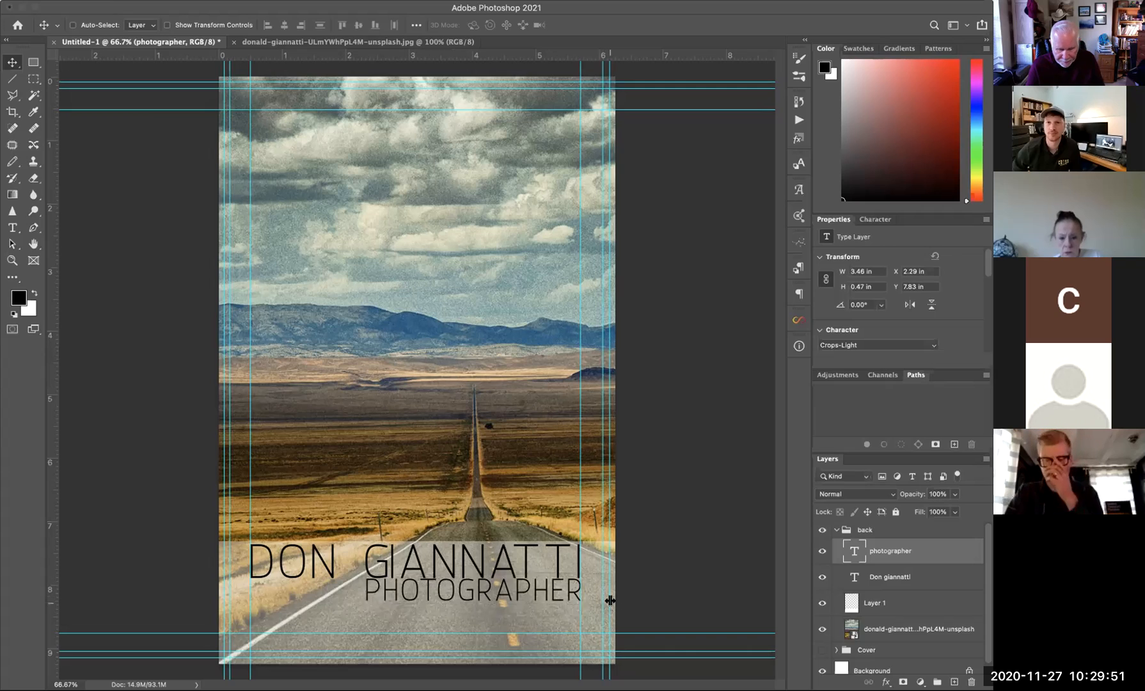
pyautogui.press('Down')
pyautogui.press('Down')
pyautogui.press('Down')
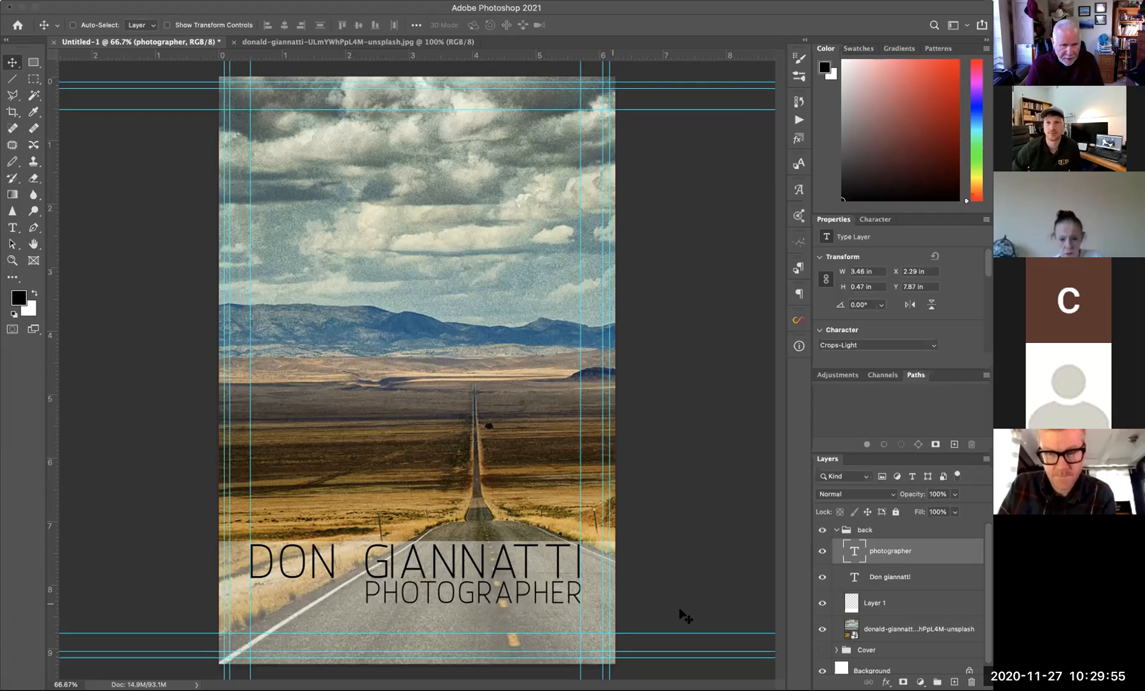
pyautogui.click(12, 227)
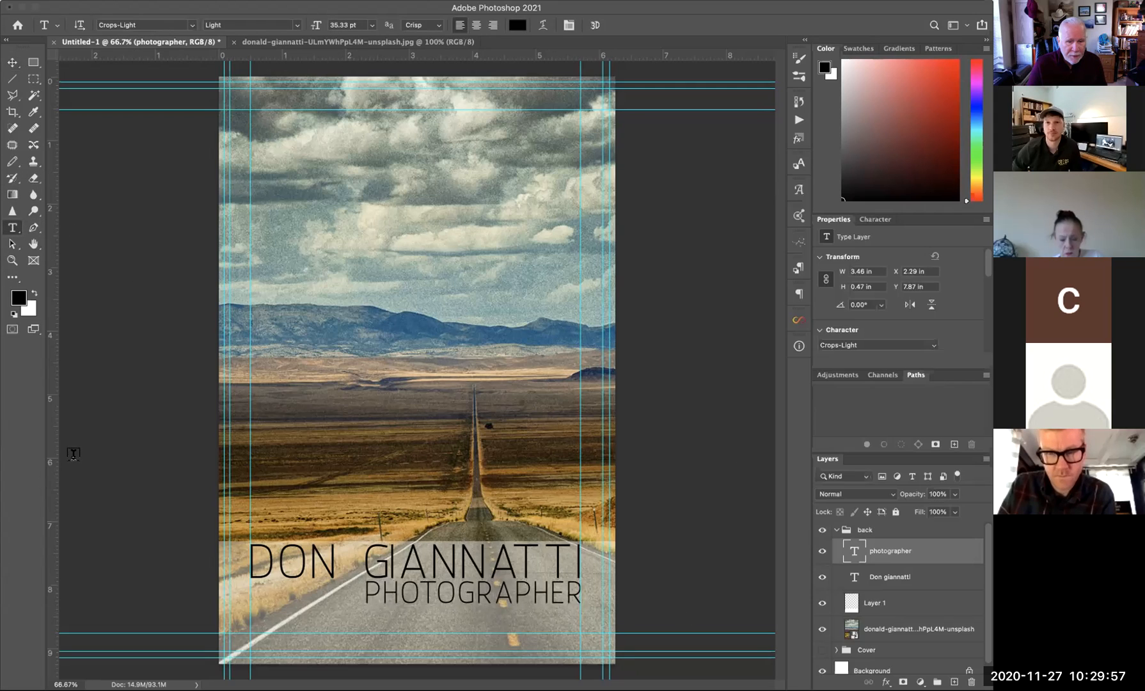
# - Type the photographer's web address as a new line below PHOTOGRAPHER
pyautogui.click(371, 622)
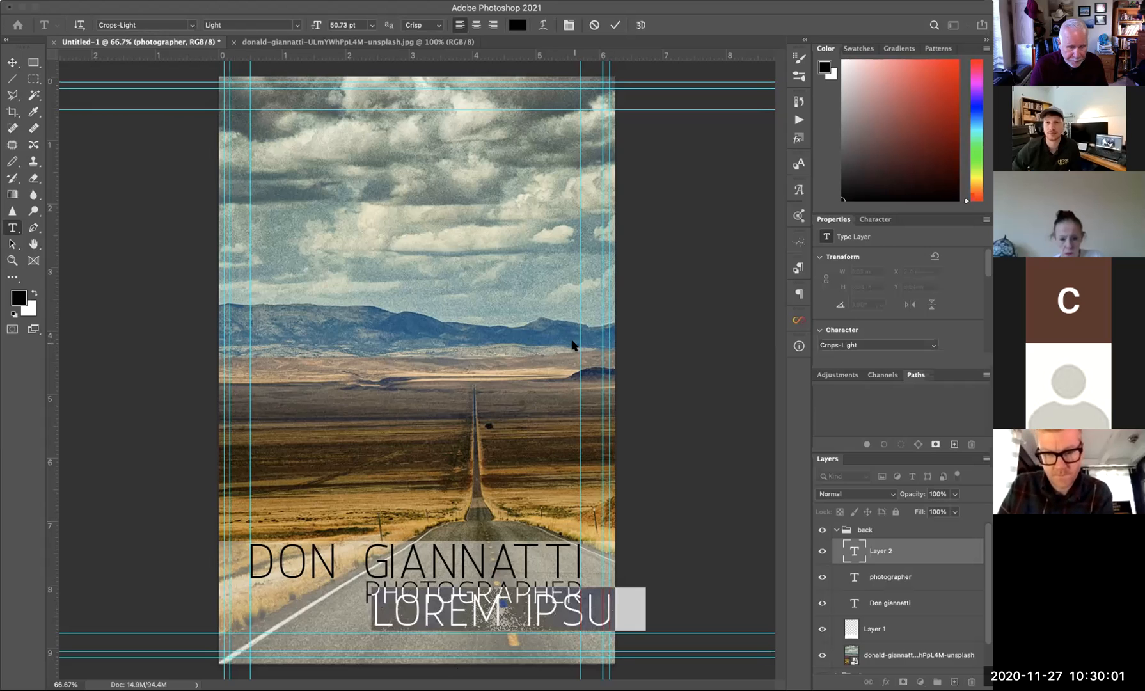
pyautogui.write('www.')
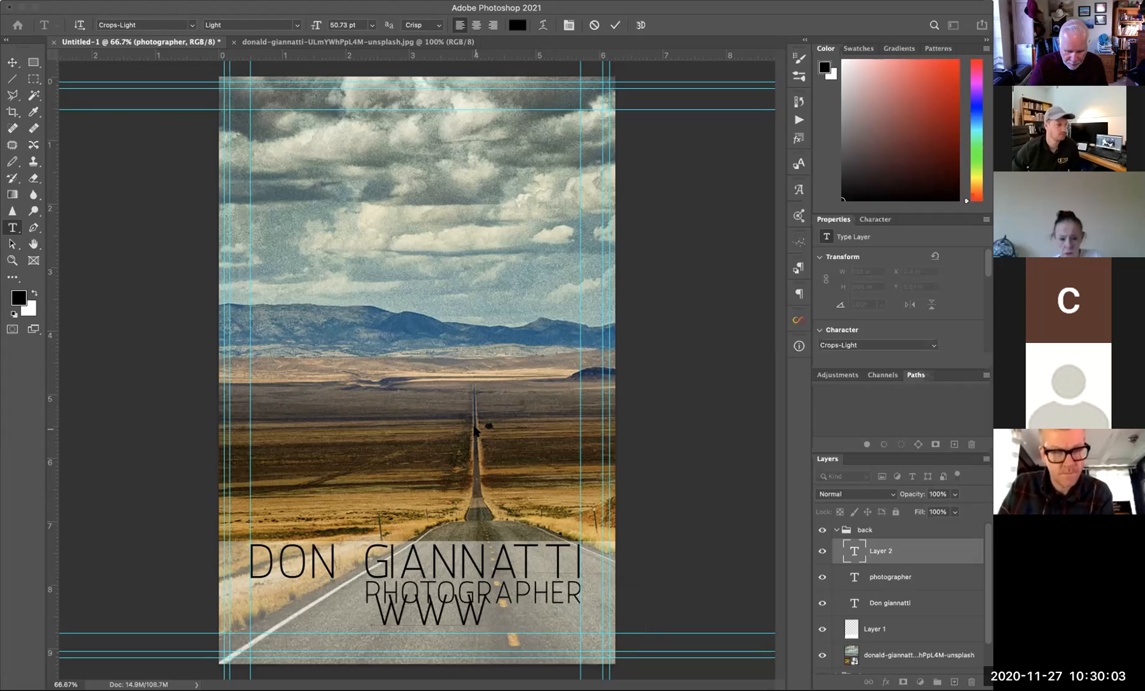
pyautogui.press('BackSpace')
pyautogui.press('BackSpace')
pyautogui.press('BackSpace')
pyautogui.press('BackSpace')
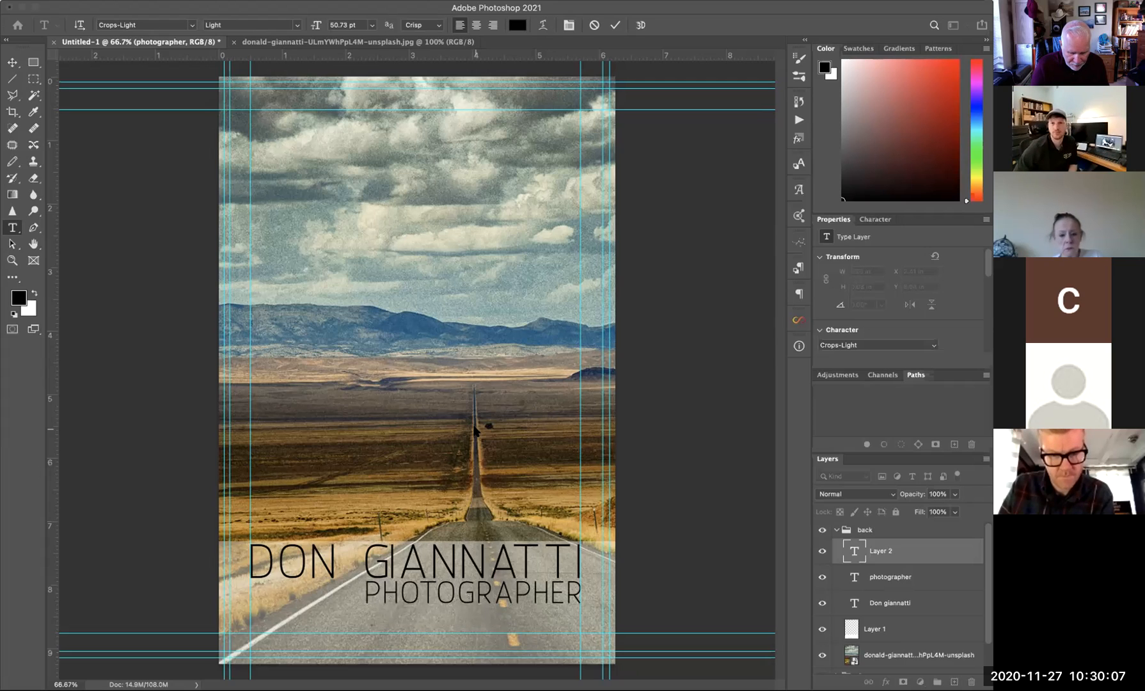
pyautogui.write('DONGIANNAT')
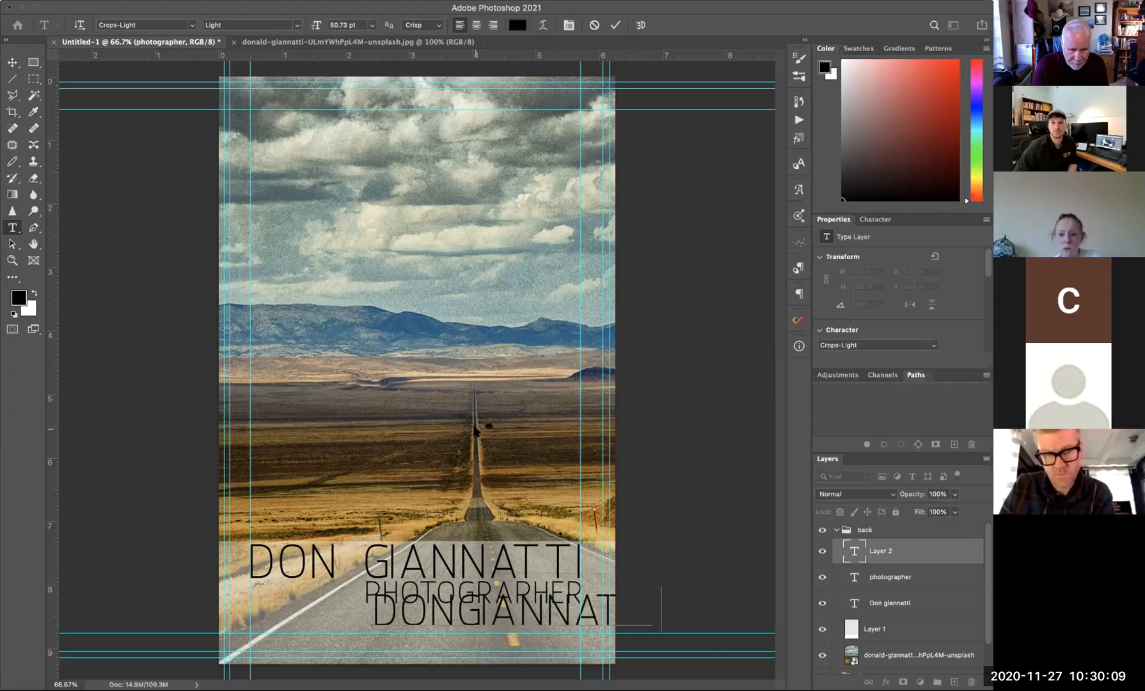
pyautogui.write('TI.com')
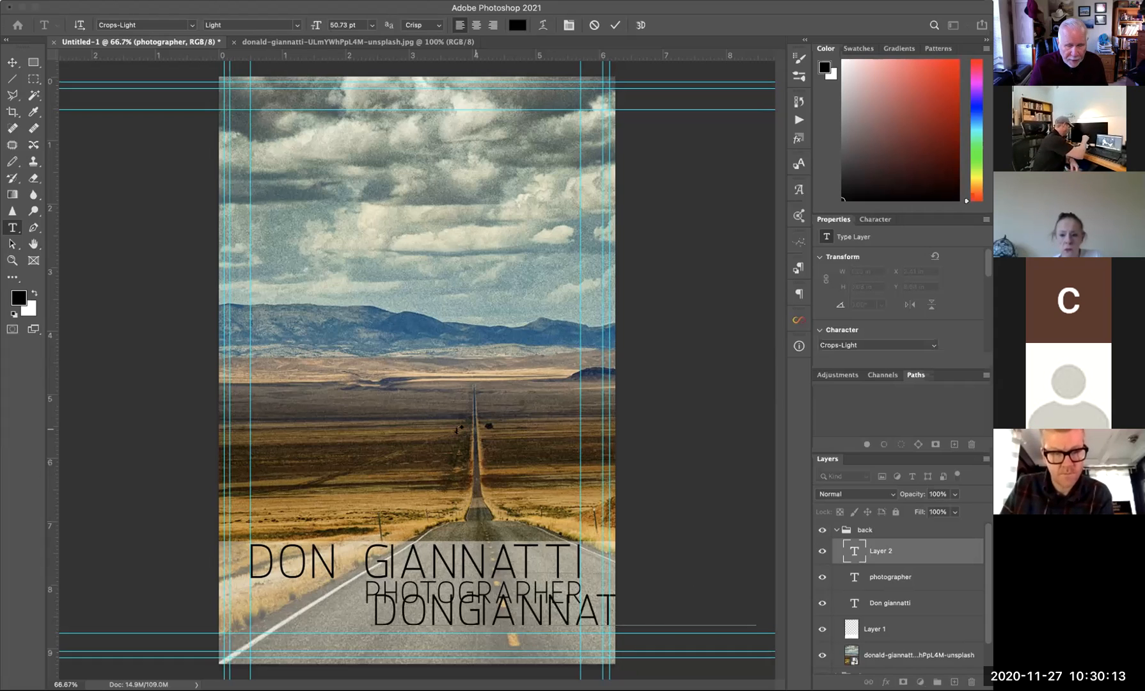
# - Set the web address text to 24 pt
pyautogui.press('super+a')
pyautogui.click(371, 25)
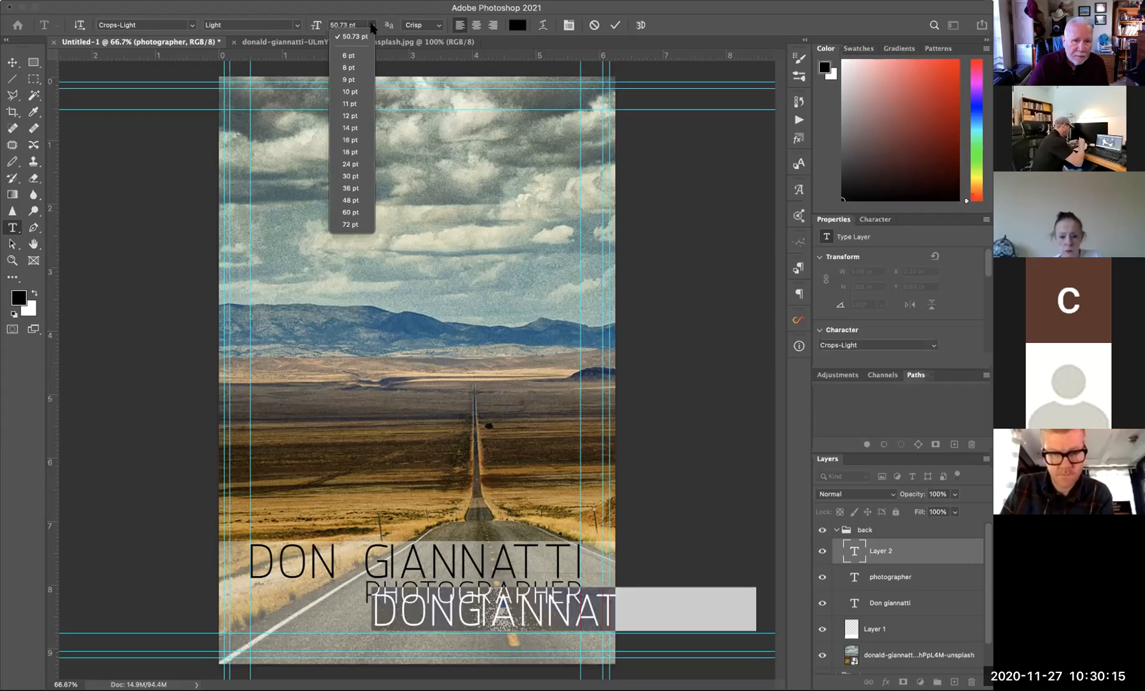
pyautogui.click(353, 200)
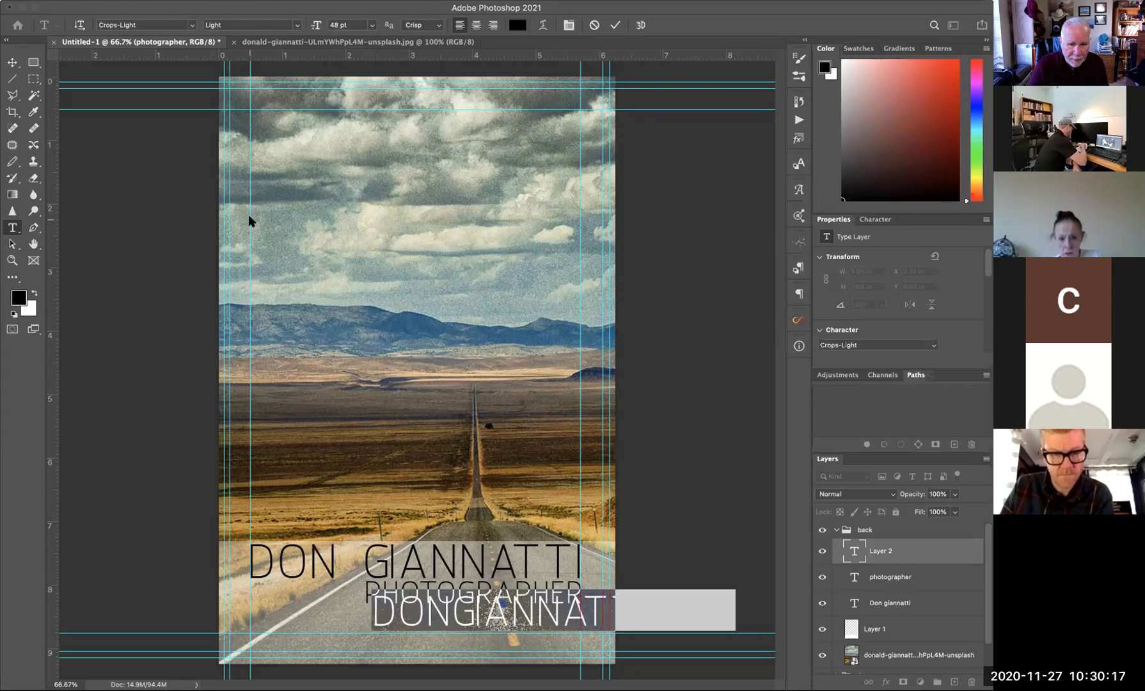
pyautogui.click(372, 25)
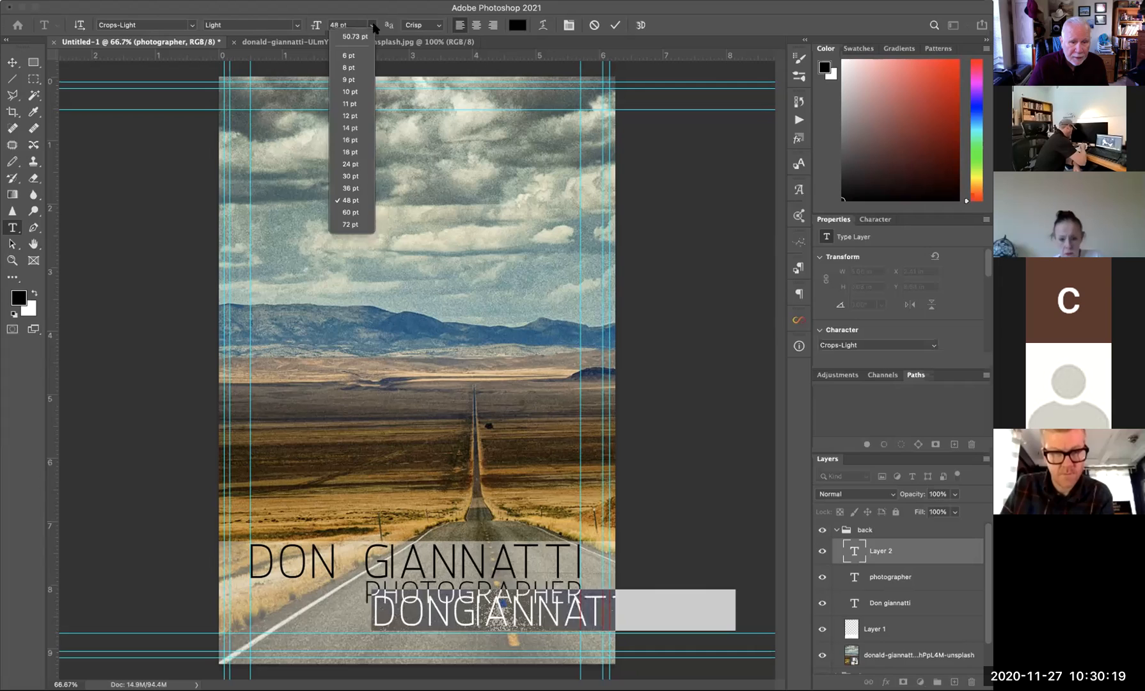
pyautogui.click(351, 164)
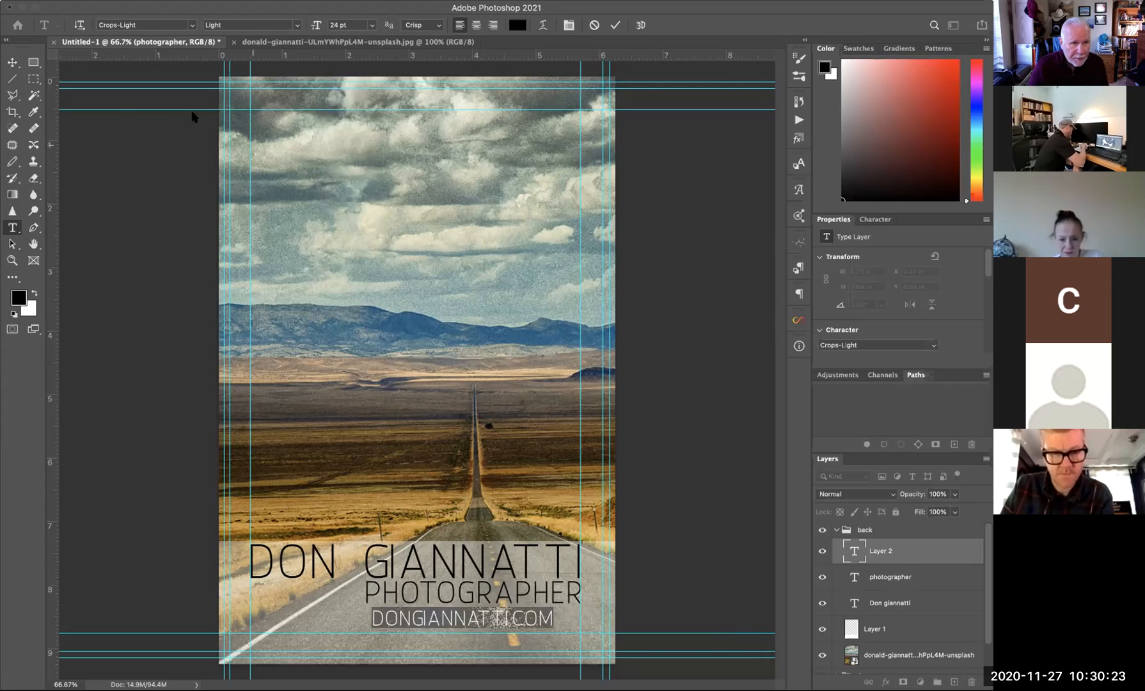
pyautogui.click(12, 62)
# - Right-align the web address under PHOTOGRAPHER and add a new empty layer
pyautogui.moveTo(470, 619); pyautogui.dragTo(501, 627)
pyautogui.press('Up')
pyautogui.press('Up')
pyautogui.press('Up')
pyautogui.press('Up')
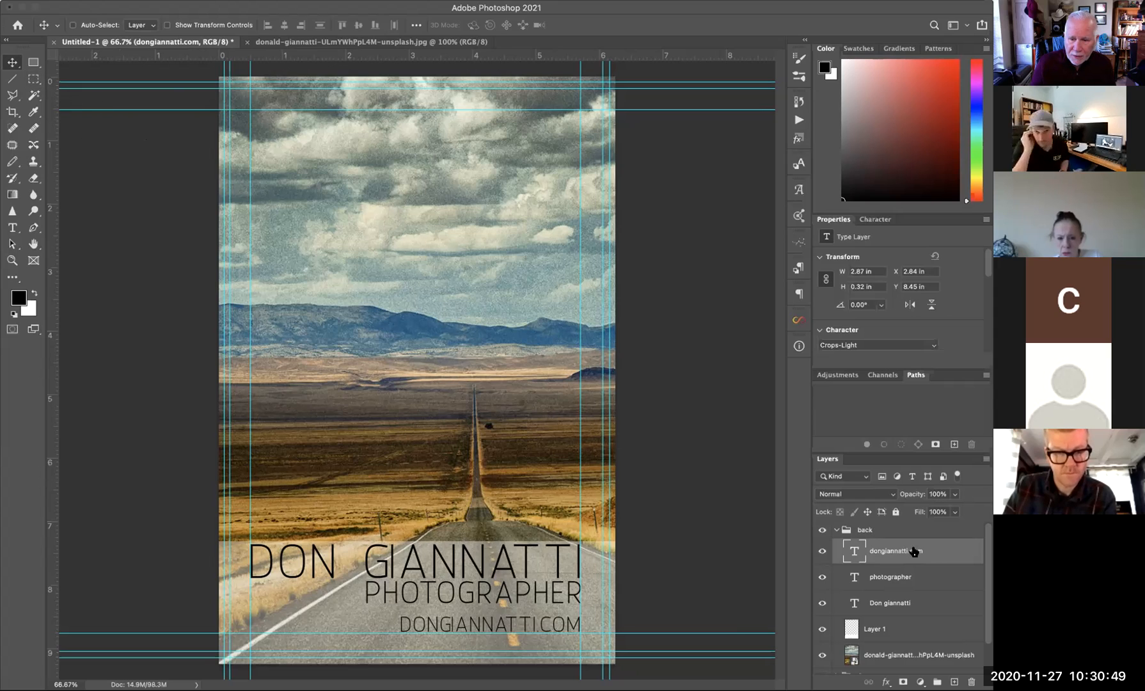
pyautogui.click(954, 681)
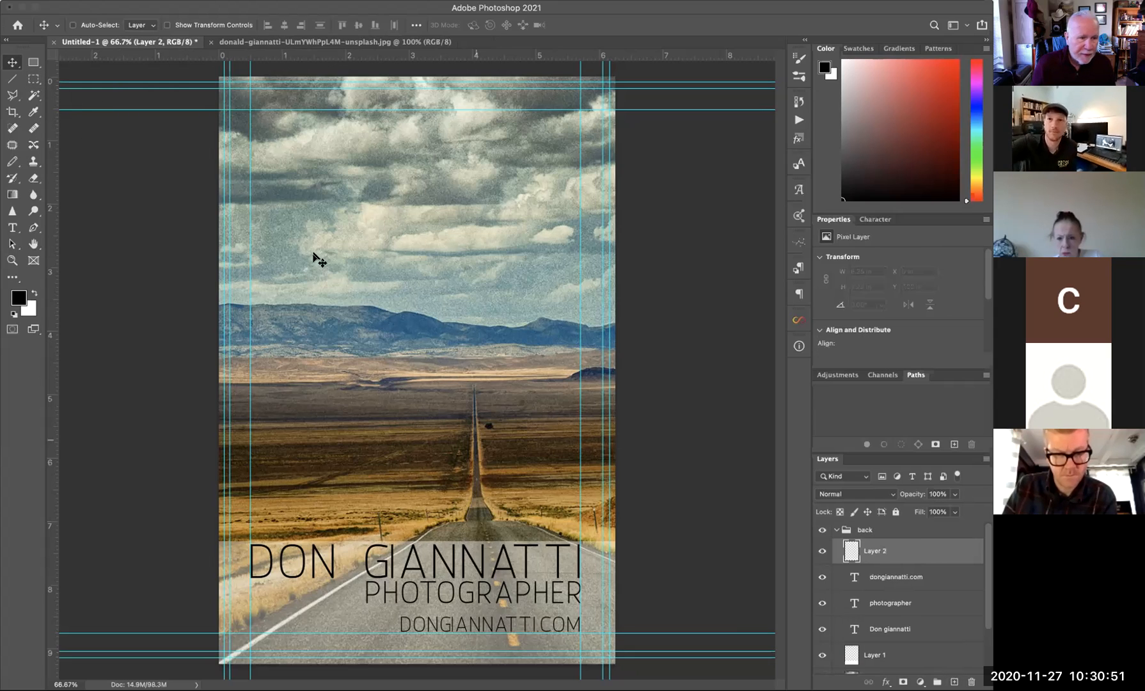
# - Select a 3.53 × 0.51 in strip at the top-left of the page and fill it black
pyautogui.click(34, 81)
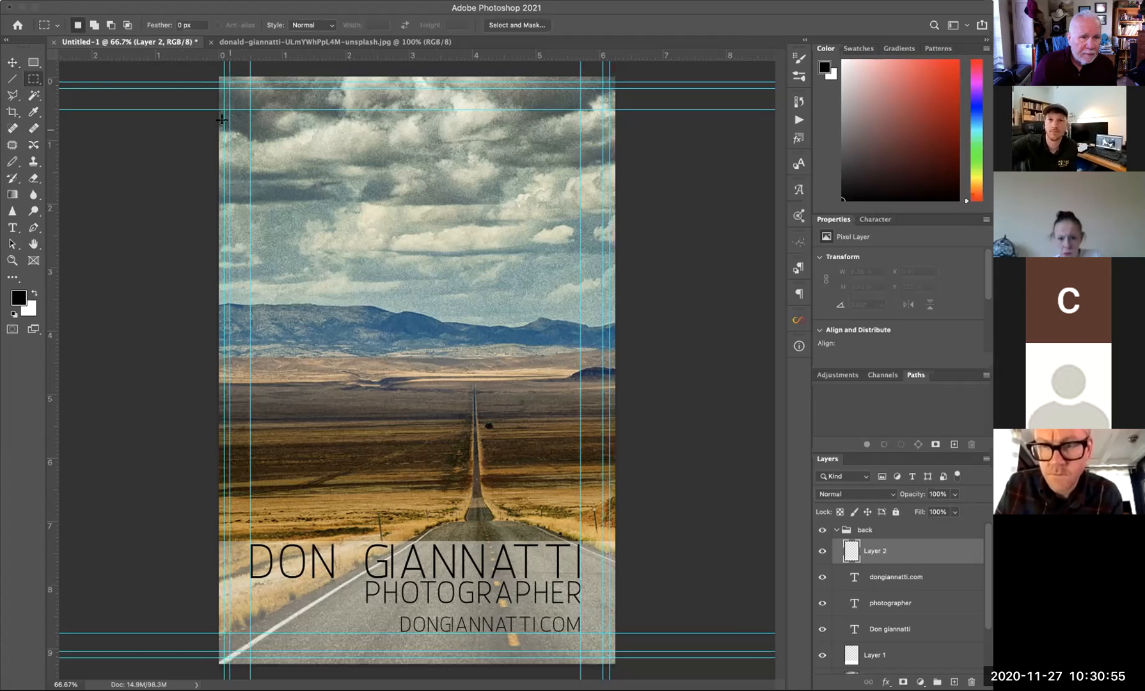
pyautogui.moveTo(230, 119); pyautogui.dragTo(441, 141)
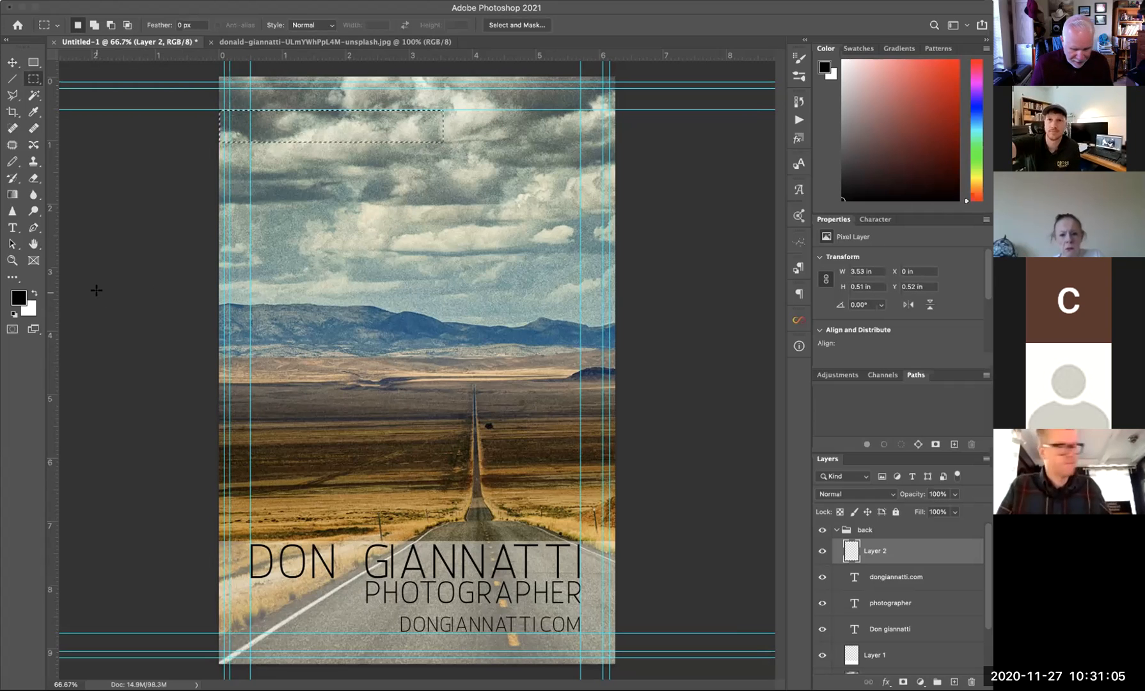
pyautogui.press('alt')
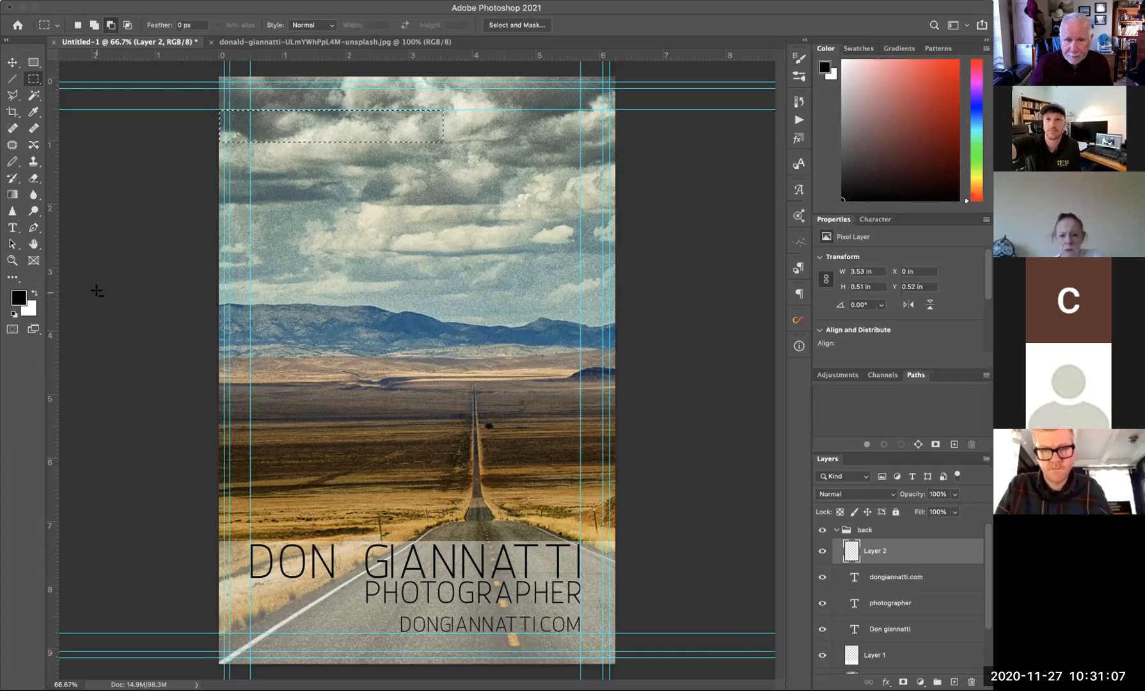
pyautogui.hotkey('alt', 'Delete')
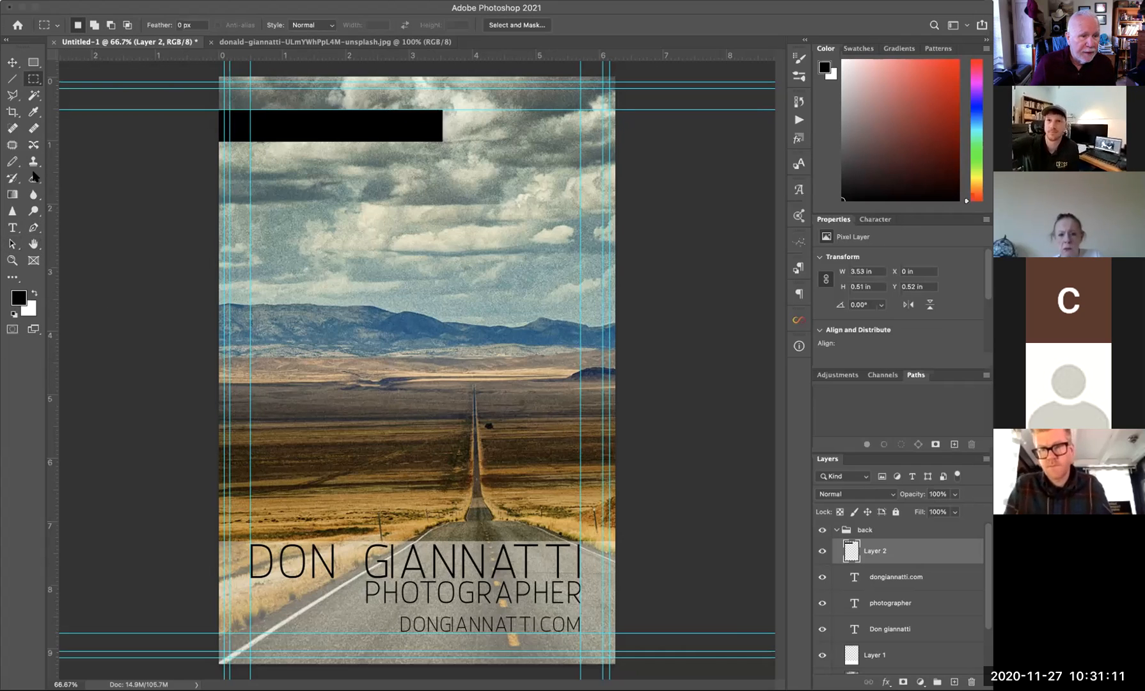
# - Add the banner text inside the black bar and recolour it white
pyautogui.click(12, 228)
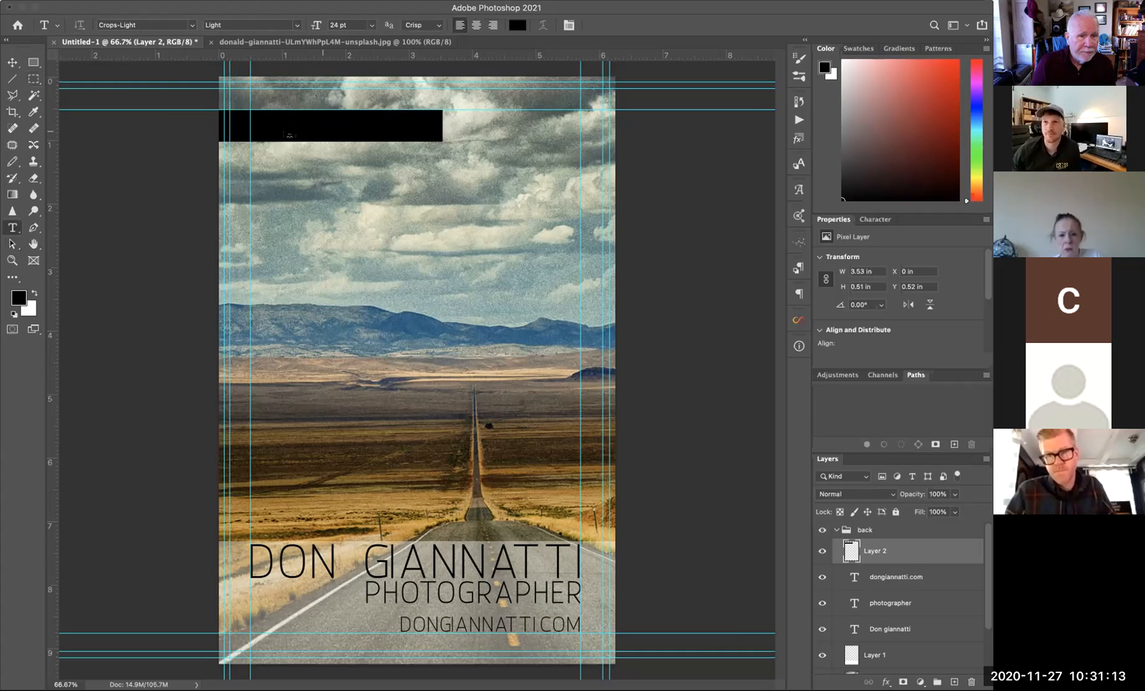
pyautogui.click(258, 127)
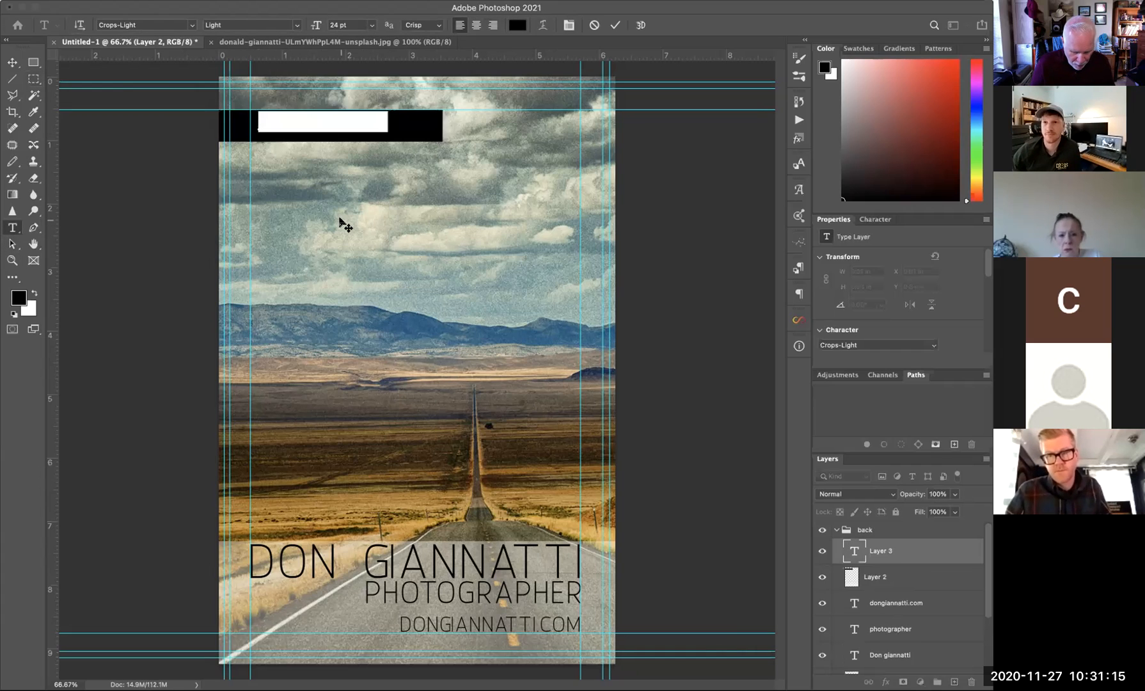
pyautogui.write('This gia')
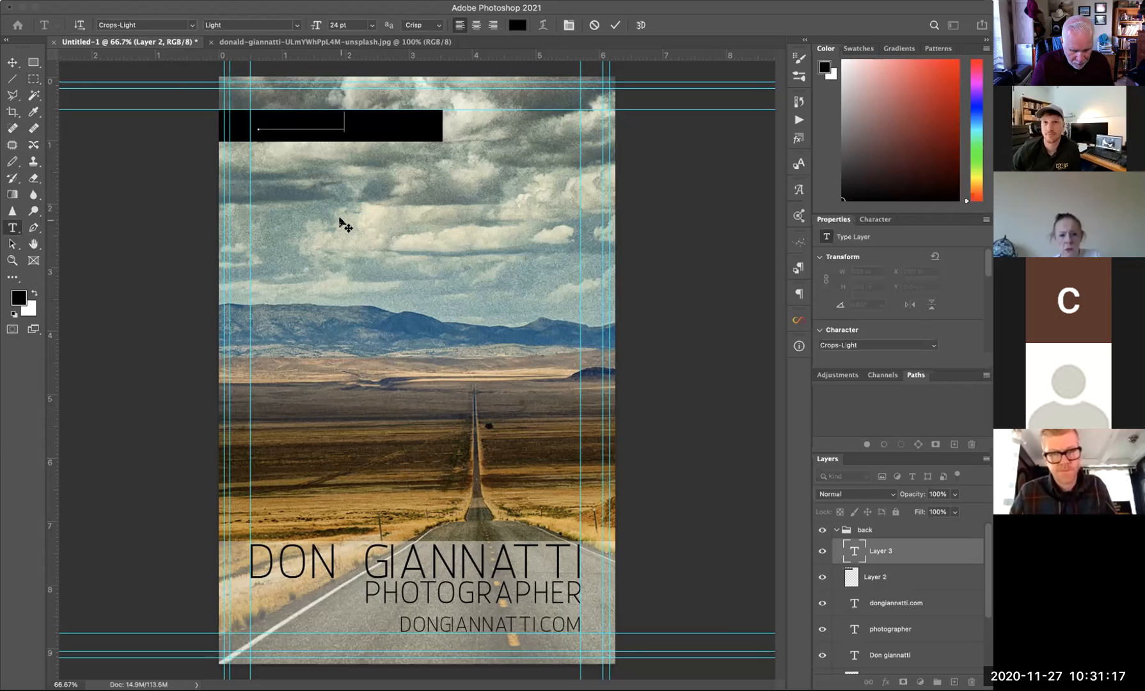
pyautogui.write('and')
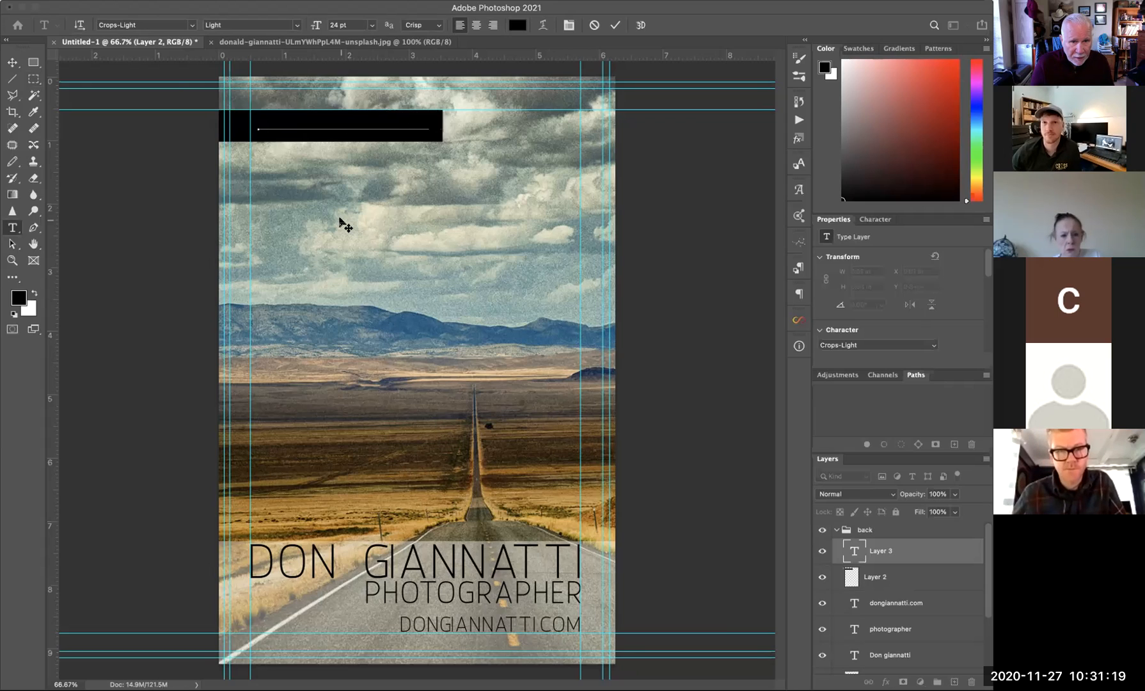
pyautogui.write('E')
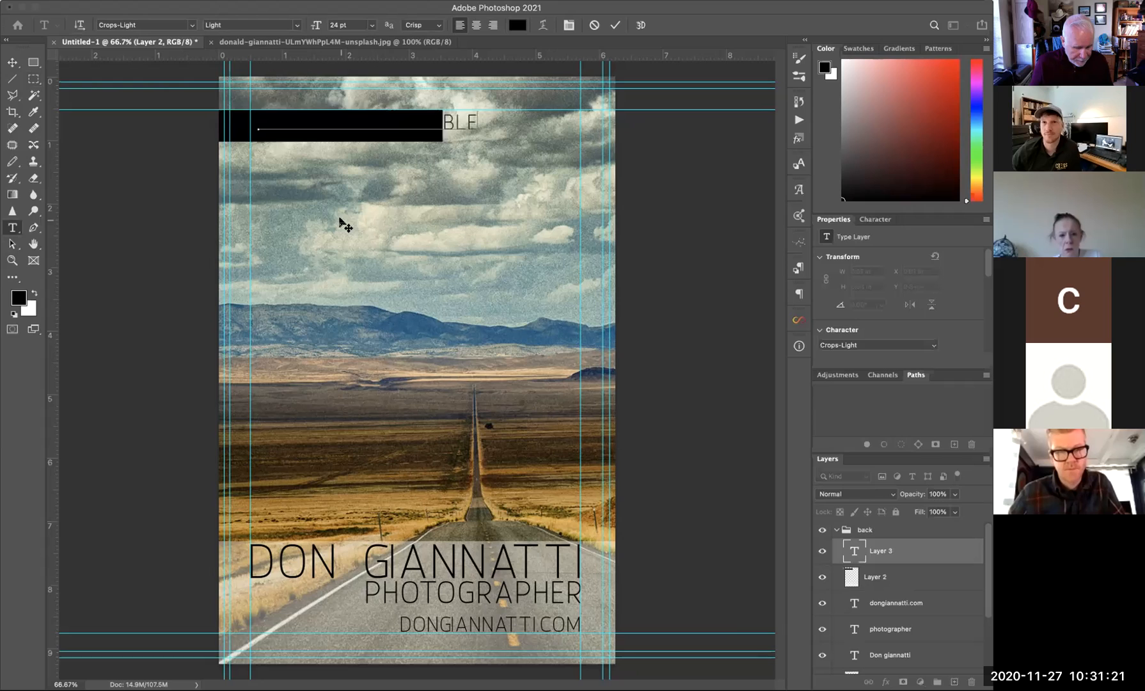
pyautogui.press('super+a')
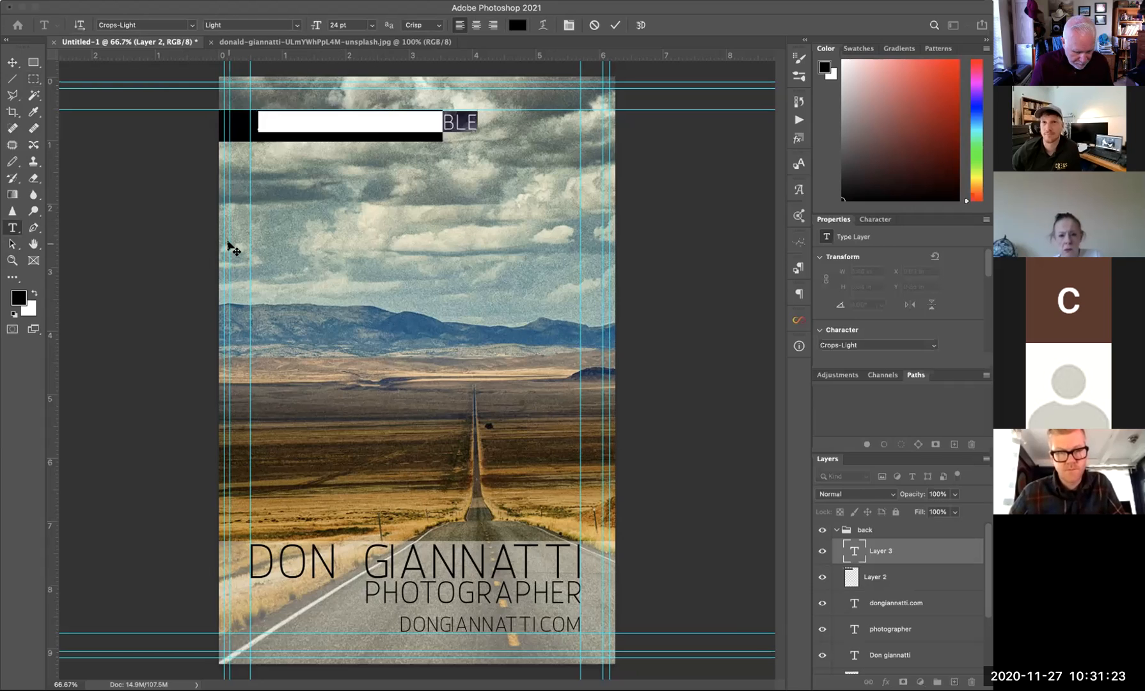
pyautogui.press('super+BackSpace')
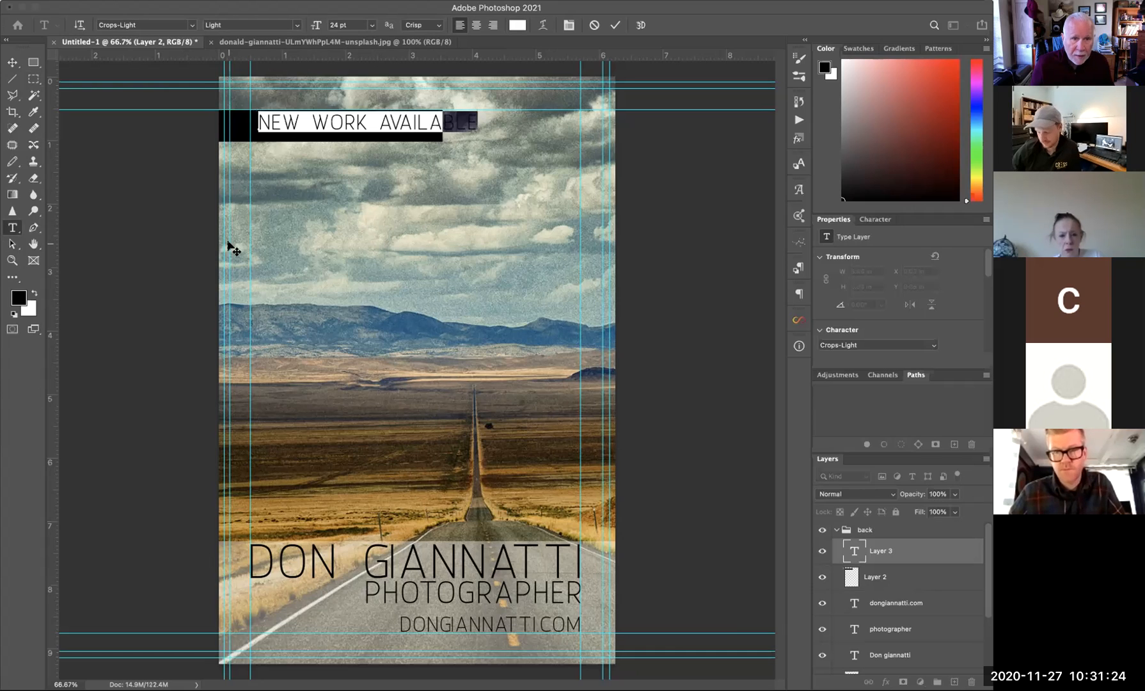
pyautogui.click(15, 61)
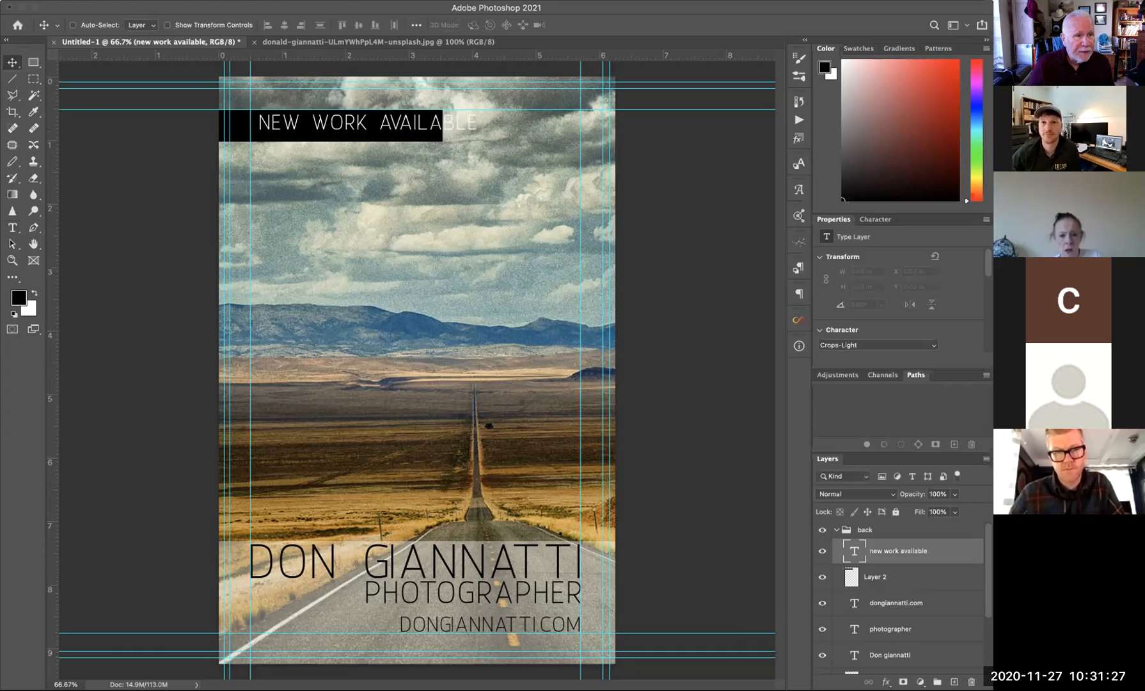
pyautogui.click(1, 1)
# - Scale the NEW WORK AVAILABLE text down to about 87% so it fits the black bar
pyautogui.moveTo(73, 182)
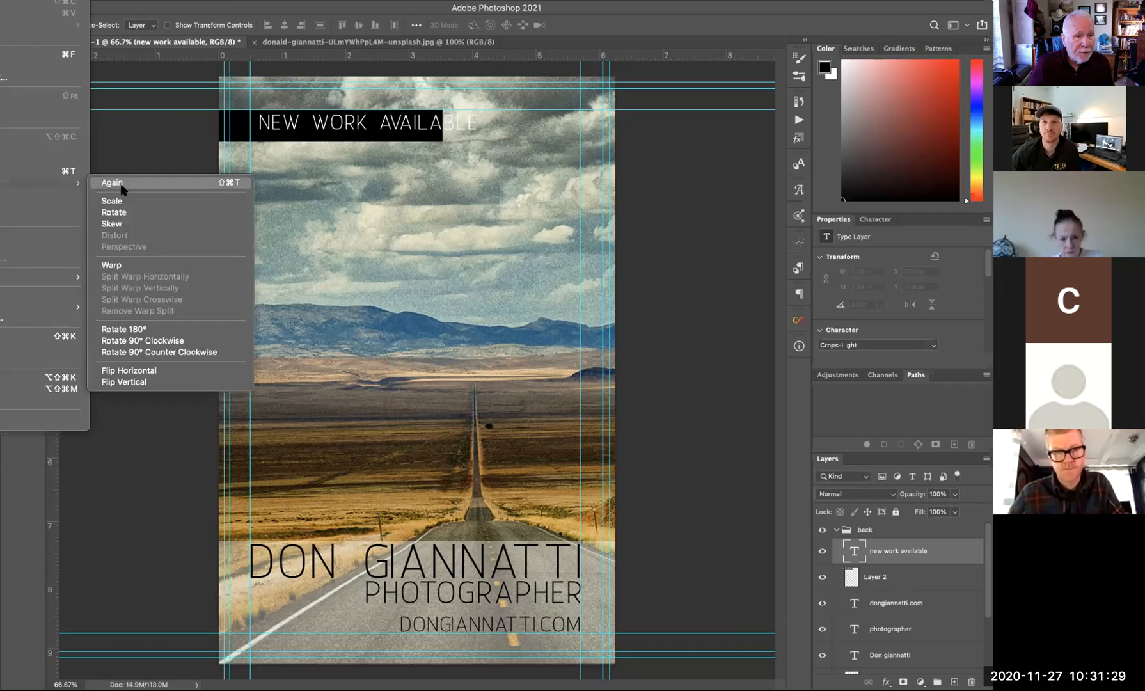
pyautogui.click(123, 204)
pyautogui.moveTo(470, 122); pyautogui.dragTo(437, 120)
pyautogui.press('Return')
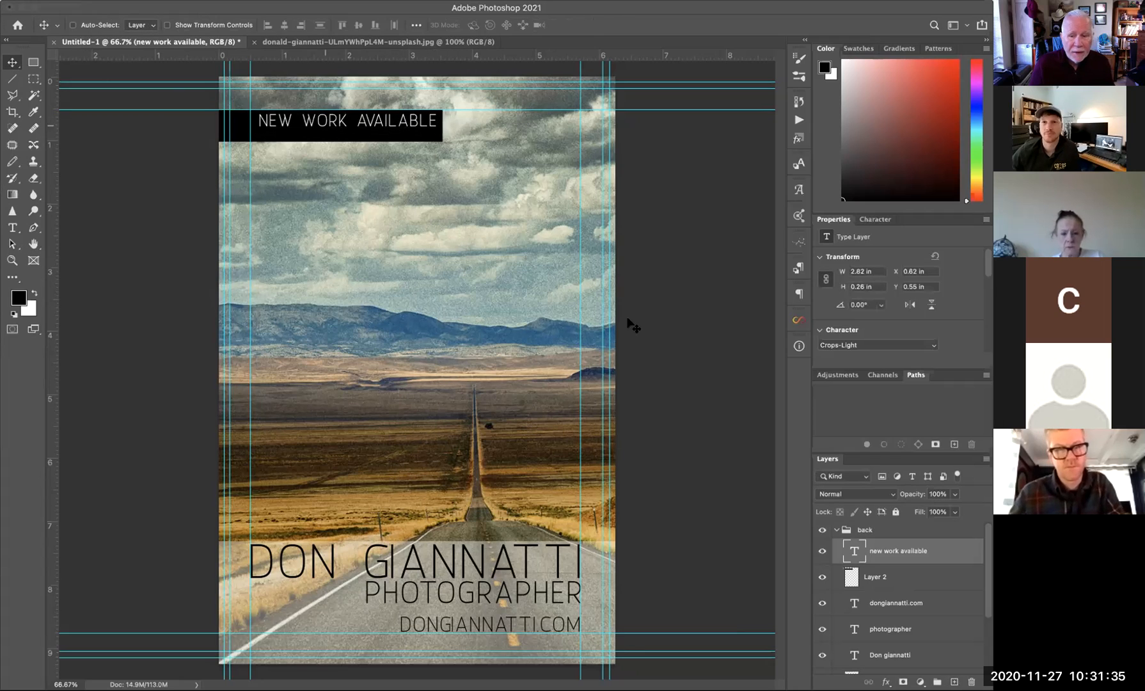
# - Reduce the black bar's (Layer 2) height so it wraps snugly around the text
pyautogui.click(879, 576)
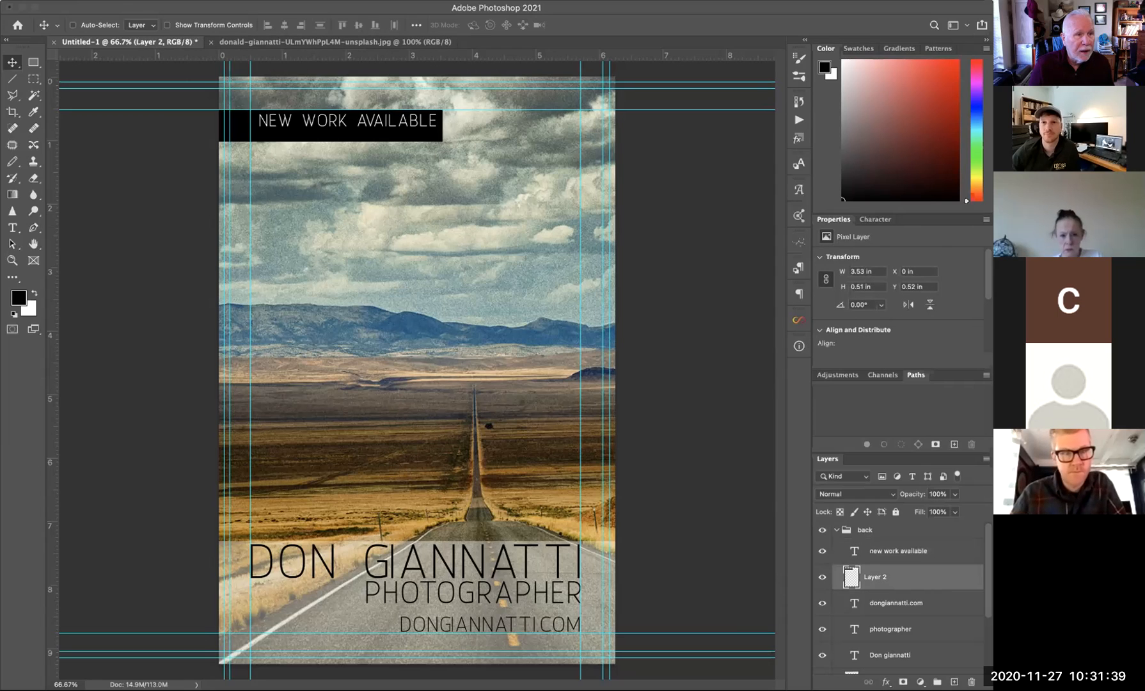
pyautogui.click(1, 1)
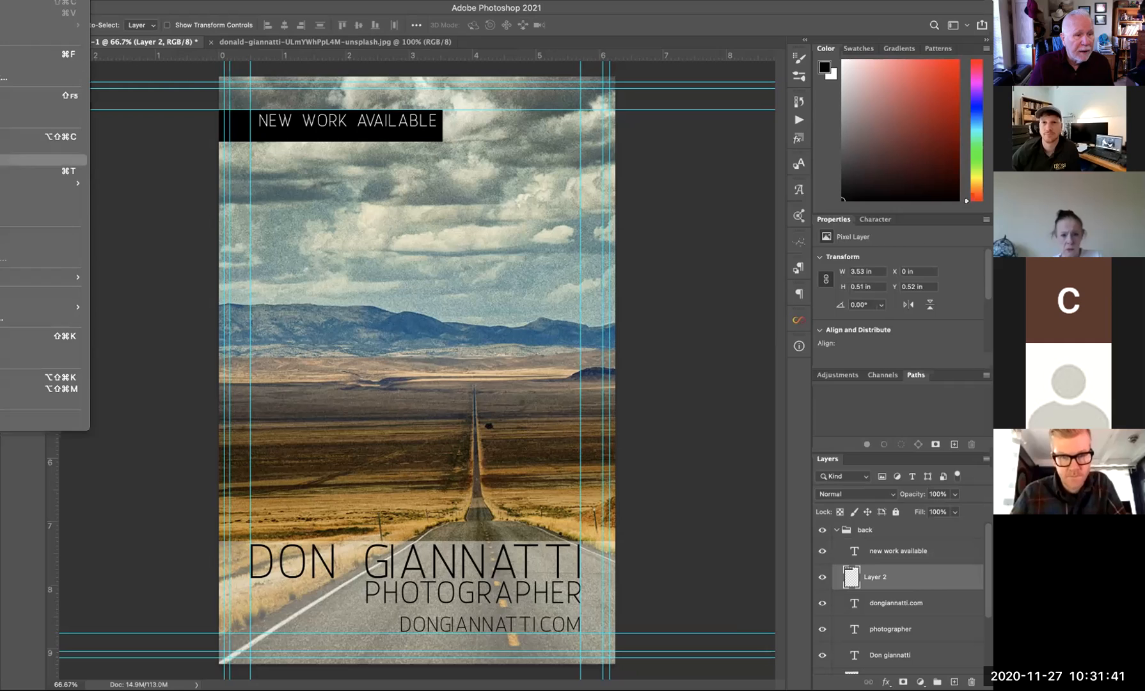
pyautogui.moveTo(42, 183)
pyautogui.click(118, 201)
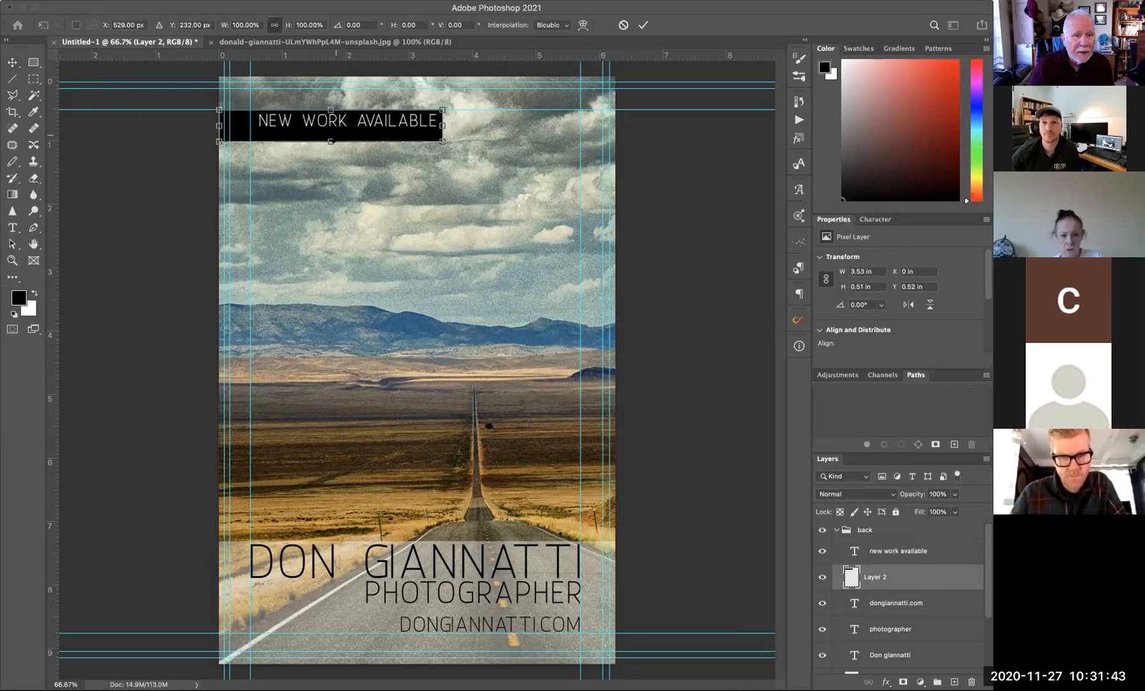
pyautogui.moveTo(330, 141); pyautogui.dragTo(330, 133)
pyautogui.click(10, 65)
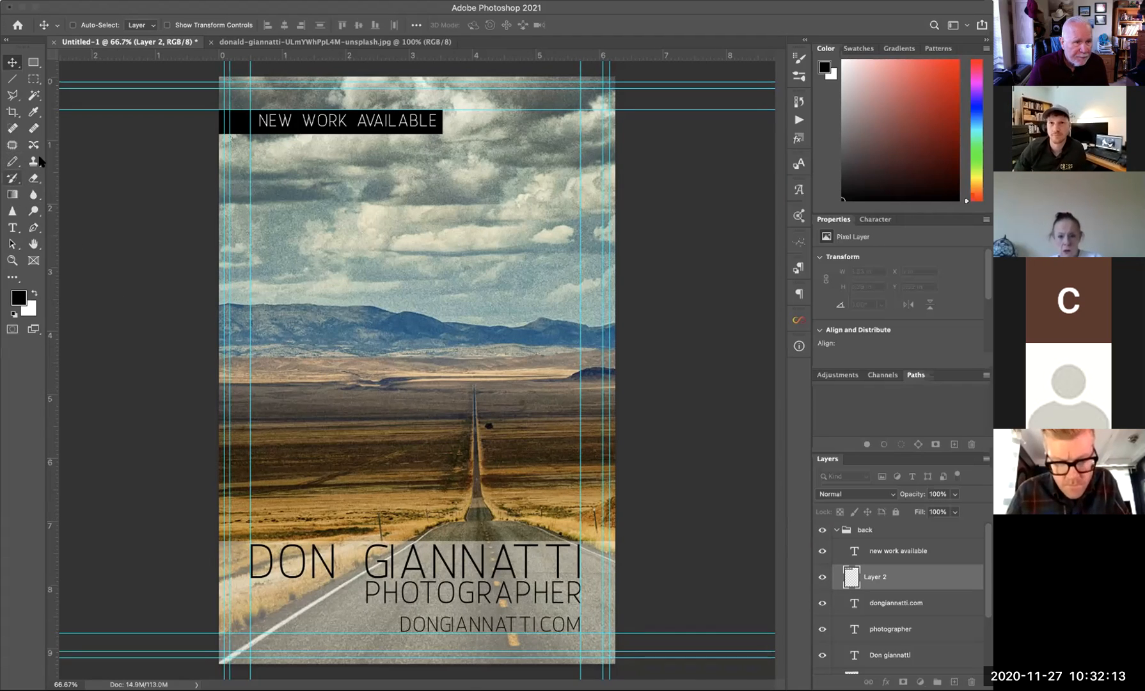
# - Sample colours from the photo and try olive, then light sky teal, as the banner fill
pyautogui.click(35, 112)
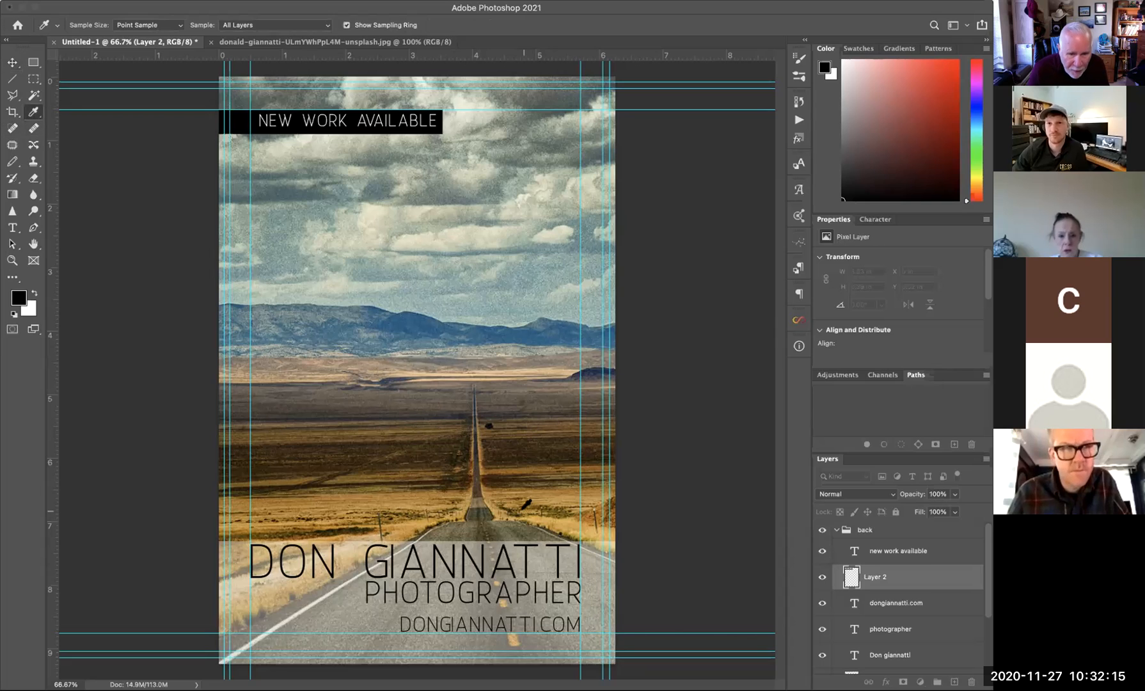
pyautogui.click(476, 509)
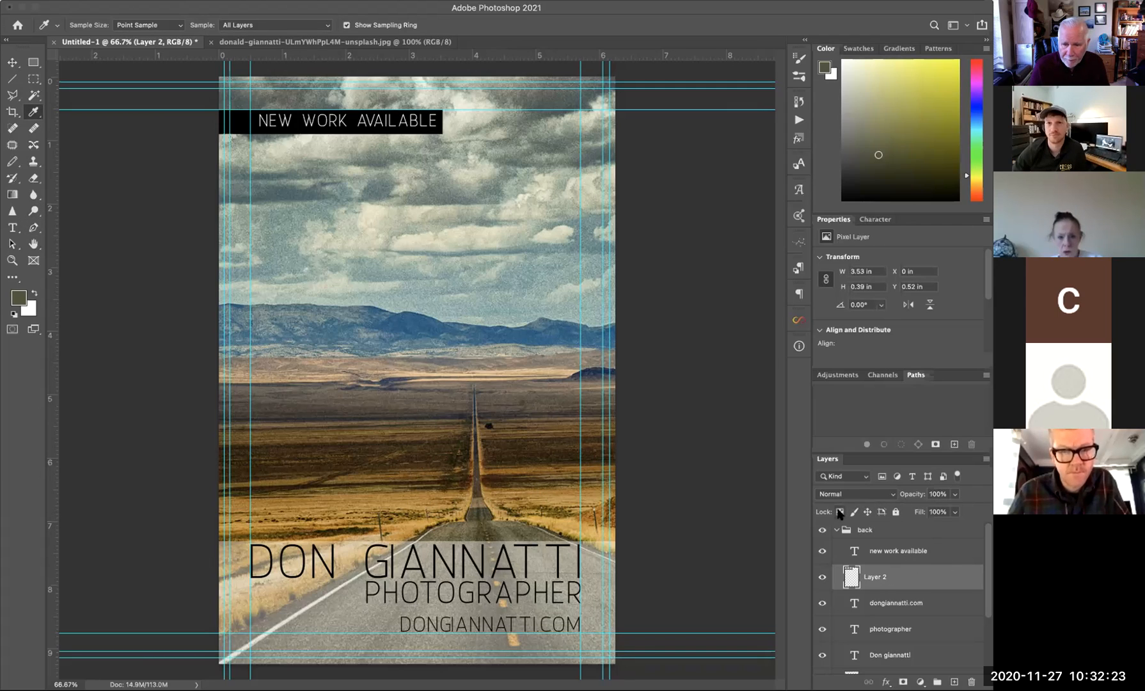
pyautogui.hotkey('alt', 'BackSpace')
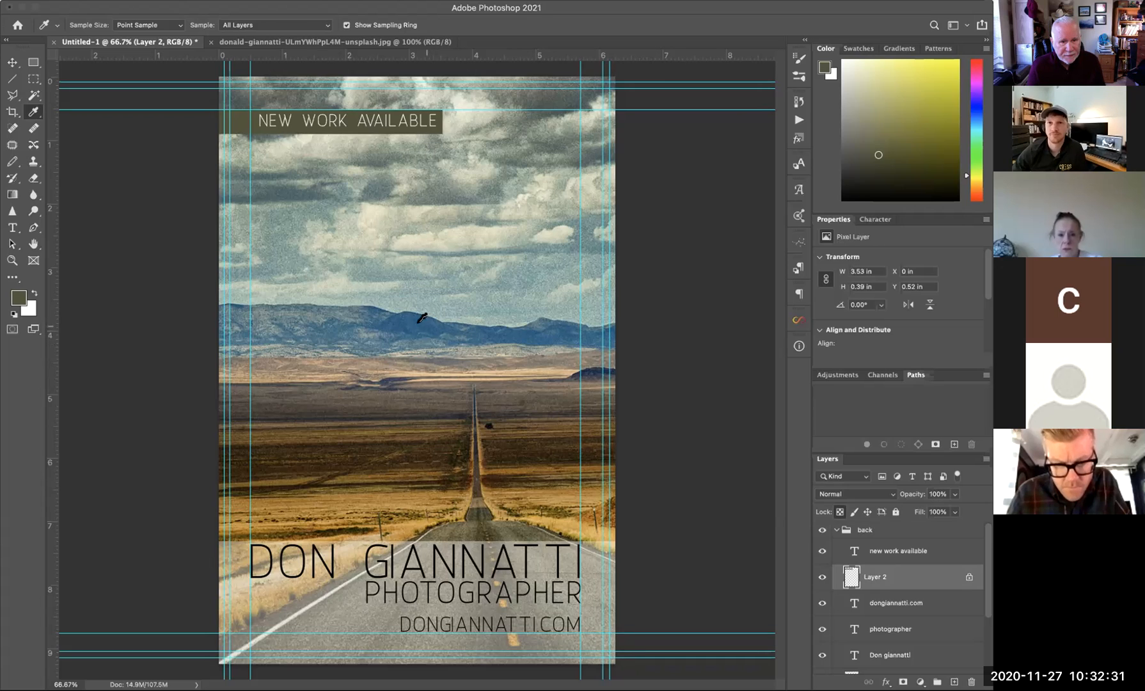
pyautogui.click(420, 323)
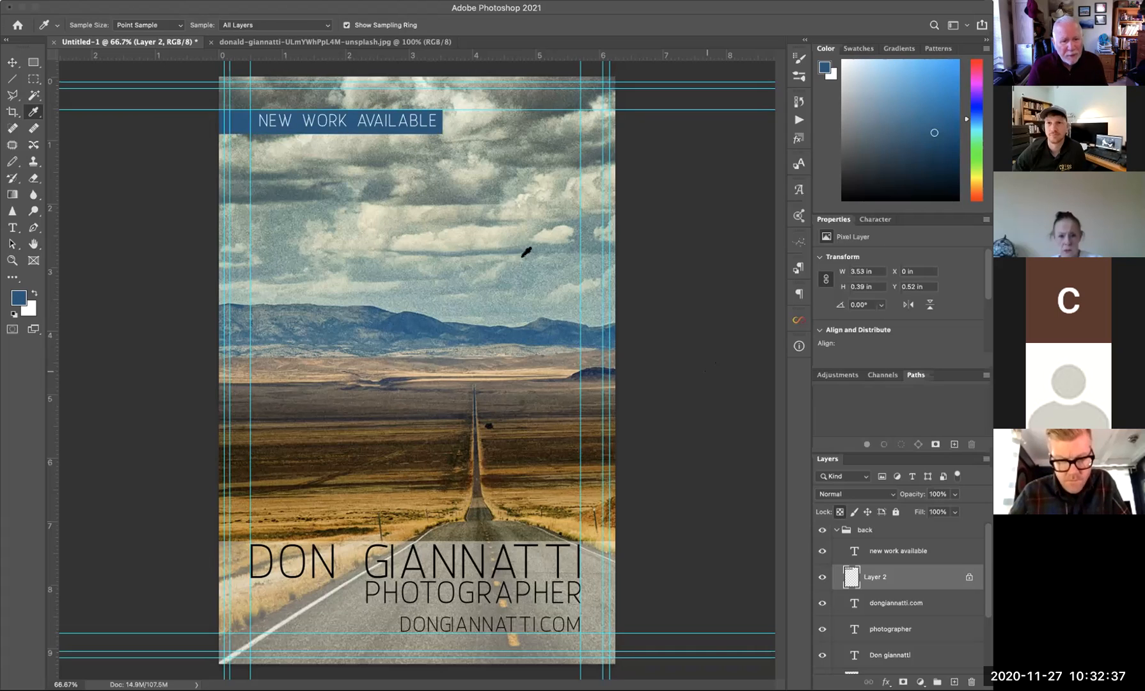
pyautogui.click(438, 247)
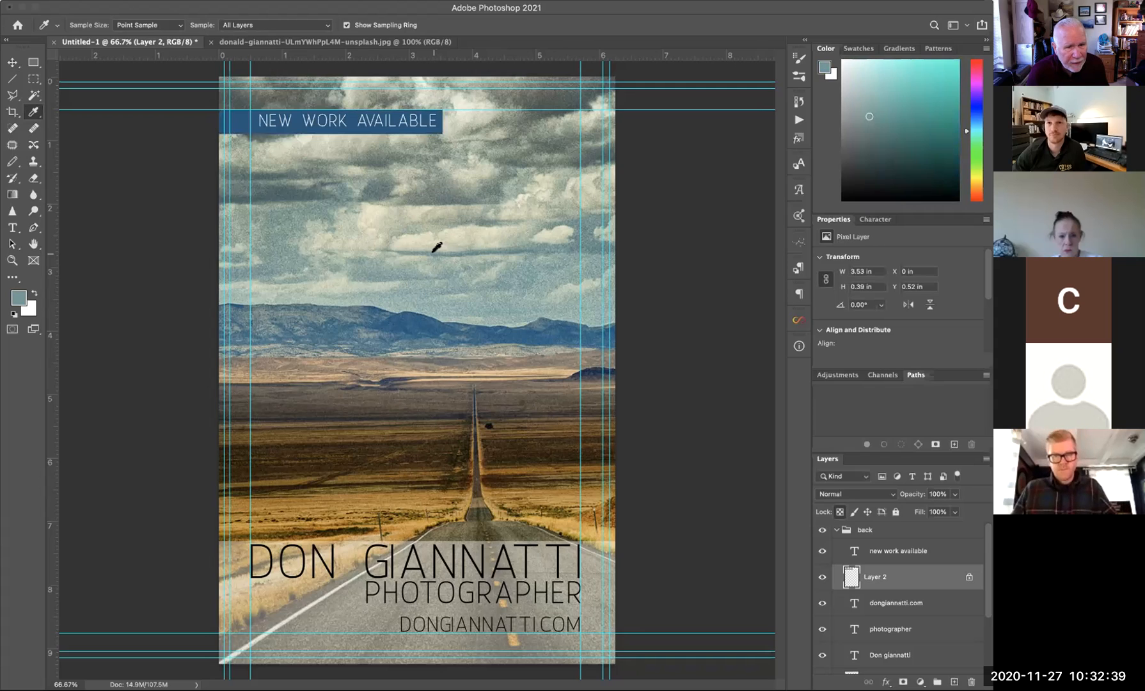
pyautogui.click(430, 250)
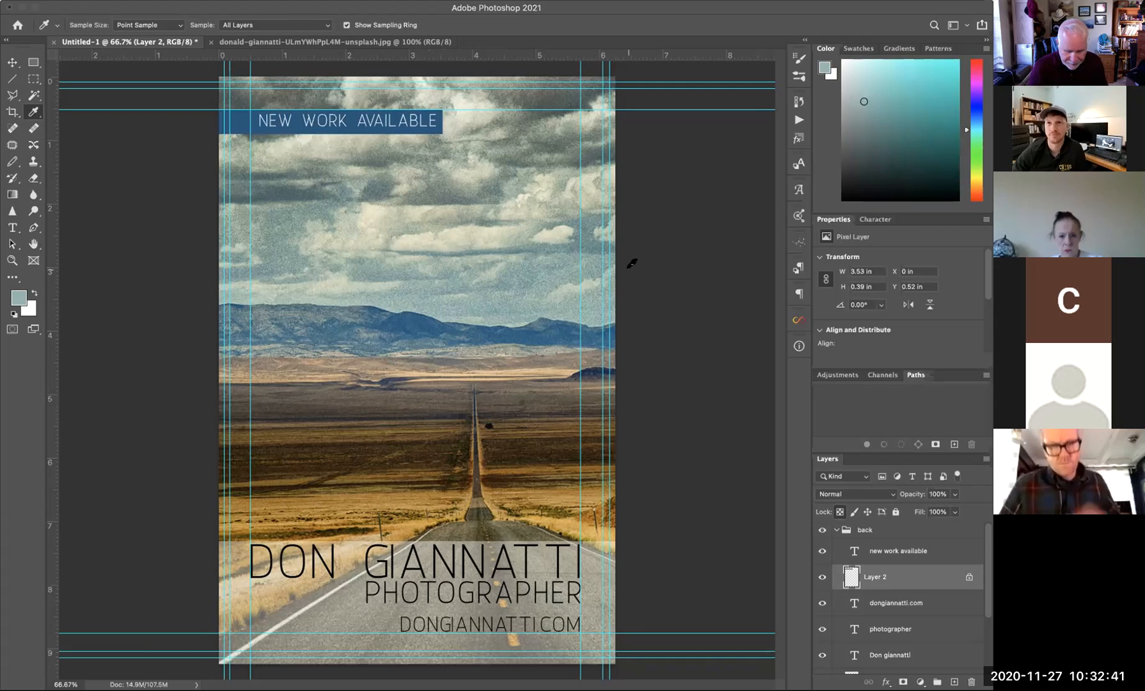
pyautogui.hotkey('alt', 'BackSpace')
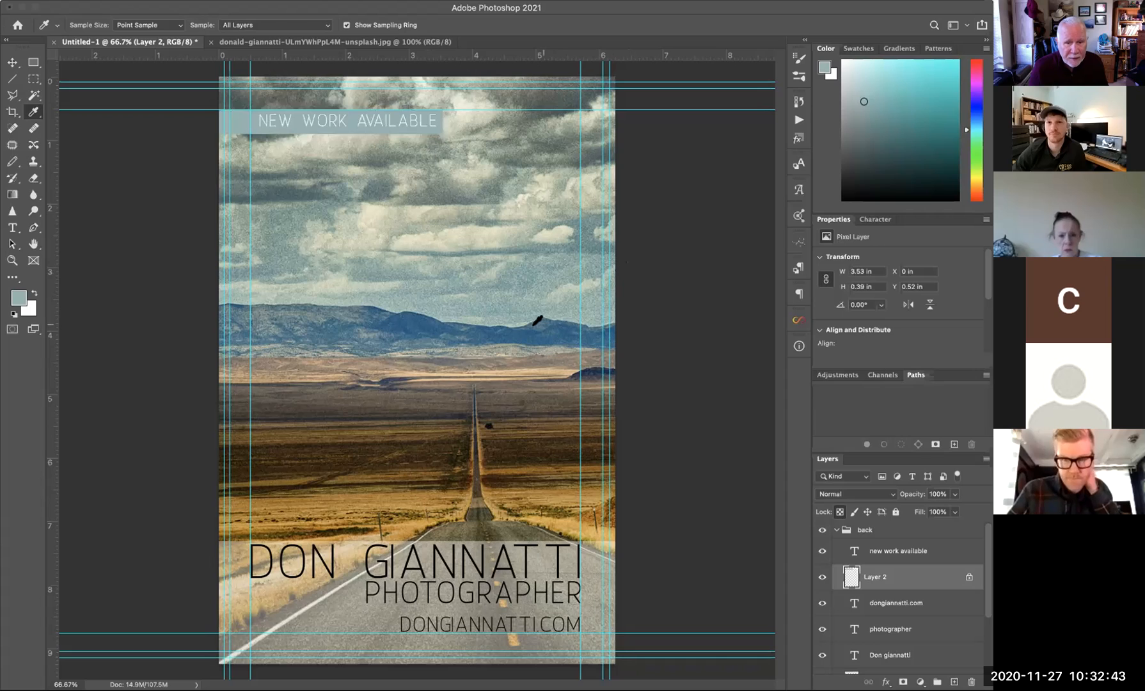
# - Refill the banner with a darker grey-blue from the ridge and select the NEW WORK AVAILABLE text layer
pyautogui.click(534, 324)
pyautogui.hotkey('alt', 'BackSpace')
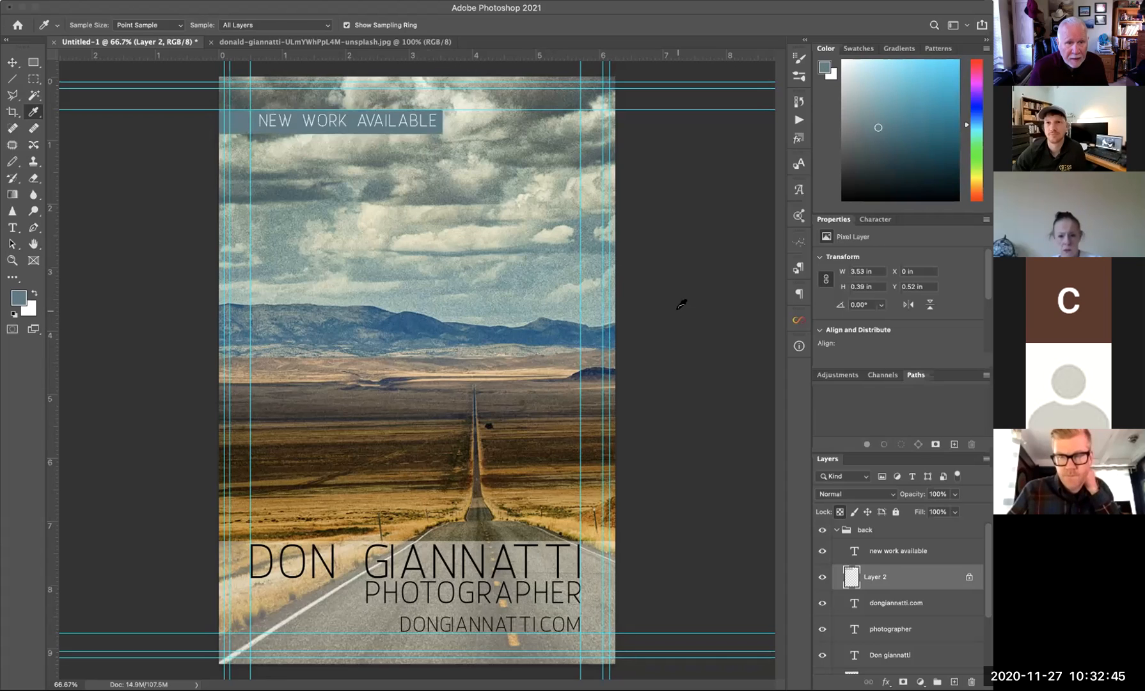
pyautogui.press('v')
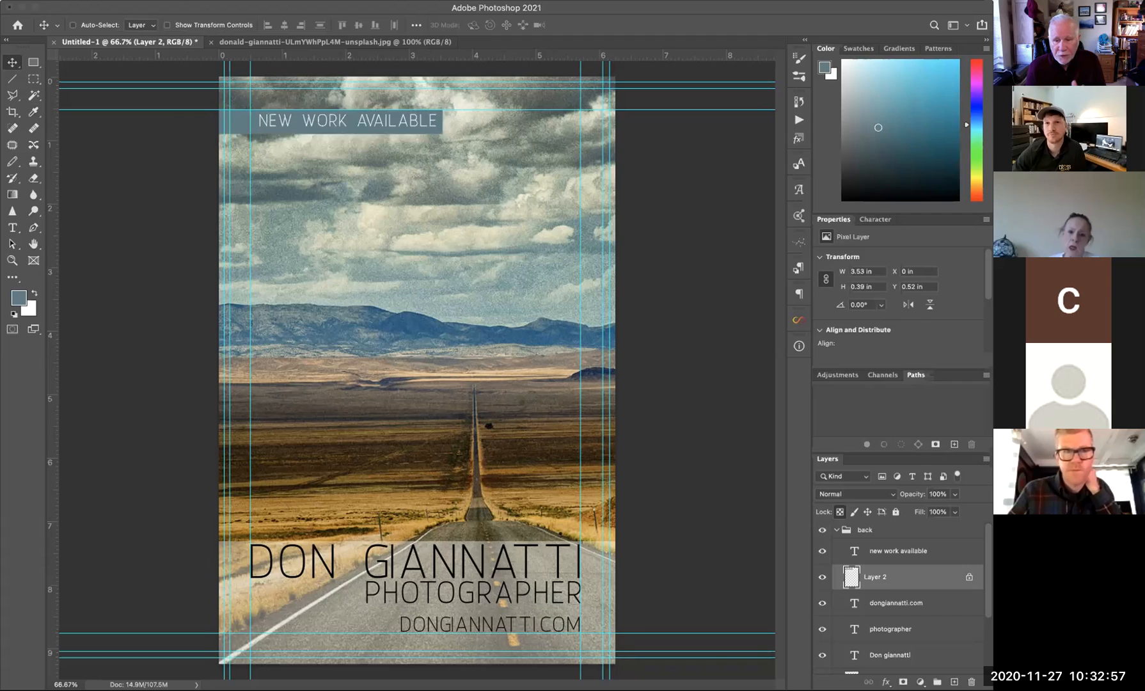
pyautogui.click(890, 558)
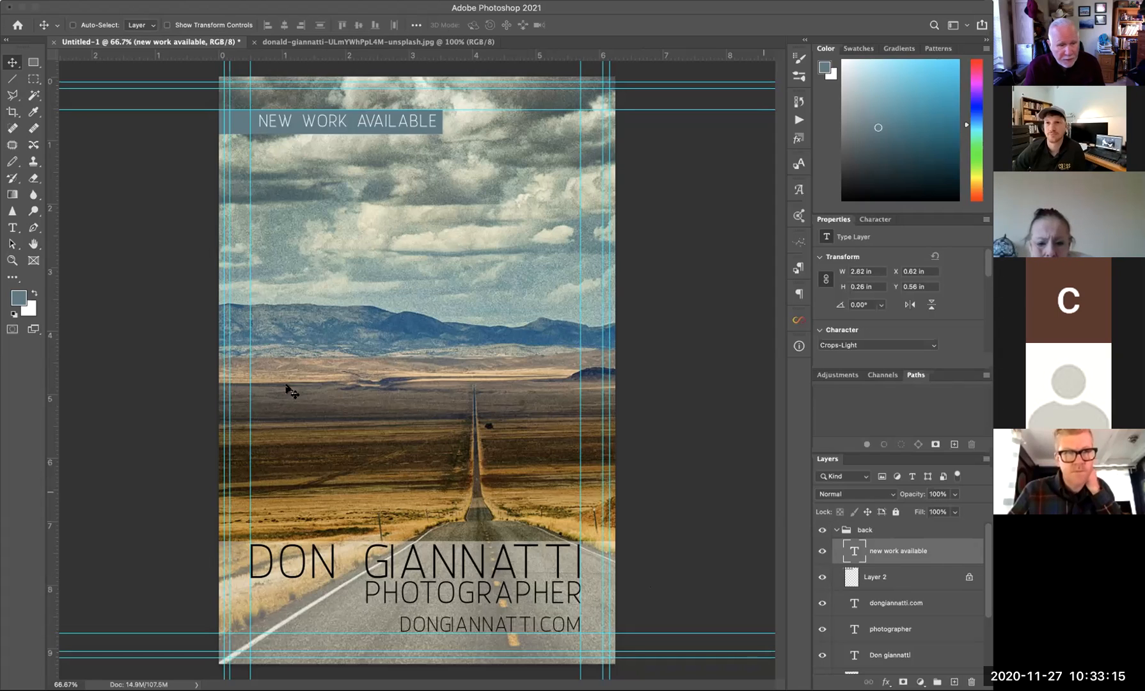
# - Sample a dark brown from the road photo as the foreground colour
pyautogui.click(33, 112)
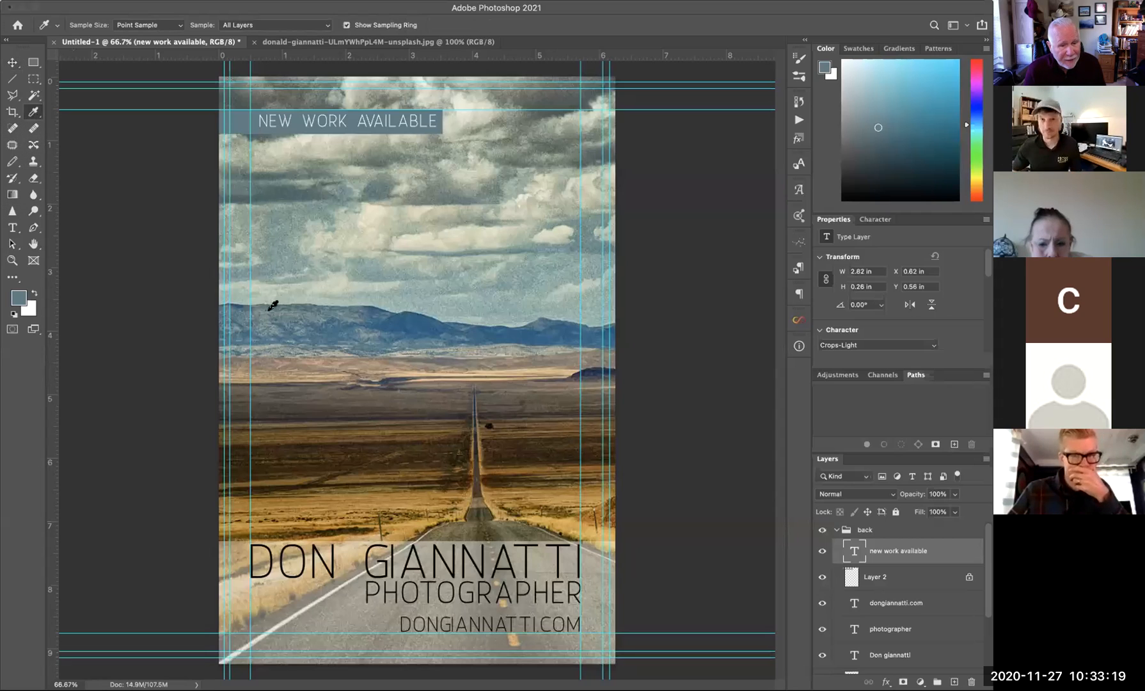
pyautogui.click(276, 461)
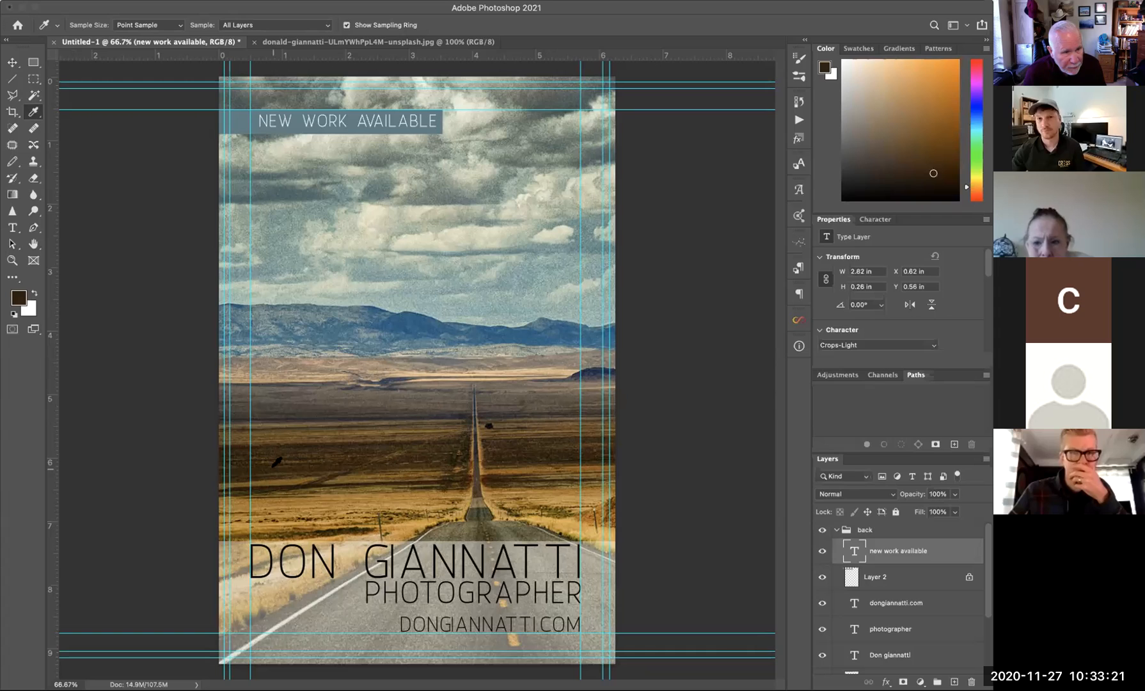
pyautogui.click(272, 462)
pyautogui.click(272, 462)
pyautogui.click(283, 467)
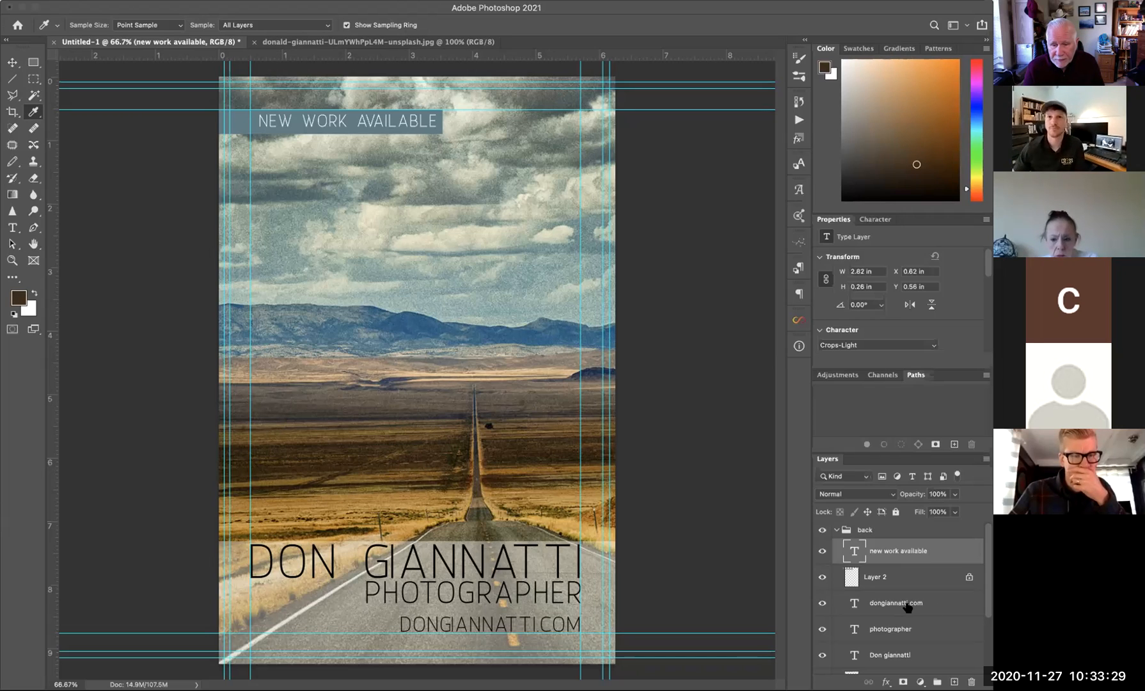
# - Select the name, photographer and website text layers in turn, back on the Move tool
pyautogui.click(899, 659)
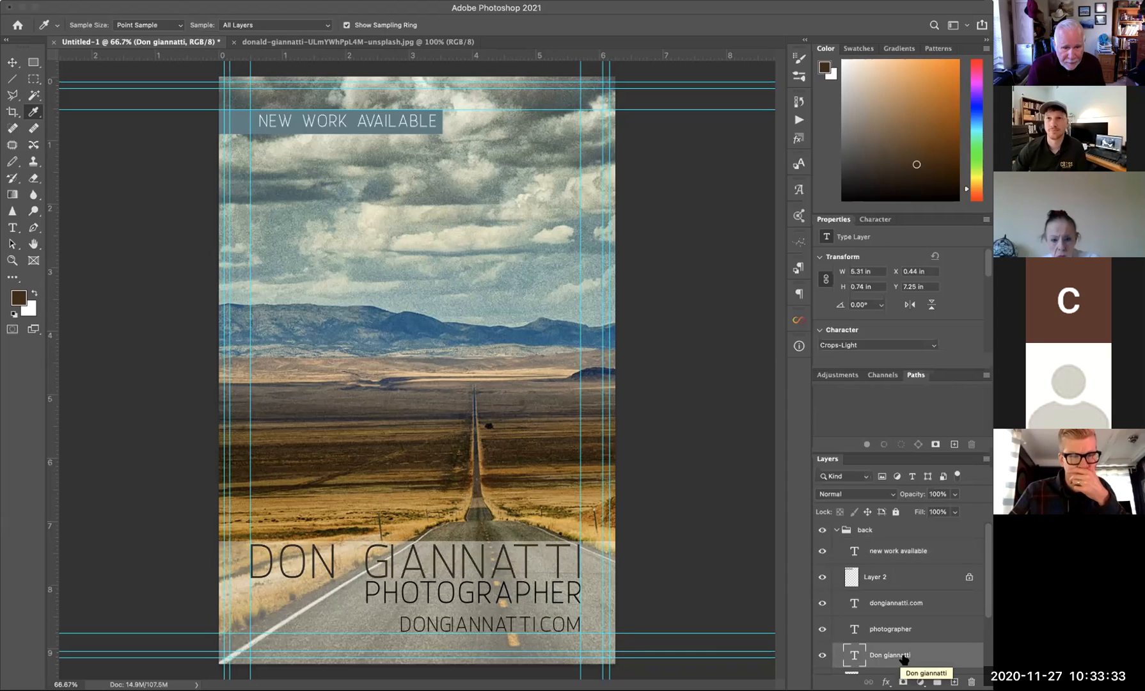
pyautogui.scroll(-1, 903, 659)
pyautogui.click(904, 612)
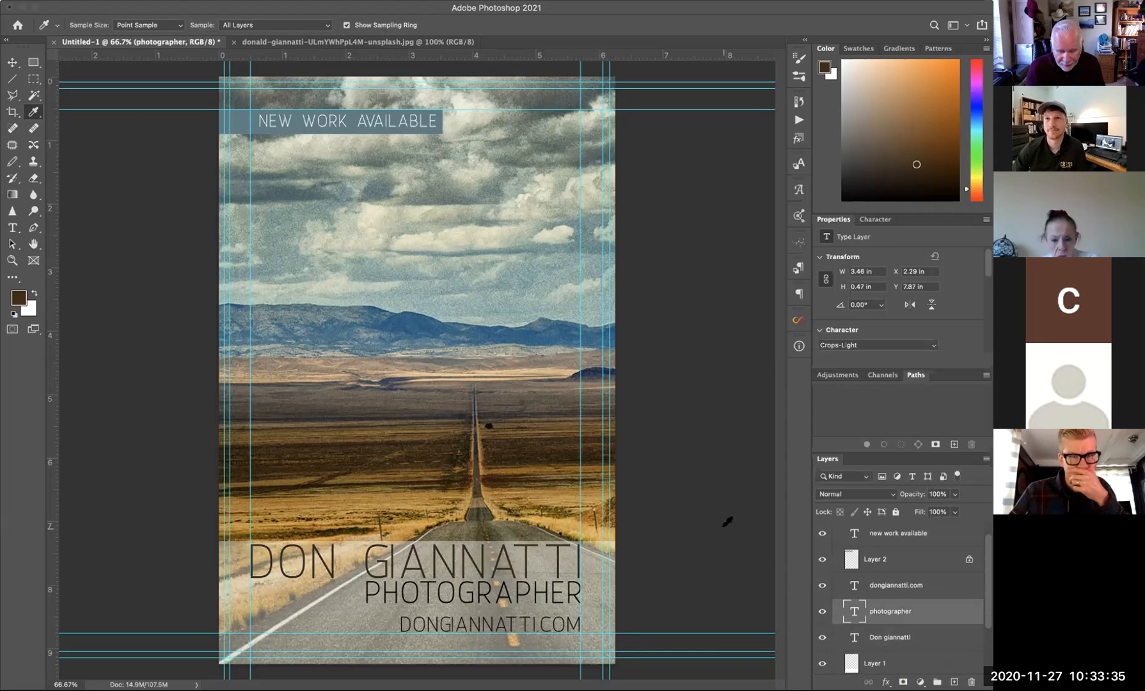
pyautogui.click(896, 585)
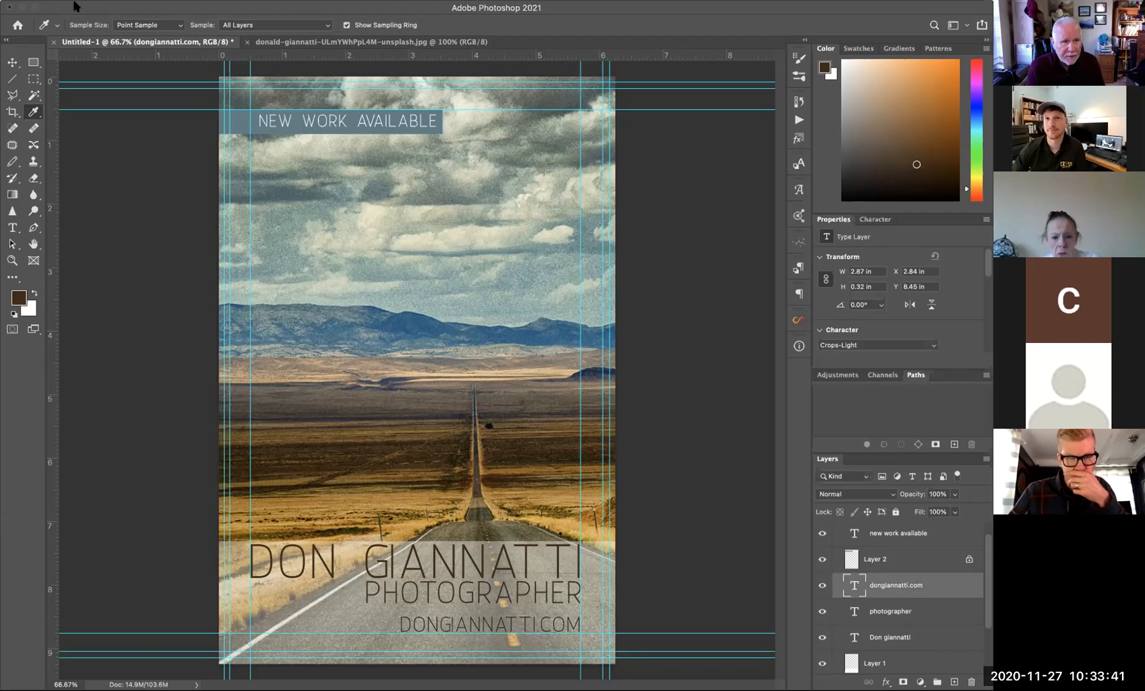
pyautogui.click(13, 62)
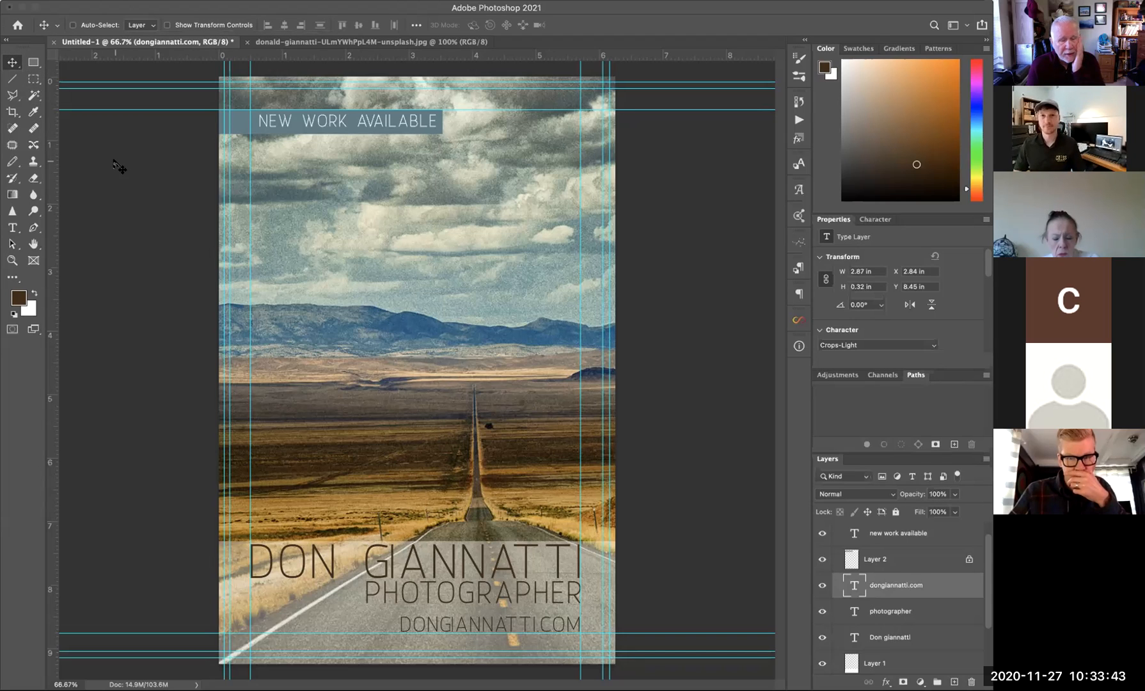
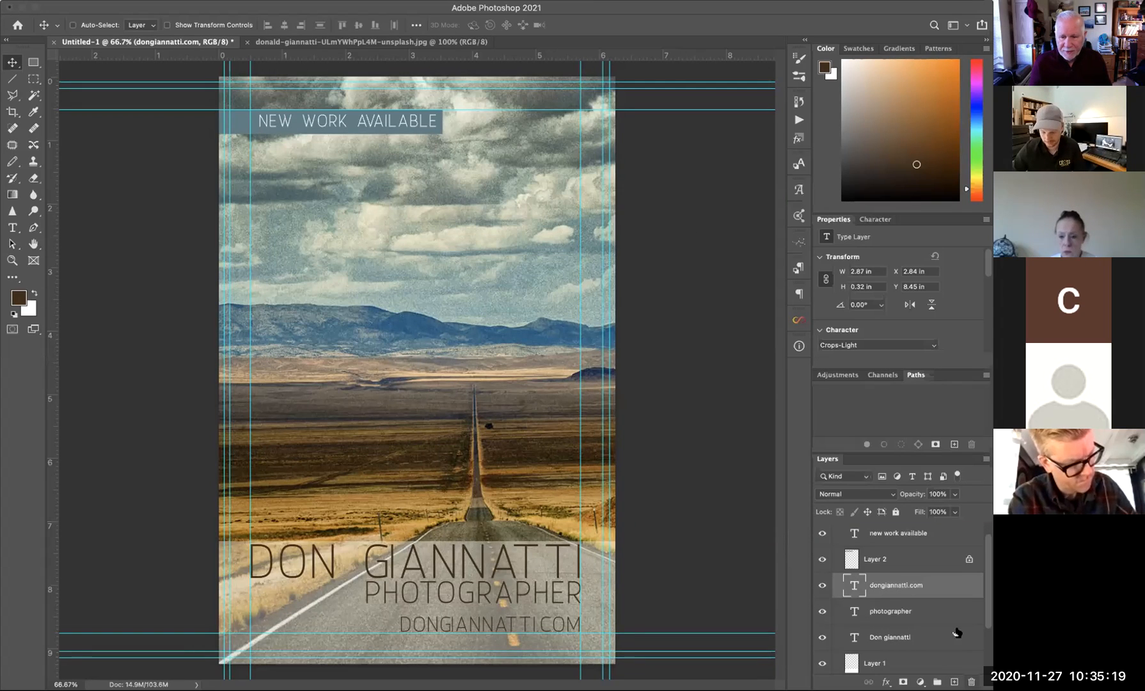
# - Select the DON GIANNATTI and PHOTOGRAPHER layers and nudge them four steps down to Y 7.44 in
pyautogui.click(912, 637)
pyautogui.keyDown('shift'); pyautogui.click(915, 615); pyautogui.keyUp('shift')
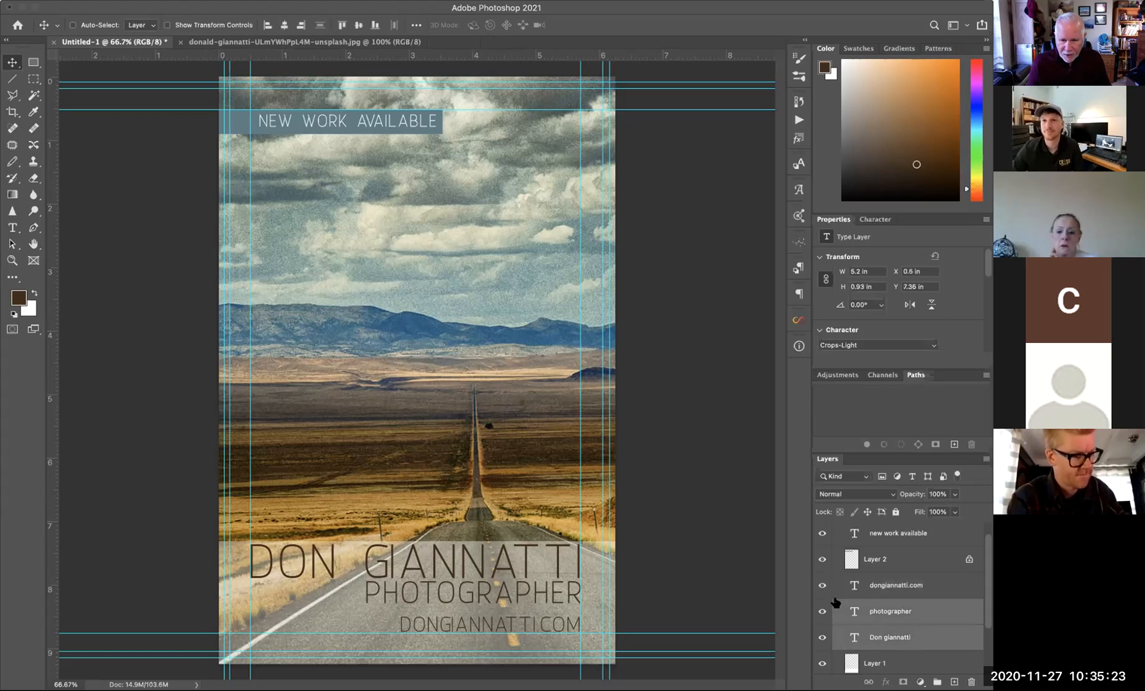
pyautogui.press('Down')
pyautogui.press('Down')
pyautogui.press('Down')
pyautogui.press('Down')
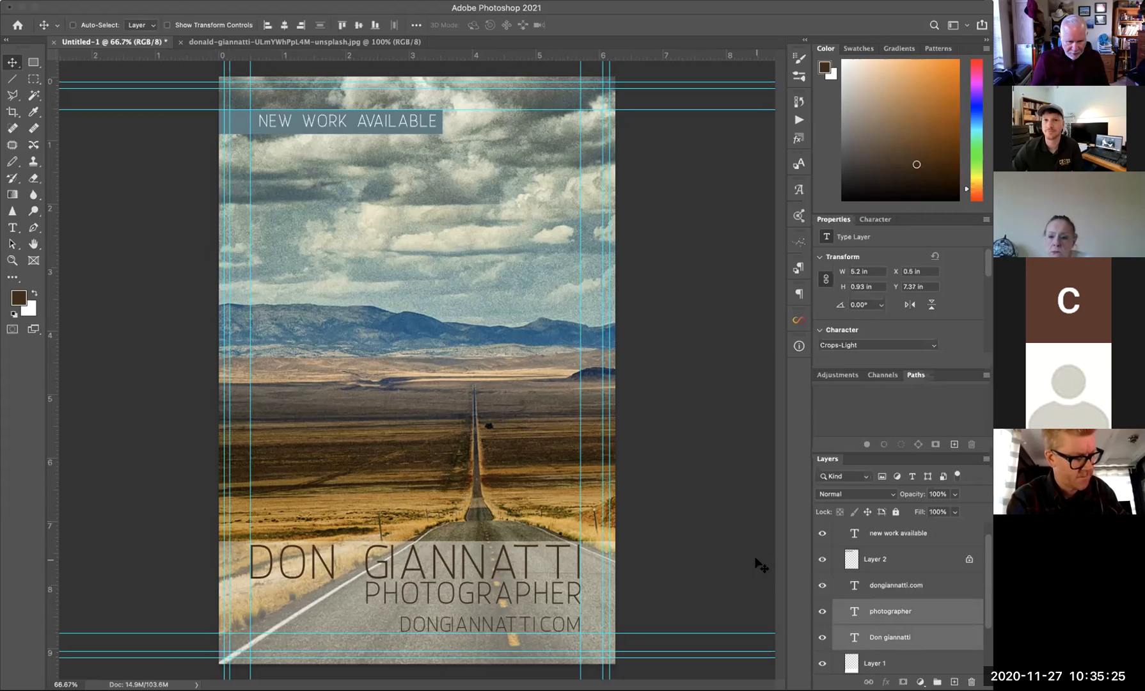
pyautogui.press('Down')
pyautogui.press('Down')
pyautogui.press('Down')
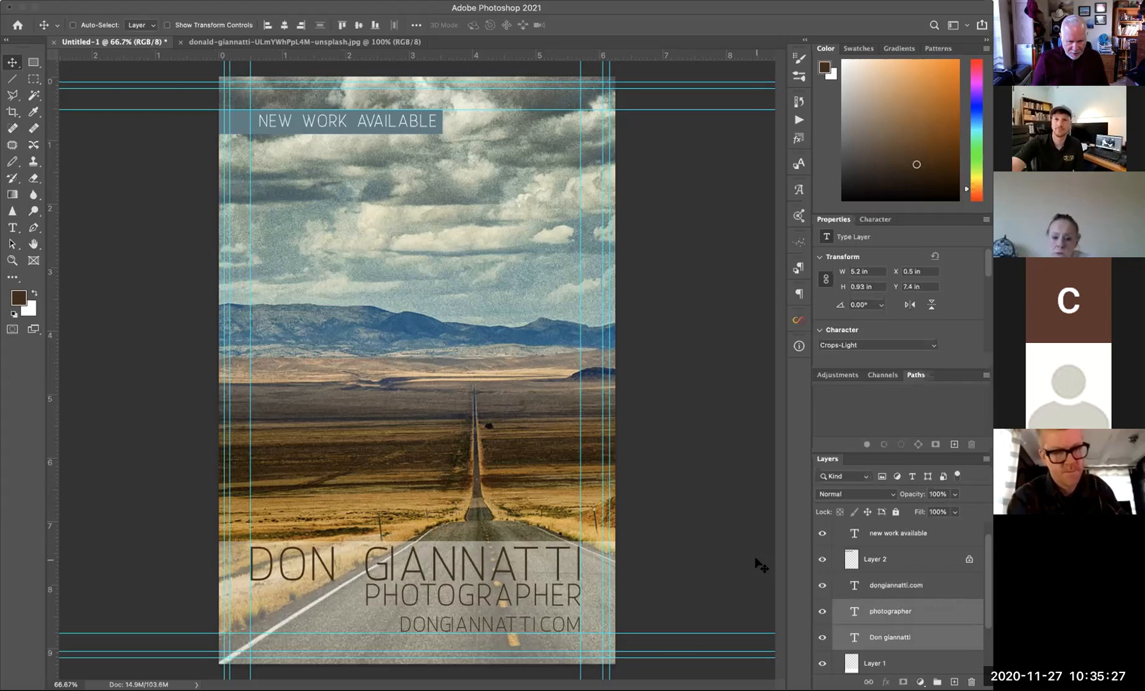
pyautogui.press('Down')
pyautogui.press('Down')
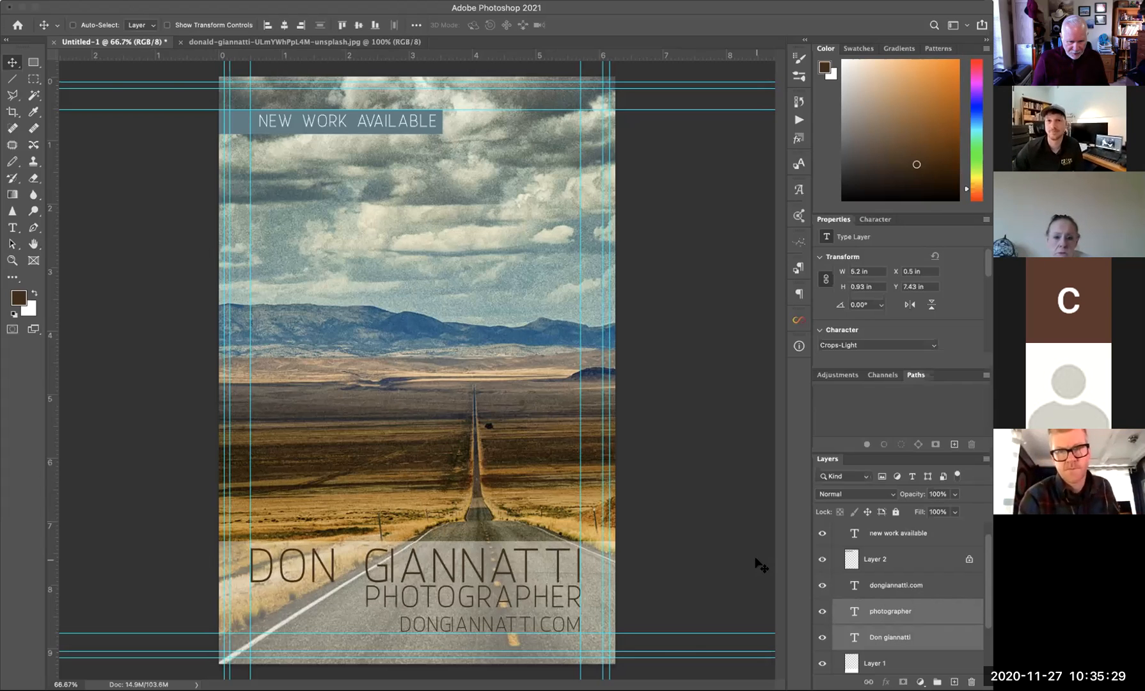
pyautogui.press('Down')
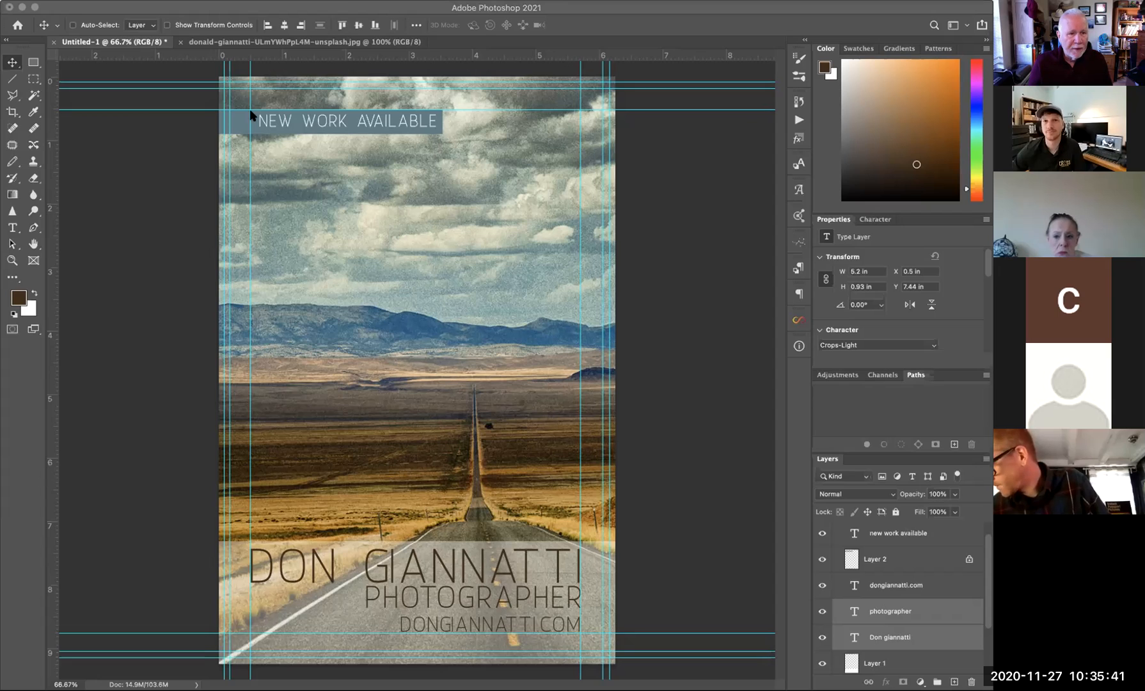
# - Close the unsplash road photo document, then close Untitled-1 and choose to save its changes
pyautogui.click(180, 42)
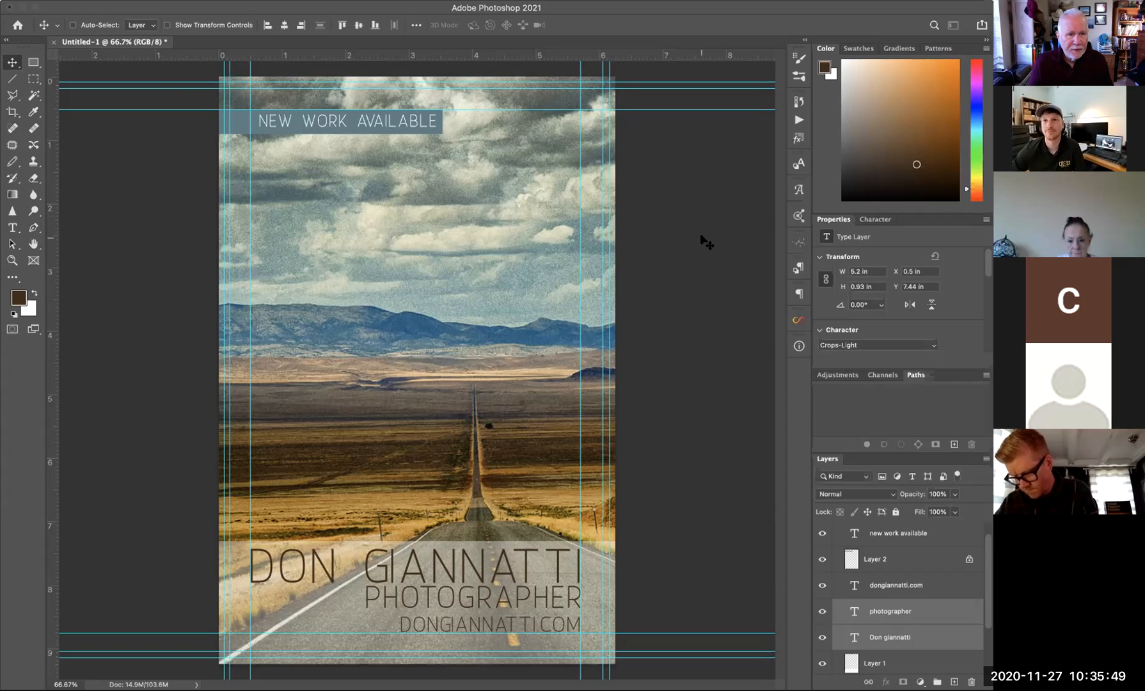
pyautogui.click(54, 42)
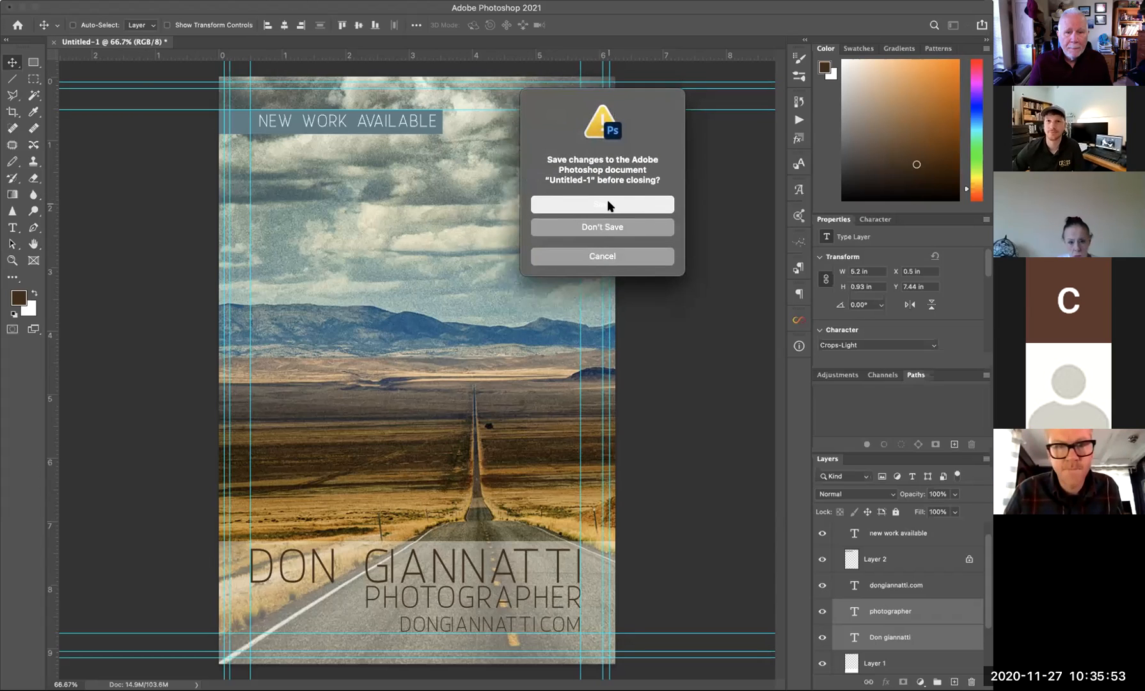
pyautogui.click(606, 203)
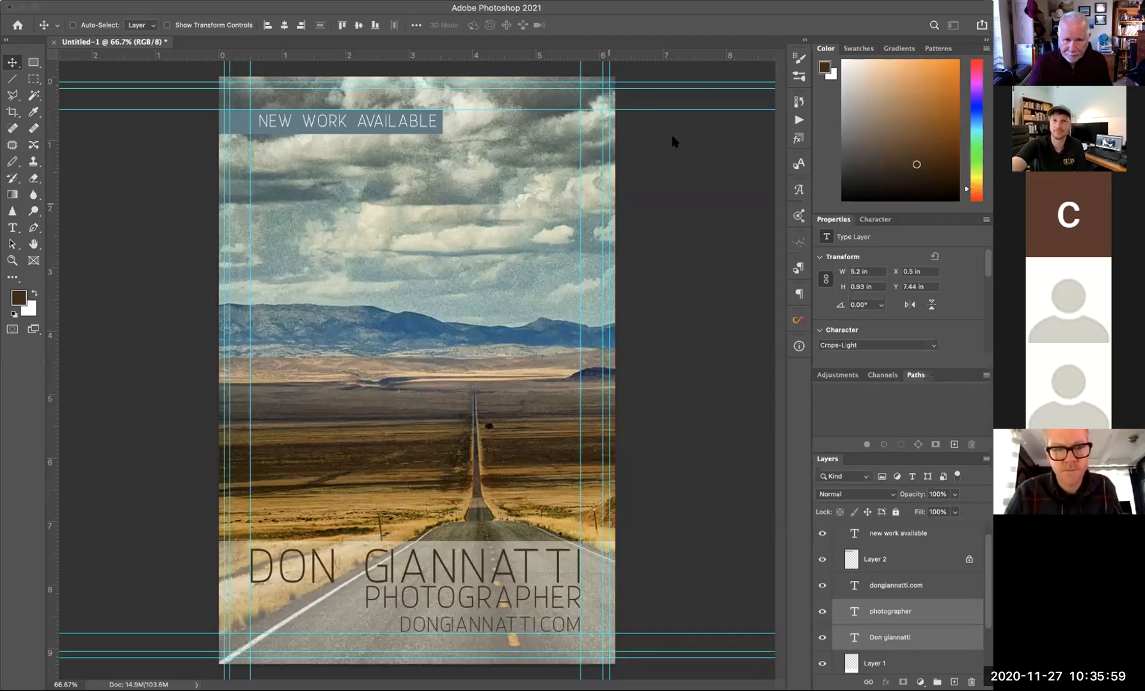
# - Save the layout to the Desktop as a Photoshop file named 'number 1'
pyautogui.press('super+s')
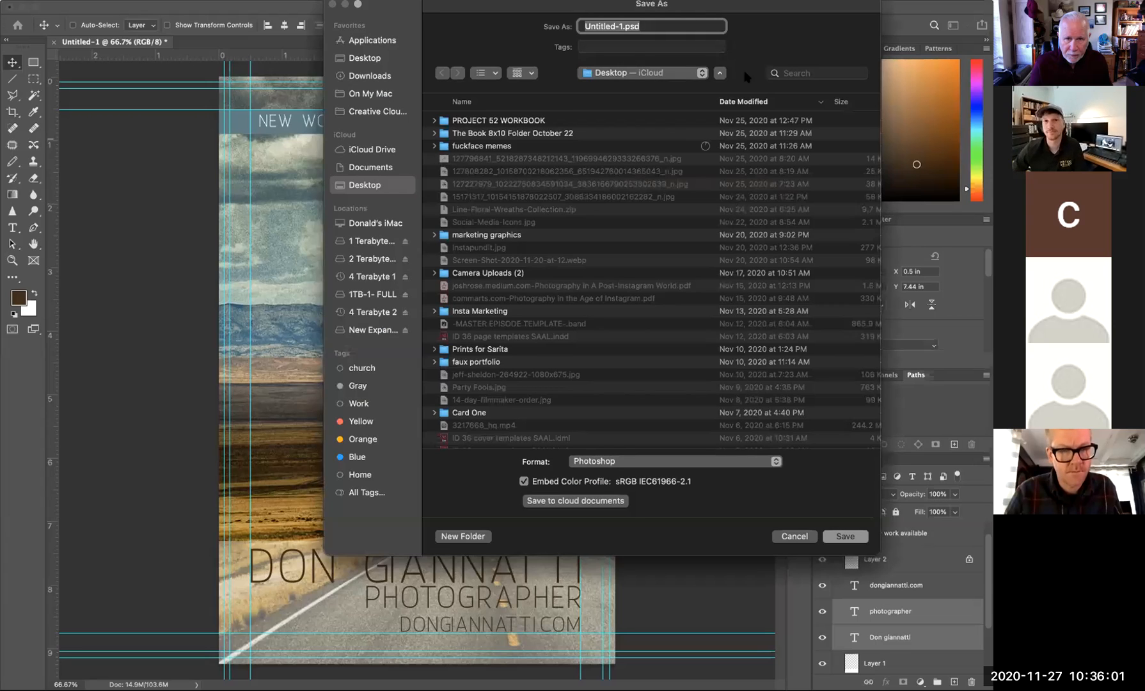
pyautogui.click(618, 27)
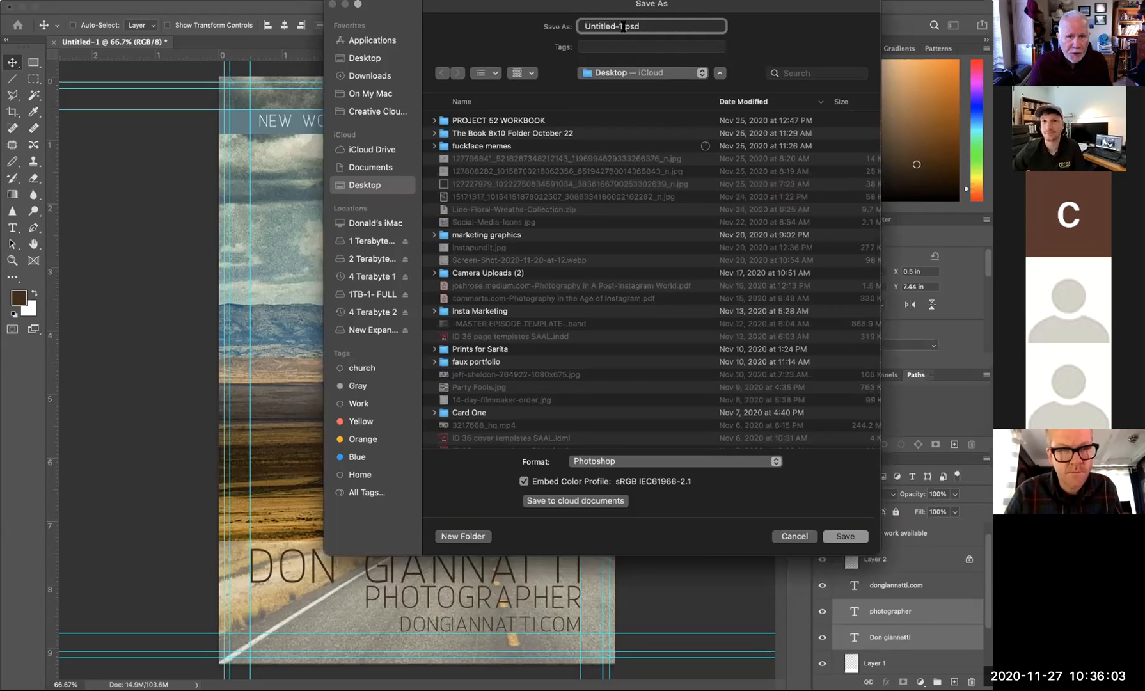
pyautogui.doubleClick(618, 26)
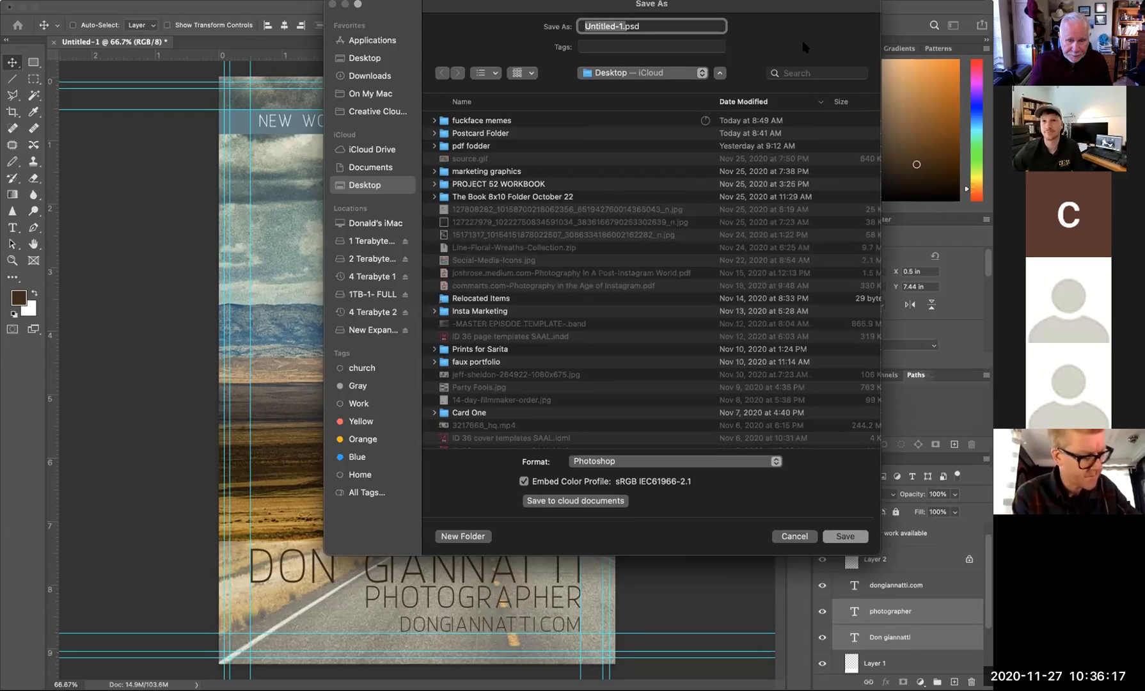
pyautogui.write('number 1')
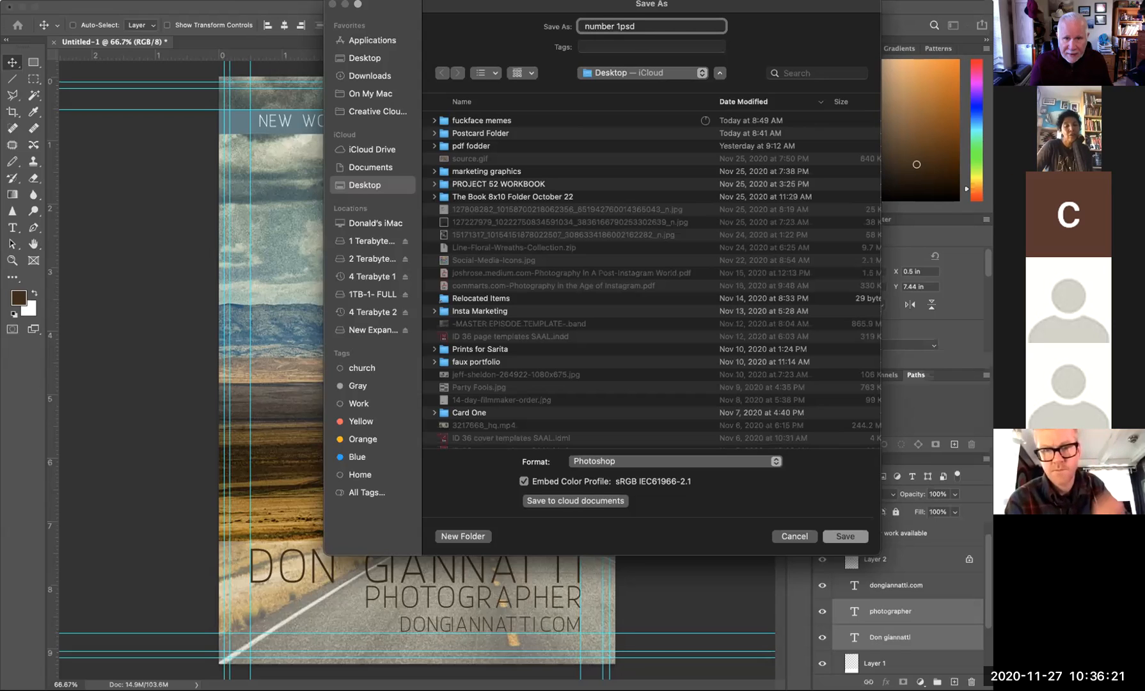
pyautogui.press('Return')
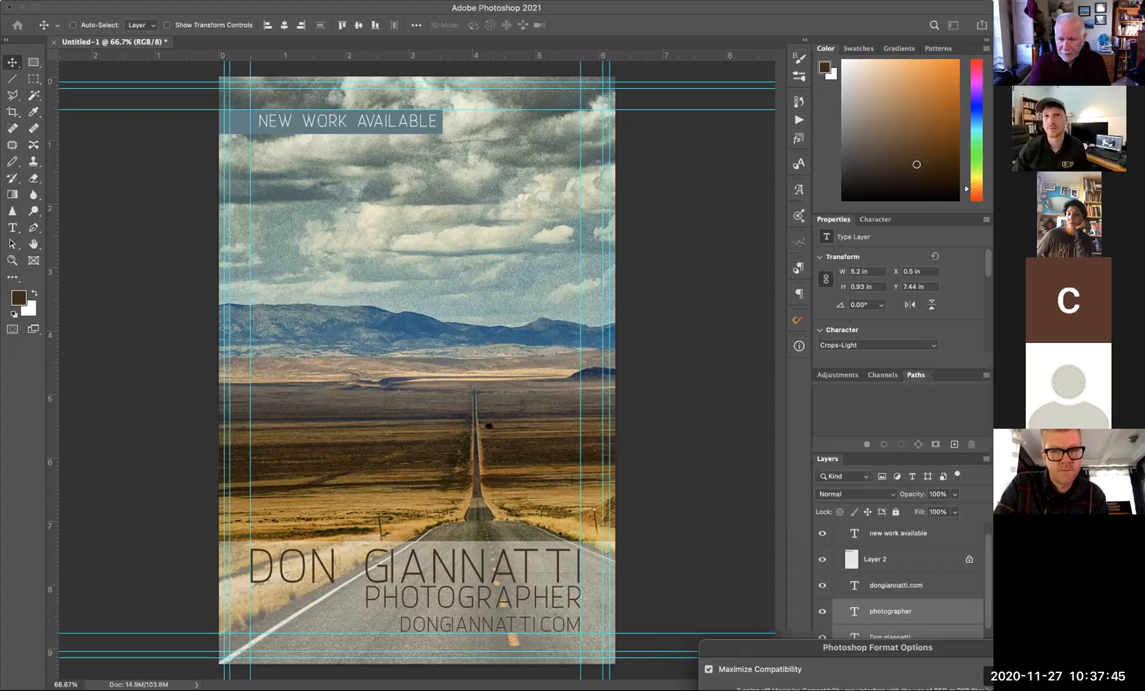
# - Dismiss the format options, collapse and hide the 'back' group, and show the Cover group
pyautogui.press('Return')
pyautogui.moveTo(988, 558)
pyautogui.mouseDown()
pyautogui.moveTo(988, 601)
pyautogui.moveTo(989, 544)
pyautogui.mouseUp()
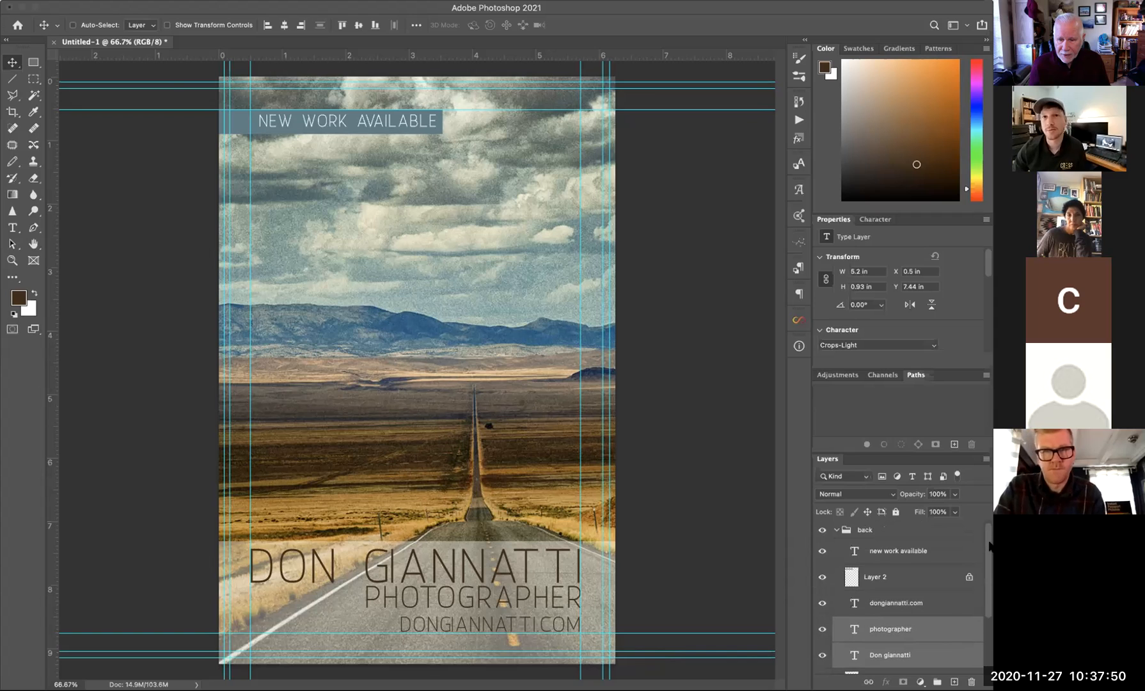
pyautogui.click(836, 529)
pyautogui.click(821, 531)
pyautogui.click(822, 546)
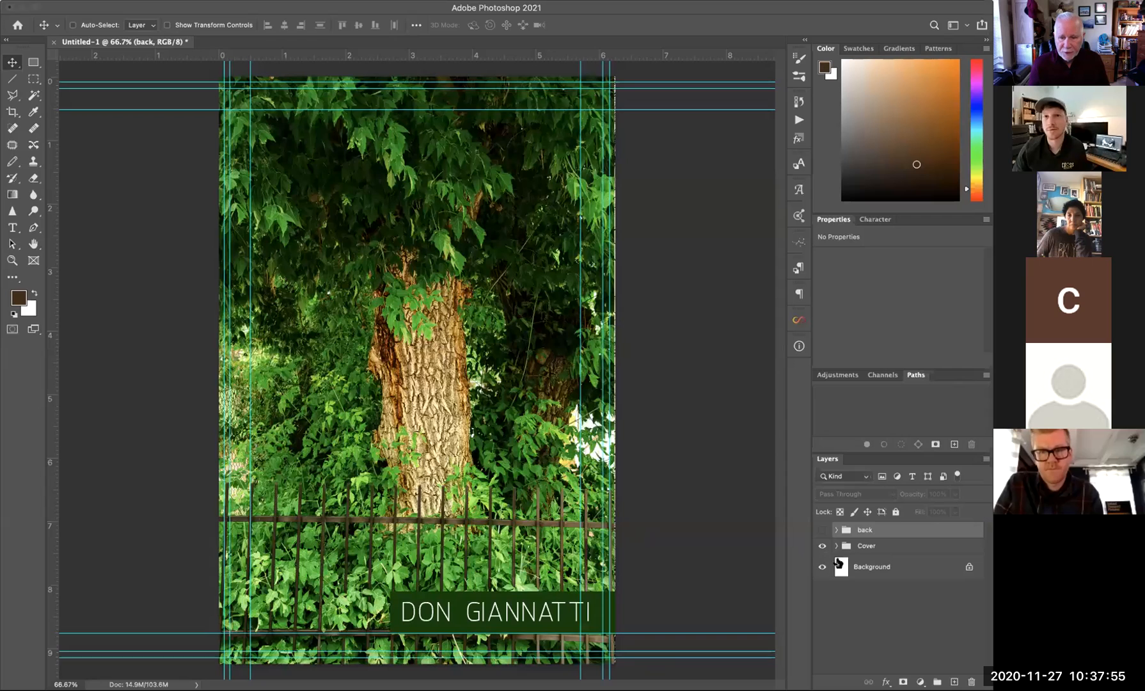
# - Hide the green Tree layer in Cover to reveal the cacti-spikes photo, then show 'back' again
pyautogui.click(835, 546)
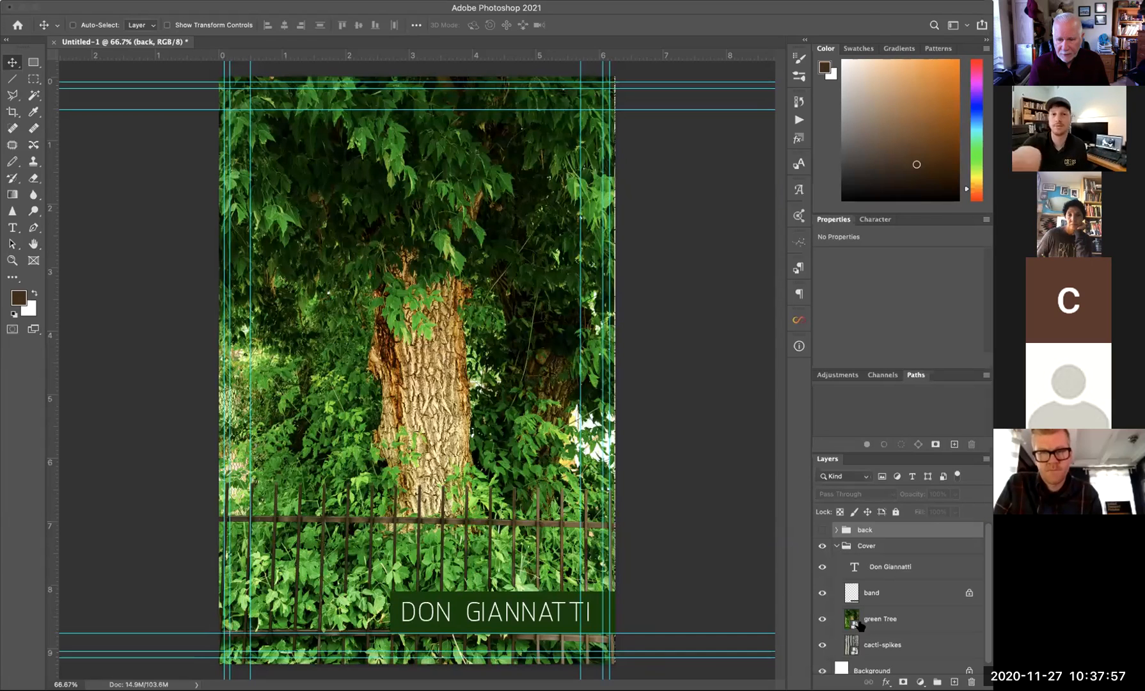
pyautogui.click(822, 619)
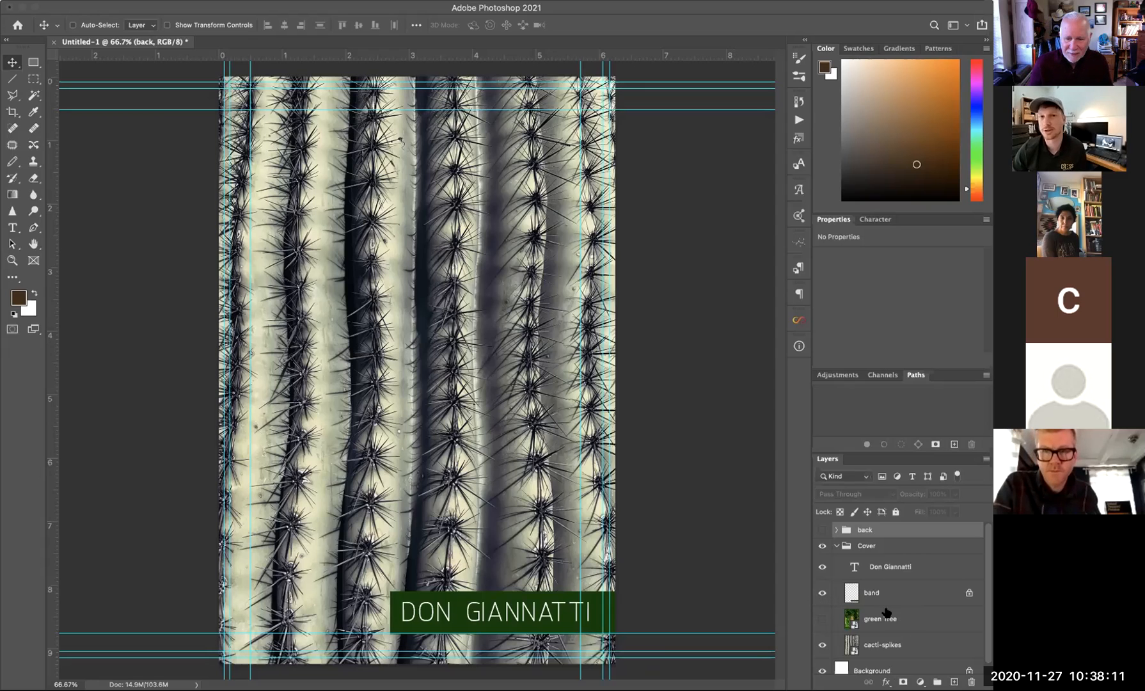
pyautogui.click(835, 546)
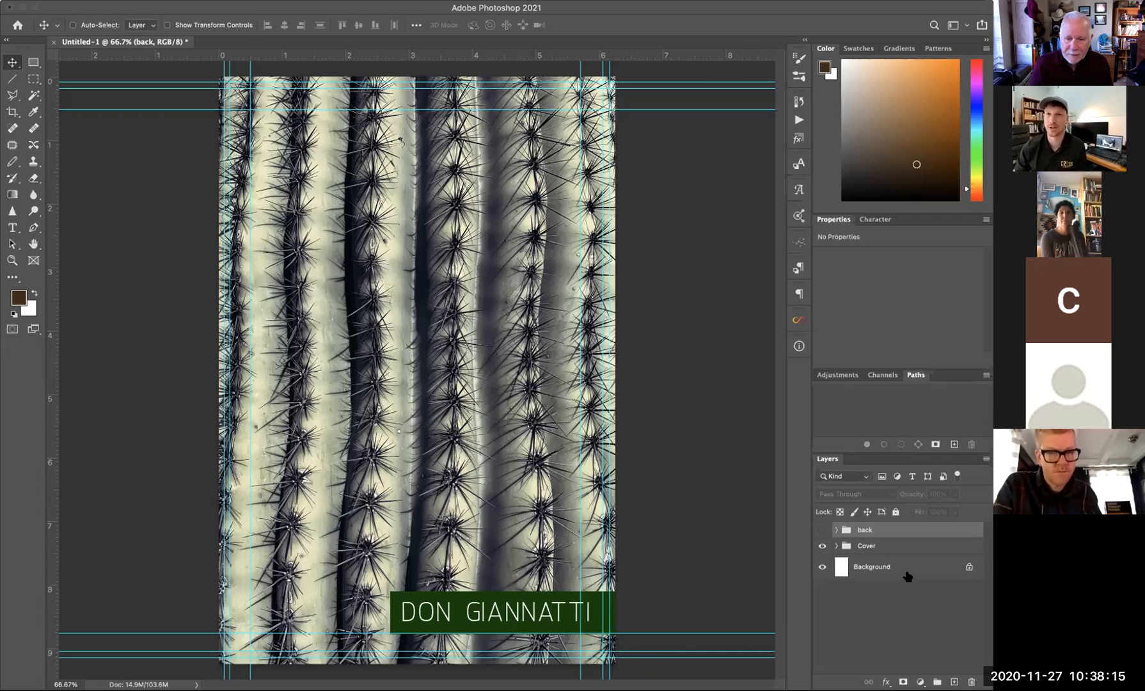
pyautogui.click(821, 531)
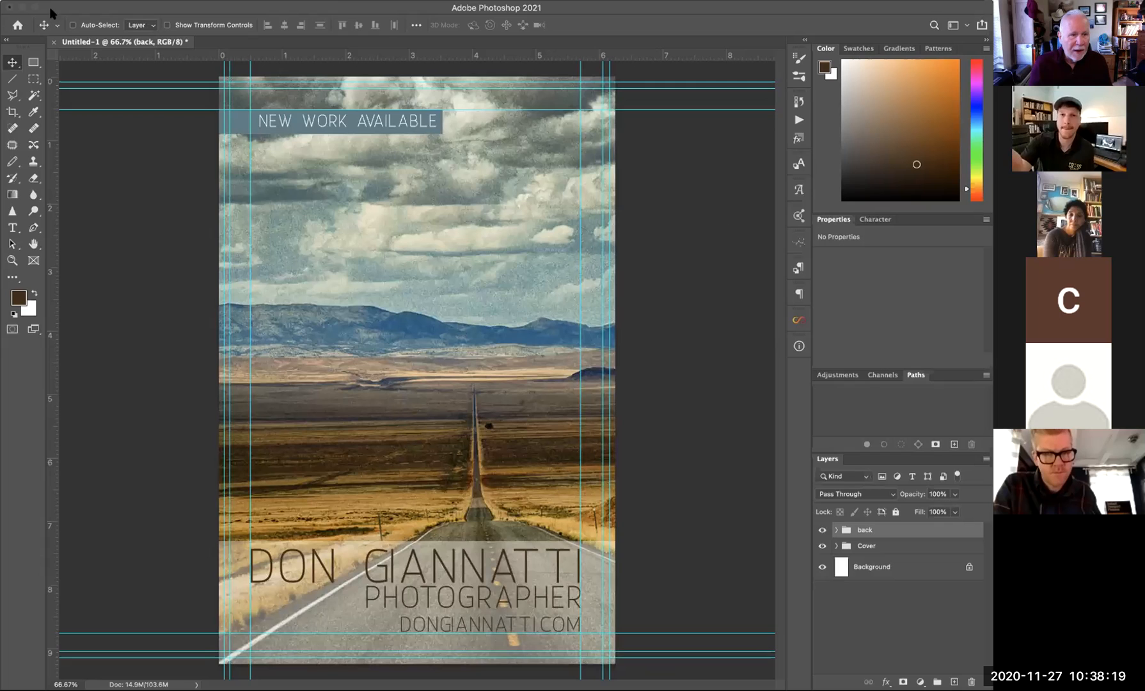
# - Save the layout with its Photoshop format options and close the document
pyautogui.click(54, 42)
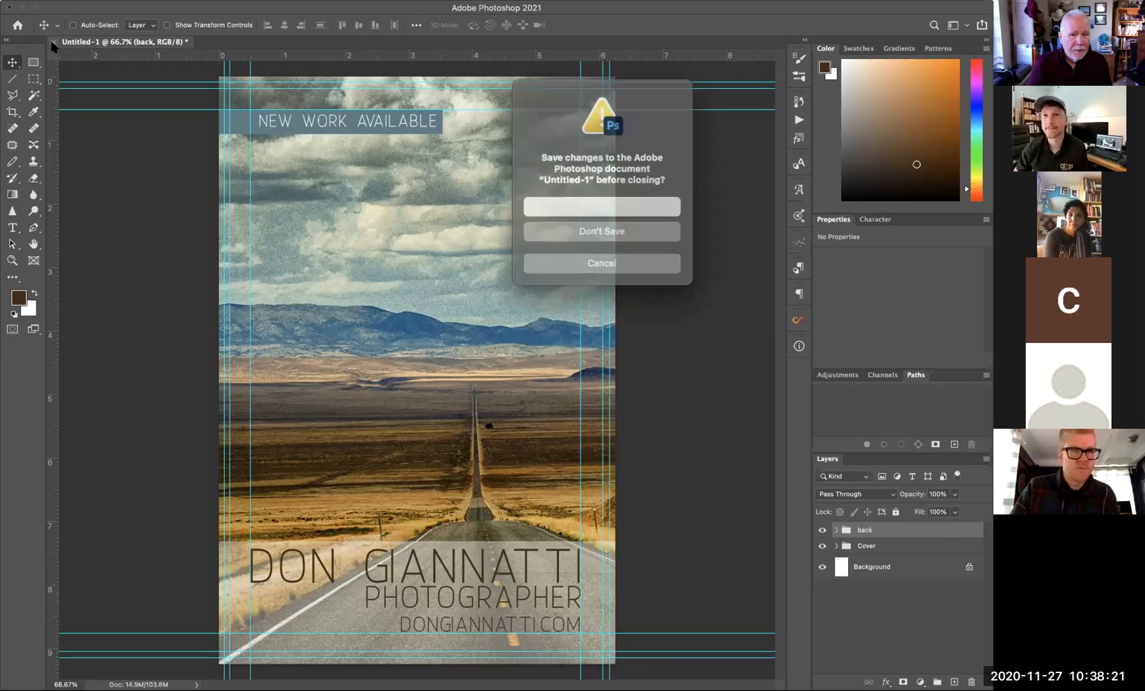
pyautogui.click(581, 206)
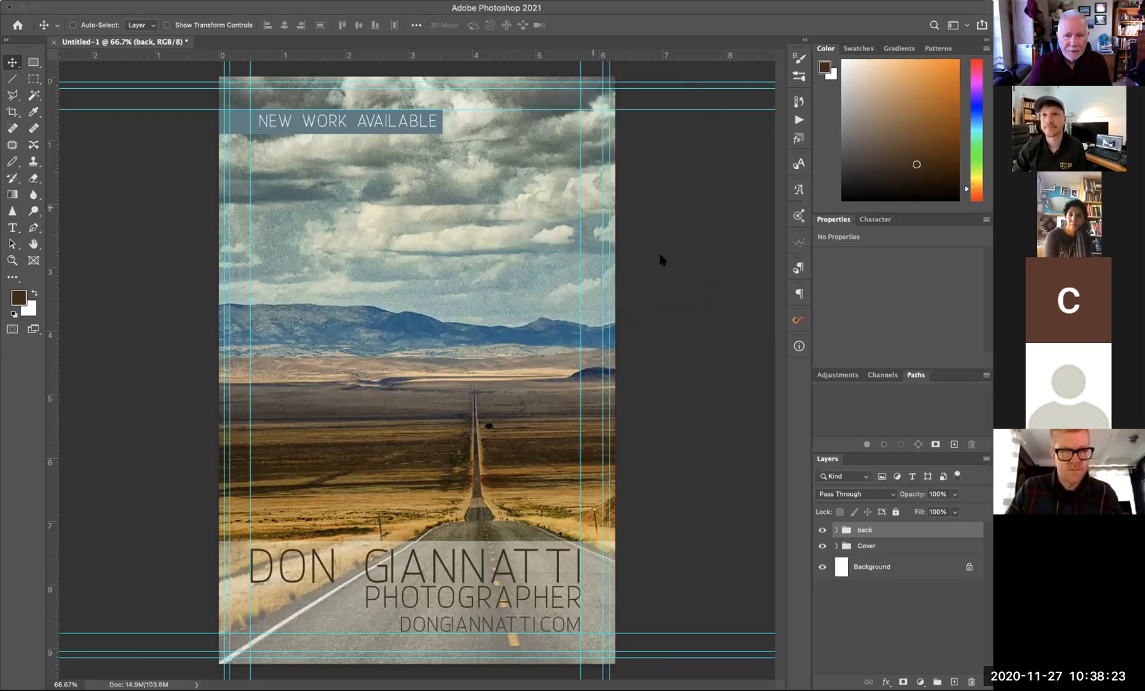
pyautogui.click(846, 540)
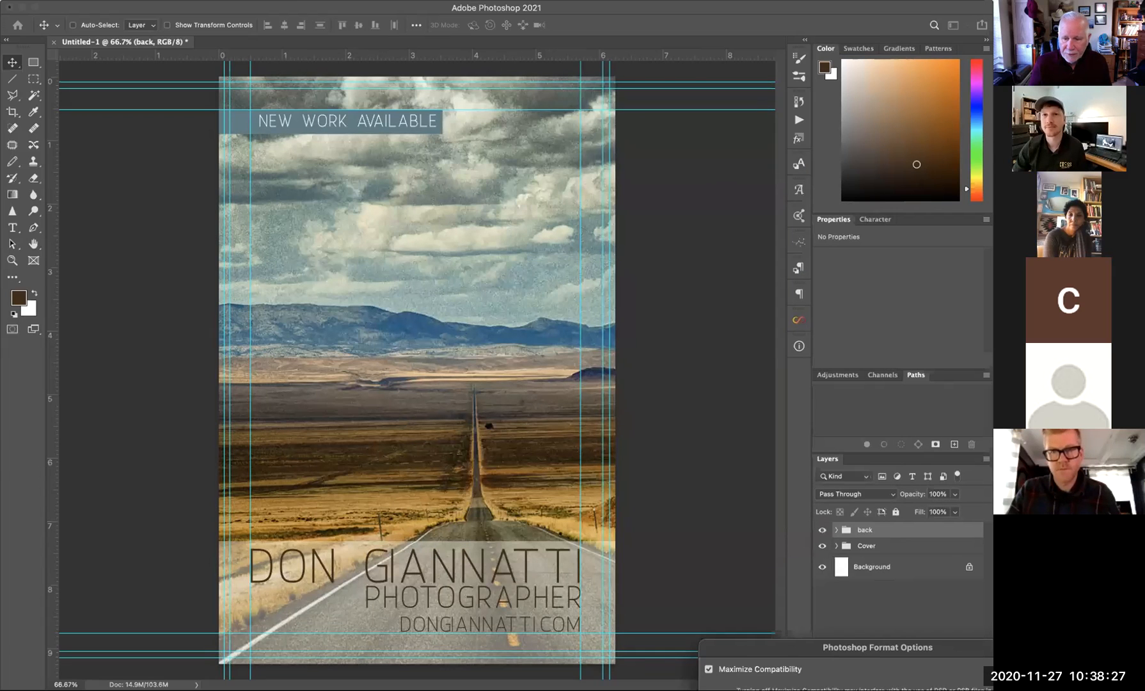
pyautogui.press('Return')
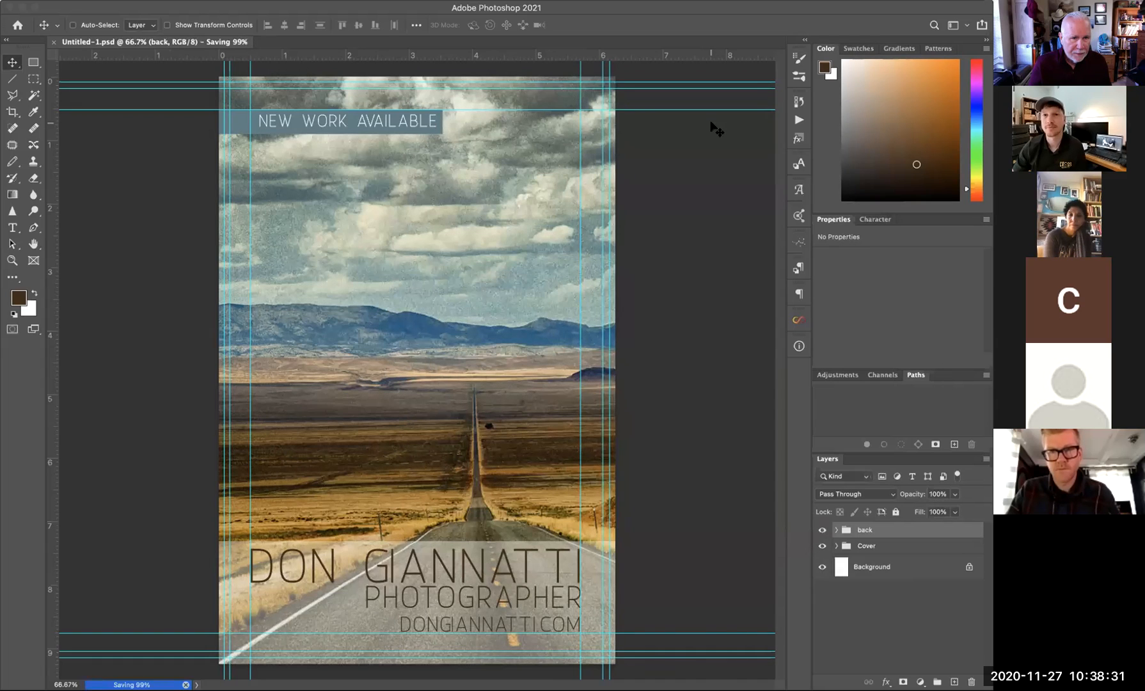
pyautogui.press('super+w')
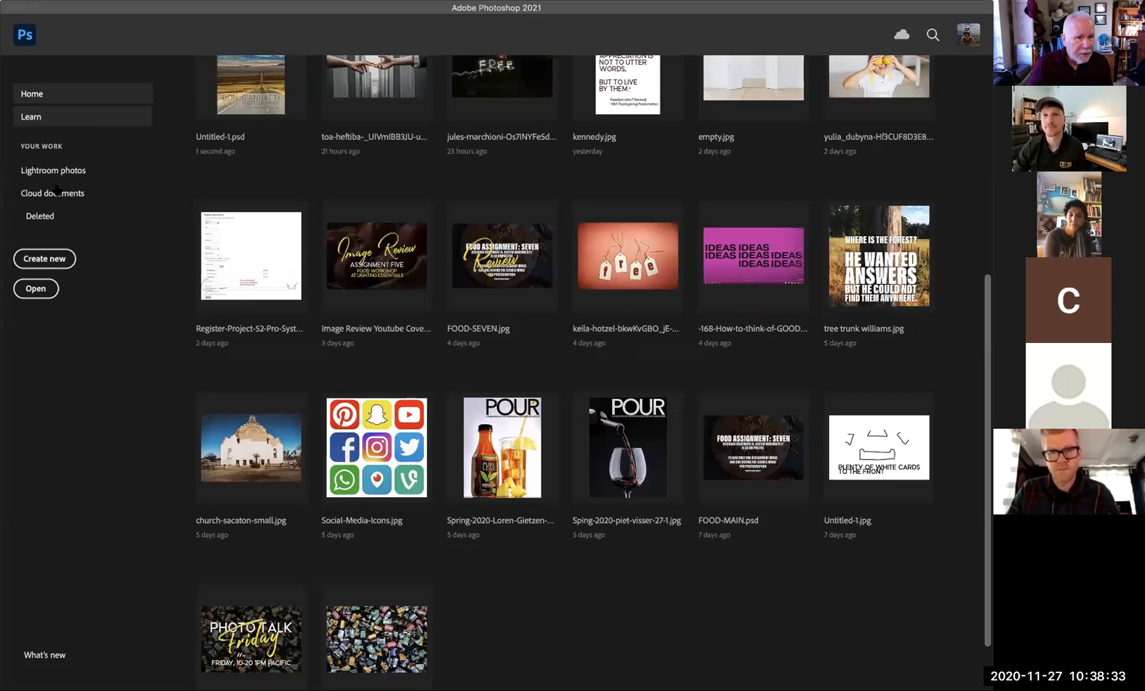
# - Create a new landscape document 9.25 × 6.25 in at 300 ppi
pyautogui.click(56, 259)
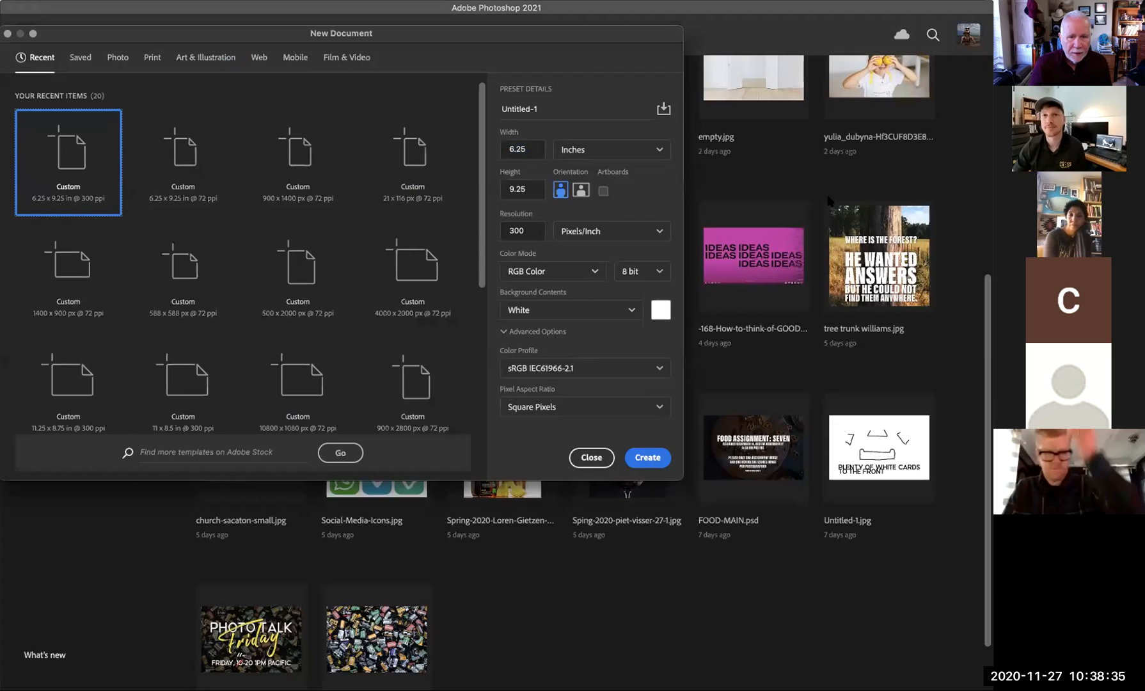
pyautogui.click(581, 189)
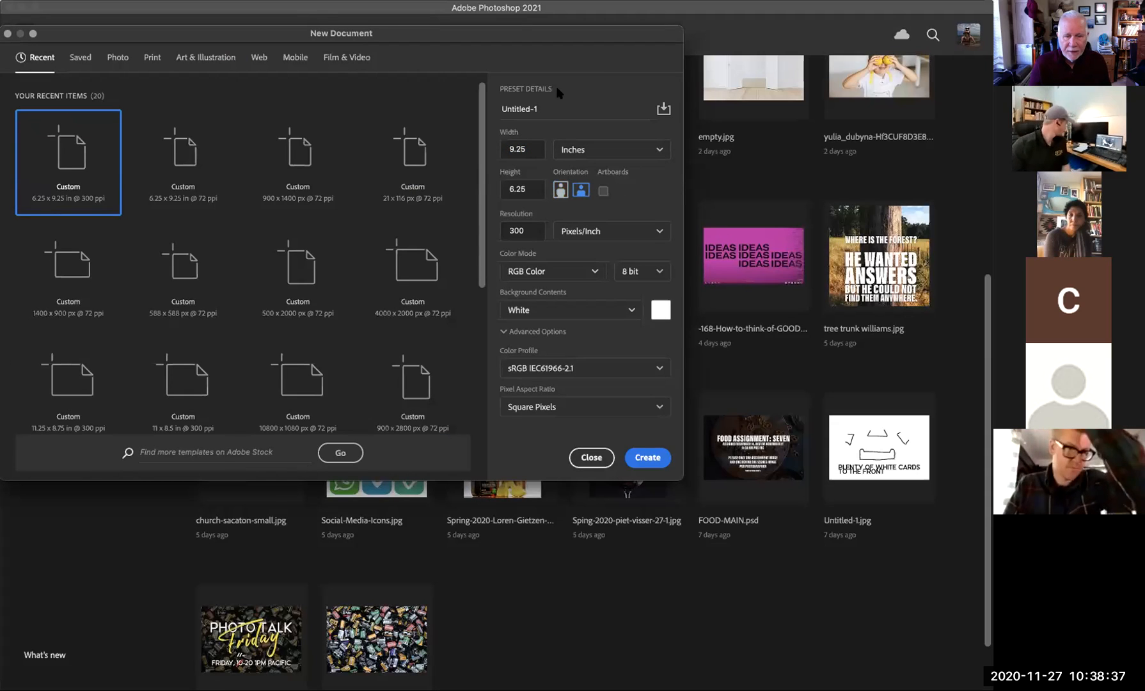
pyautogui.click(629, 457)
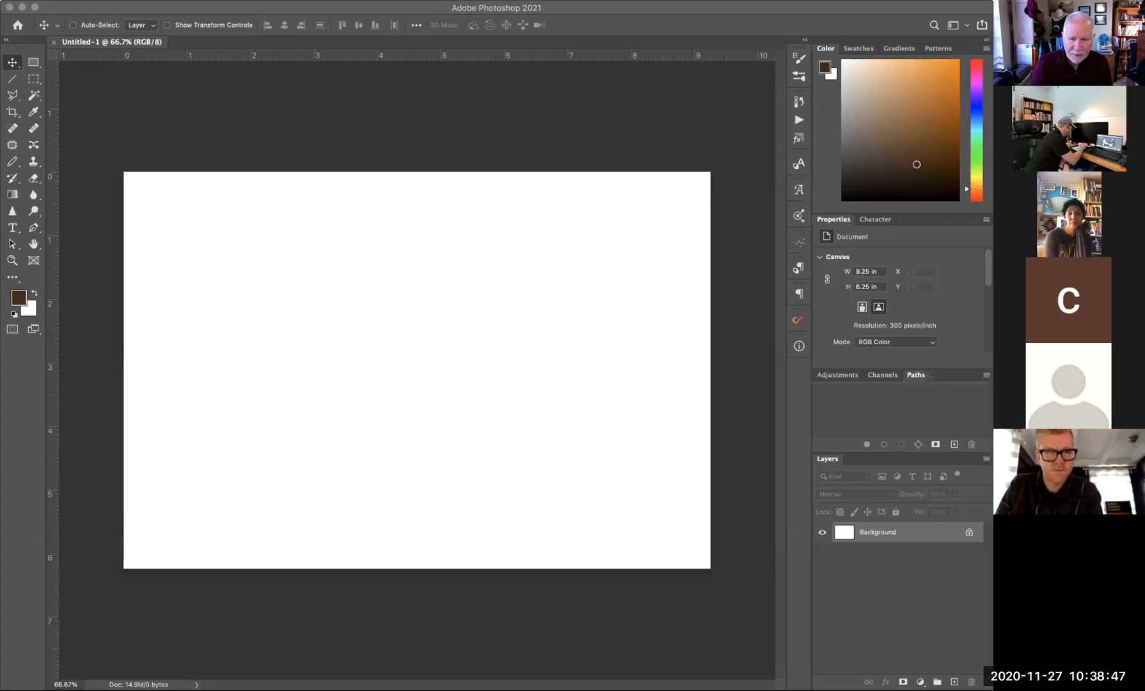
# - Scale the umbrella photo up from its corners so it fills the page
pyautogui.click(321, 330)
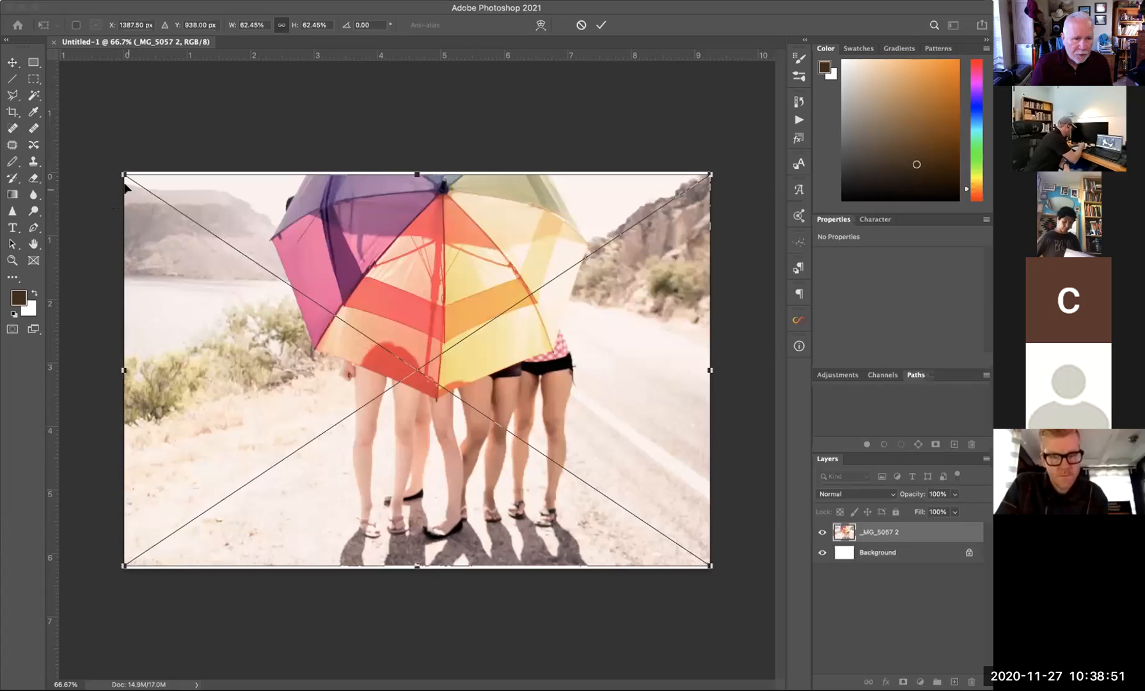
pyautogui.moveTo(124, 182); pyautogui.dragTo(113, 167)
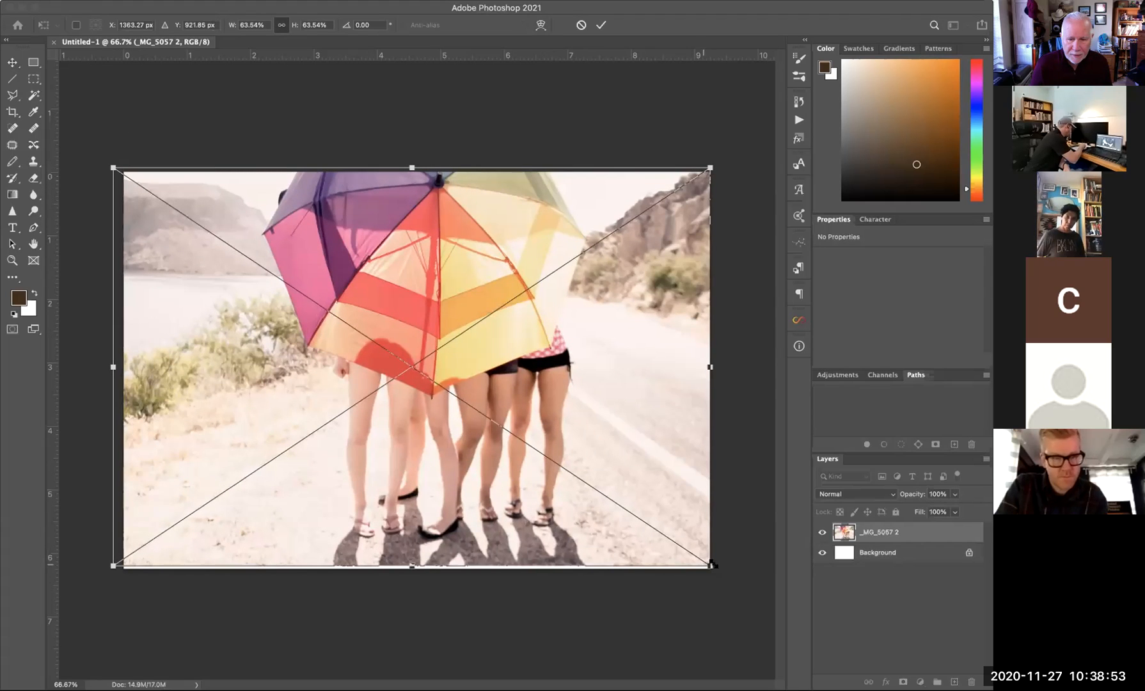
pyautogui.moveTo(711, 564); pyautogui.dragTo(722, 573)
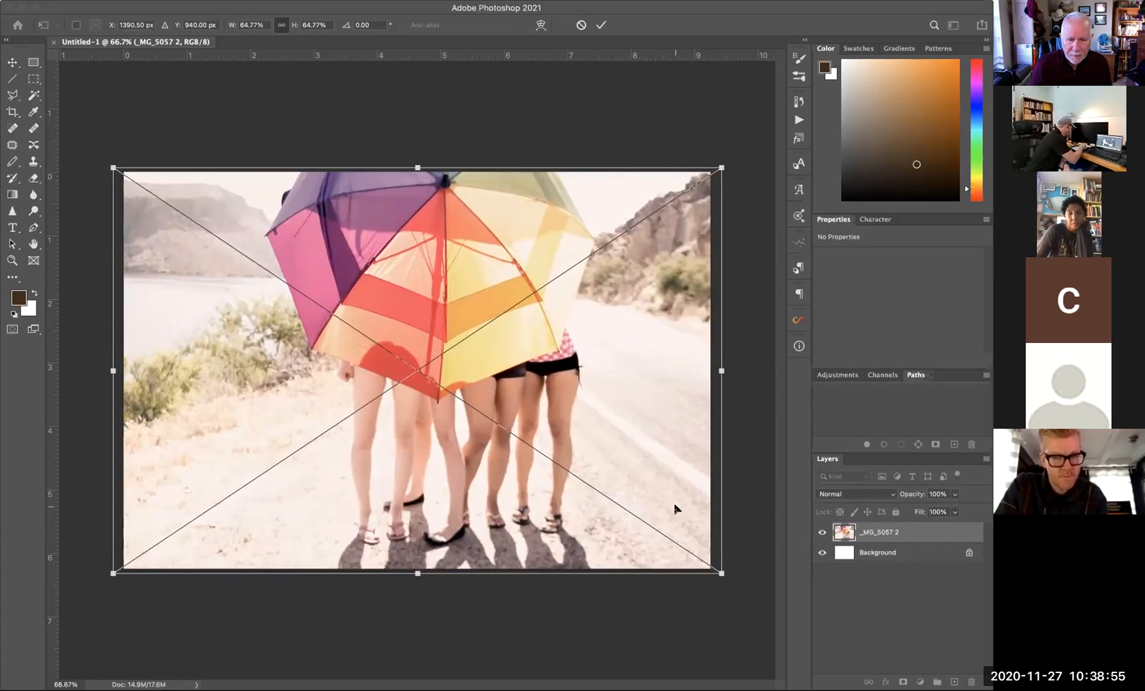
pyautogui.press('Return')
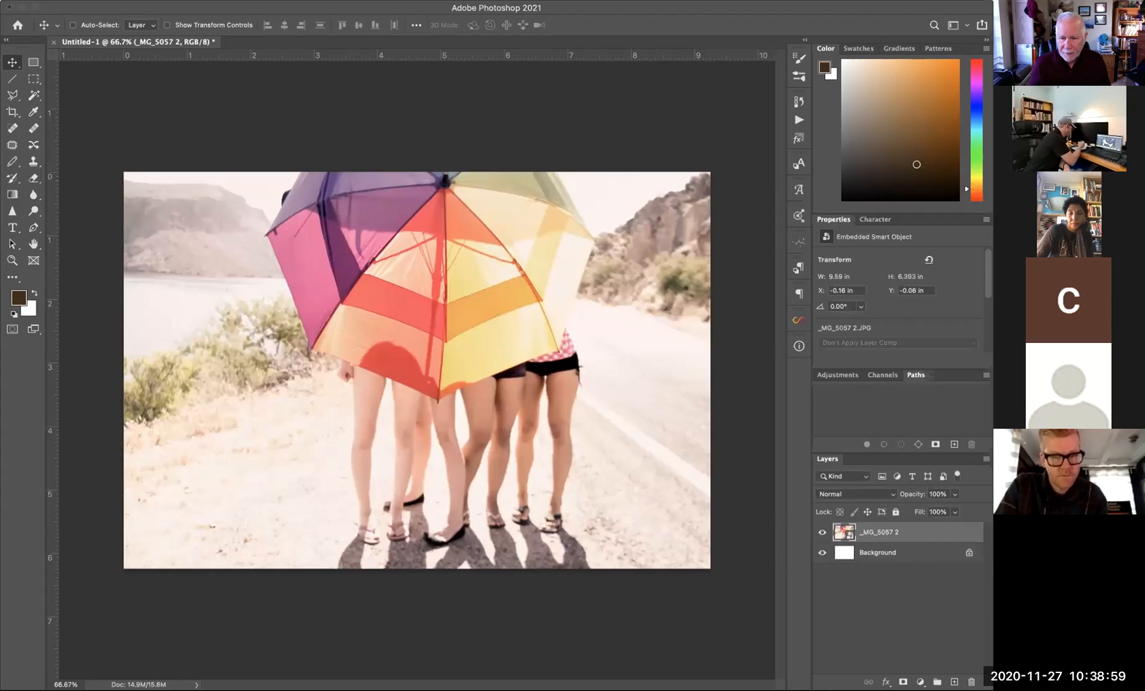
# - Create a layer group named 'cover' and move the _MG_5057 2 photo into it
pyautogui.click(936, 681)
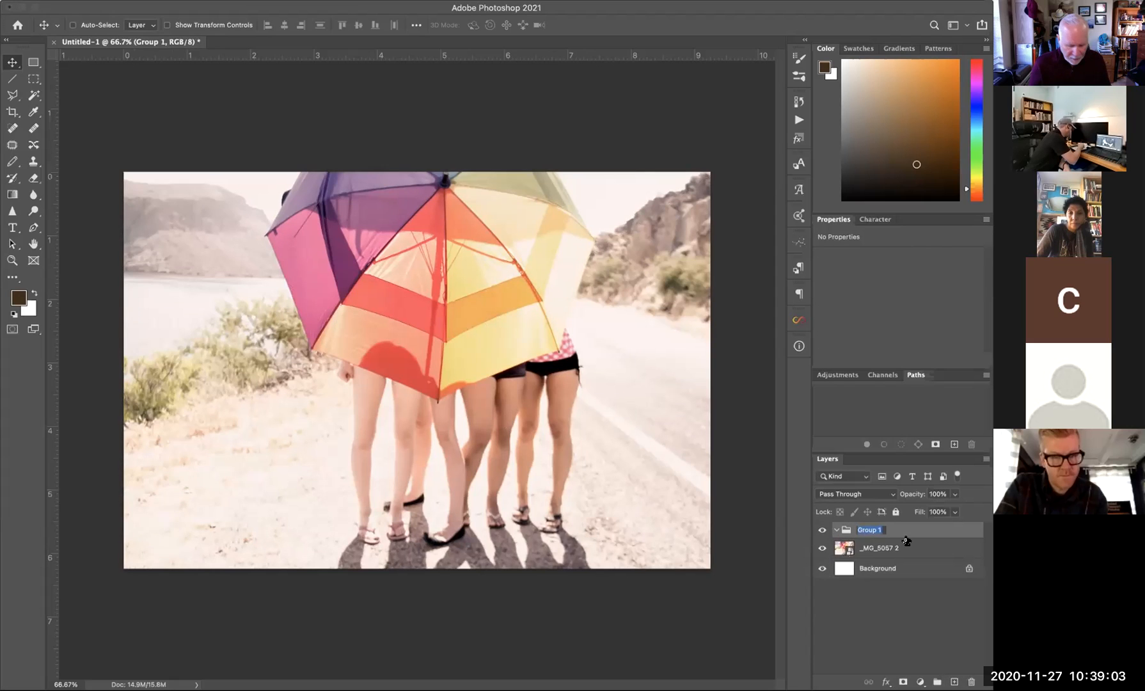
pyautogui.write('cover')
pyautogui.press('Return')
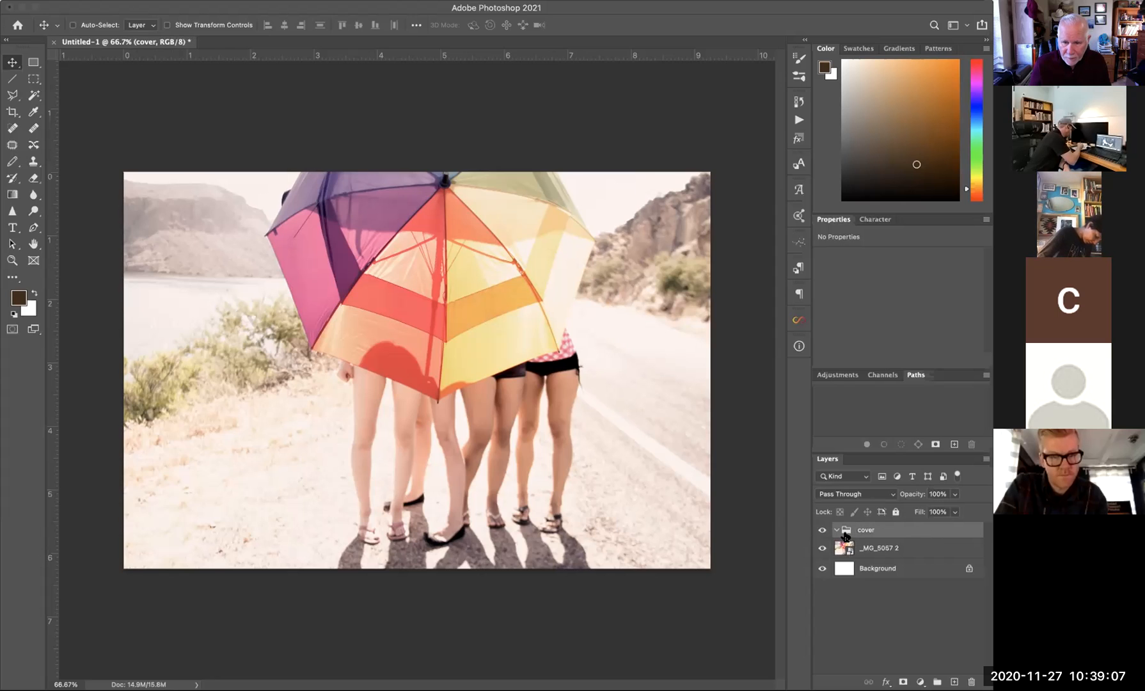
pyautogui.moveTo(877, 548); pyautogui.dragTo(841, 536)
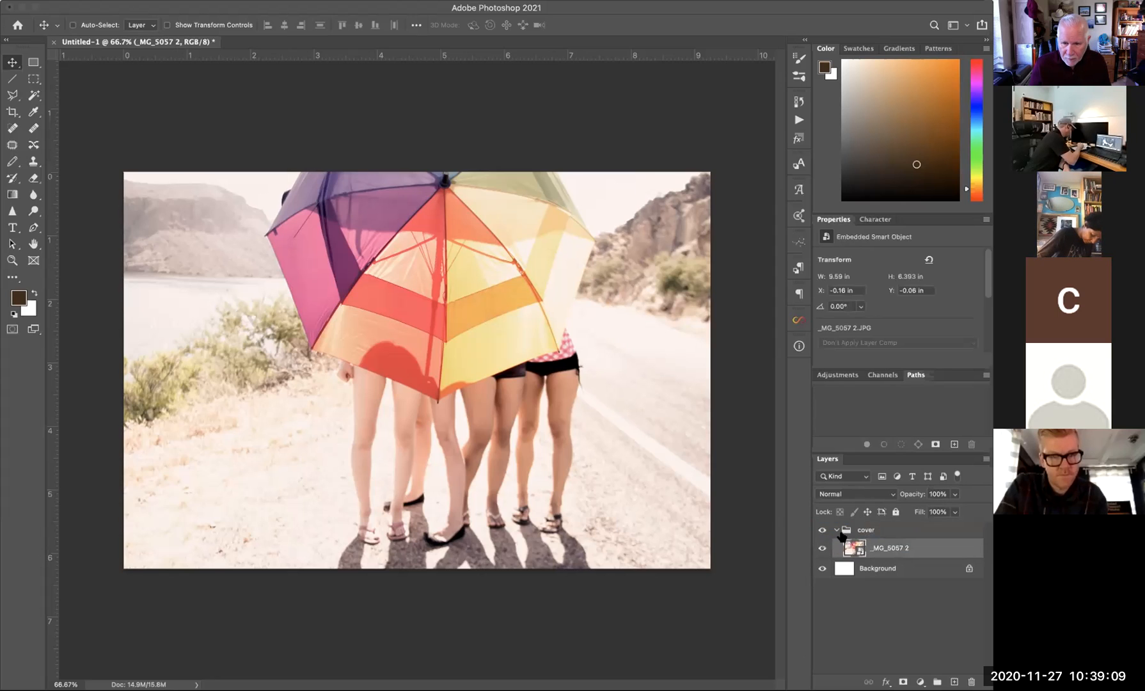
pyautogui.click(835, 530)
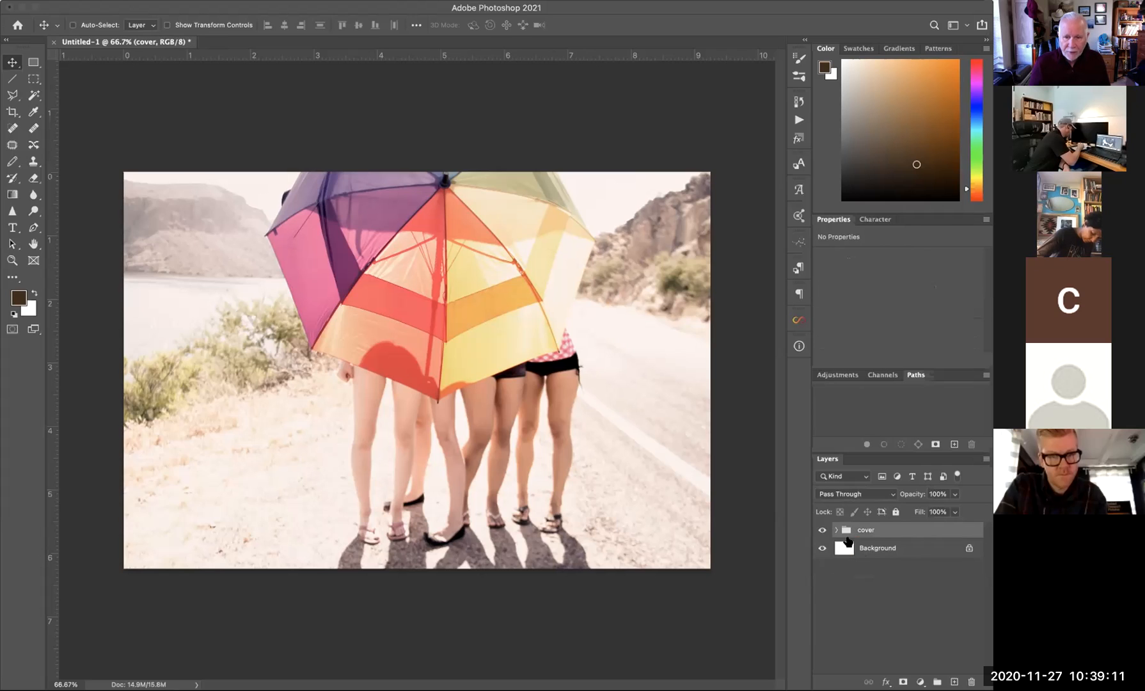
pyautogui.click(836, 529)
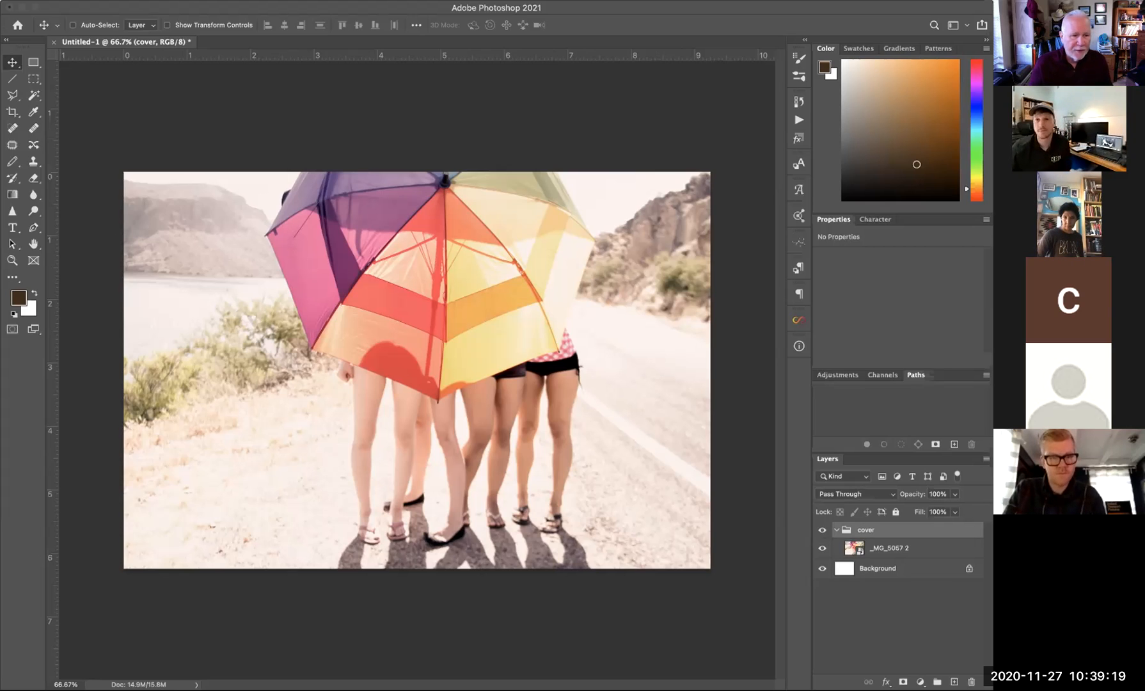
# - Add a DON GIANNATTI text layer and move it to the lower left at Y 4.18 in
pyautogui.click(13, 230)
pyautogui.click(172, 472)
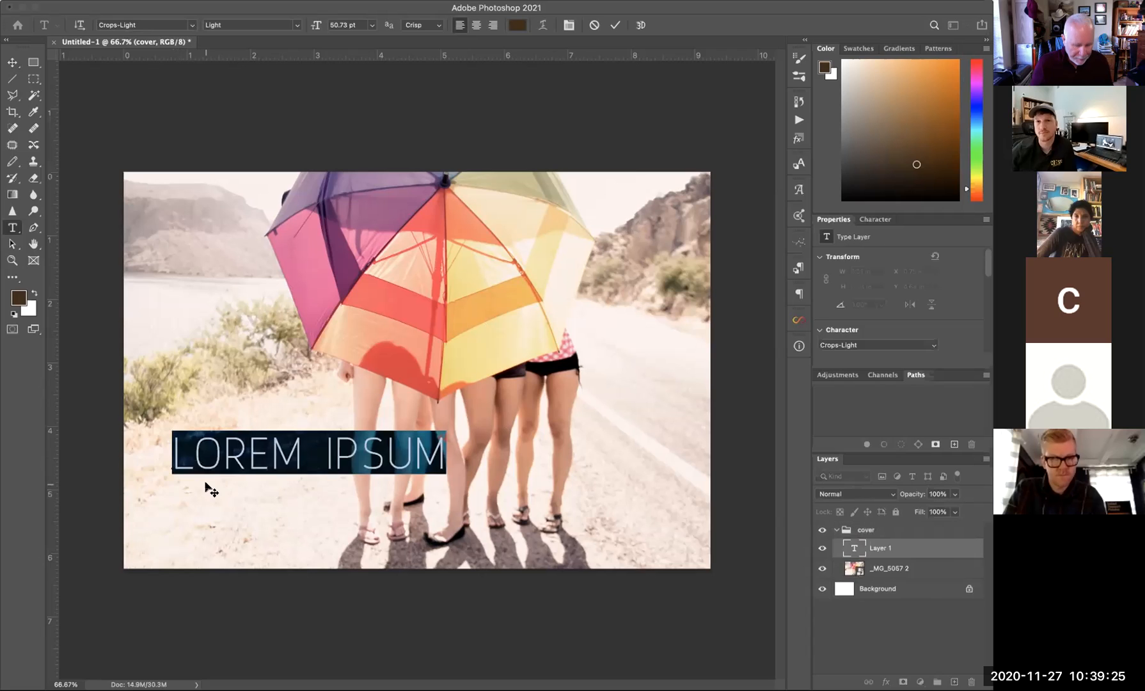
pyautogui.write('DON GIANNAT')
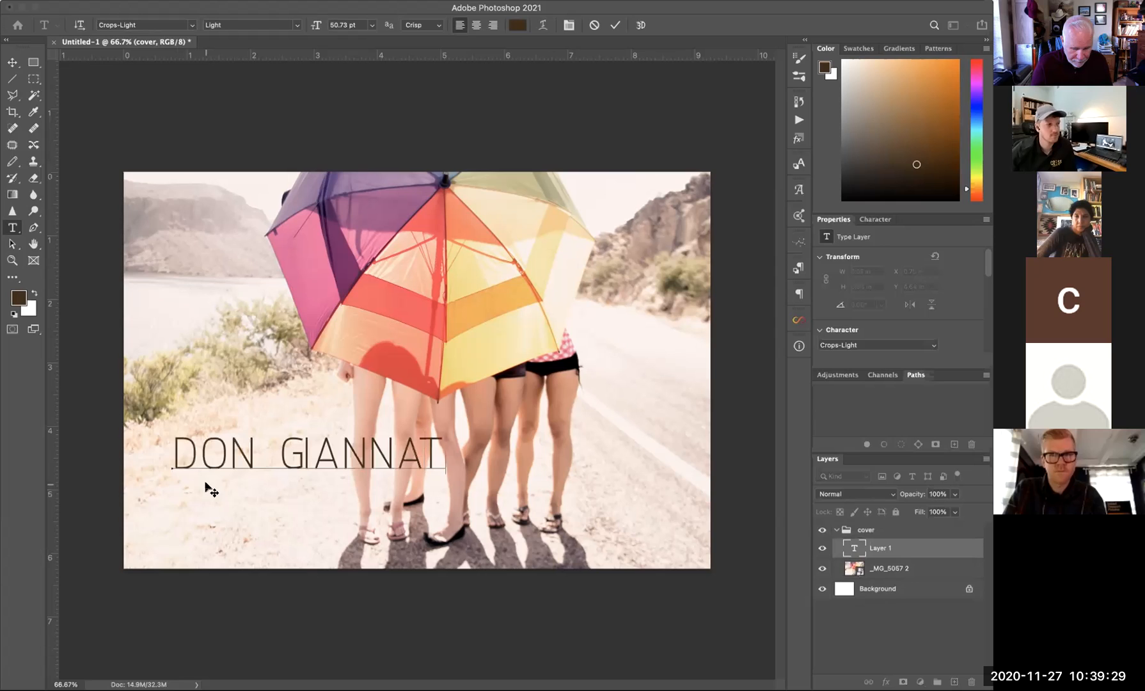
pyautogui.write('TI LI')
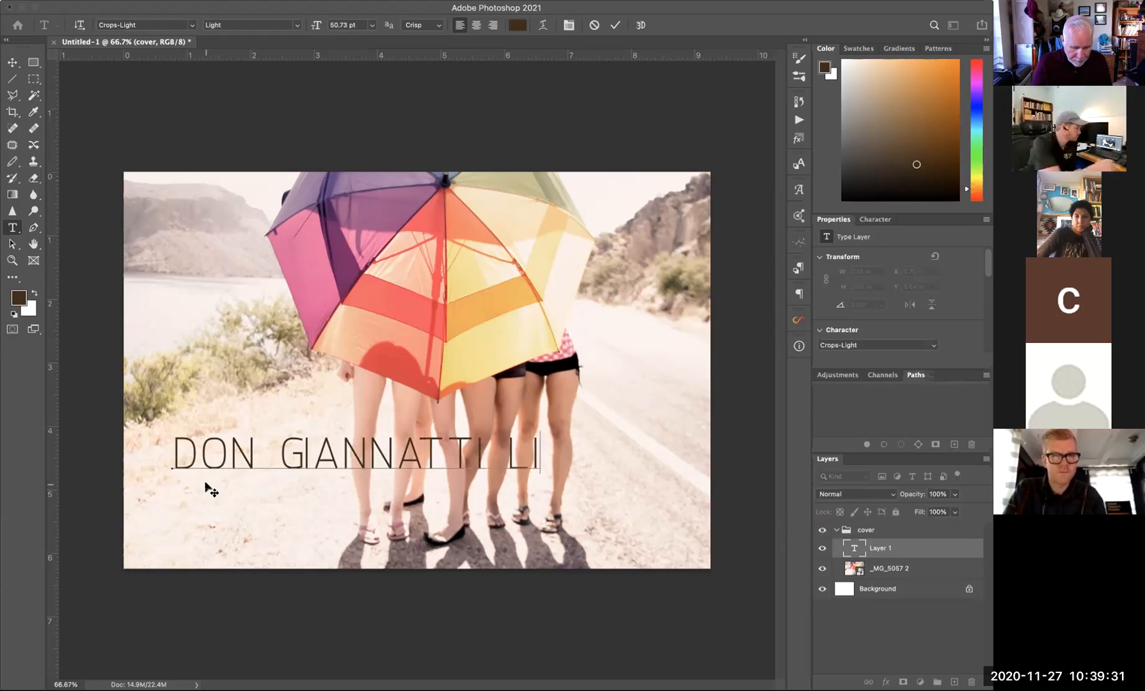
pyautogui.press('BackSpace')
pyautogui.press('BackSpace')
pyautogui.press('BackSpace')
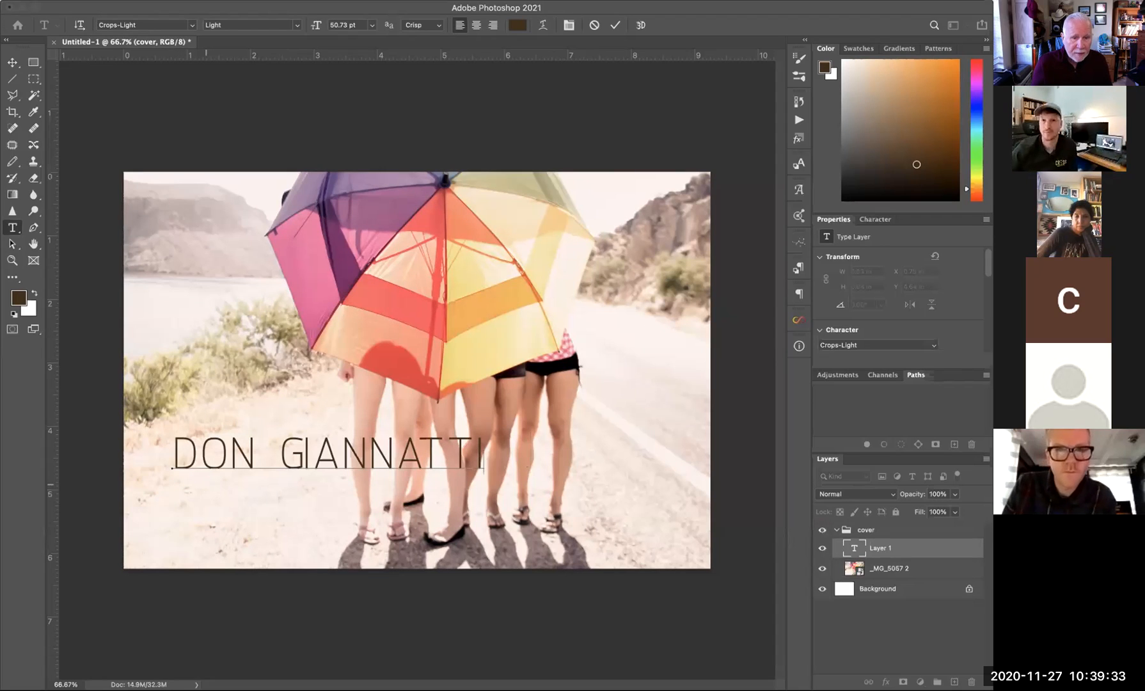
pyautogui.click(12, 62)
pyautogui.moveTo(337, 454); pyautogui.dragTo(307, 463)
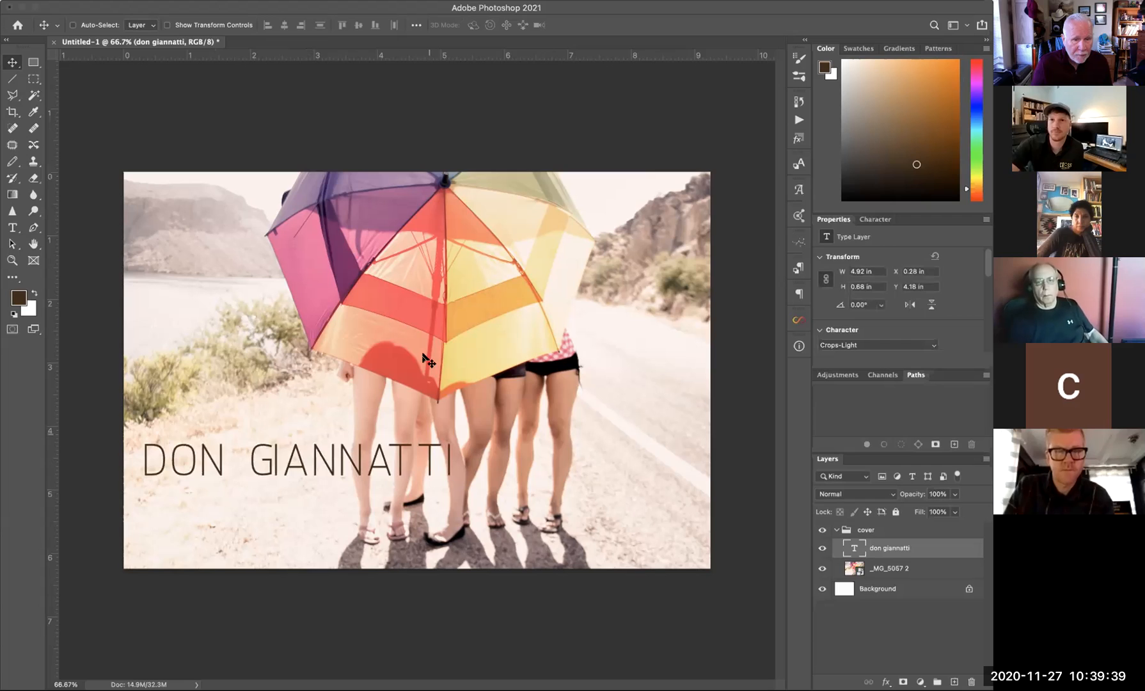
# - Type the two-line heading LIFESTYLE / PORTRAITS near the top left and select its text
pyautogui.click(12, 226)
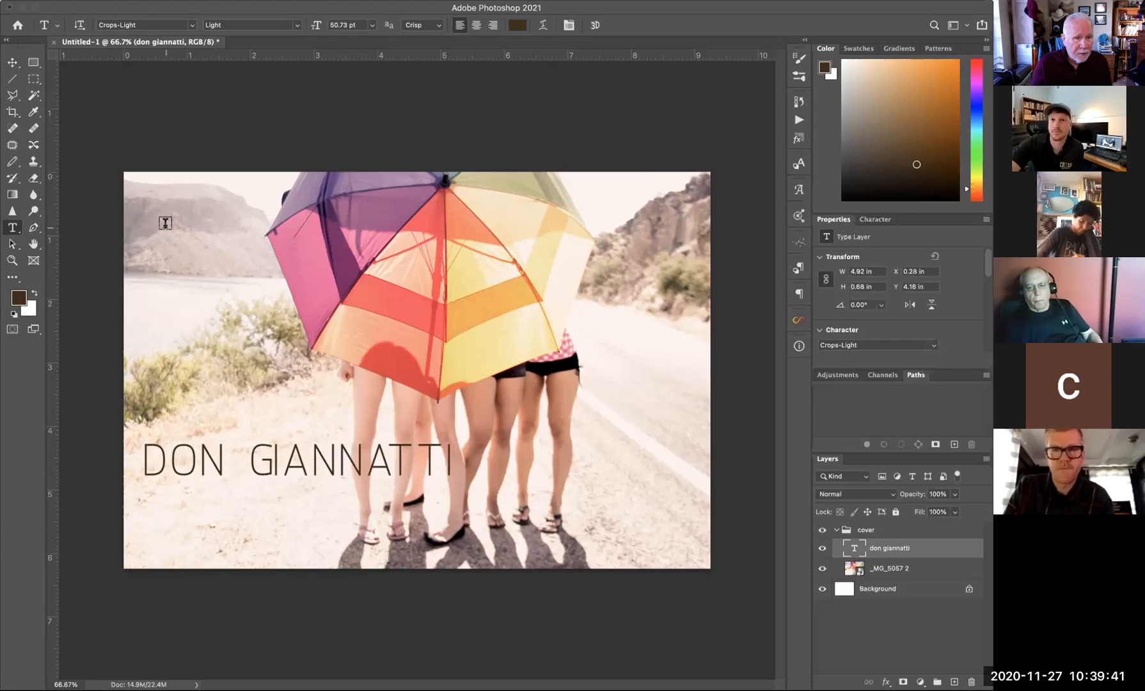
pyautogui.click(167, 224)
pyautogui.write('L')
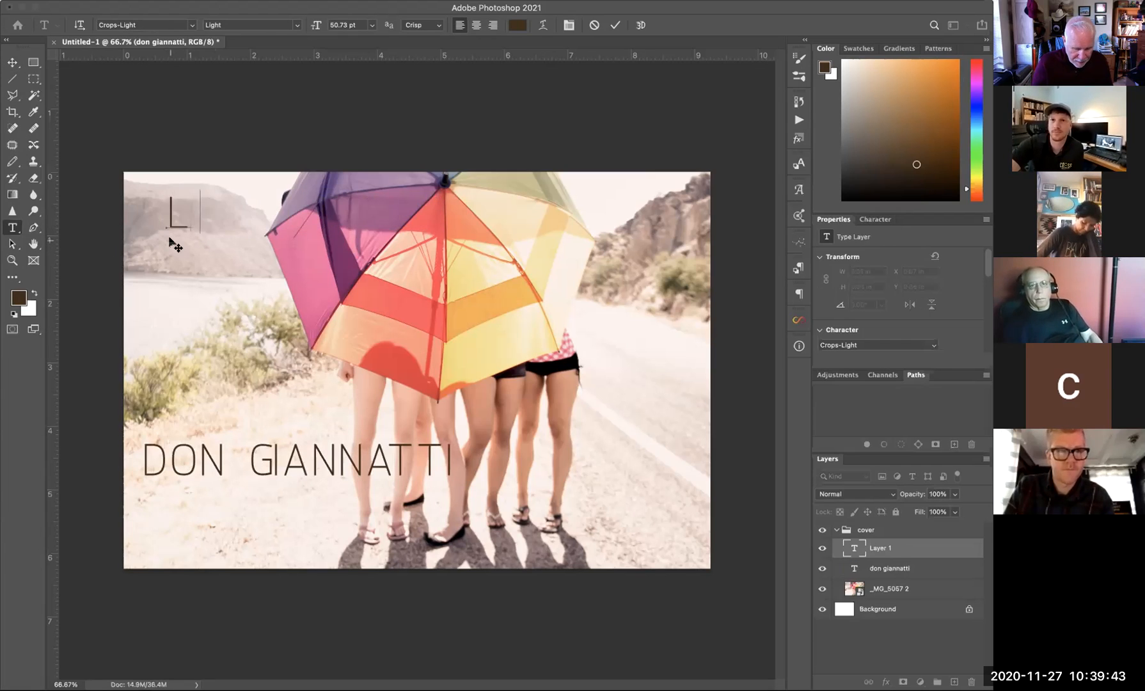
pyautogui.write('IFESTYLE')
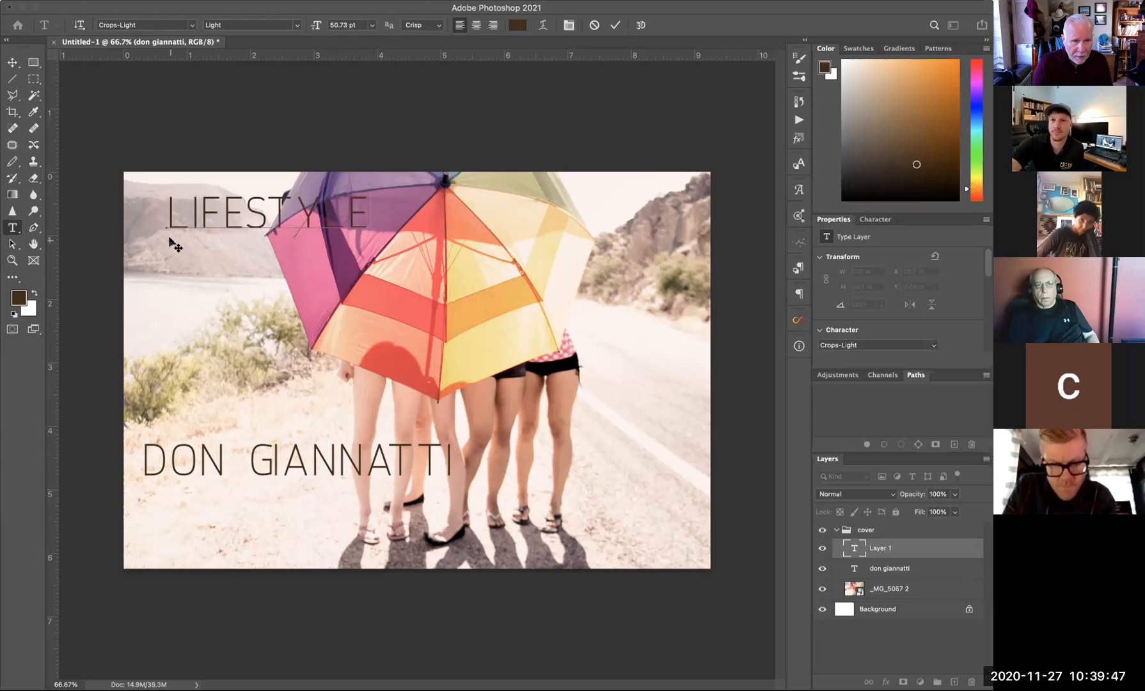
pyautogui.press('Return')
pyautogui.write('PO')
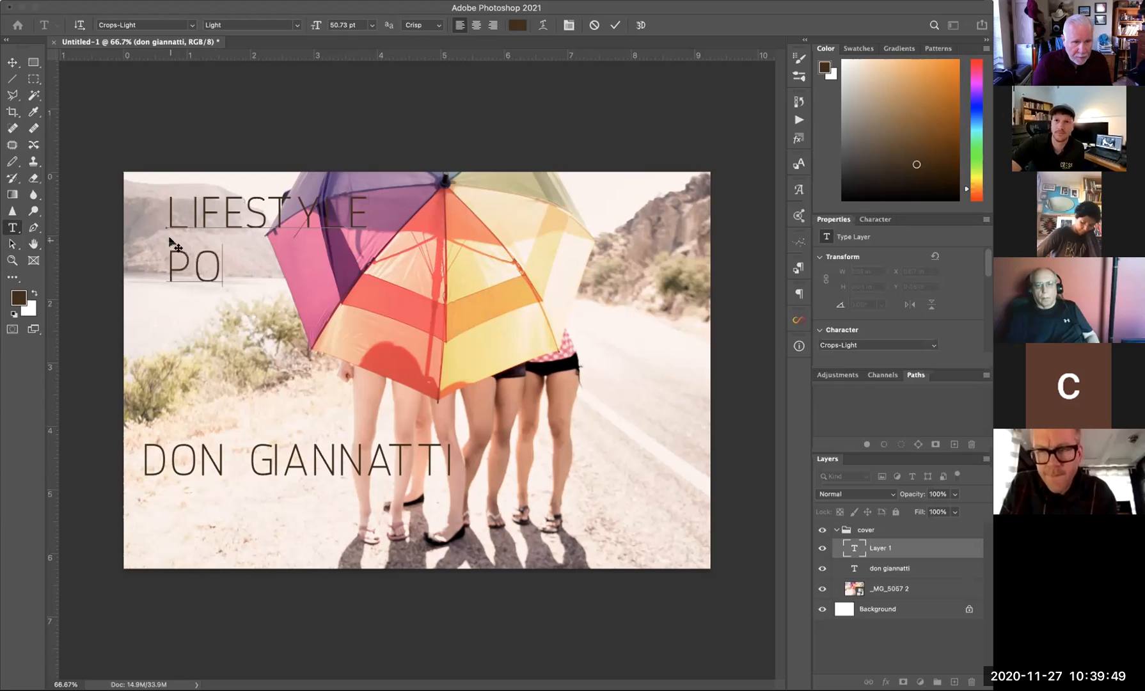
pyautogui.write('RTRAITSA')
pyautogui.press('BackSpace')
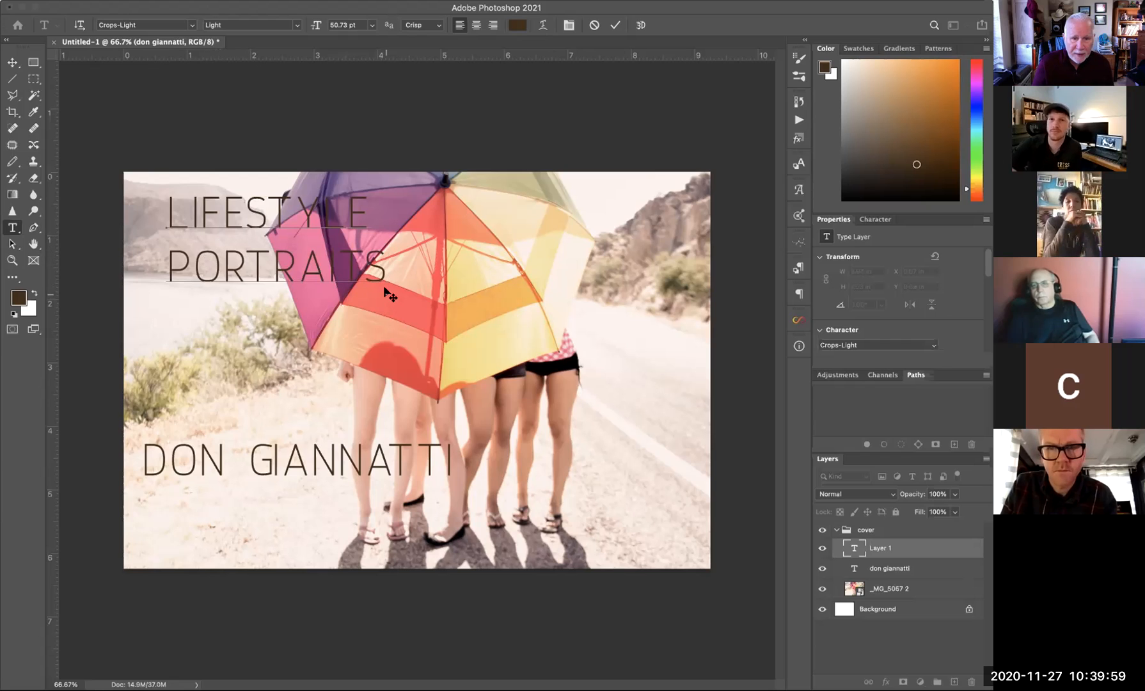
pyautogui.moveTo(388, 282); pyautogui.dragTo(157, 210)
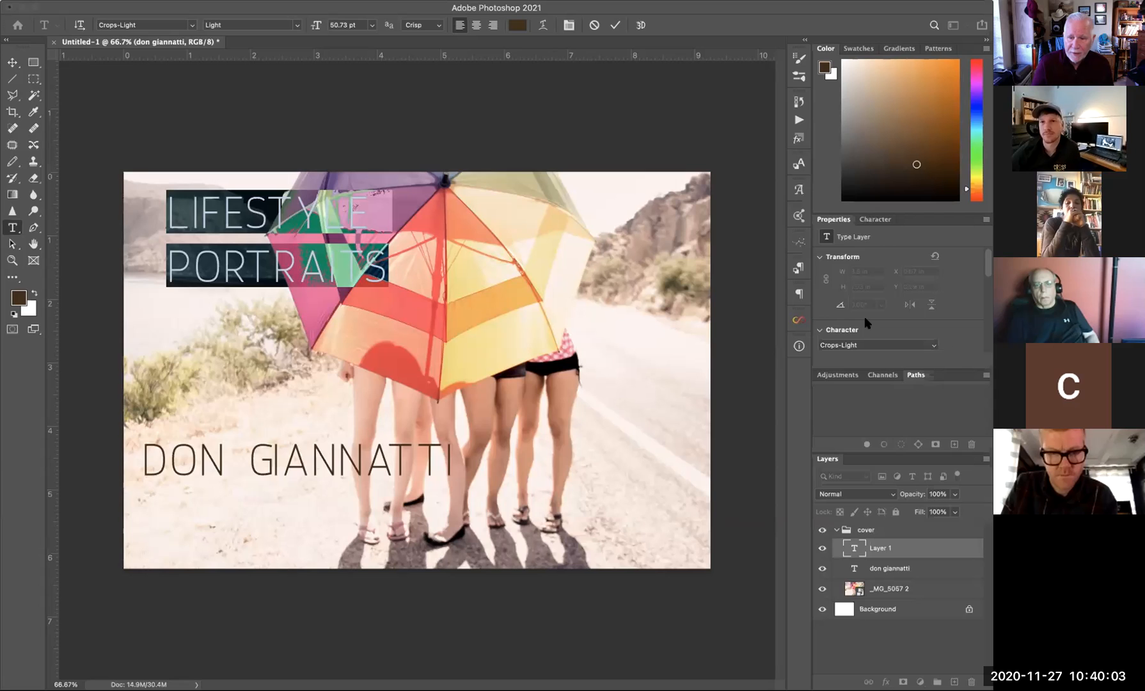
# - Bring up the Paragraph and Character settings and try 30 pt leading on the heading
pyautogui.click(798, 267)
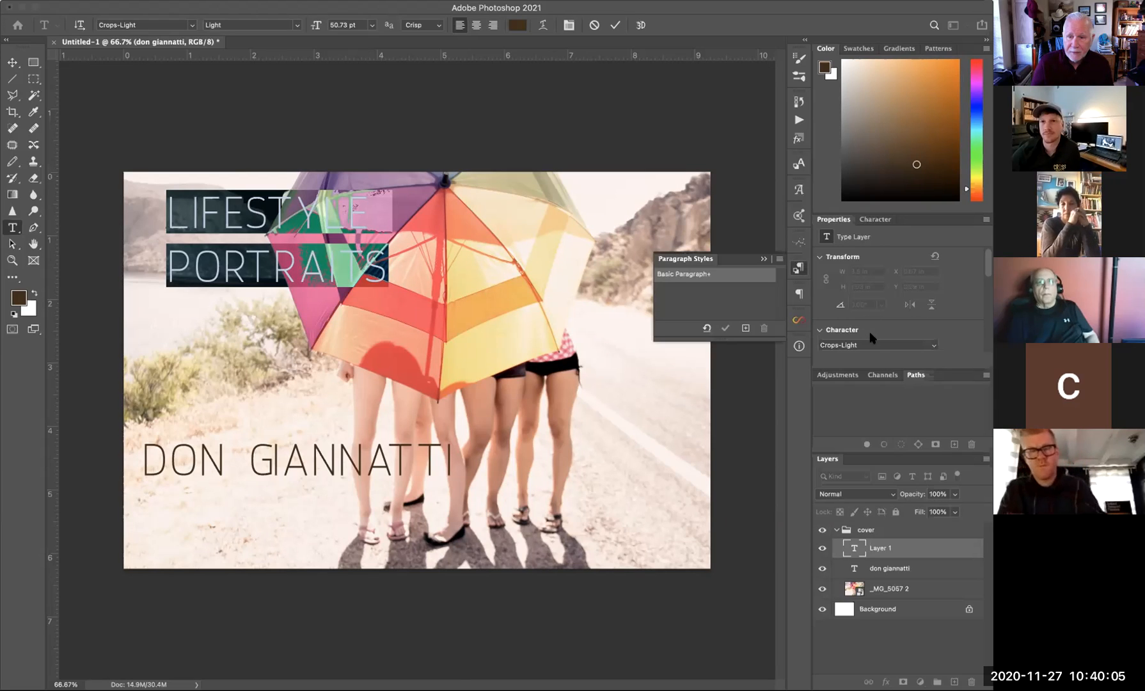
pyautogui.click(798, 293)
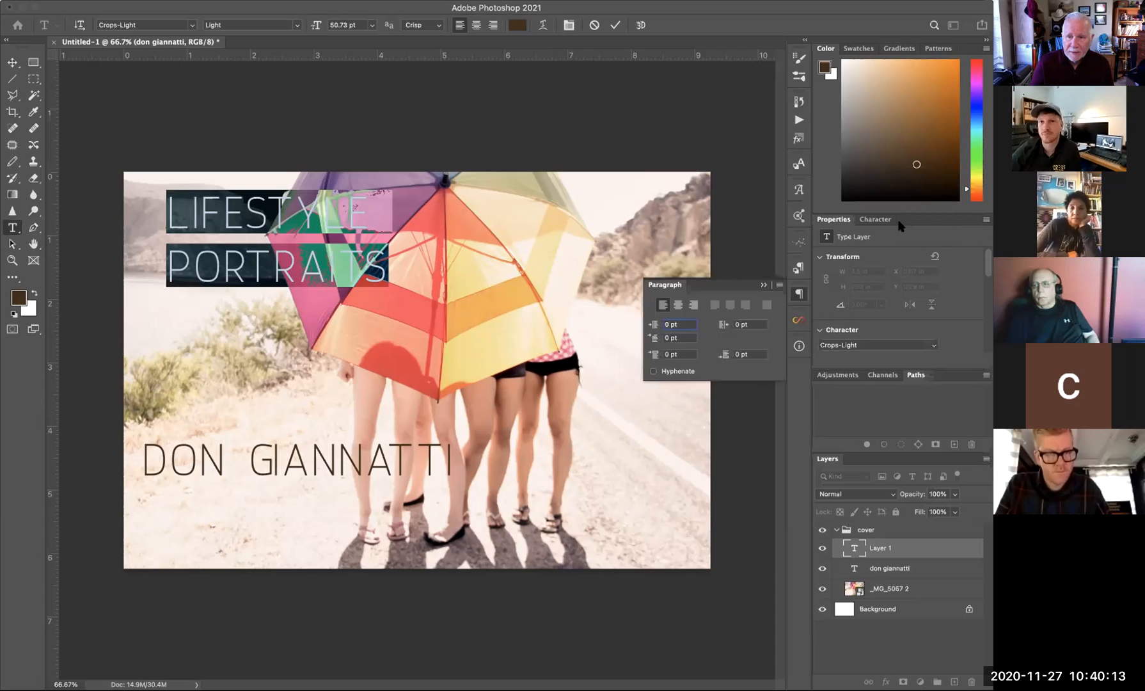
pyautogui.click(874, 220)
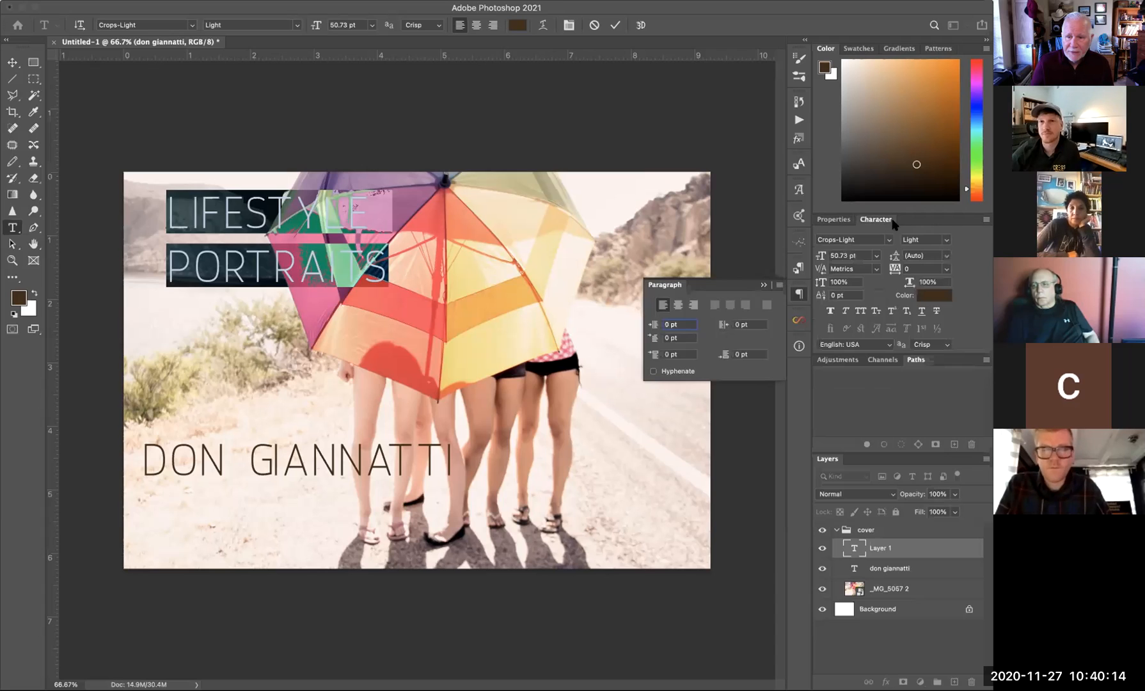
pyautogui.click(944, 256)
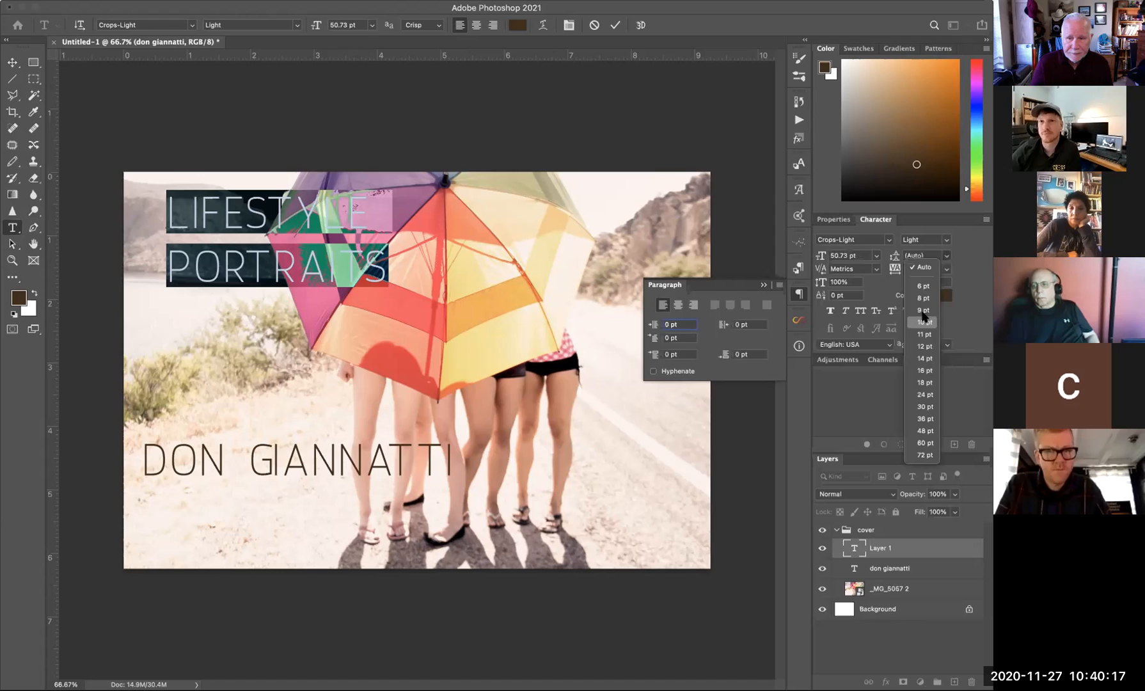
pyautogui.click(923, 405)
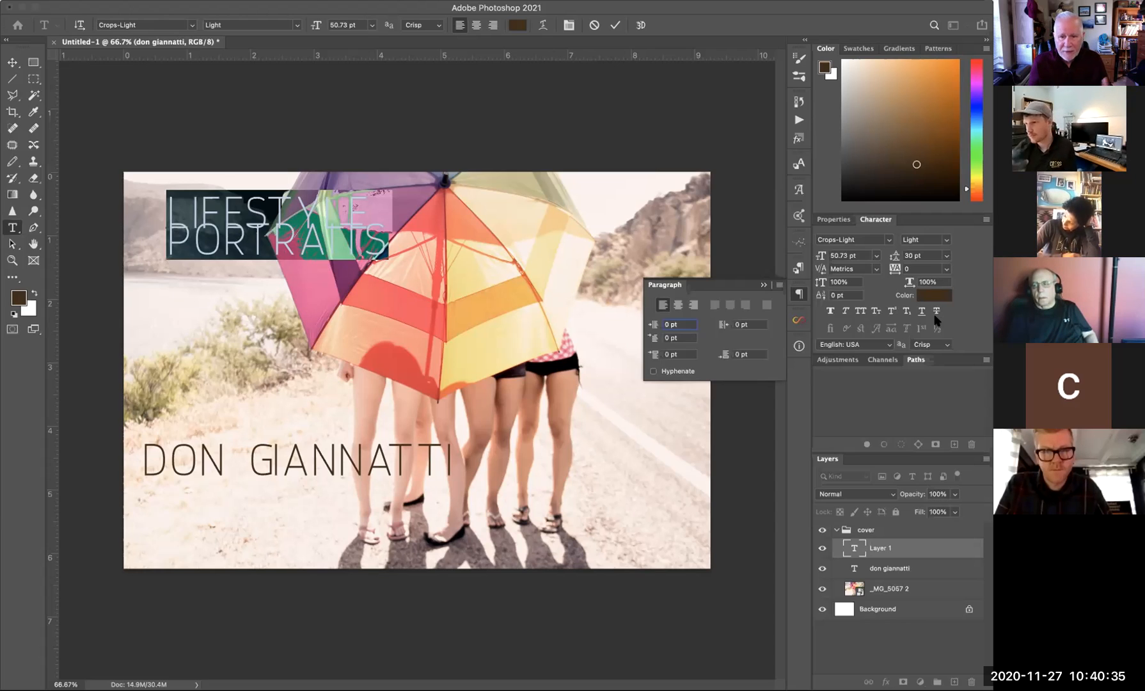
# - Compare 36 and 48 pt leading, settle on 36 pt, and commit the heading text
pyautogui.click(945, 256)
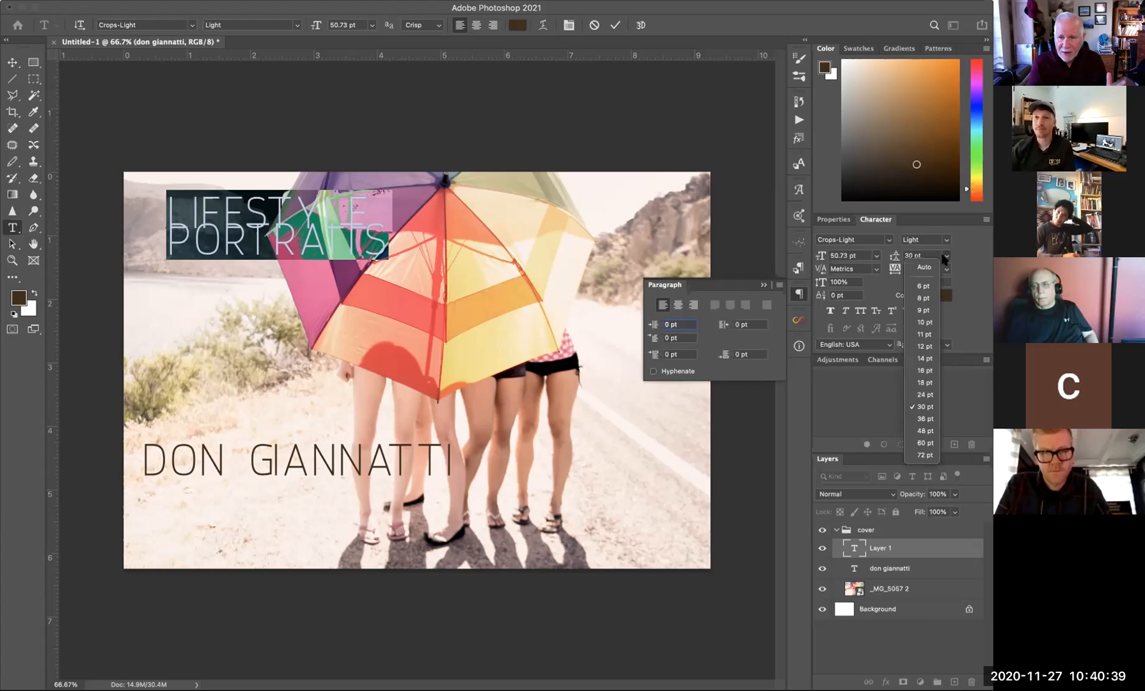
pyautogui.click(924, 419)
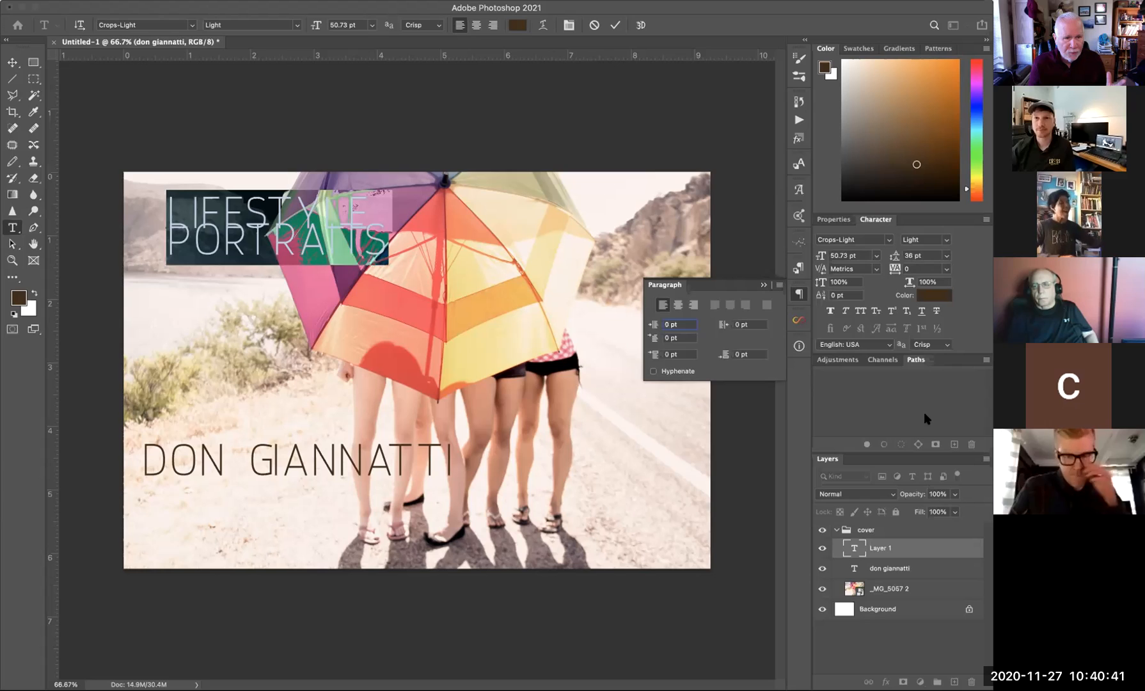
pyautogui.click(946, 256)
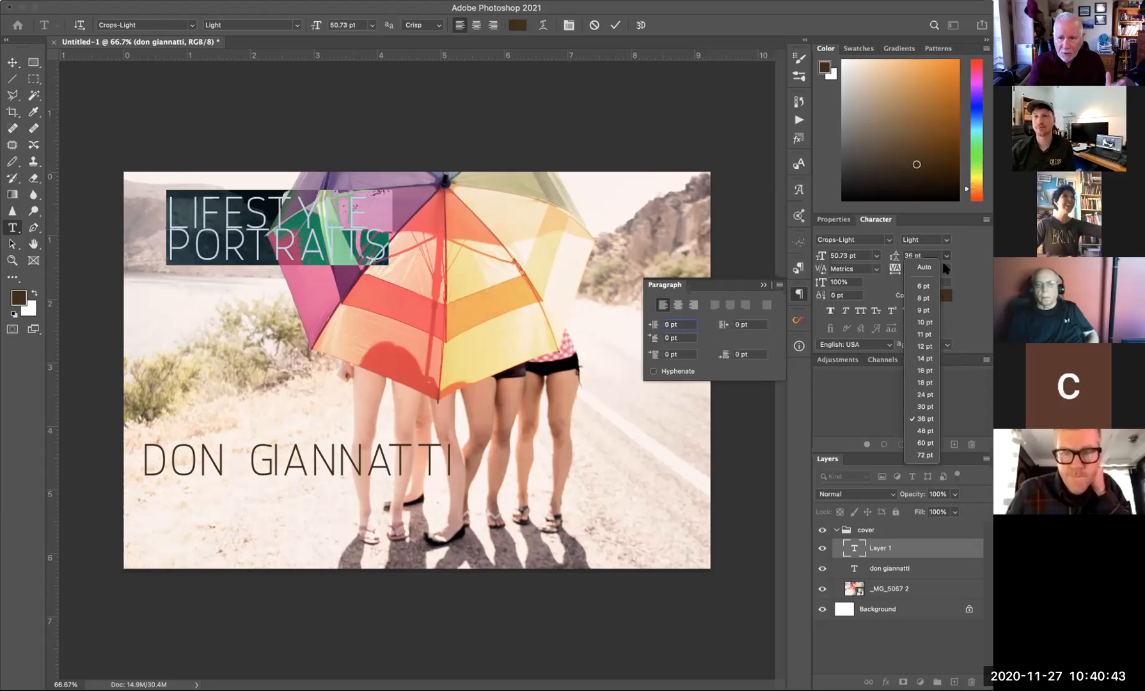
pyautogui.click(924, 430)
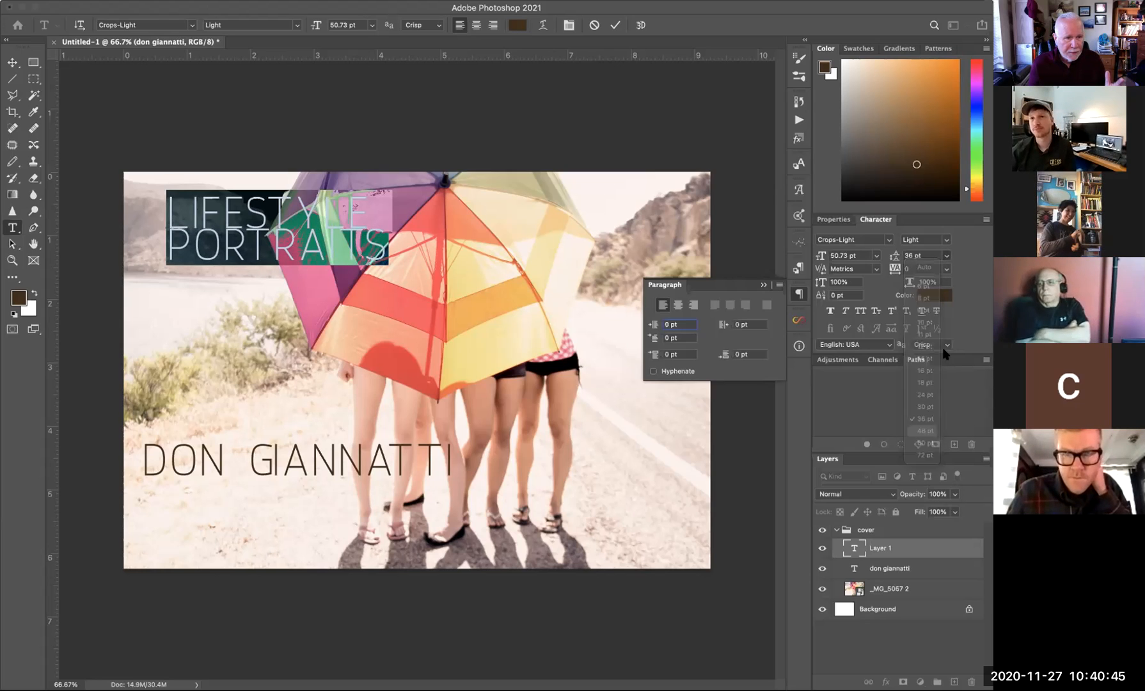
pyautogui.click(946, 255)
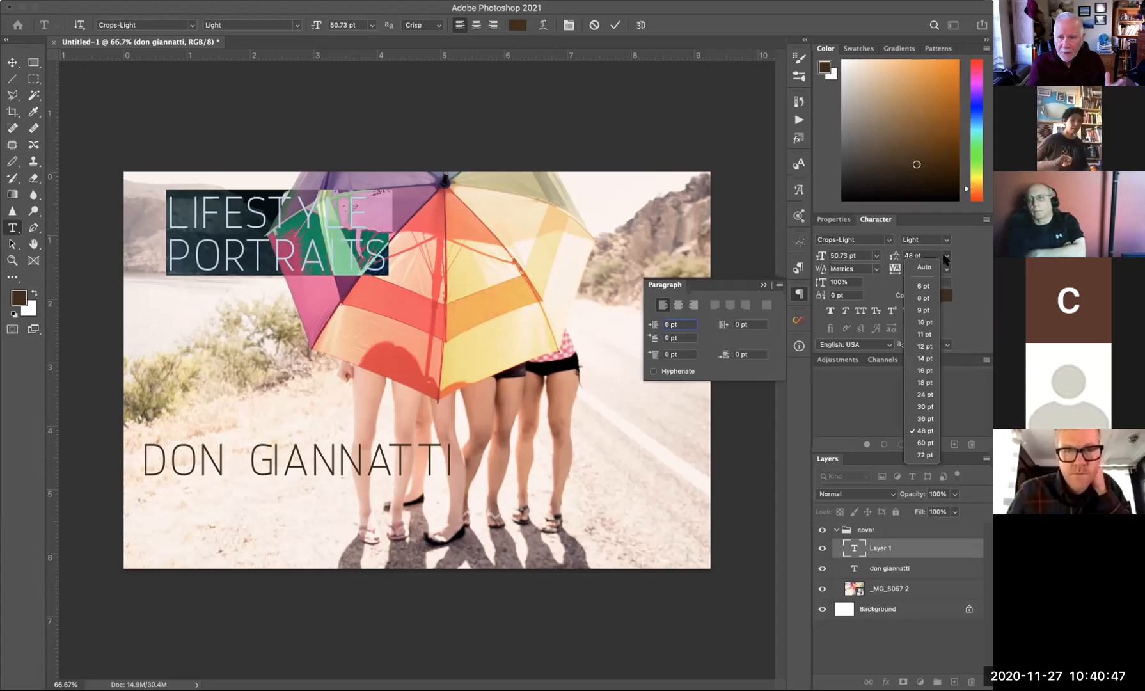
pyautogui.click(927, 418)
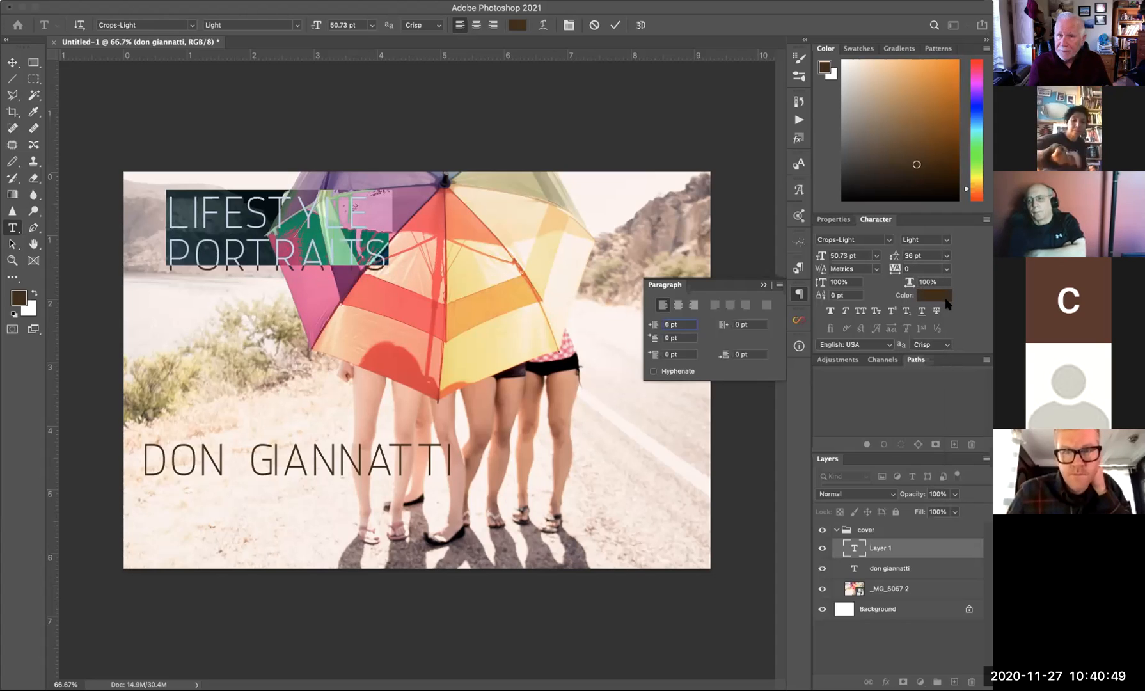
pyautogui.click(762, 285)
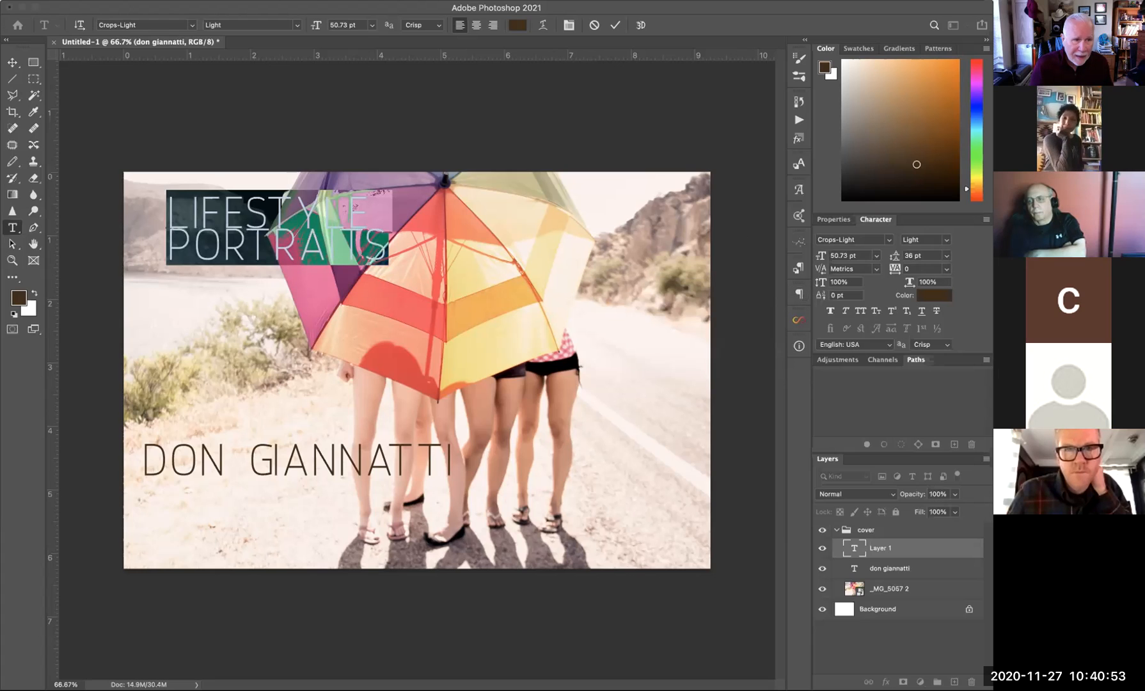
pyautogui.click(13, 62)
# - Move LIFESTYLE PORTRAITS beside DON GIANNATTI and scale it down to 44.80% (22.73 pt)
pyautogui.moveTo(255, 248); pyautogui.dragTo(515, 468)
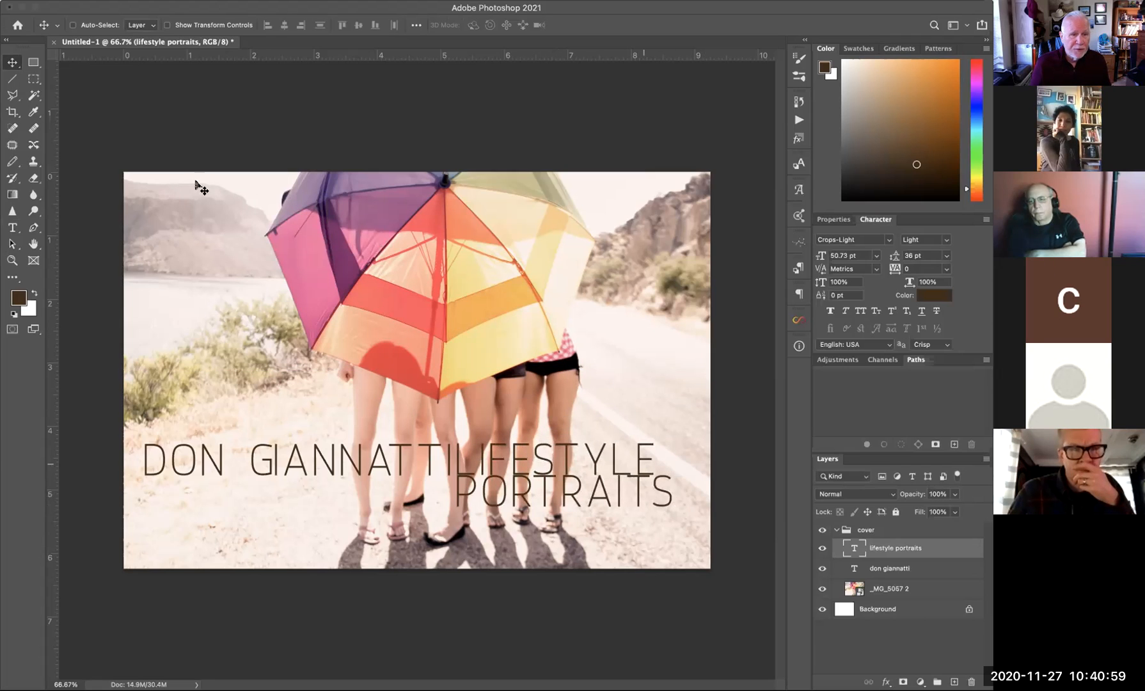
pyautogui.click(0, 0)
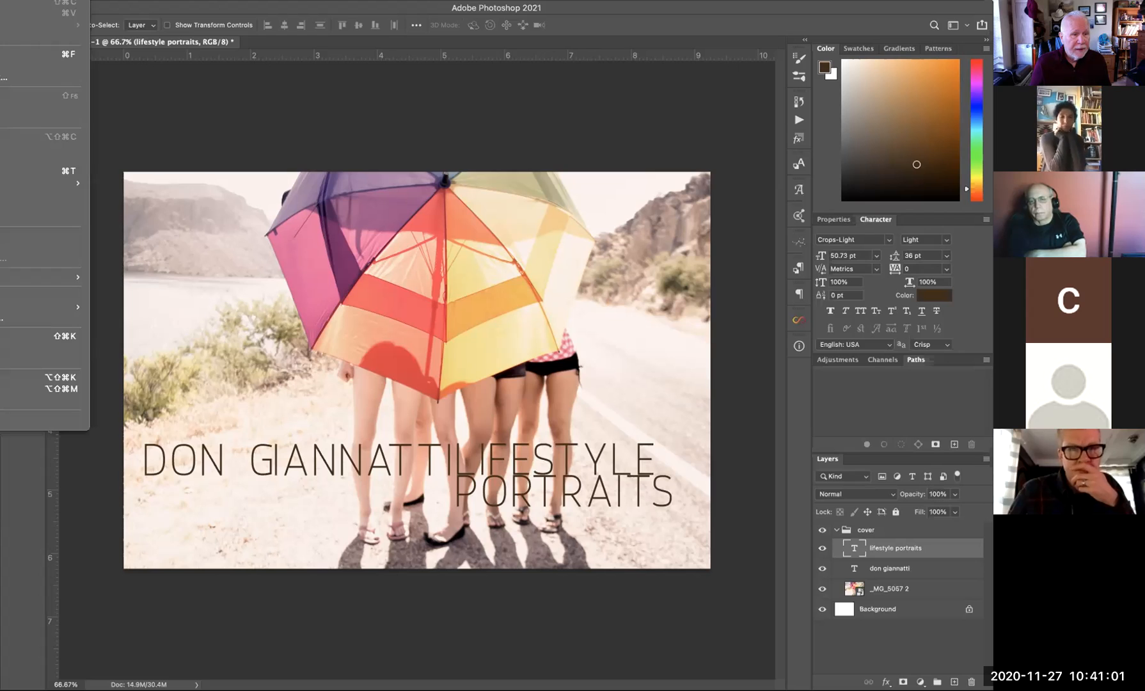
pyautogui.moveTo(80, 185)
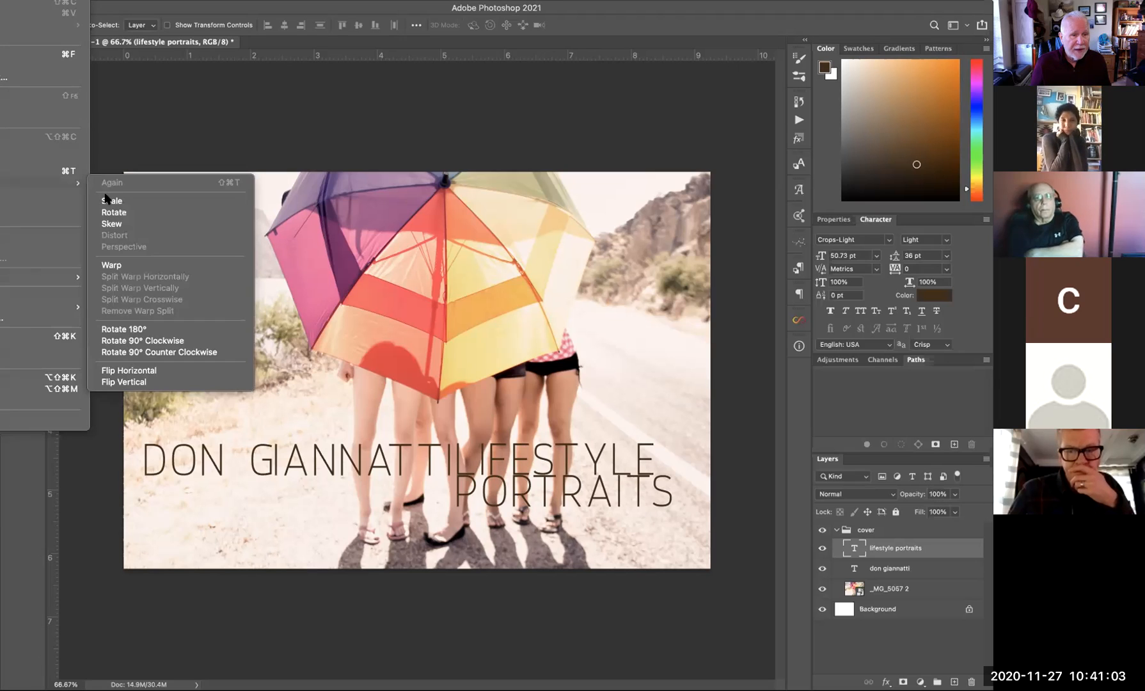
pyautogui.click(110, 203)
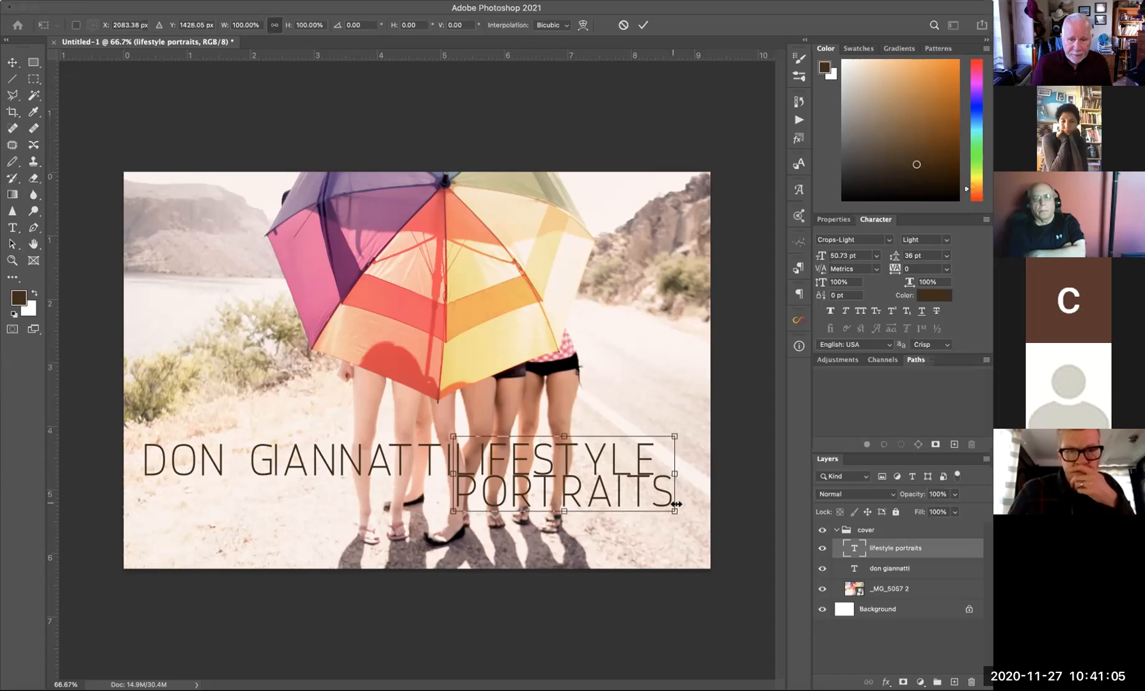
pyautogui.moveTo(676, 510); pyautogui.dragTo(521, 464)
pyautogui.press('Return')
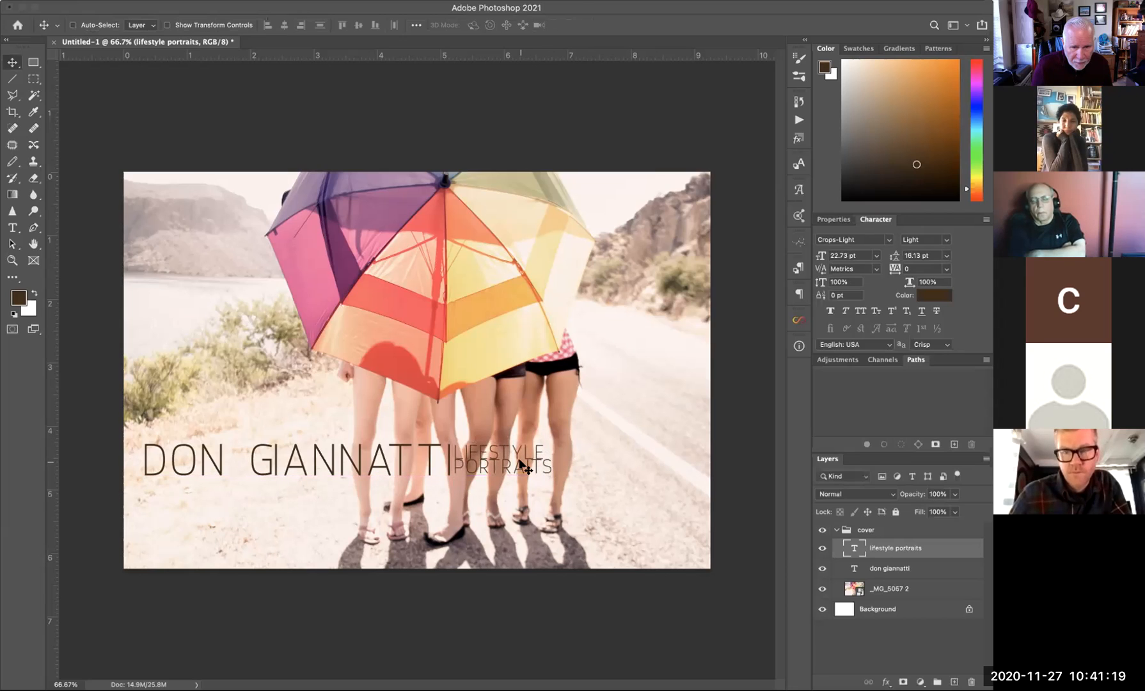
# - Set the LIFESTYLE PORTRAITS text to 18 pt leading
pyautogui.doubleClick(853, 547)
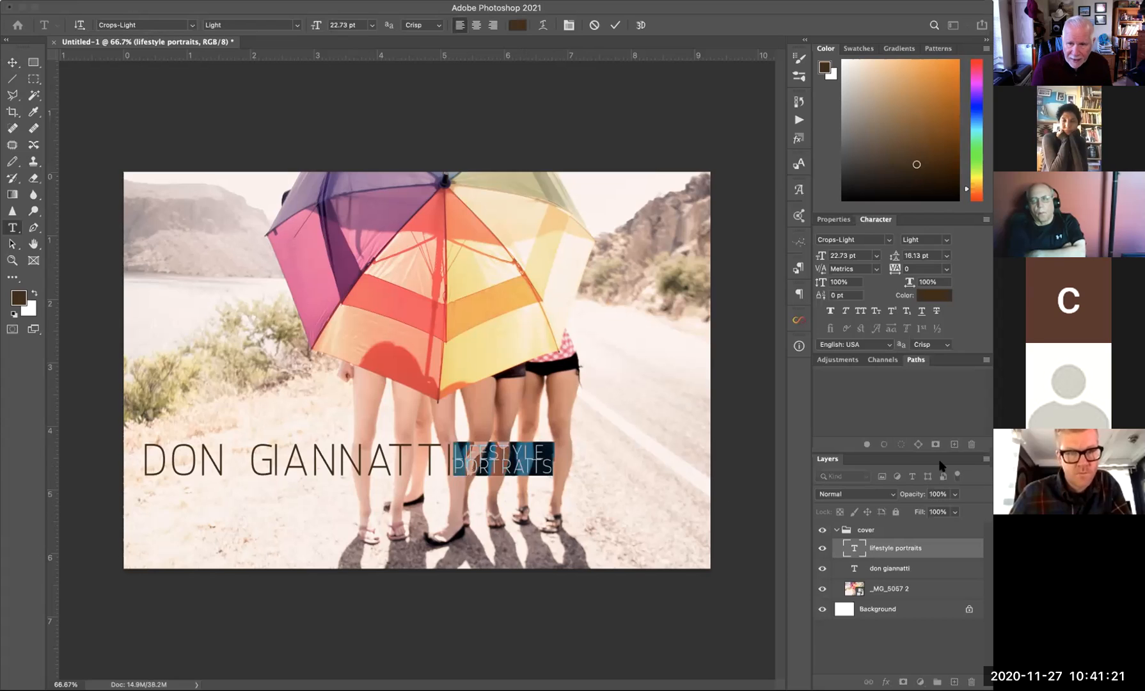
pyautogui.click(945, 256)
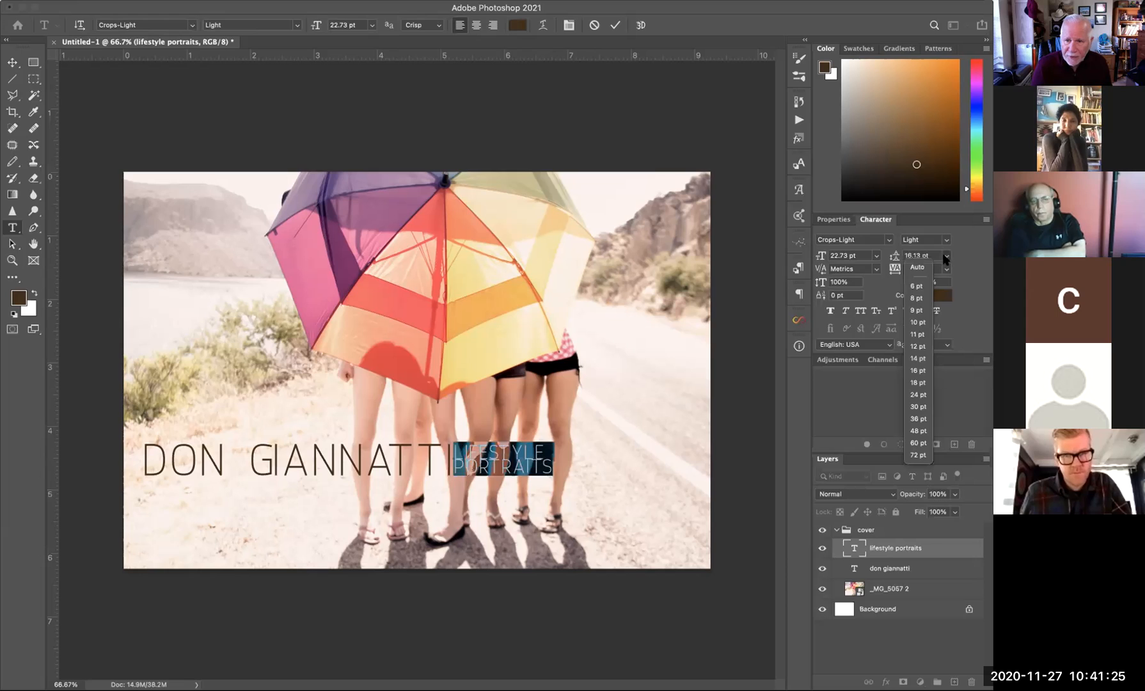
pyautogui.click(918, 383)
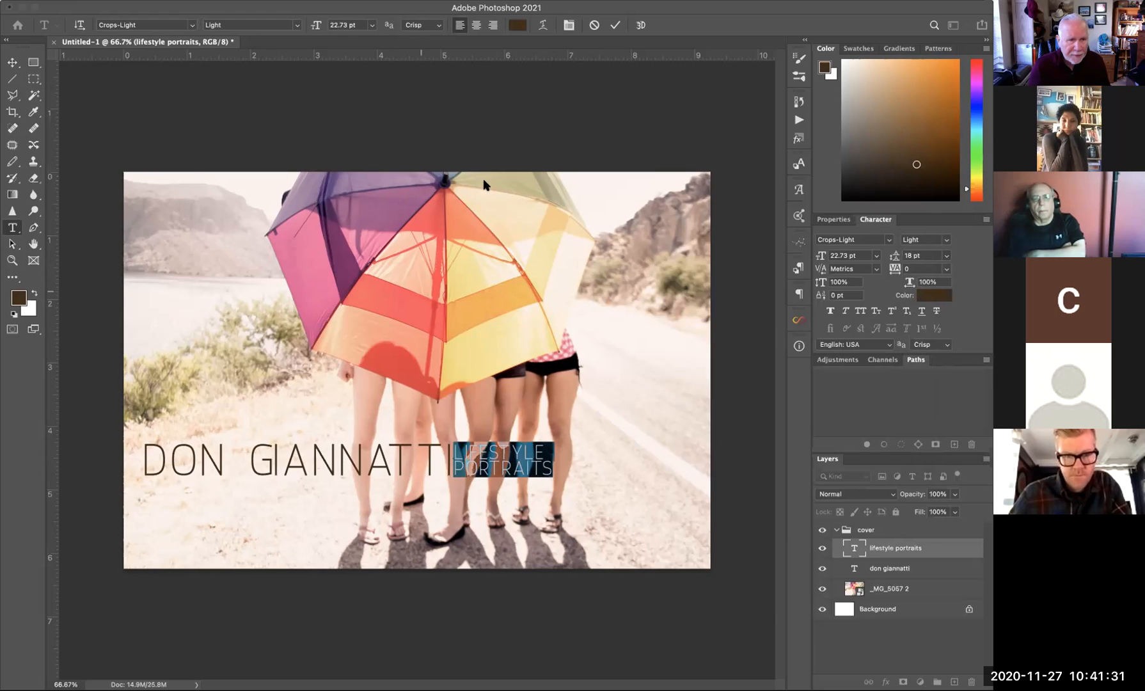
pyautogui.click(12, 63)
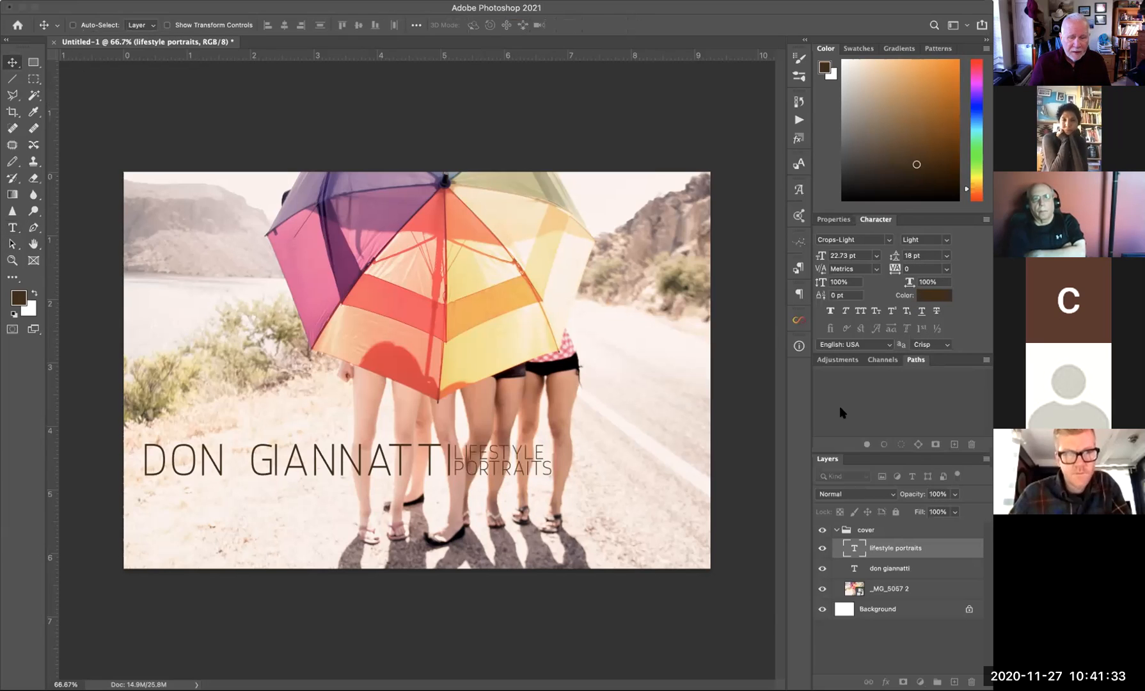
# - Move LIFESTYLE PORTRAITS and DON GIANNATTI right so the two title lines sit together
pyautogui.moveTo(492, 473); pyautogui.dragTo(619, 476)
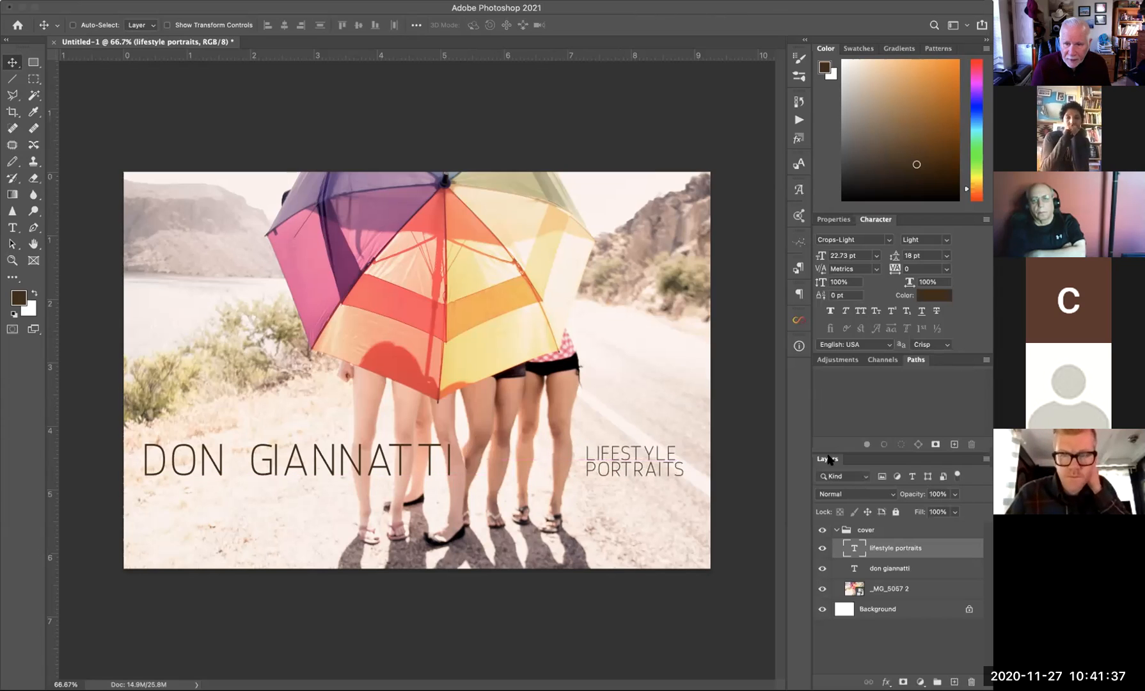
pyautogui.click(899, 571)
pyautogui.moveTo(342, 469); pyautogui.dragTo(477, 477)
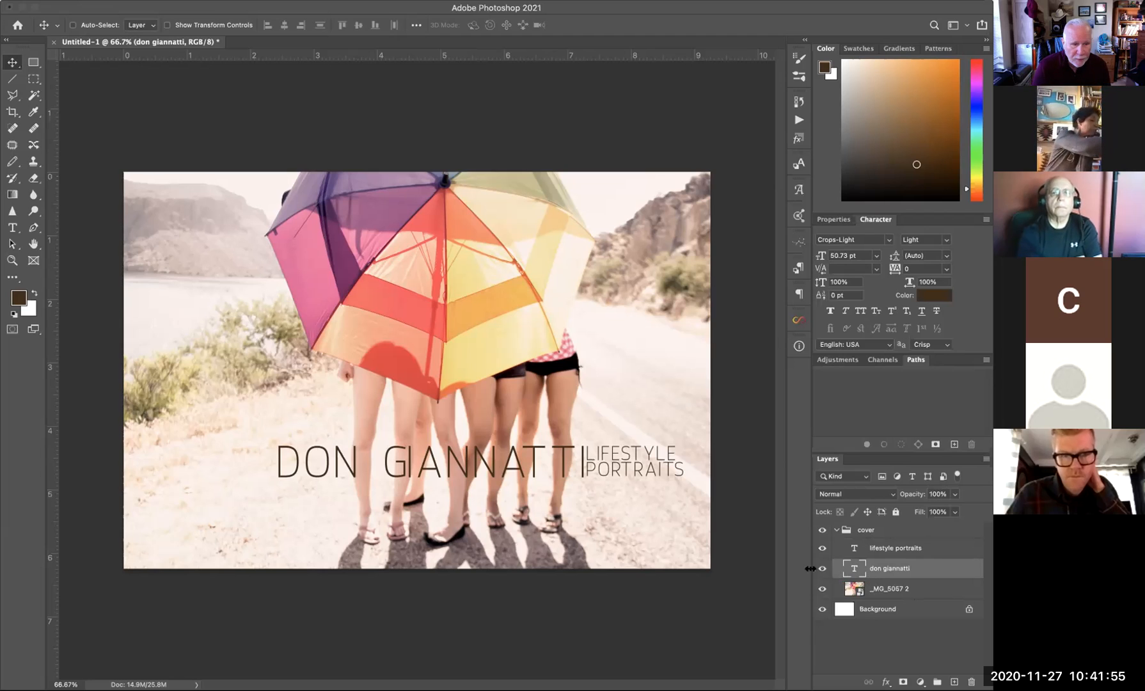
pyautogui.press('super+BackSpace')
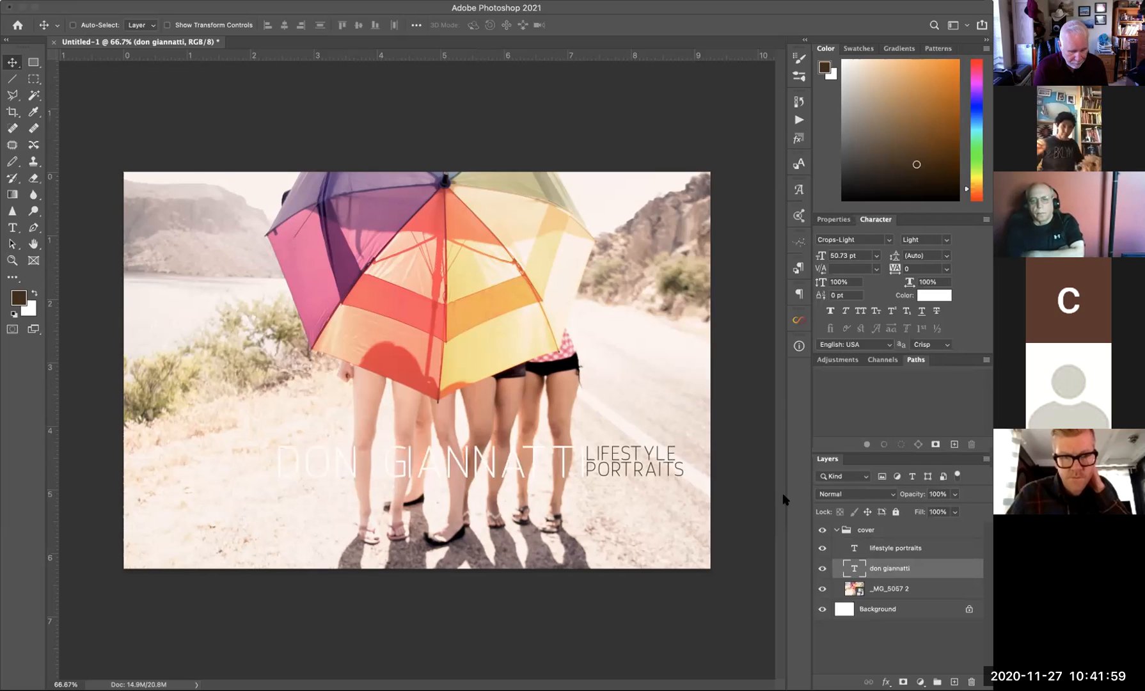
pyautogui.hotkey('alt', 'BackSpace')
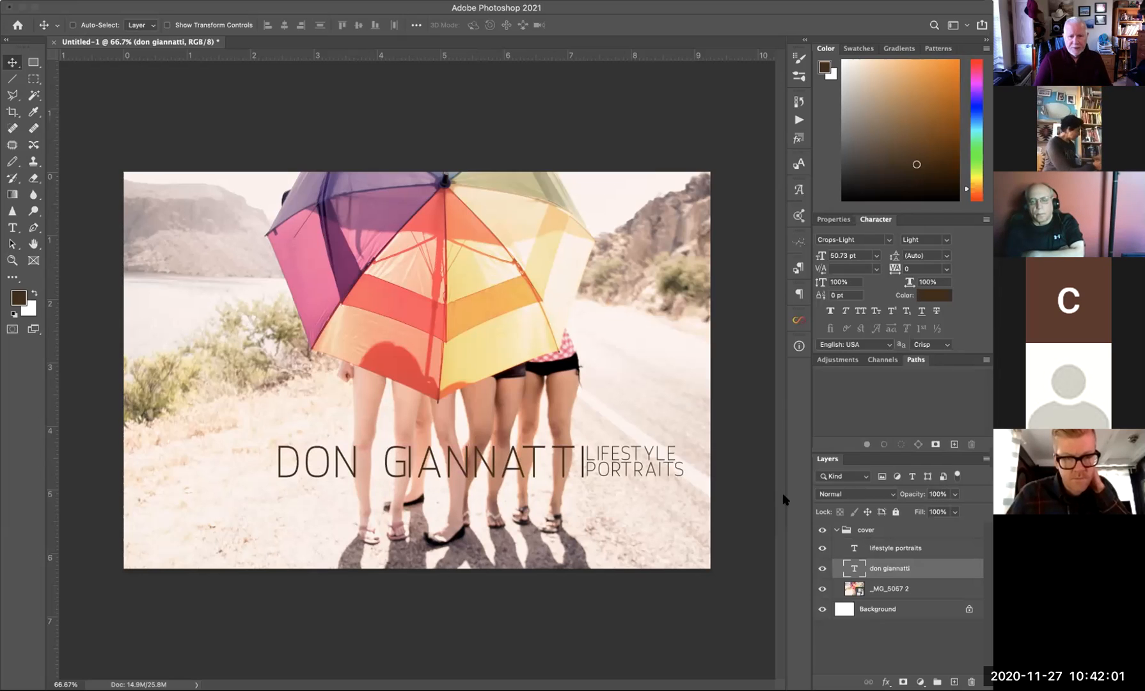
# - Nudge LIFESTYLE PORTRAITS three steps further right with the arrow key
pyautogui.click(902, 548)
pyautogui.press('Right')
pyautogui.press('Right')
pyautogui.press('Right')
pyautogui.press('Right')
pyautogui.press('Right')
pyautogui.press('Right')
pyautogui.press('Right')
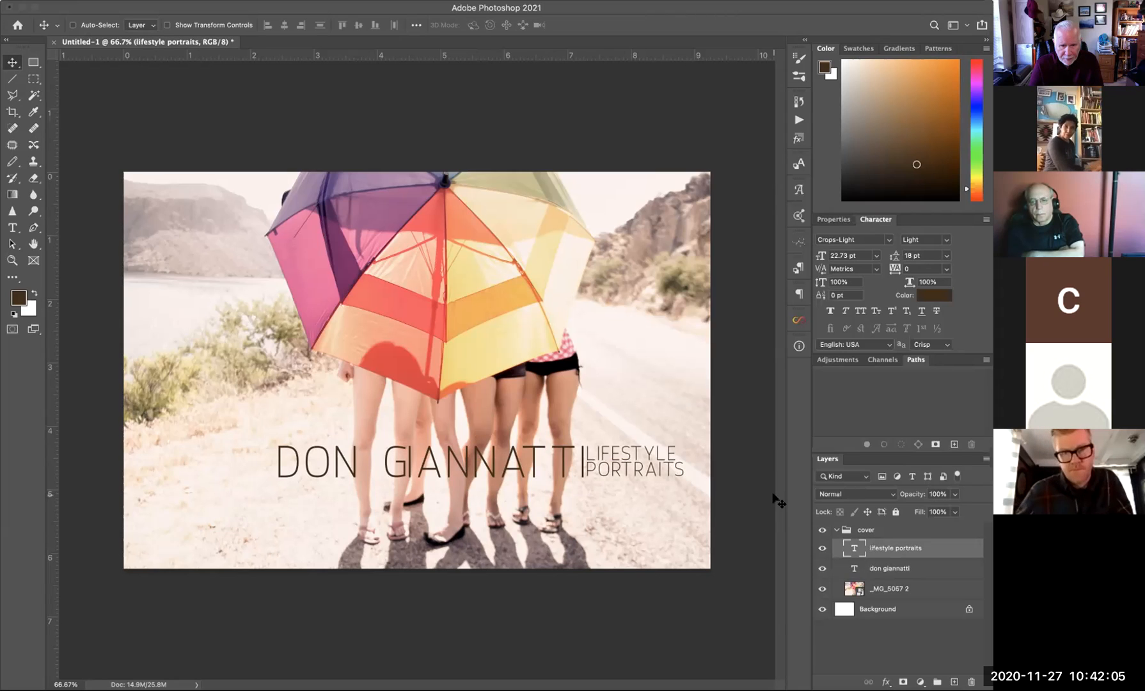
pyautogui.press('Right')
pyautogui.press('Right')
pyautogui.press('Right')
pyautogui.press('Right')
pyautogui.press('Right')
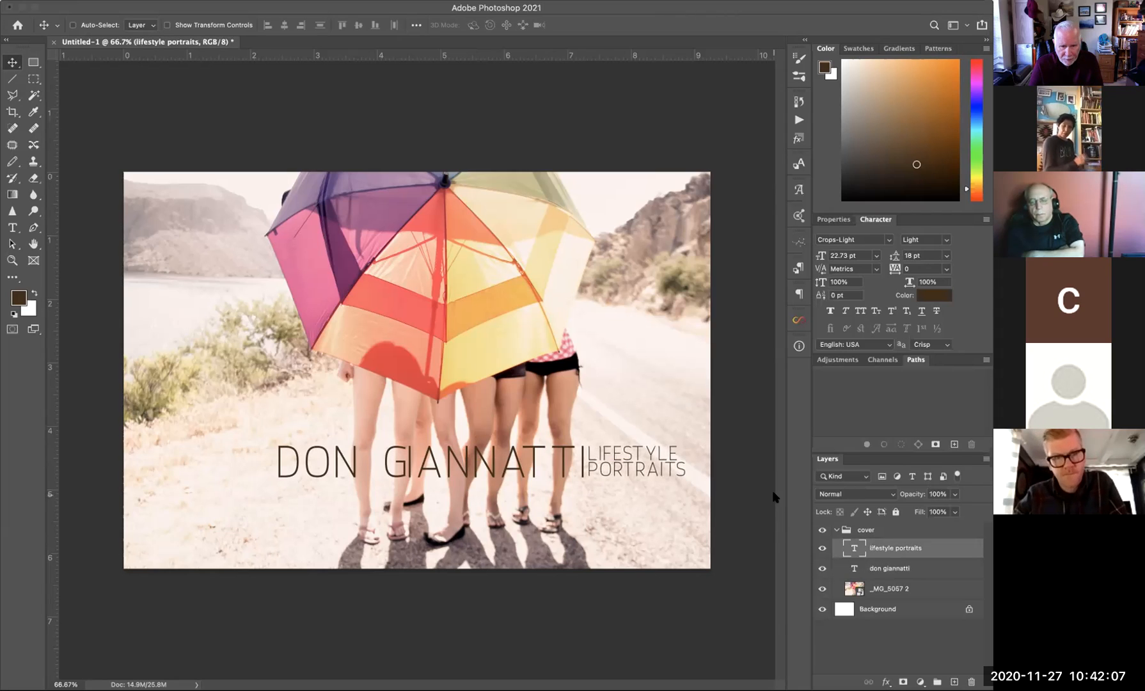
pyautogui.press('Right')
pyautogui.press('Right')
pyautogui.press('Right')
pyautogui.press('Right')
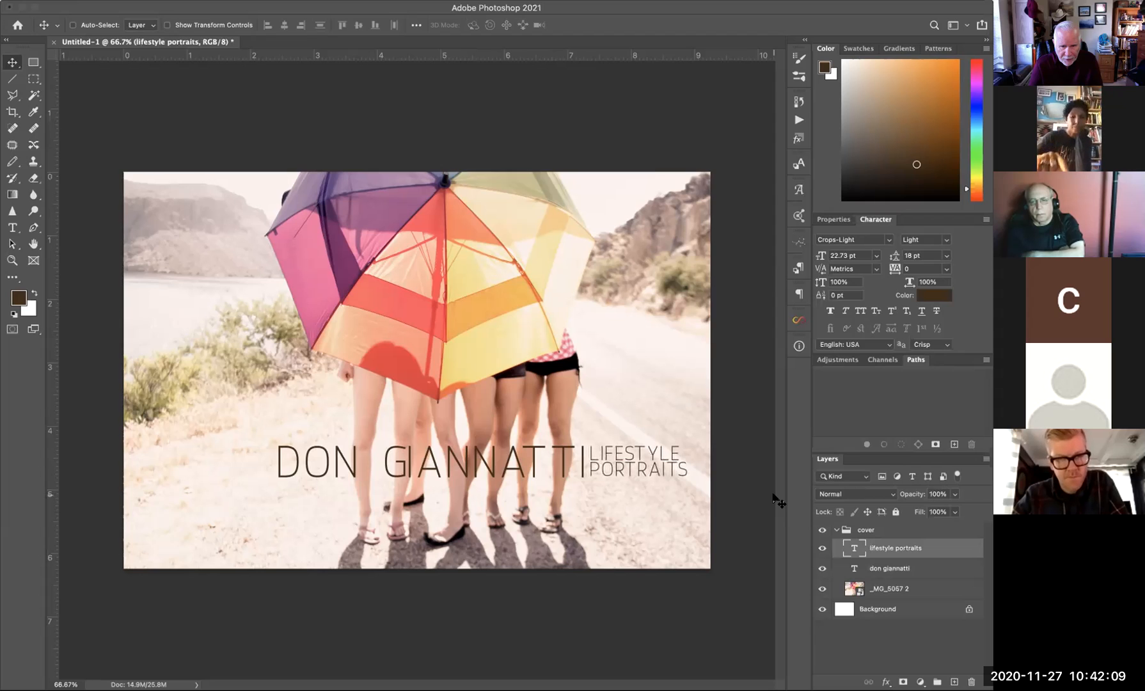
# - Nudge LIFESTYLE PORTRAITS one more step right, then collapse the cover group
pyautogui.press('Right')
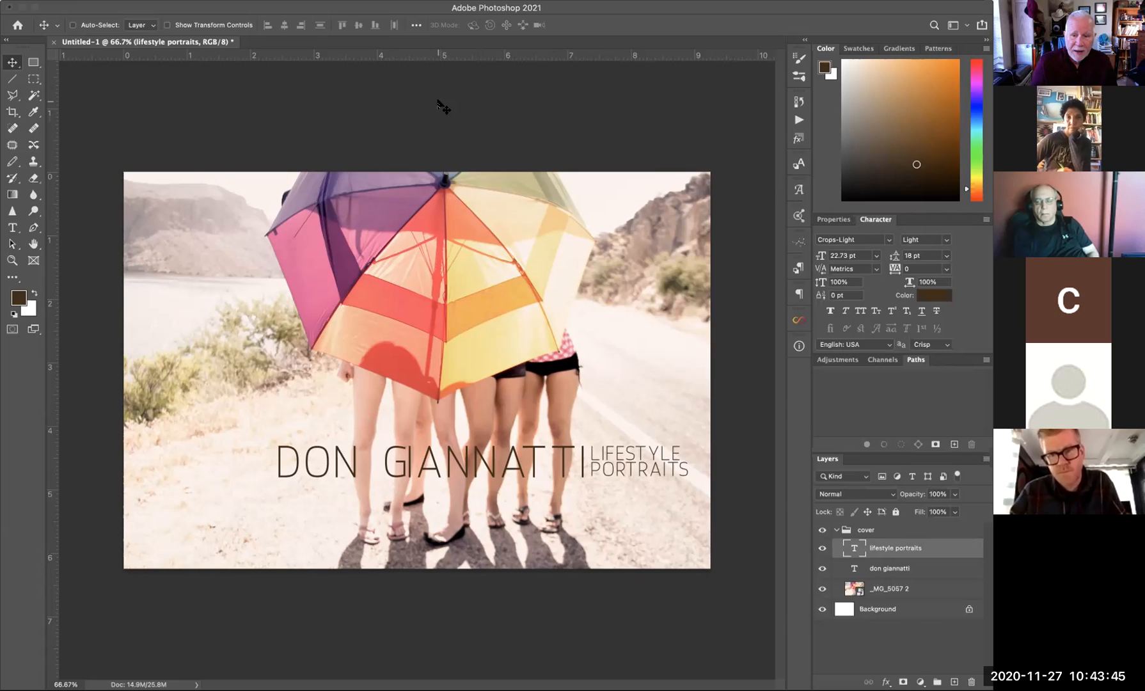
pyautogui.click(835, 530)
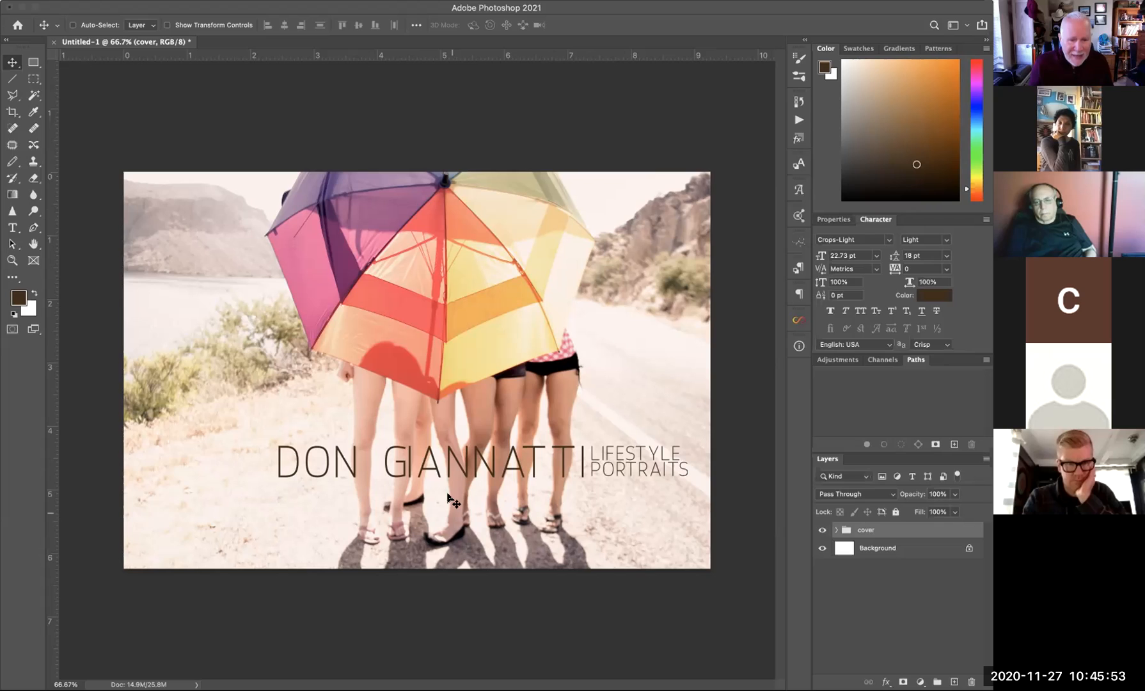
# - Select the A in GIANNATTI and tighten its tracking to -50
pyautogui.click(836, 530)
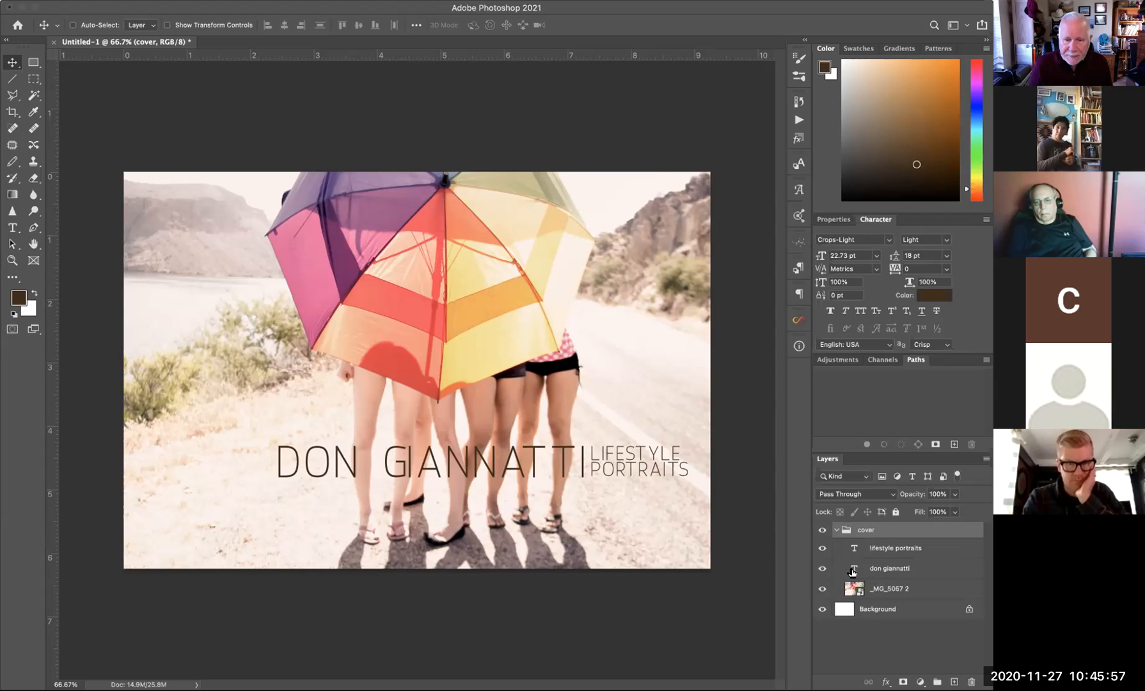
pyautogui.doubleClick(854, 567)
pyautogui.click(414, 464)
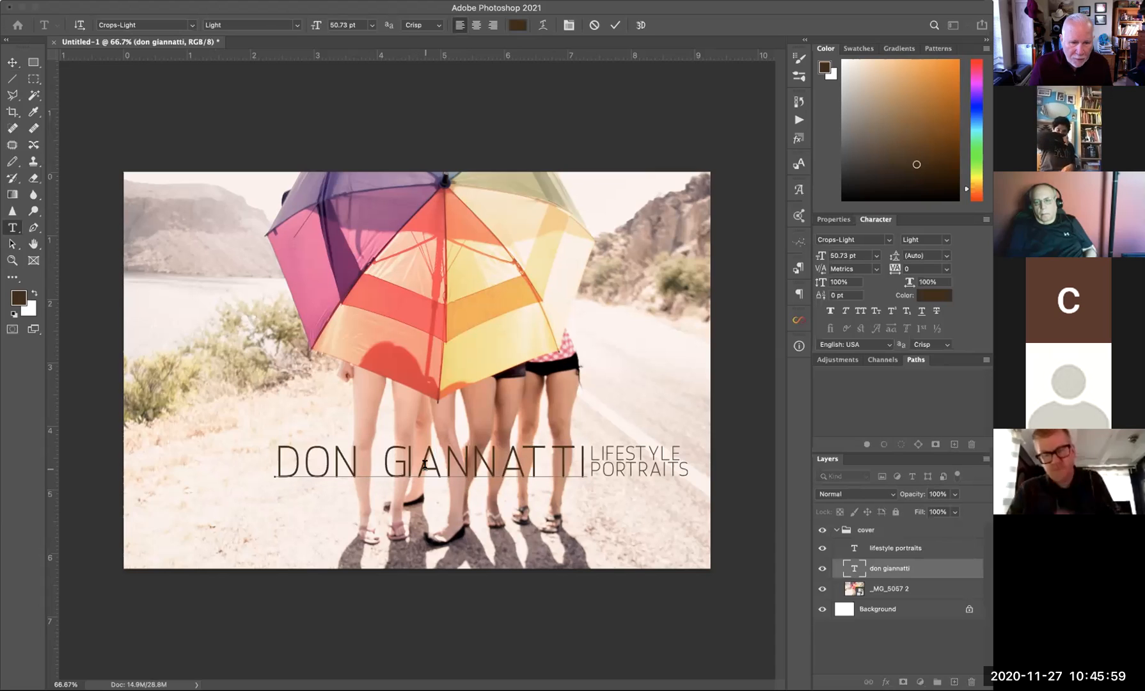
pyautogui.doubleClick(413, 464)
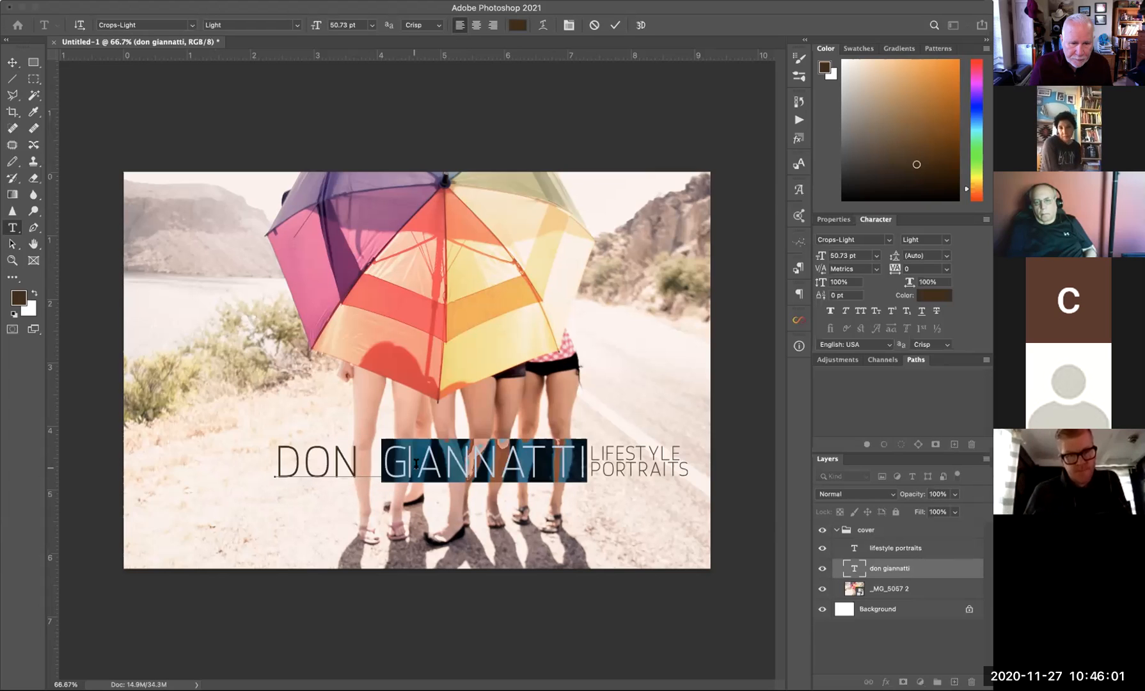
pyautogui.tripleClick(413, 464)
pyautogui.click(439, 466)
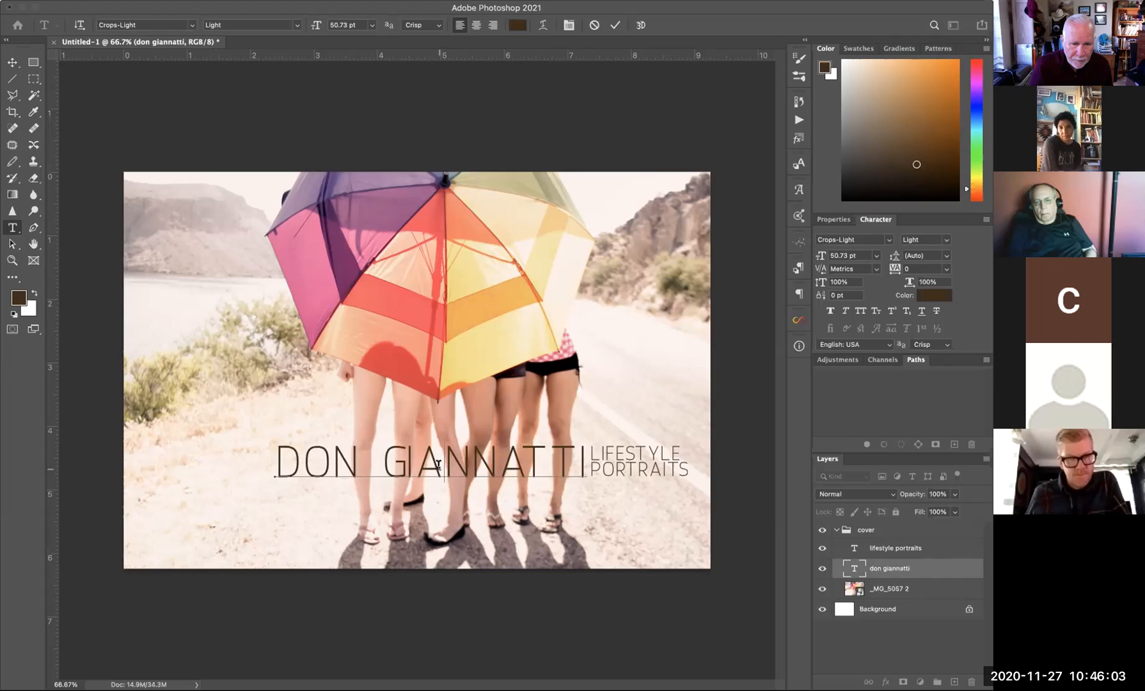
pyautogui.hotkey('shift', 'Left')
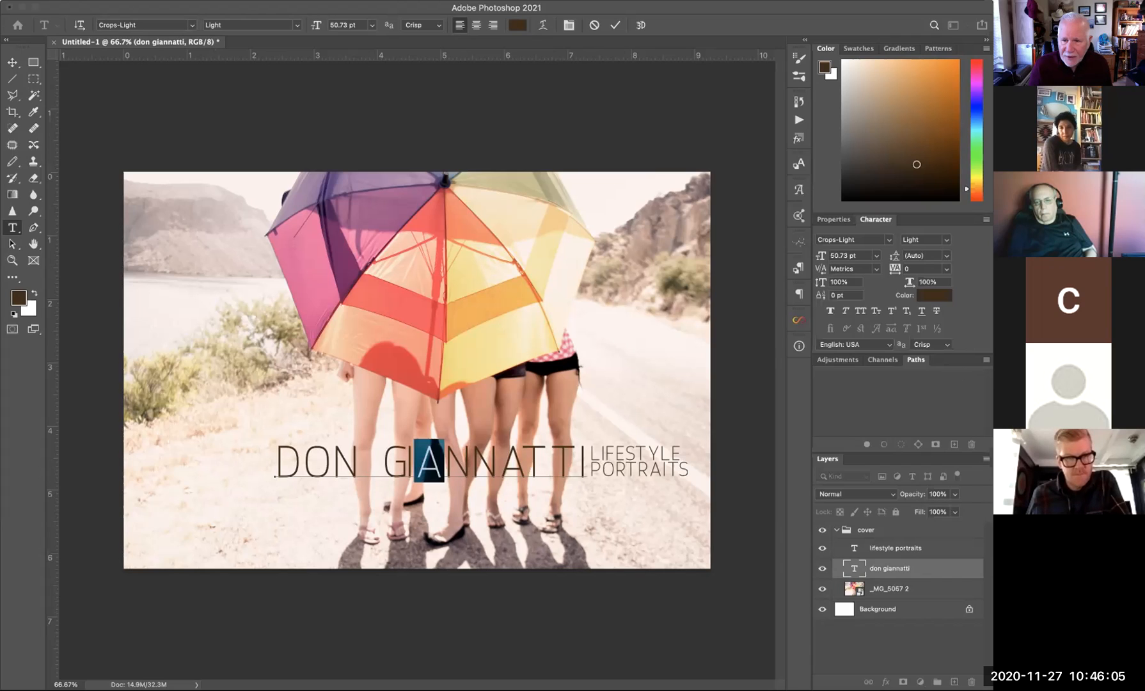
pyautogui.click(945, 269)
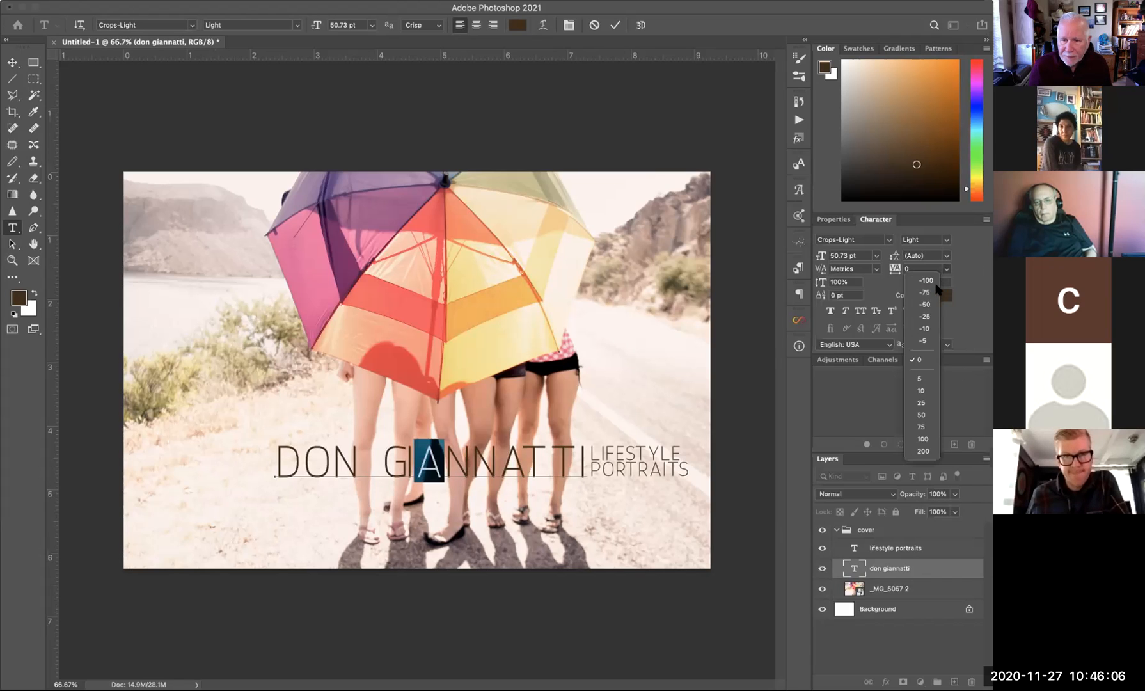
pyautogui.click(925, 316)
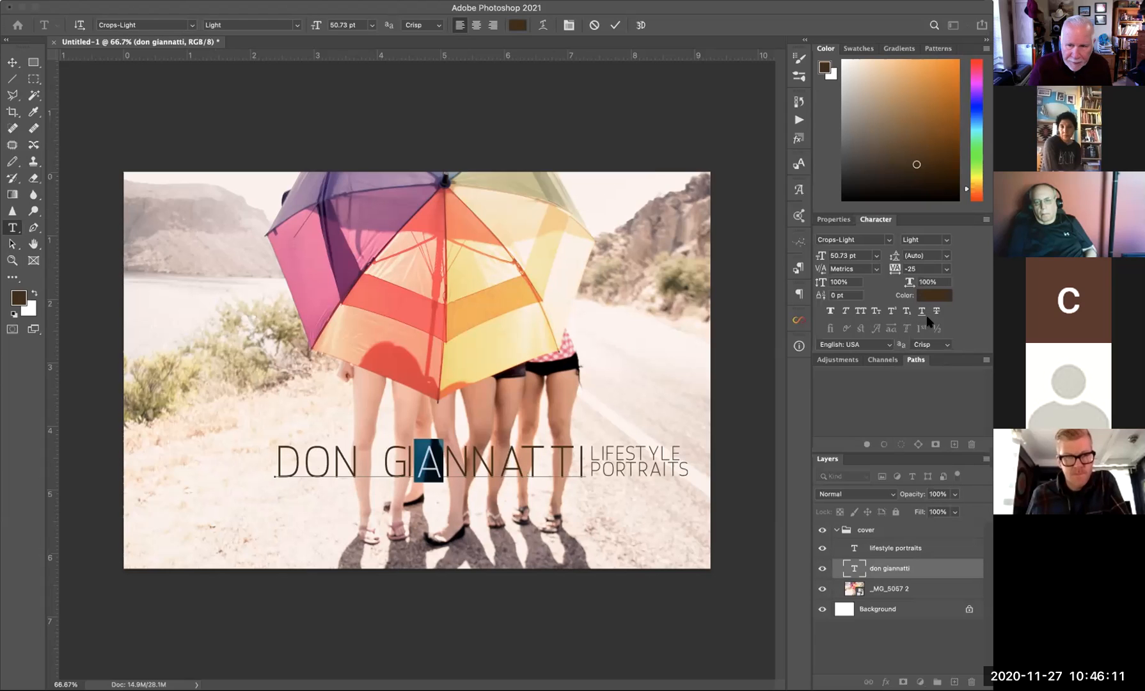
pyautogui.click(945, 272)
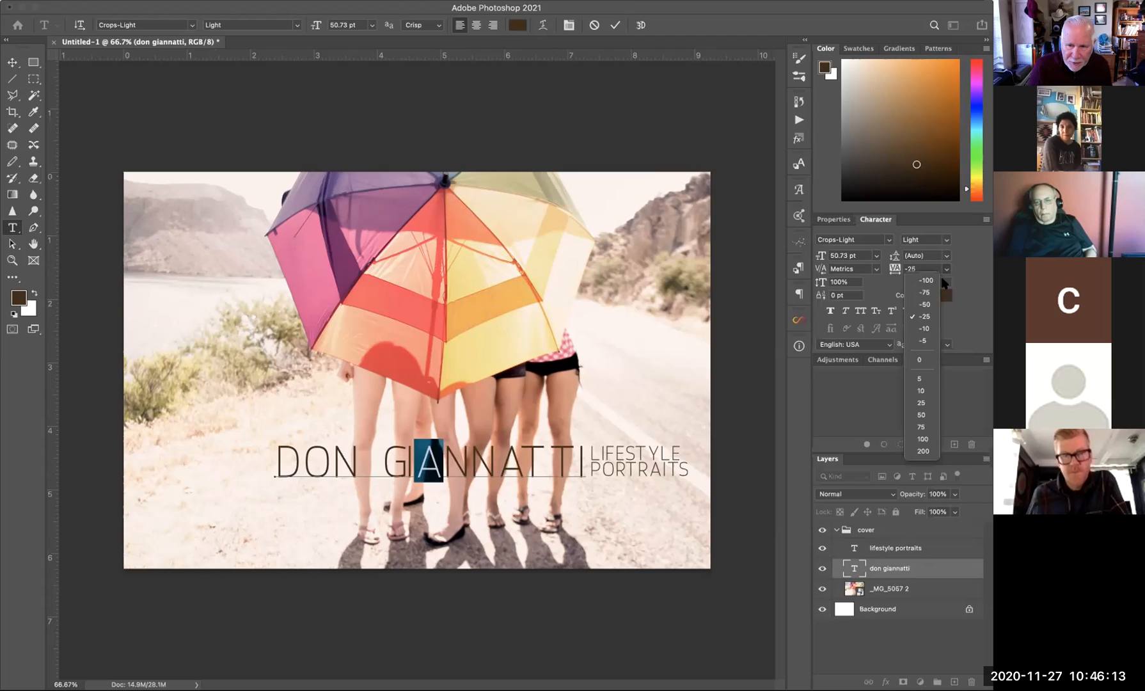
pyautogui.click(932, 307)
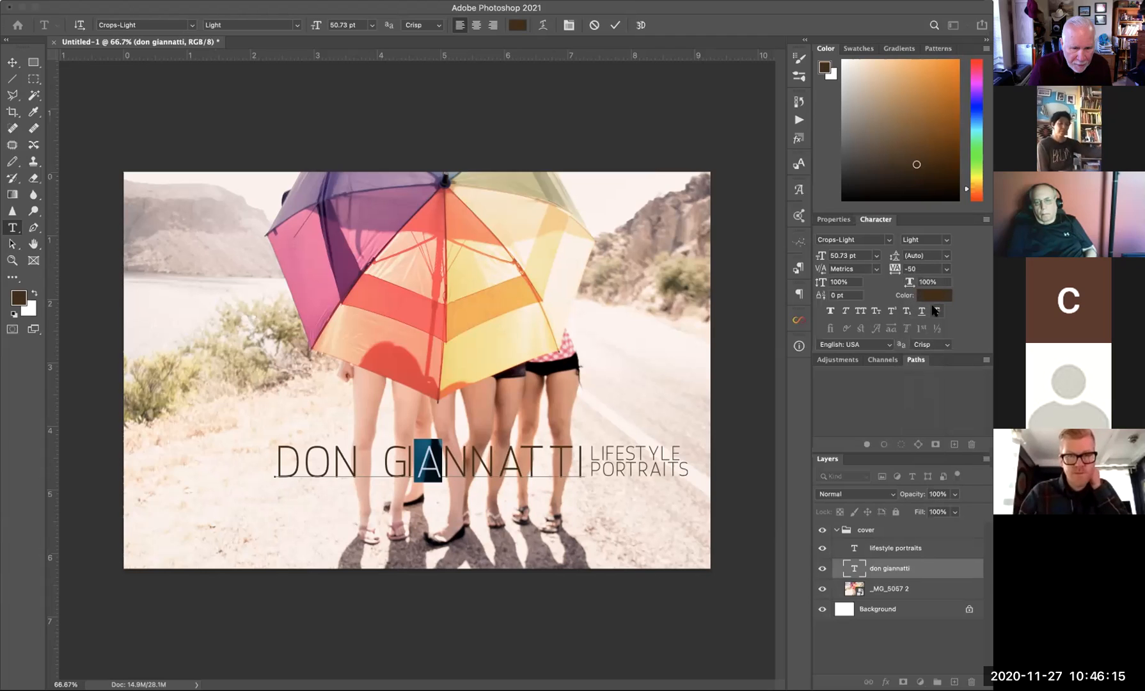
# - Select the I in GIANNATTI, set its tracking to -75, and finish editing the heading
pyautogui.click(416, 459)
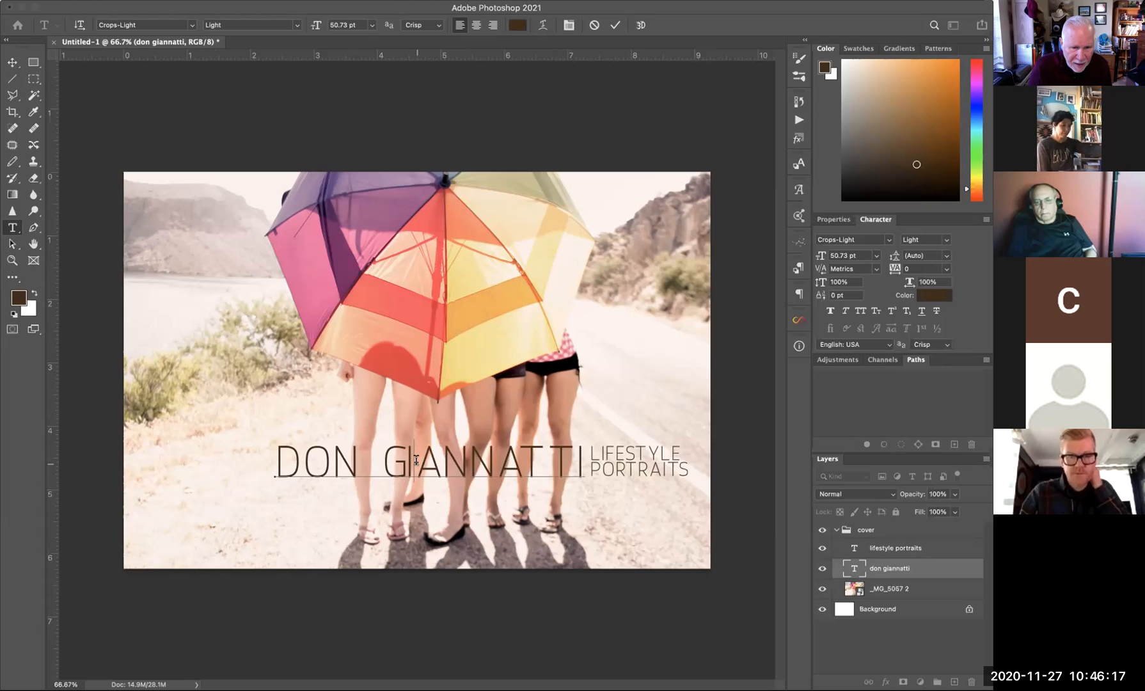
pyautogui.moveTo(409, 460); pyautogui.dragTo(406, 459)
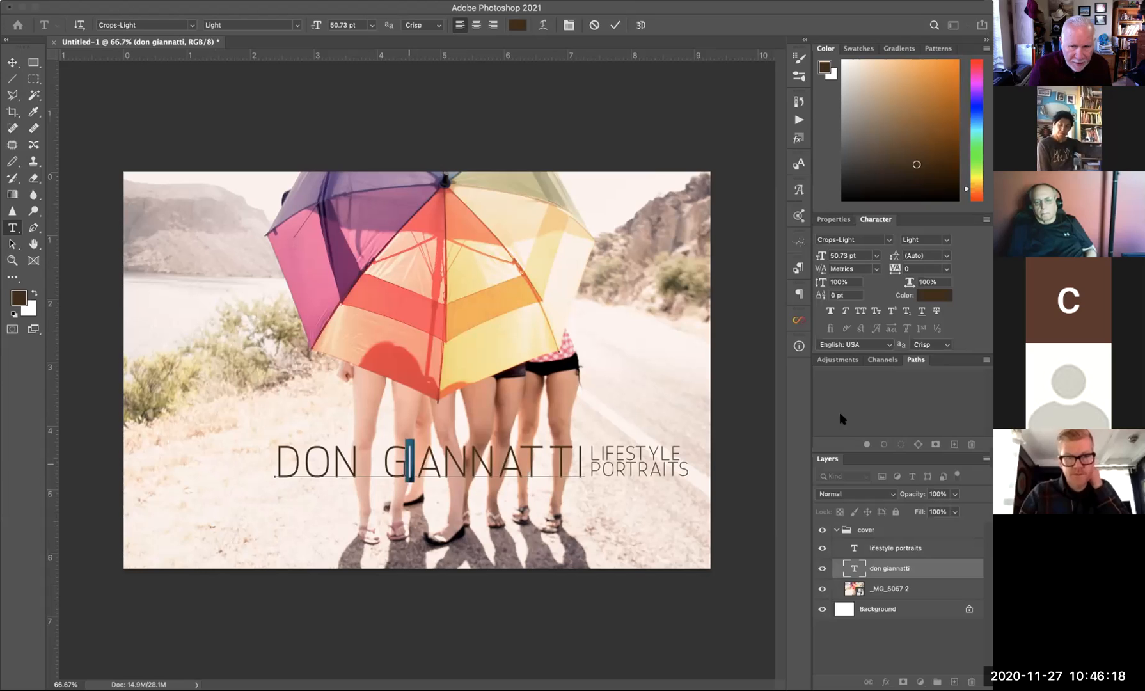
pyautogui.click(944, 251)
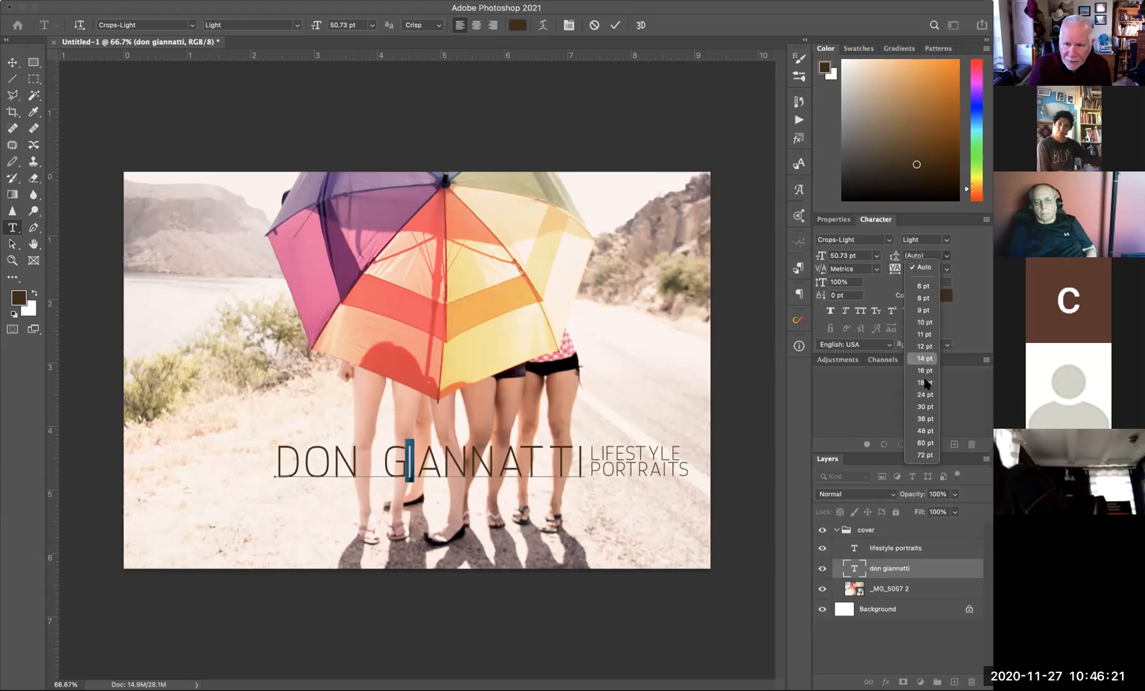
pyautogui.click(977, 299)
pyautogui.click(945, 270)
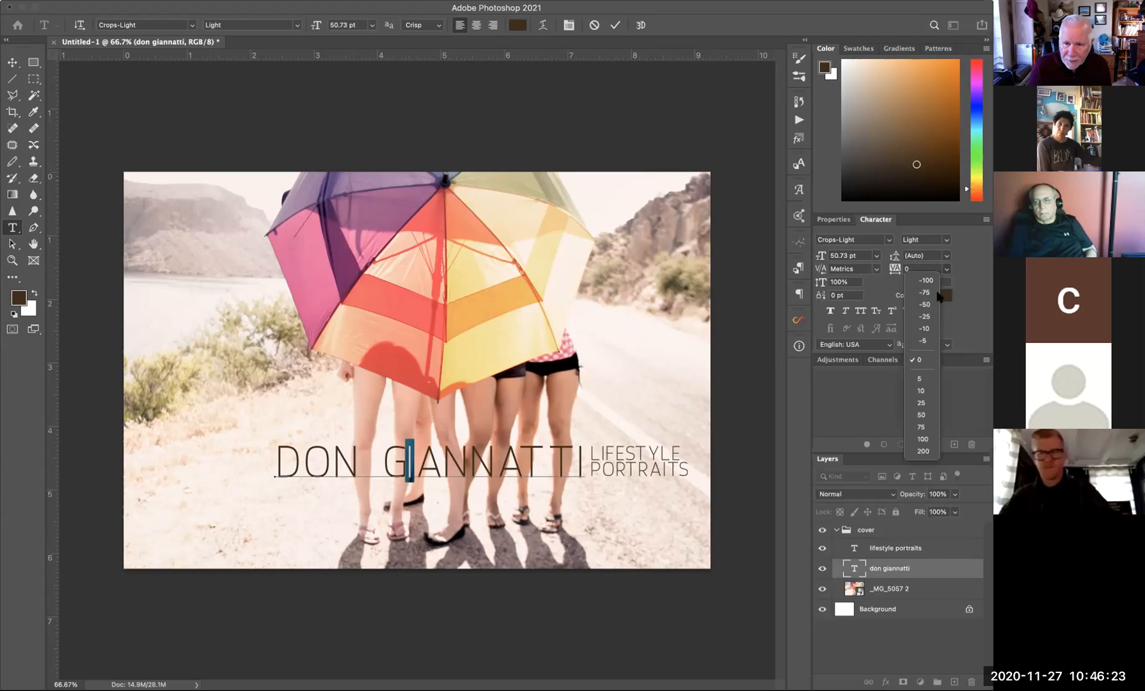
pyautogui.click(925, 292)
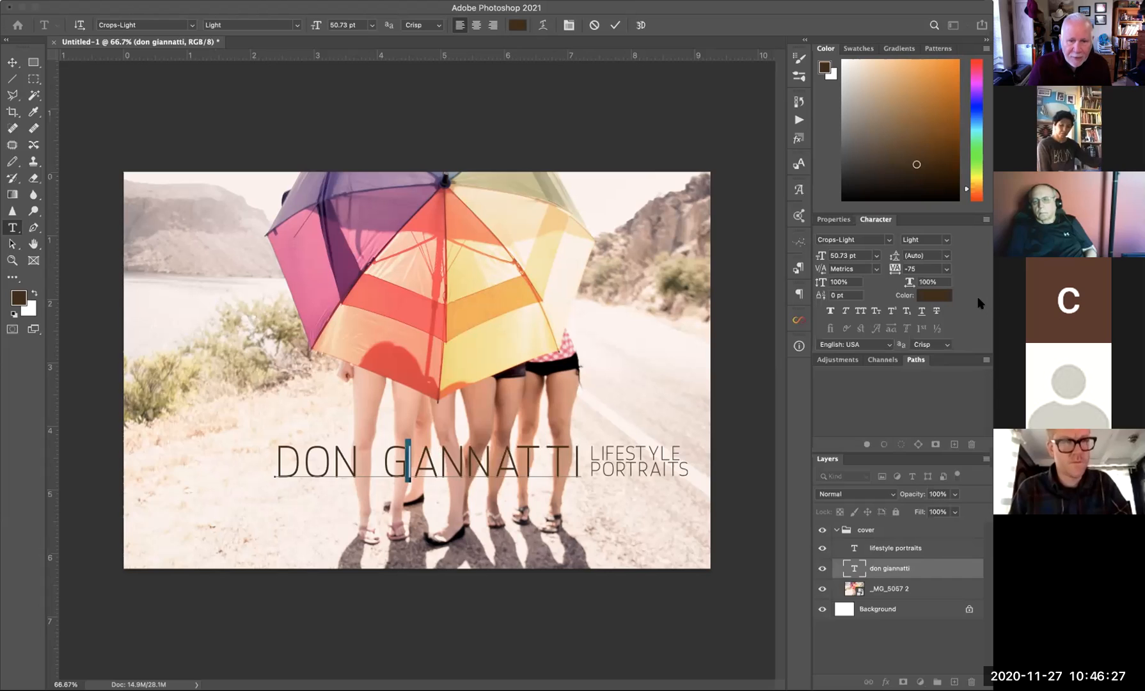
pyautogui.click(761, 392)
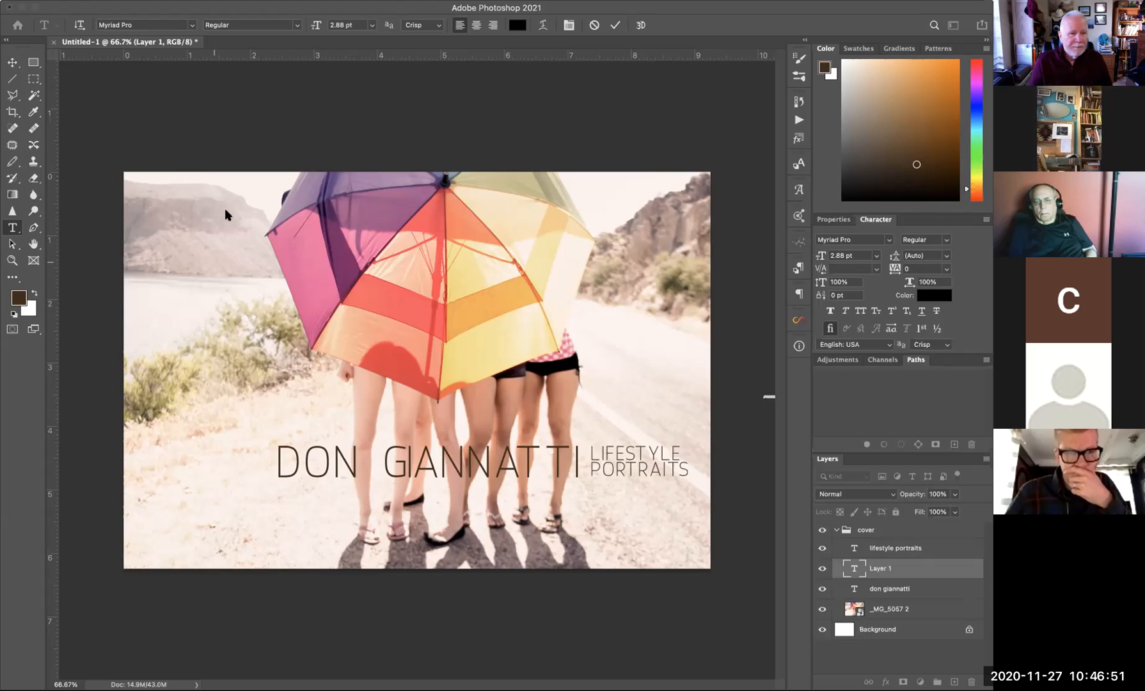
# - Hide the stray Lorem Ipsum layer and nudge LIFESTYLE PORTRAITS one step left
pyautogui.click(13, 62)
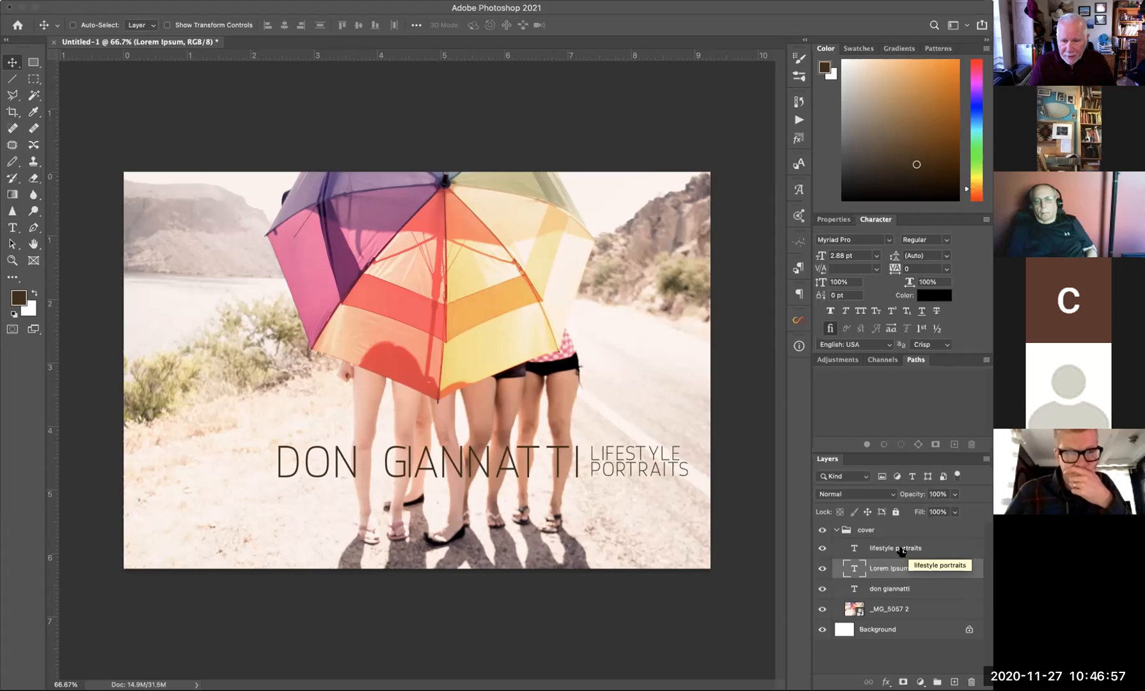
pyautogui.click(823, 568)
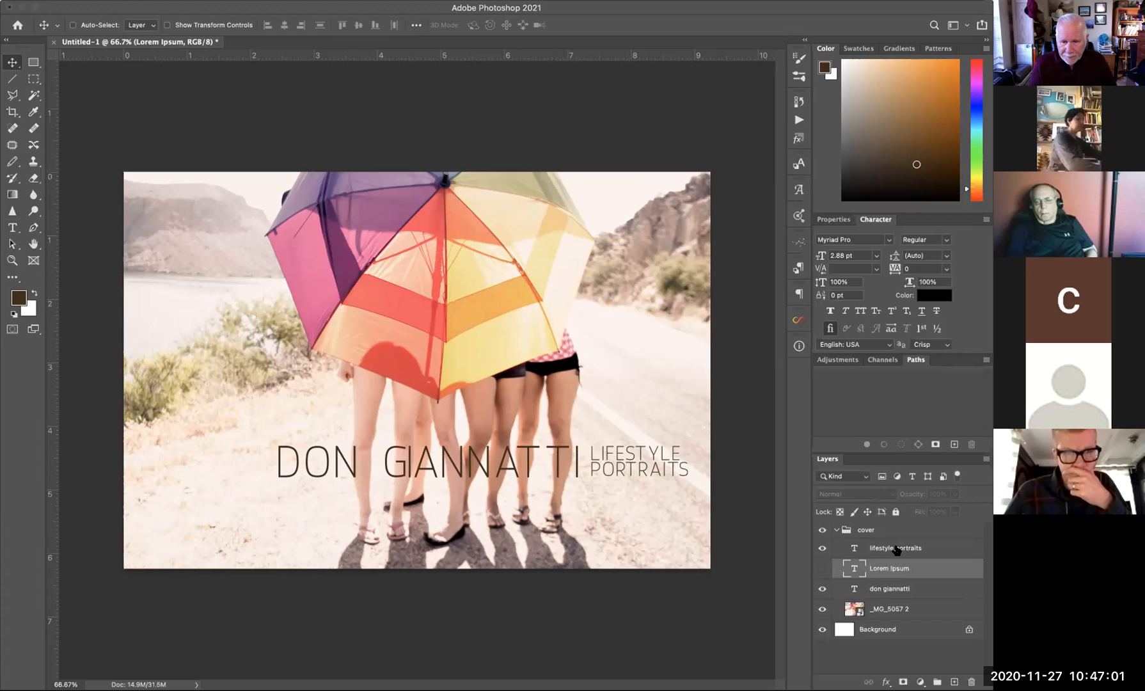
pyautogui.click(895, 548)
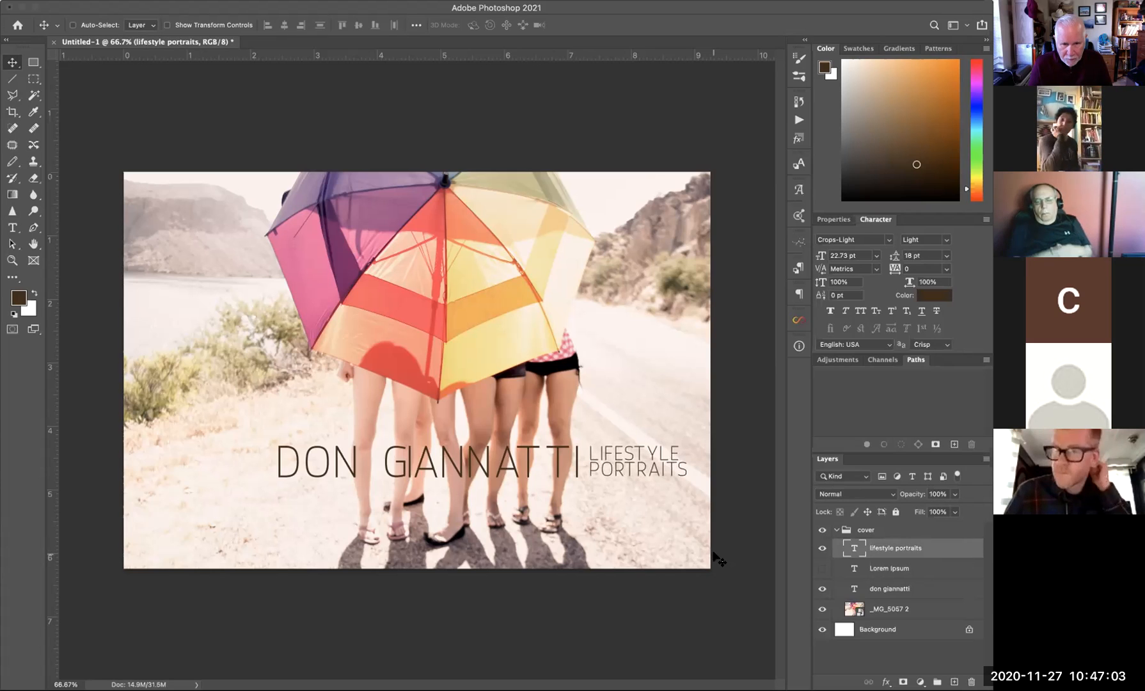
pyautogui.press('Left')
pyautogui.press('Left')
pyautogui.press('Left')
pyautogui.press('Left')
pyautogui.press('Left')
pyautogui.press('Left')
pyautogui.press('Left')
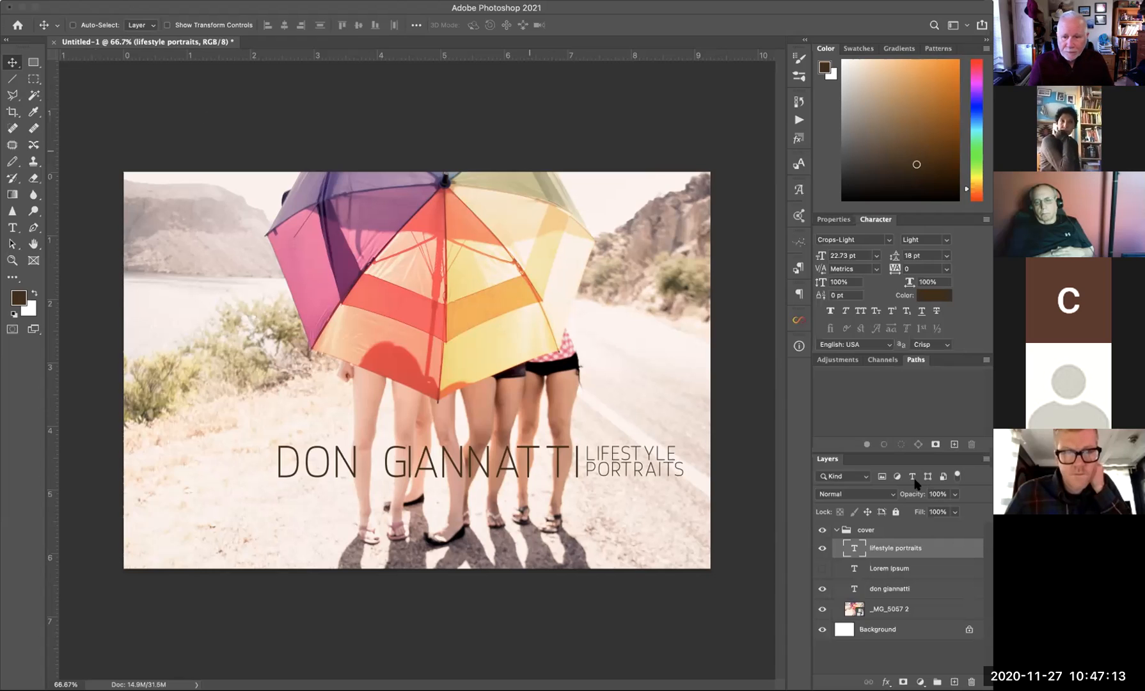
# - Collapse the cover group and hide it, leaving a blank page
pyautogui.click(832, 532)
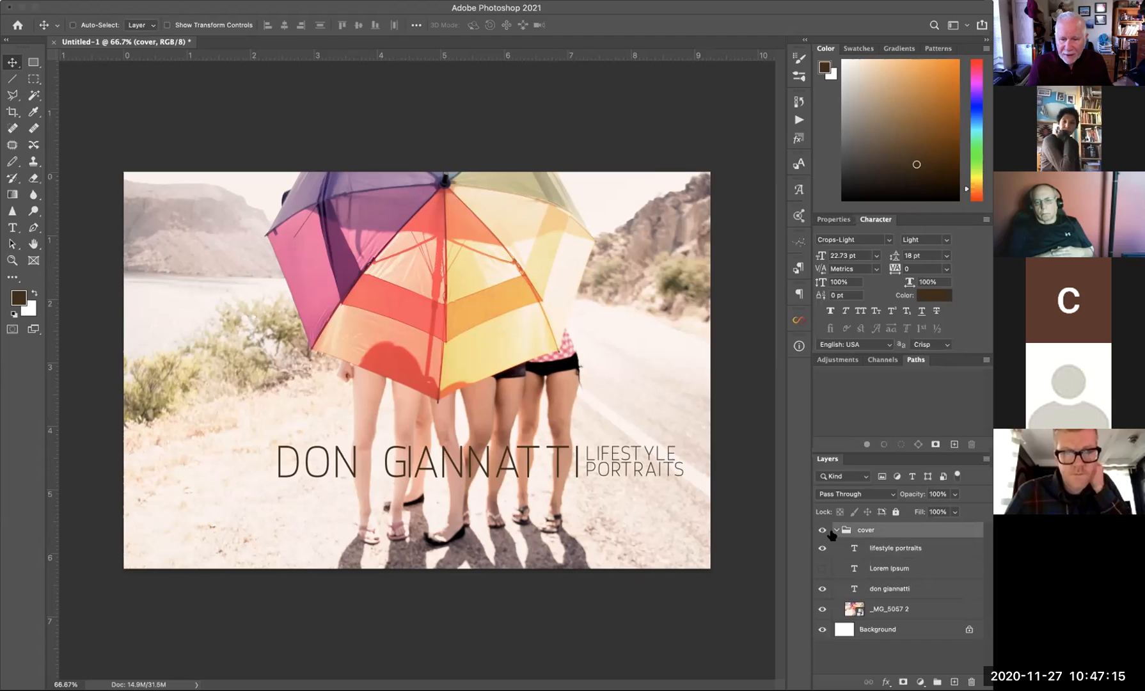
pyautogui.click(834, 530)
pyautogui.click(822, 530)
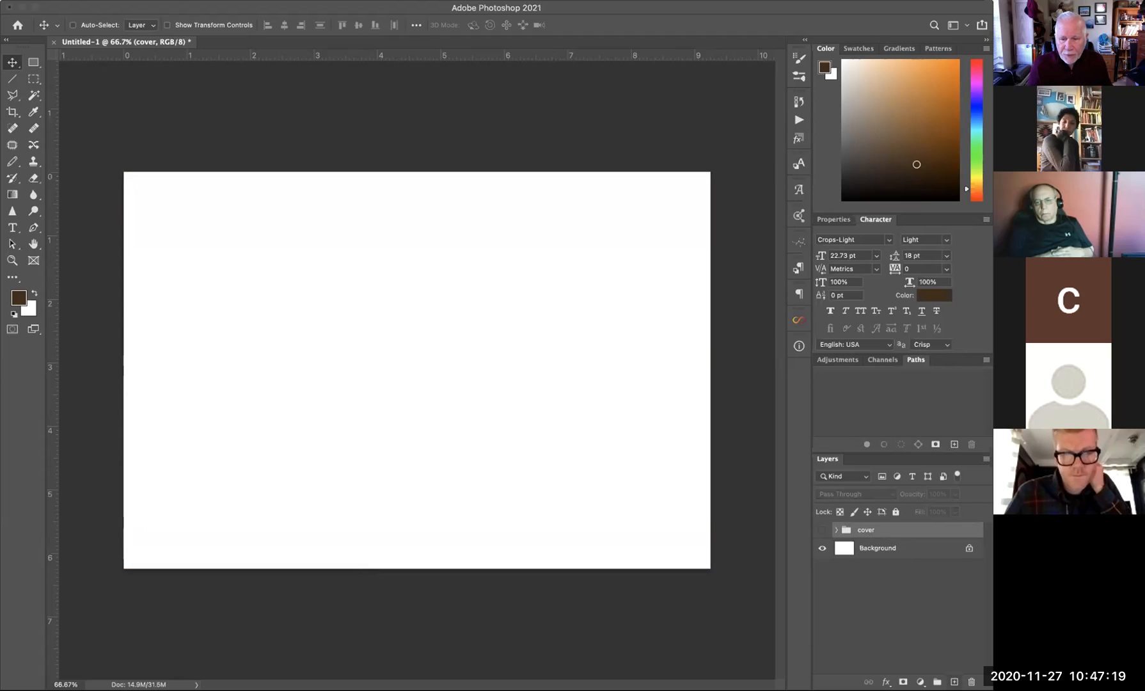
# - Place the Scan 1 photo and scale it large over the left half of the page
pyautogui.click(954, 681)
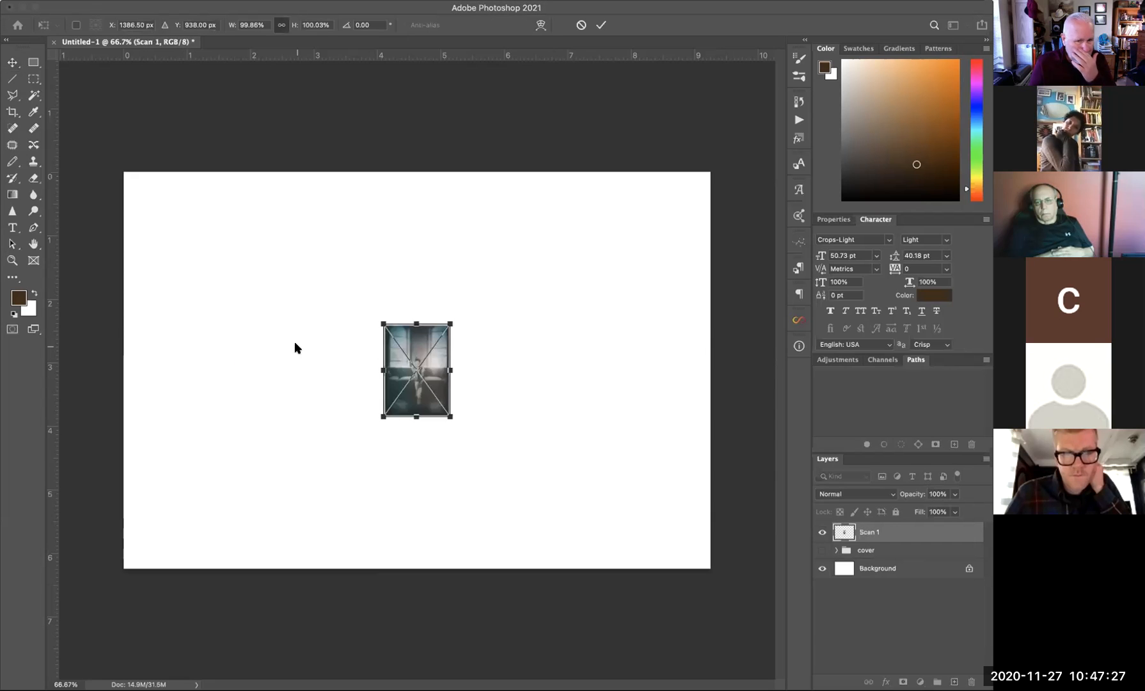
pyautogui.moveTo(416, 352); pyautogui.dragTo(160, 216)
pyautogui.moveTo(203, 285); pyautogui.dragTo(363, 573)
pyautogui.moveTo(134, 190); pyautogui.dragTo(129, 185)
pyautogui.moveTo(197, 249)
pyautogui.mouseDown()
pyautogui.moveTo(214, 252)
pyautogui.moveTo(199, 241)
pyautogui.mouseUp()
pyautogui.press('Return')
# - Drag guides from the rulers for the top, bottom, left and right margins
pyautogui.moveTo(202, 57); pyautogui.dragTo(128, 192)
pyautogui.moveTo(53, 203); pyautogui.dragTo(129, 198)
pyautogui.moveTo(50, 211); pyautogui.dragTo(142, 220)
pyautogui.moveTo(287, 62); pyautogui.dragTo(287, 191)
pyautogui.moveTo(274, 56); pyautogui.dragTo(247, 550)
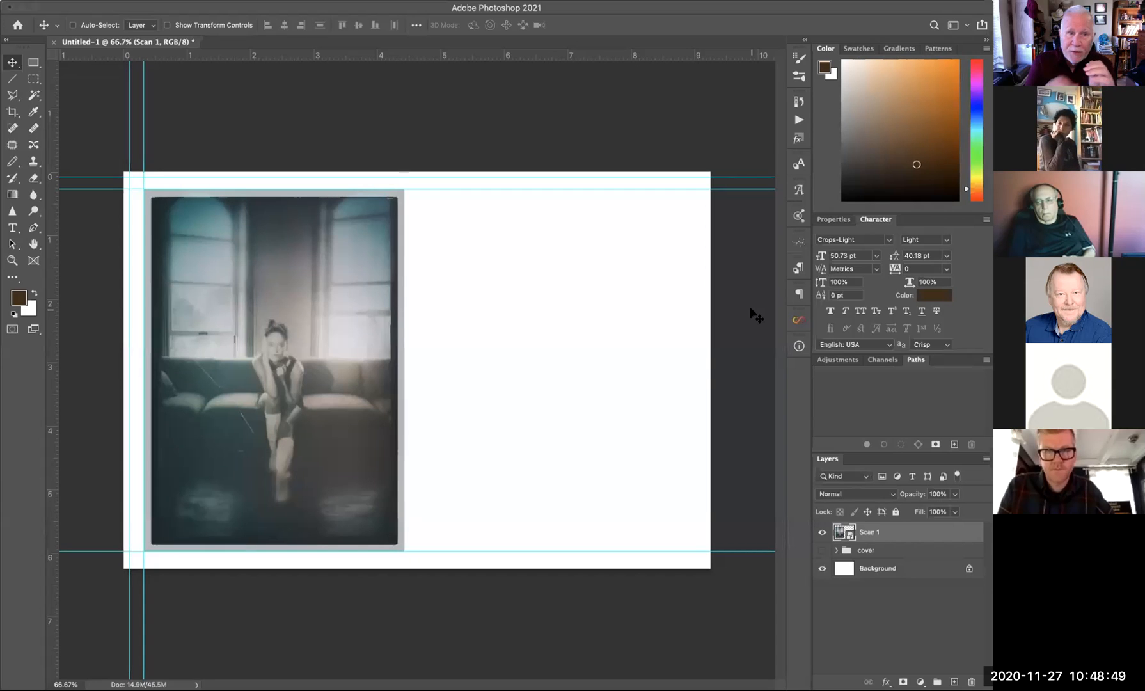
pyautogui.moveTo(50, 234); pyautogui.dragTo(702, 259)
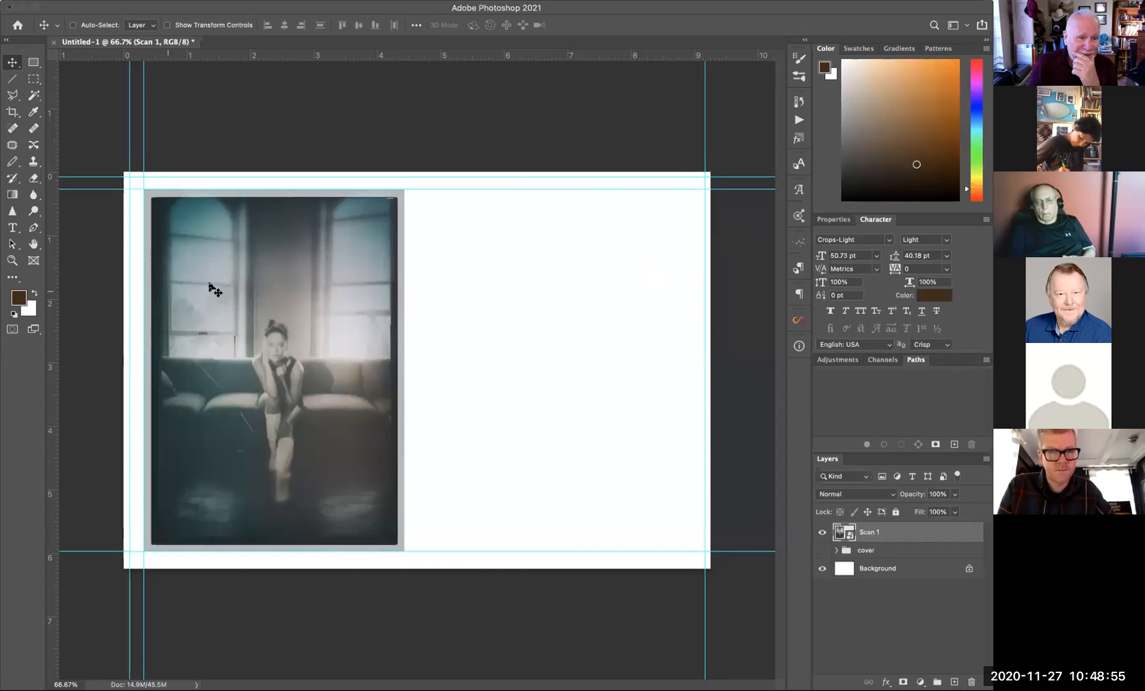
pyautogui.moveTo(50, 255); pyautogui.dragTo(101, 255)
pyautogui.moveTo(608, 302); pyautogui.dragTo(693, 309)
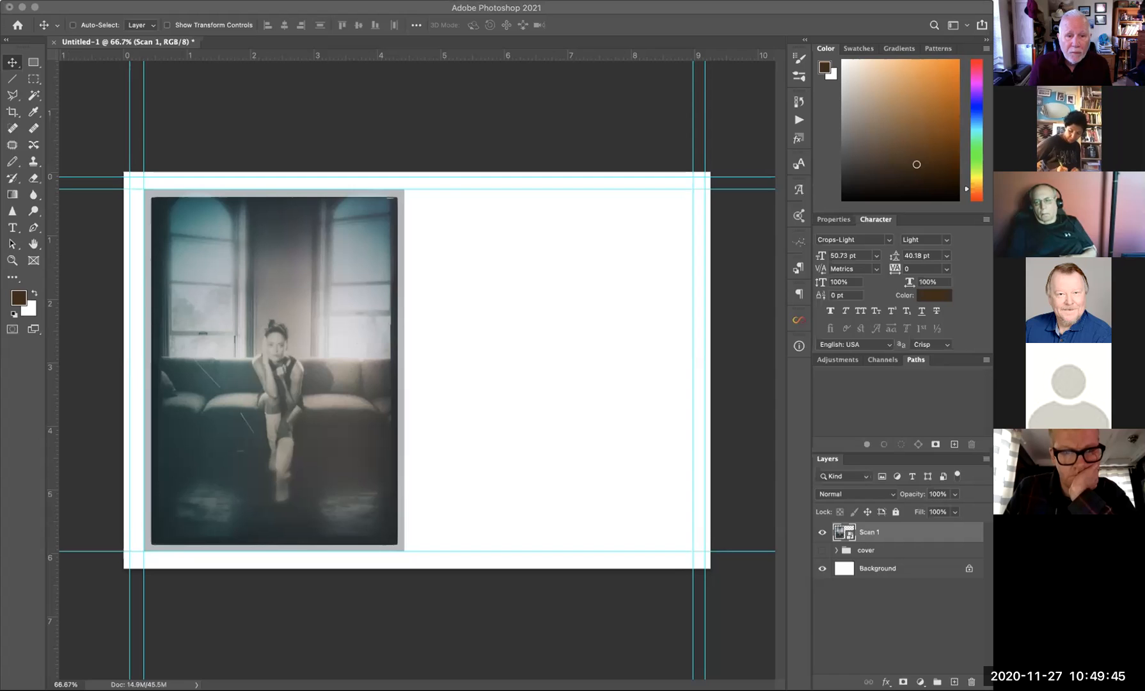
# - Place the _MG_4827 lake photo, scale it down, and position it on the right beside Scan 1
pyautogui.click(490, 315)
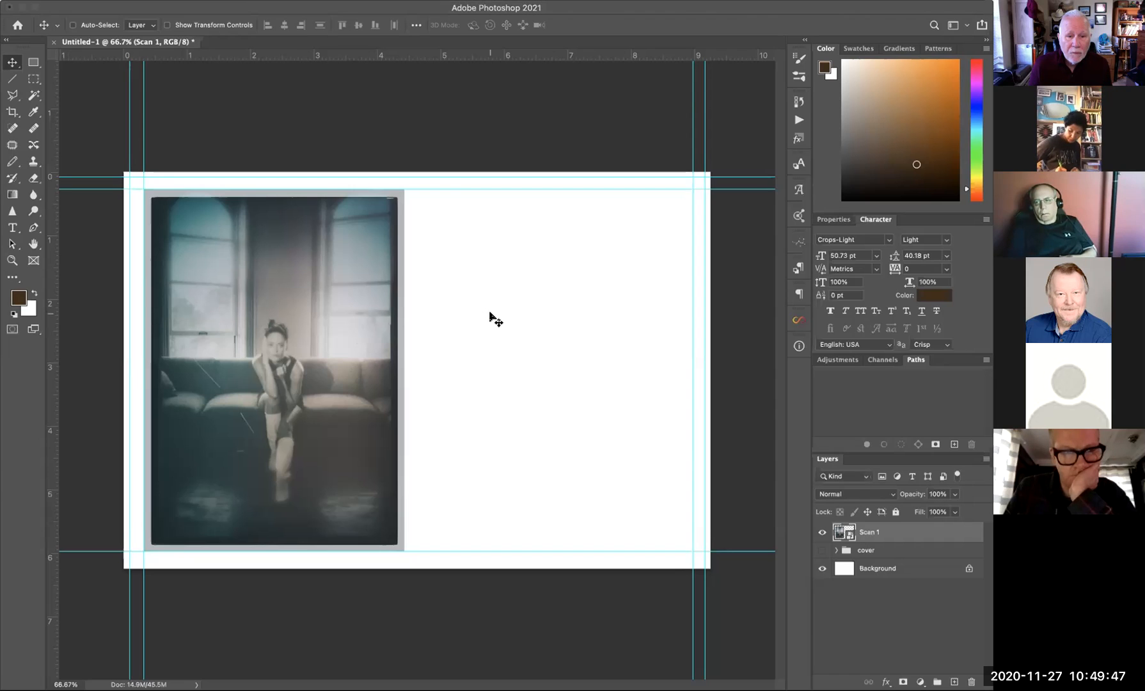
pyautogui.hotkey('ctrl', 't')
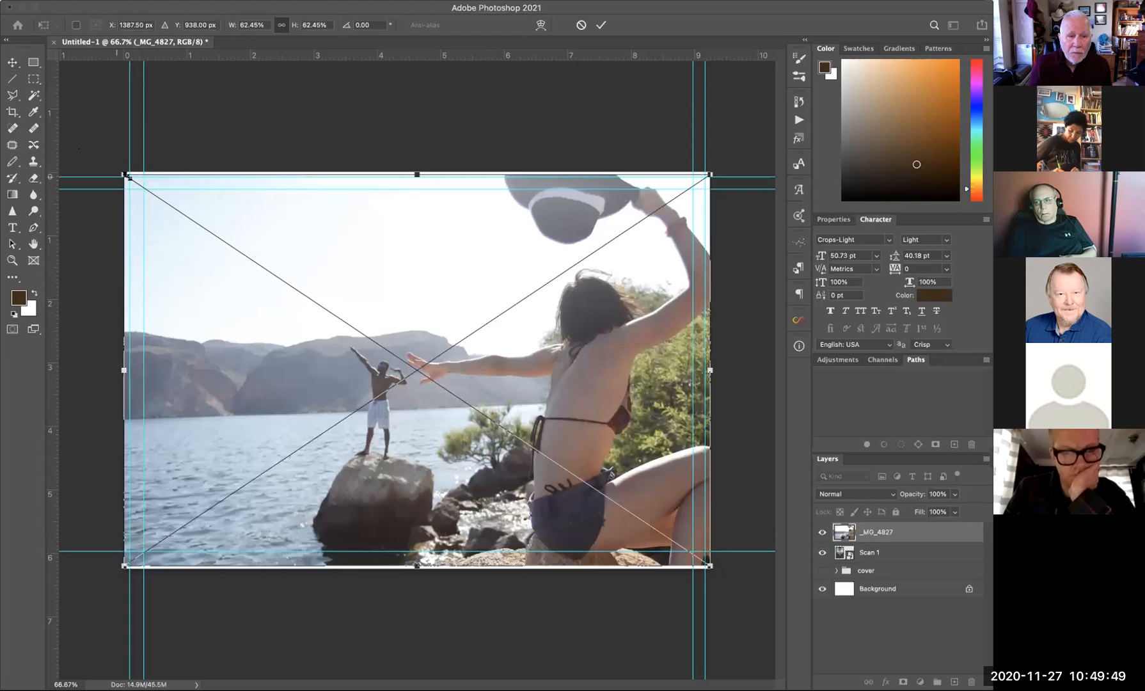
pyautogui.moveTo(128, 177); pyautogui.dragTo(350, 312)
pyautogui.moveTo(500, 376); pyautogui.dragTo(495, 305)
pyautogui.moveTo(355, 253); pyautogui.dragTo(372, 265)
pyautogui.moveTo(528, 348); pyautogui.dragTo(529, 342)
pyautogui.press('Return')
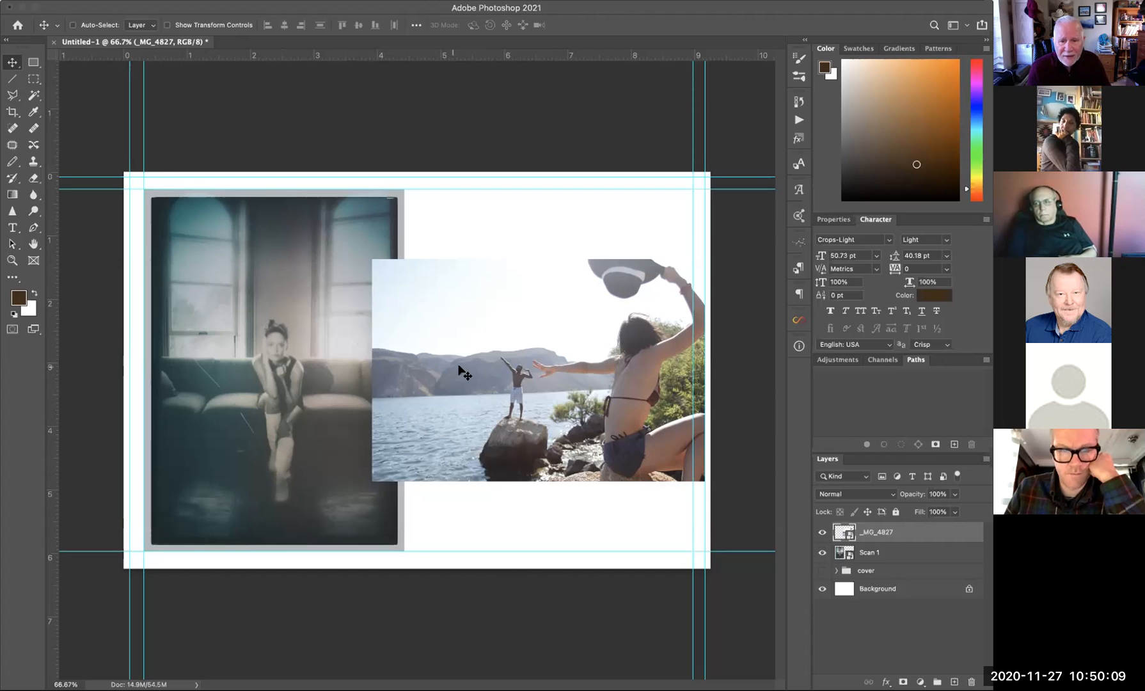
pyautogui.moveTo(470, 368); pyautogui.dragTo(490, 354)
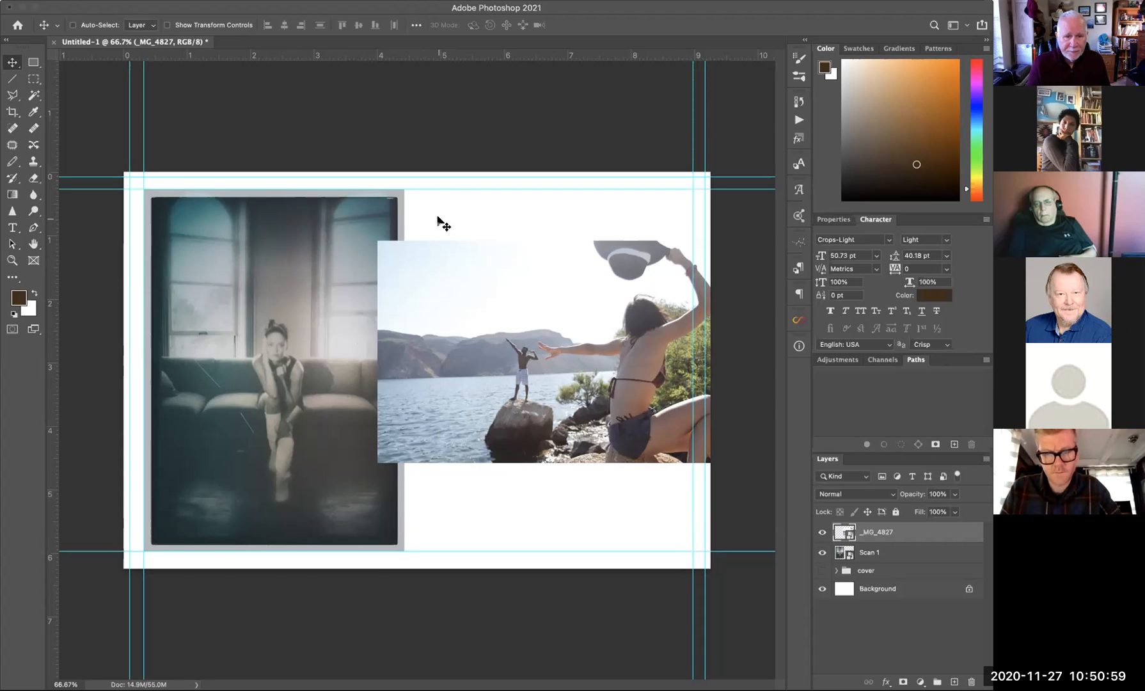
pyautogui.click(14, 229)
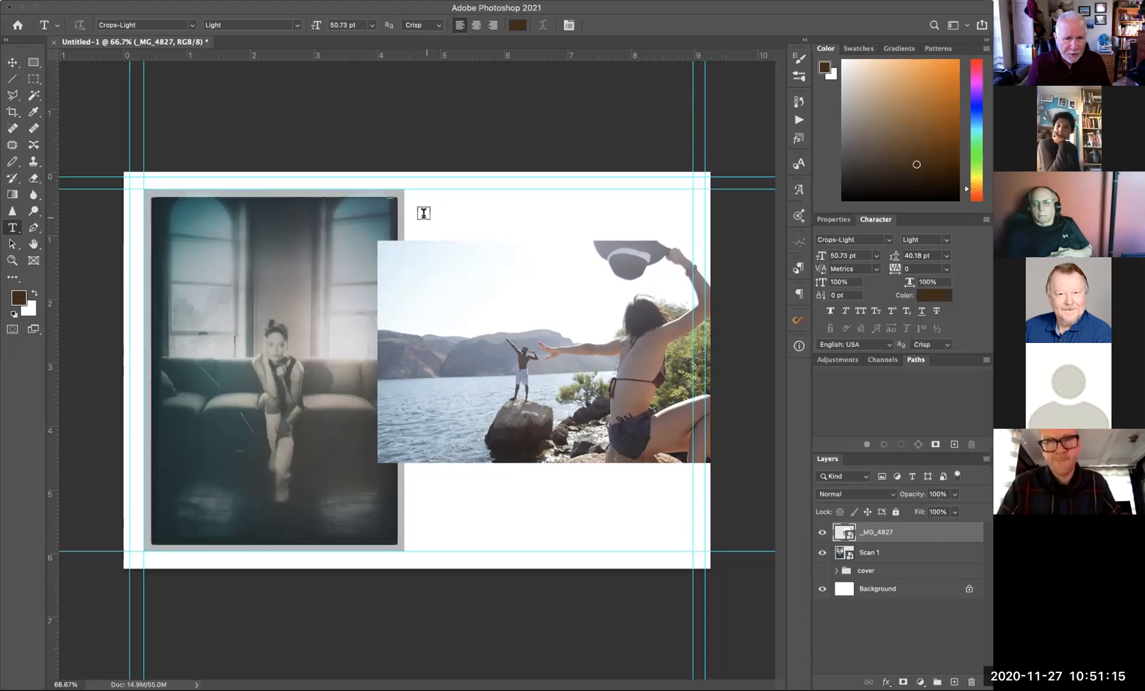
# - Add a 'DON GIANNATTI' heading above the lake photo and scale it slightly smaller
pyautogui.click(417, 213)
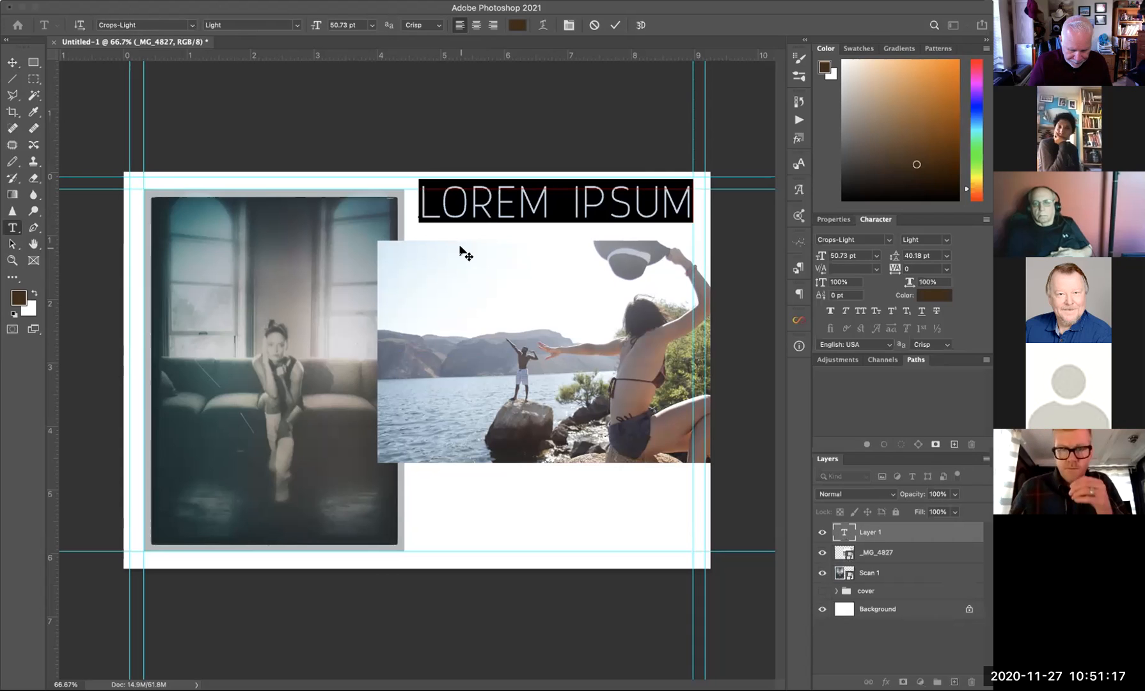
pyautogui.write('DON GIA')
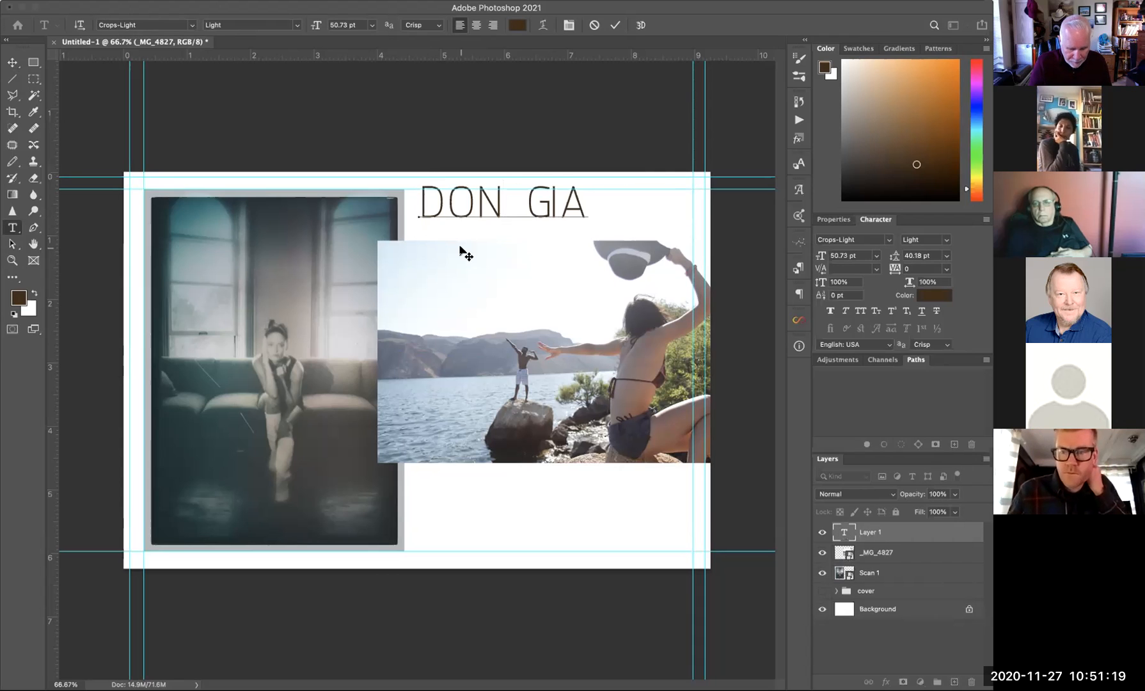
pyautogui.write('NNATTI')
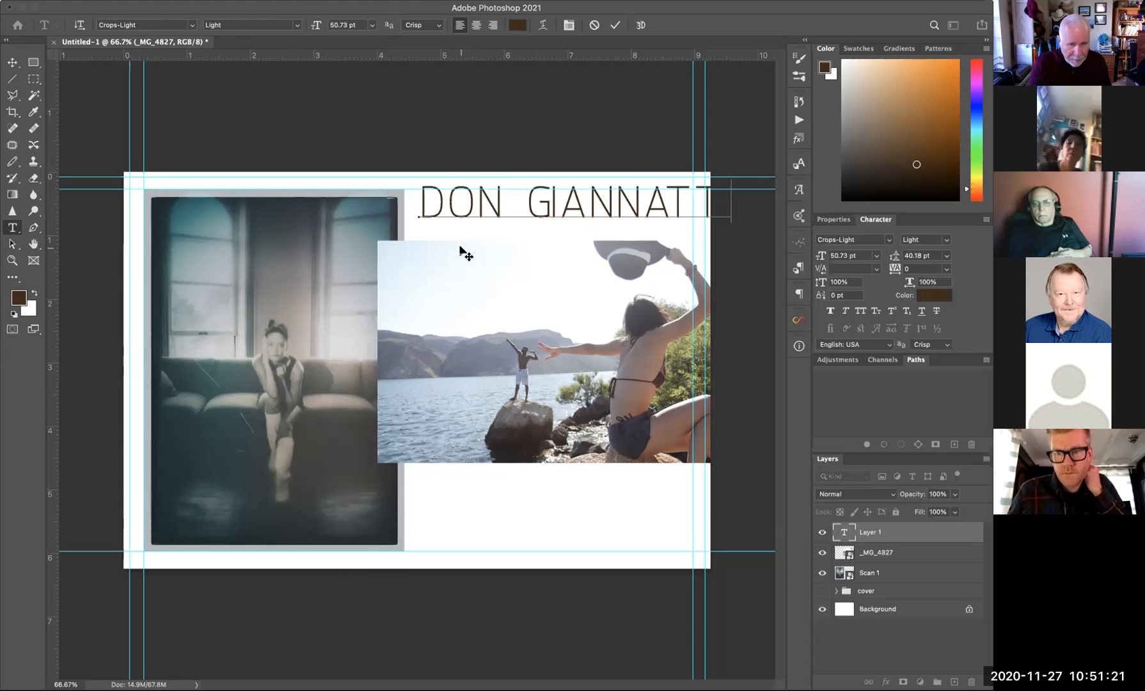
pyautogui.click(13, 62)
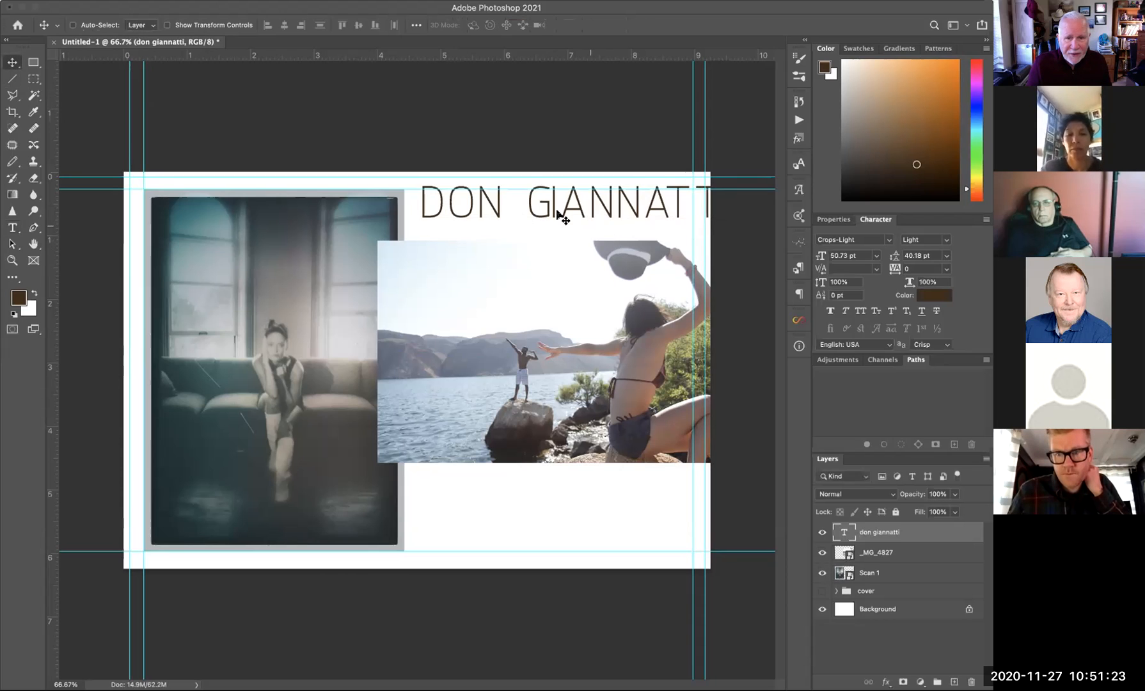
pyautogui.moveTo(539, 215); pyautogui.dragTo(532, 212)
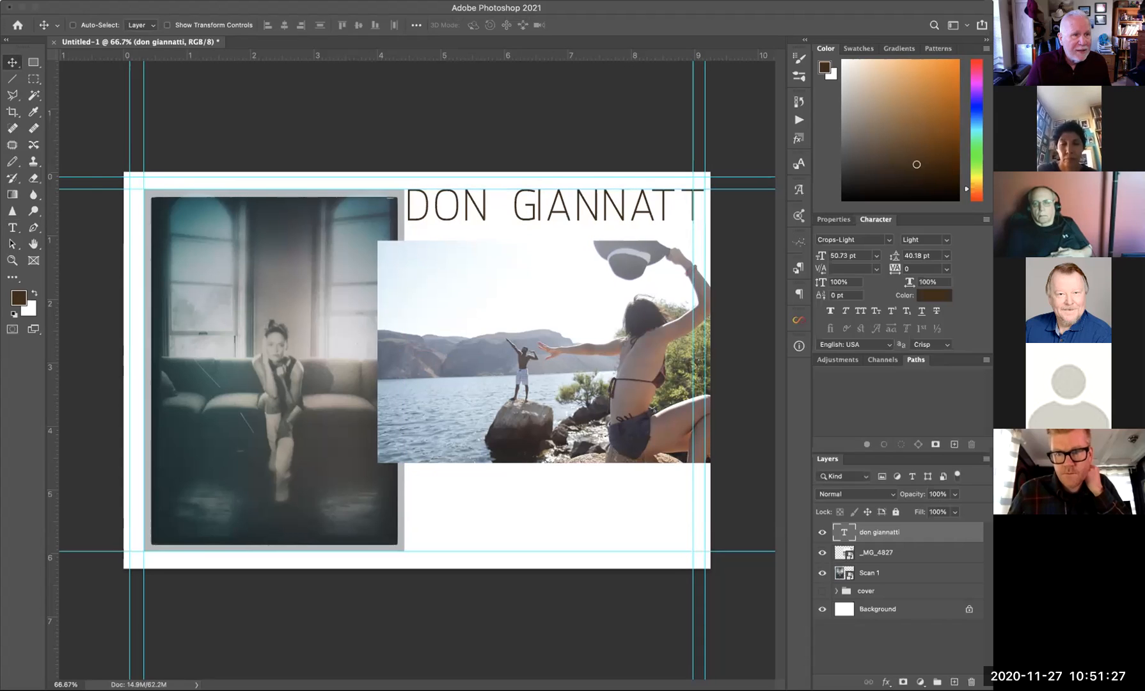
pyautogui.click(1, 1)
pyautogui.moveTo(76, 185)
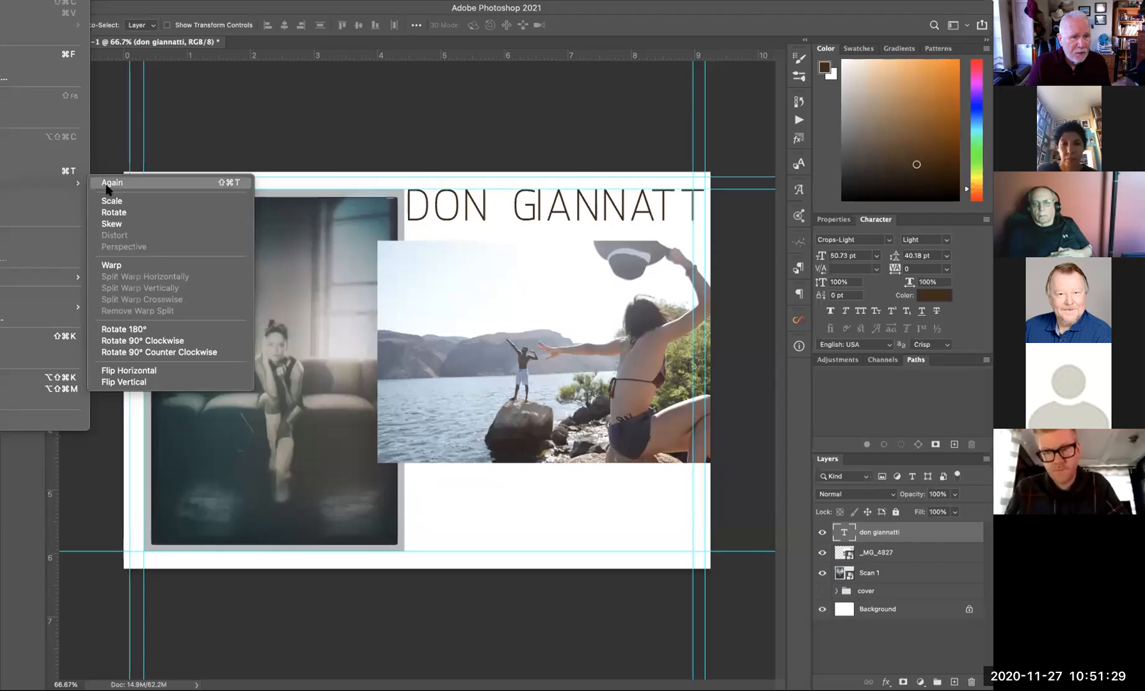
pyautogui.click(110, 200)
pyautogui.moveTo(703, 224); pyautogui.dragTo(692, 222)
pyautogui.press('Return')
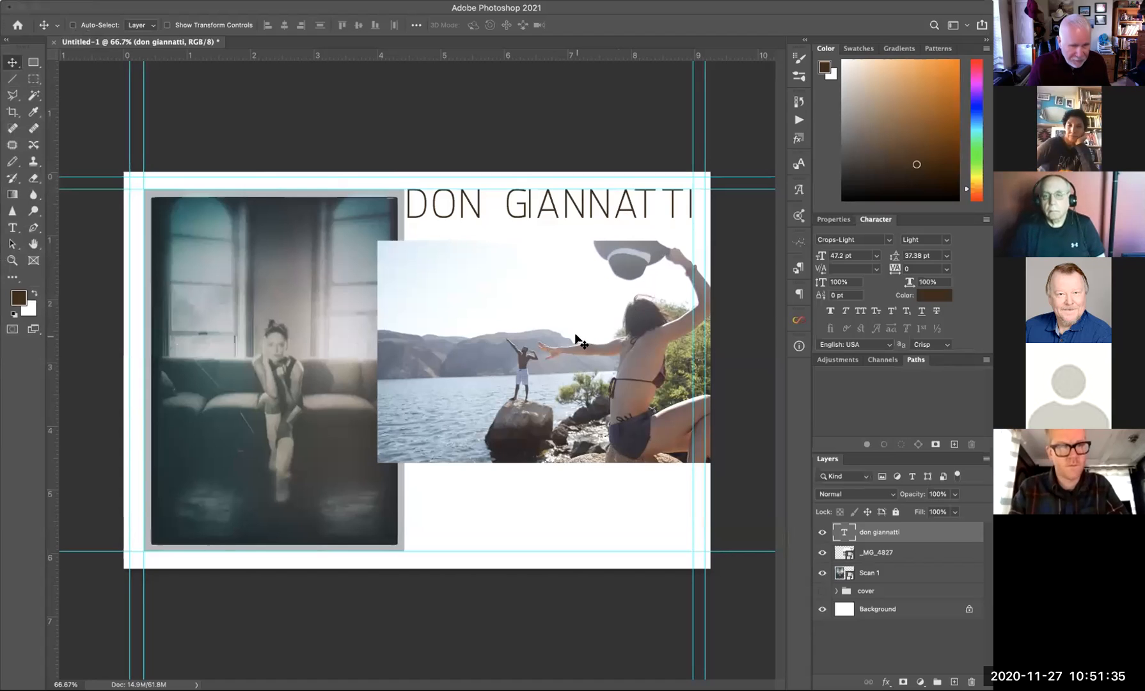
# - Start a new text layer under the heading reading 'photography'
pyautogui.click(12, 227)
pyautogui.click(418, 243)
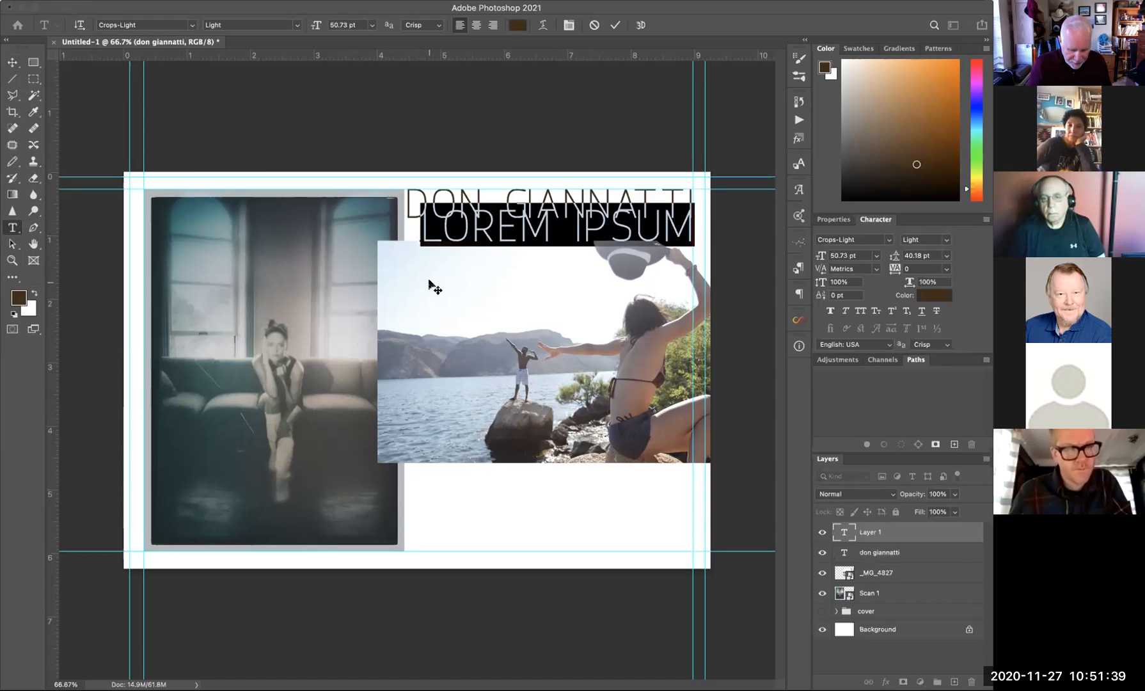
pyautogui.write('photogra')
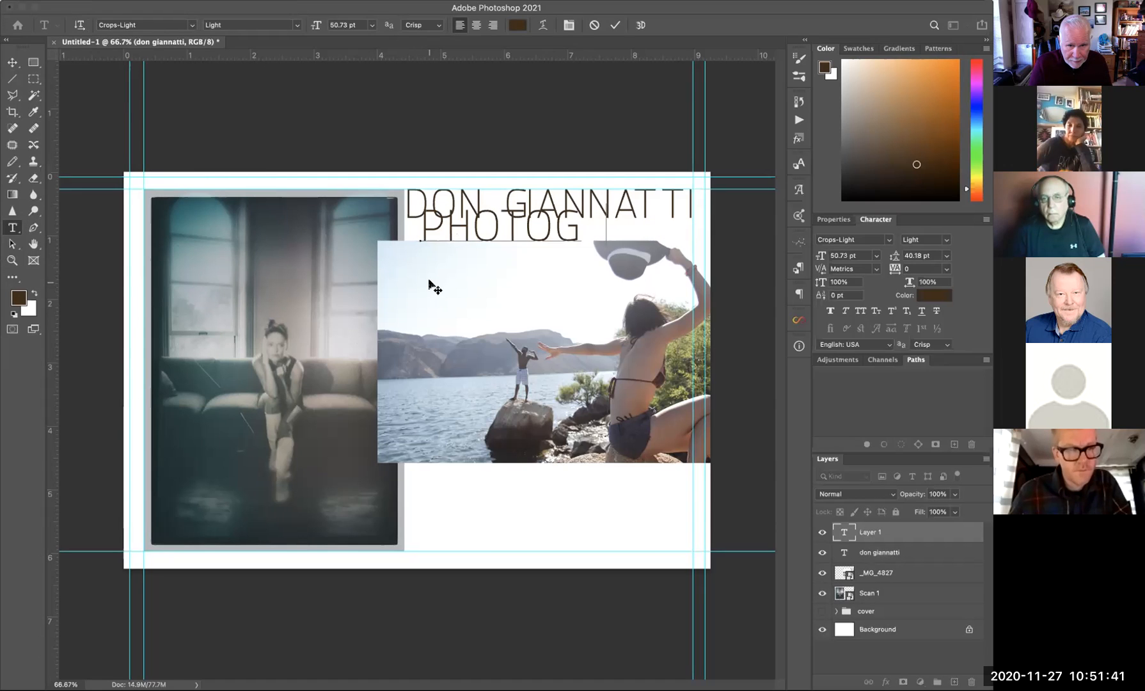
pyautogui.write('phy')
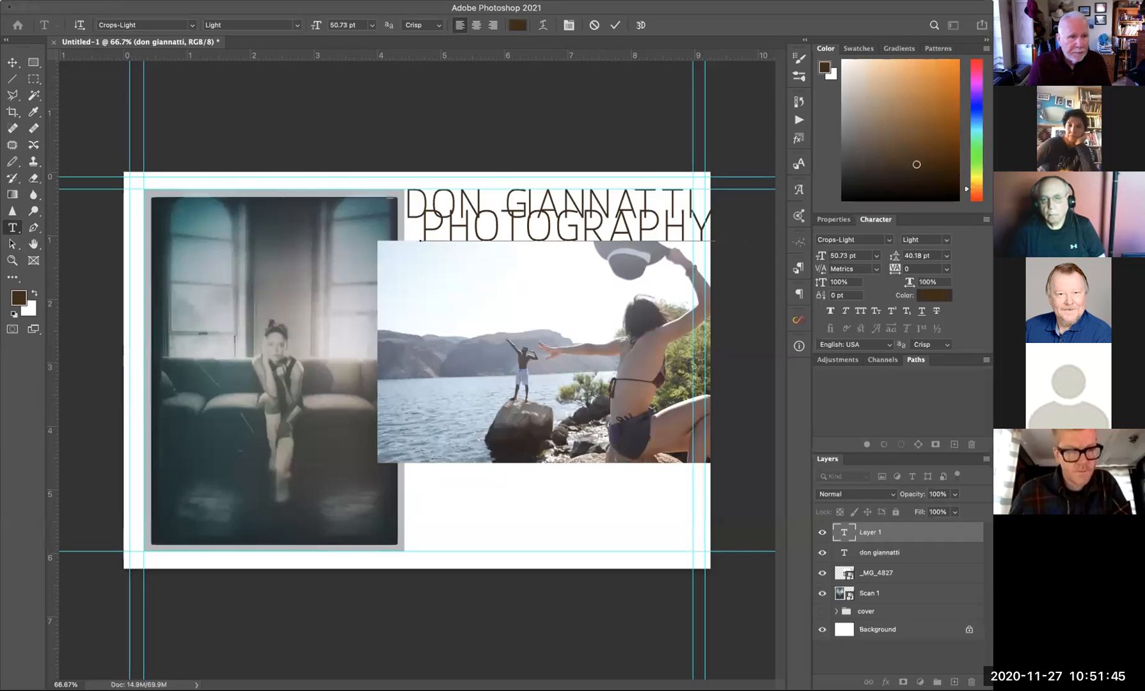
# - Scale PHOTOGRAPHY to about 32 pt and align it right under DON GIANNATTI
pyautogui.click(10, 61)
pyautogui.click(1, 2)
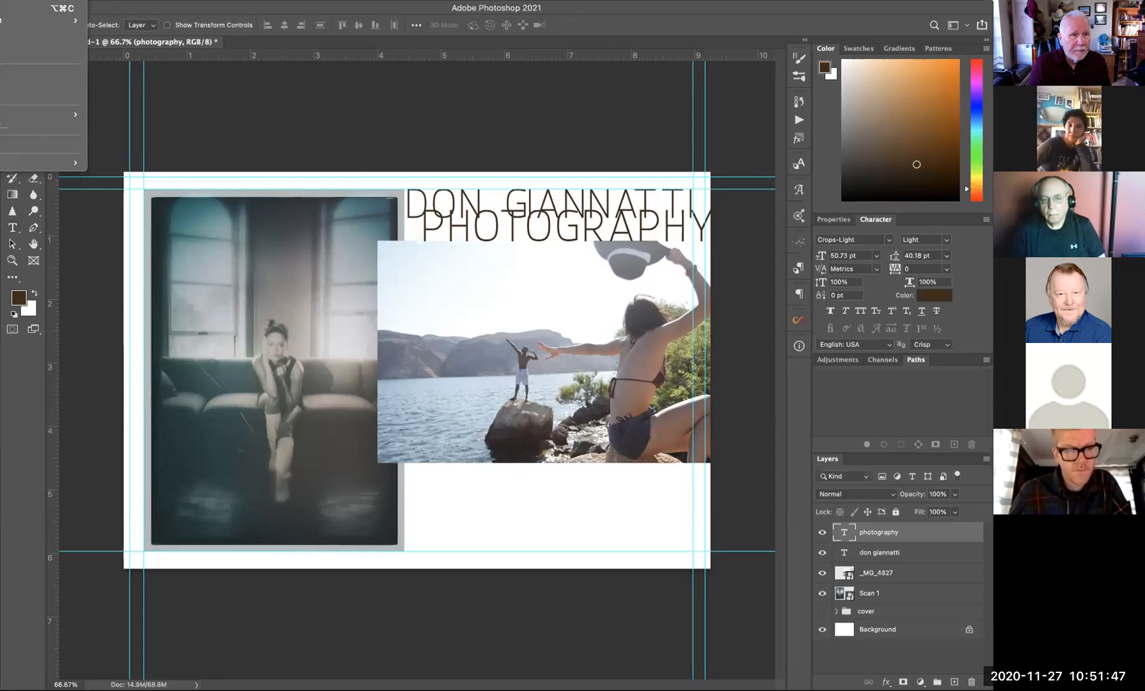
pyautogui.moveTo(70, 183)
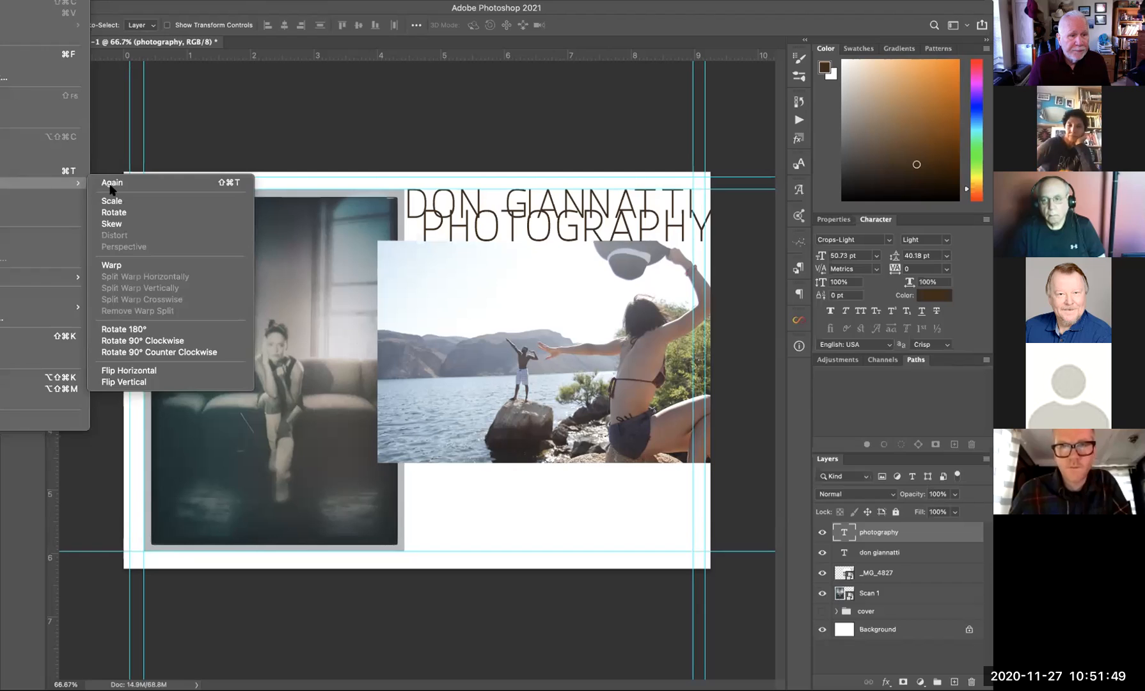
pyautogui.press('super+t')
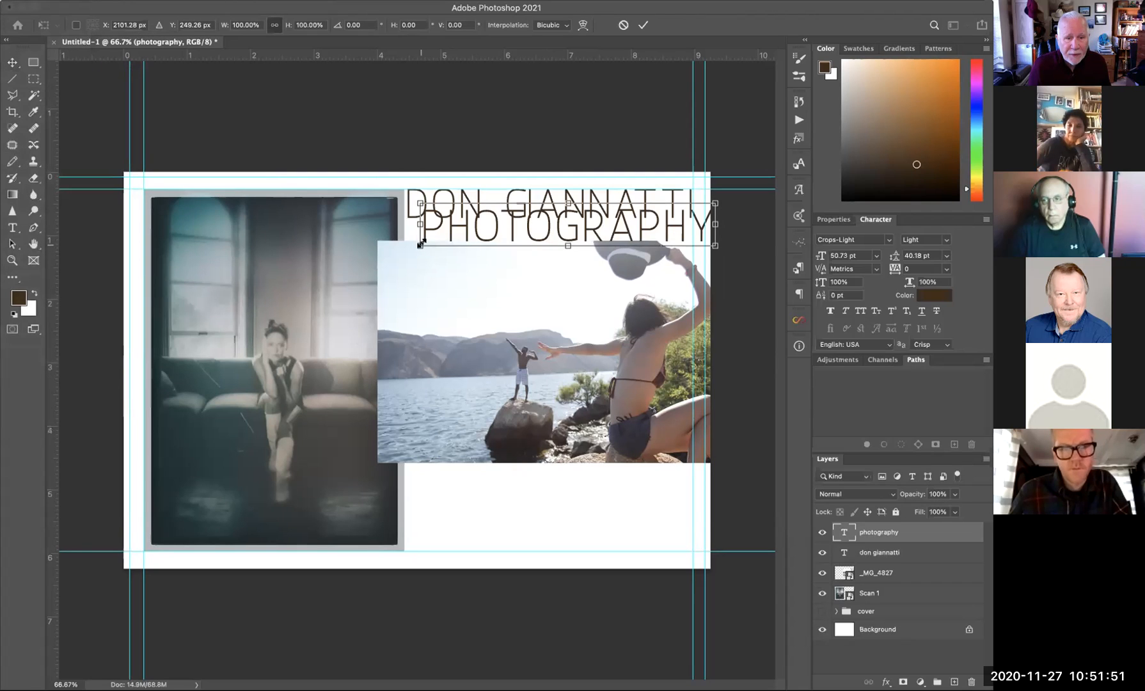
pyautogui.moveTo(419, 245); pyautogui.dragTo(568, 232)
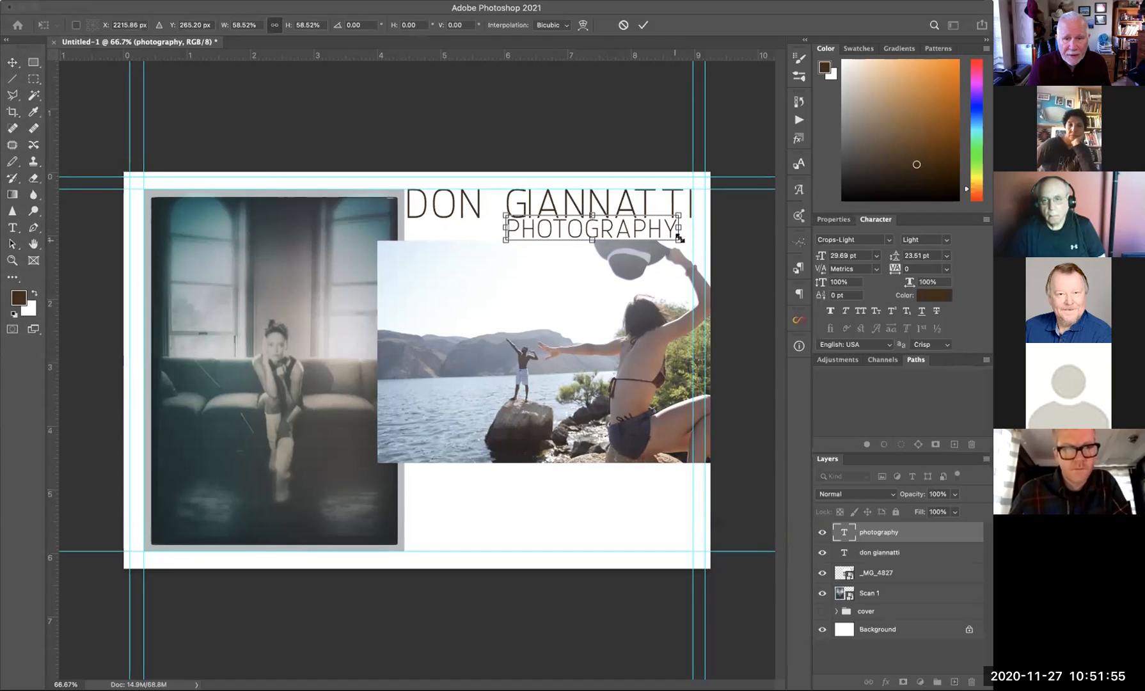
pyautogui.moveTo(677, 238); pyautogui.dragTo(692, 242)
pyautogui.press('Return')
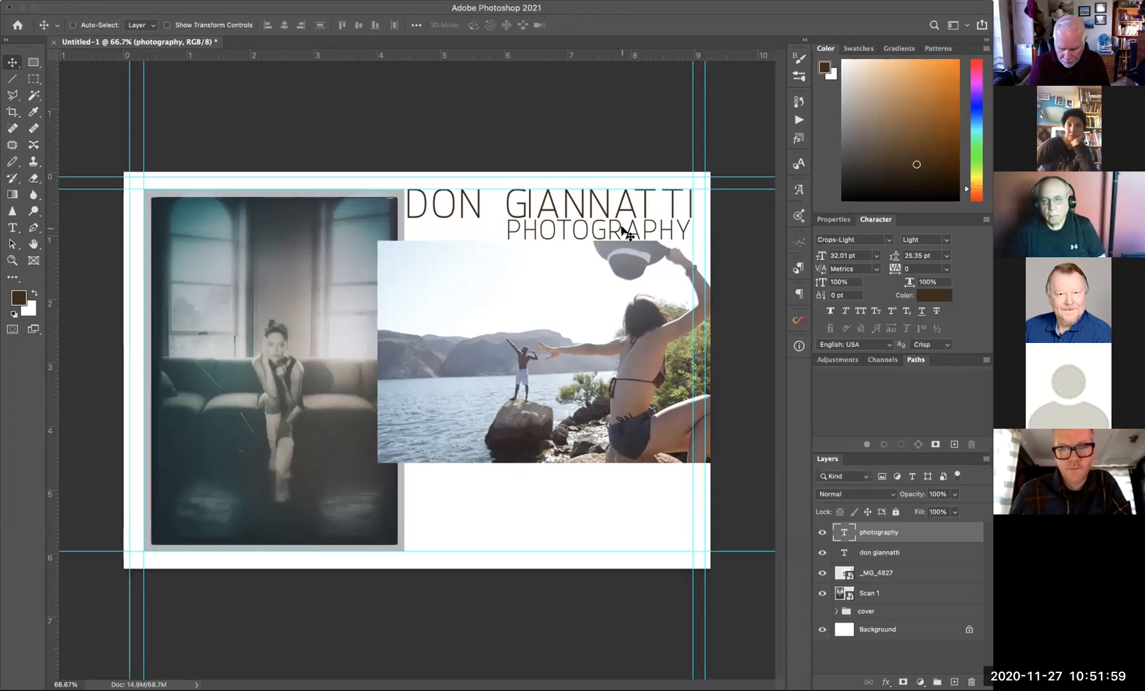
pyautogui.moveTo(624, 231); pyautogui.dragTo(626, 234)
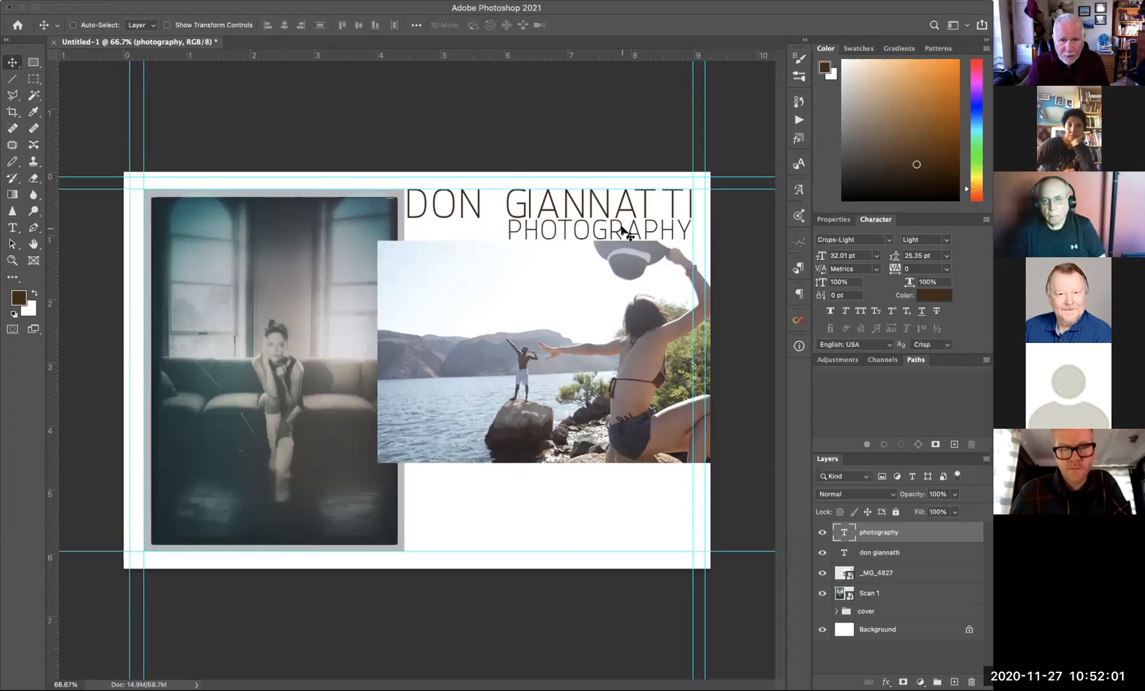
# - Select the _MG_4827 lake photo layer and move it down slightly
pyautogui.rightClick(562, 323)
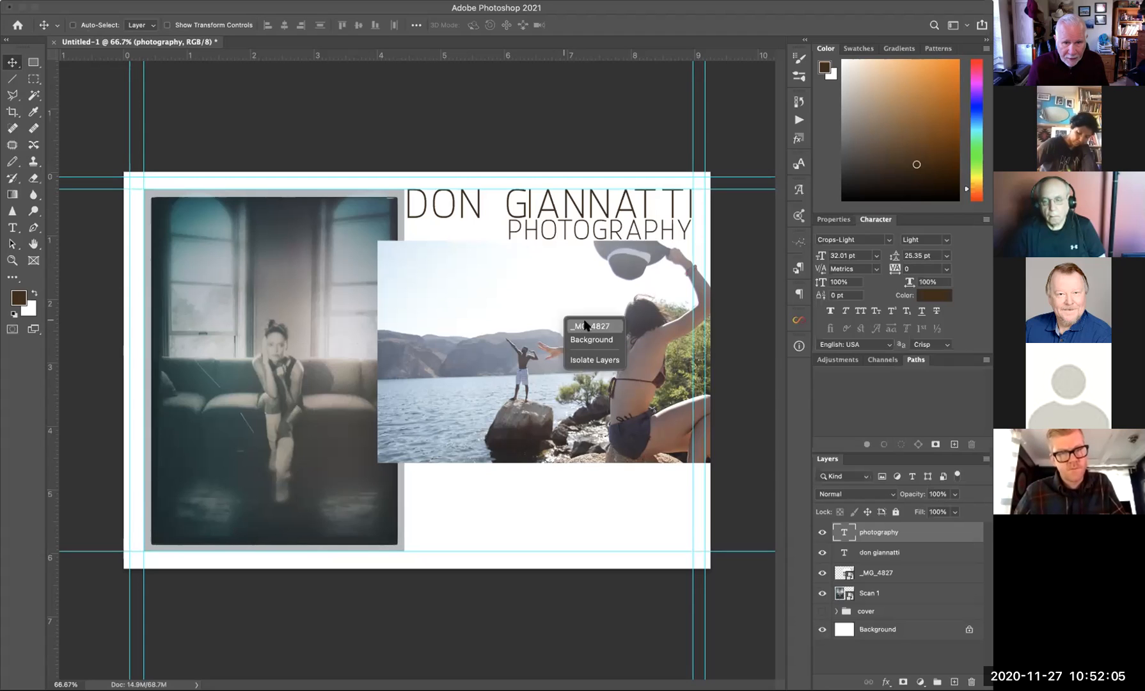
pyautogui.click(567, 325)
pyautogui.moveTo(564, 324); pyautogui.dragTo(564, 331)
# - Start a new Adobe Garamond Pro Regular text layer below the lake photo
pyautogui.click(12, 227)
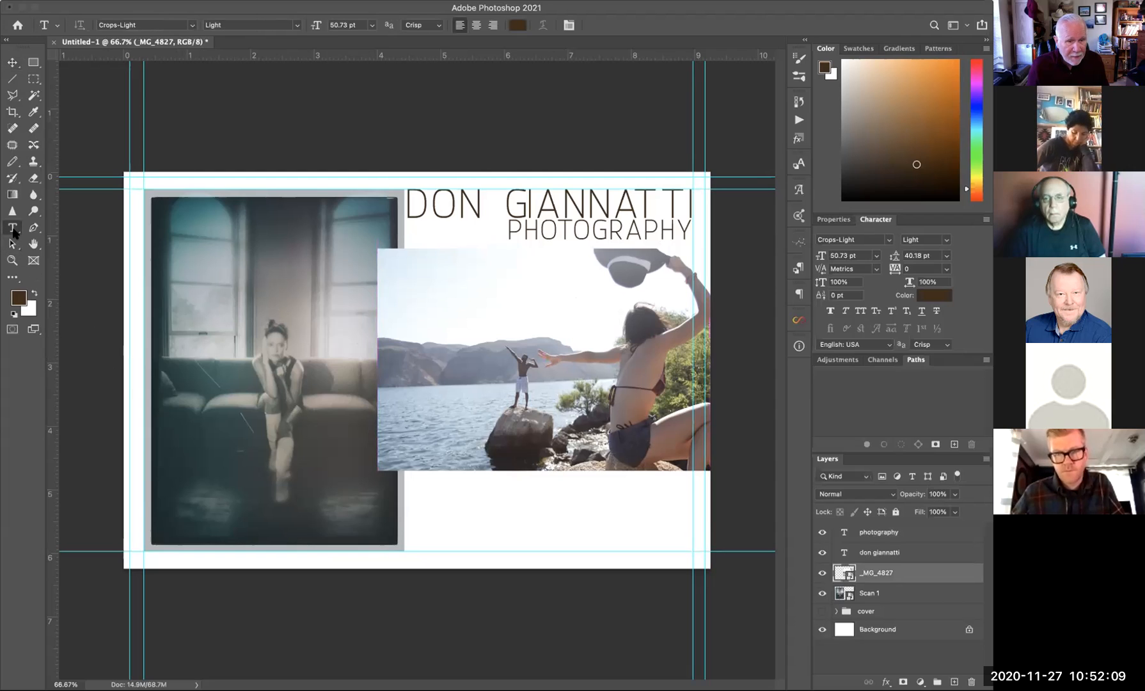
pyautogui.click(191, 27)
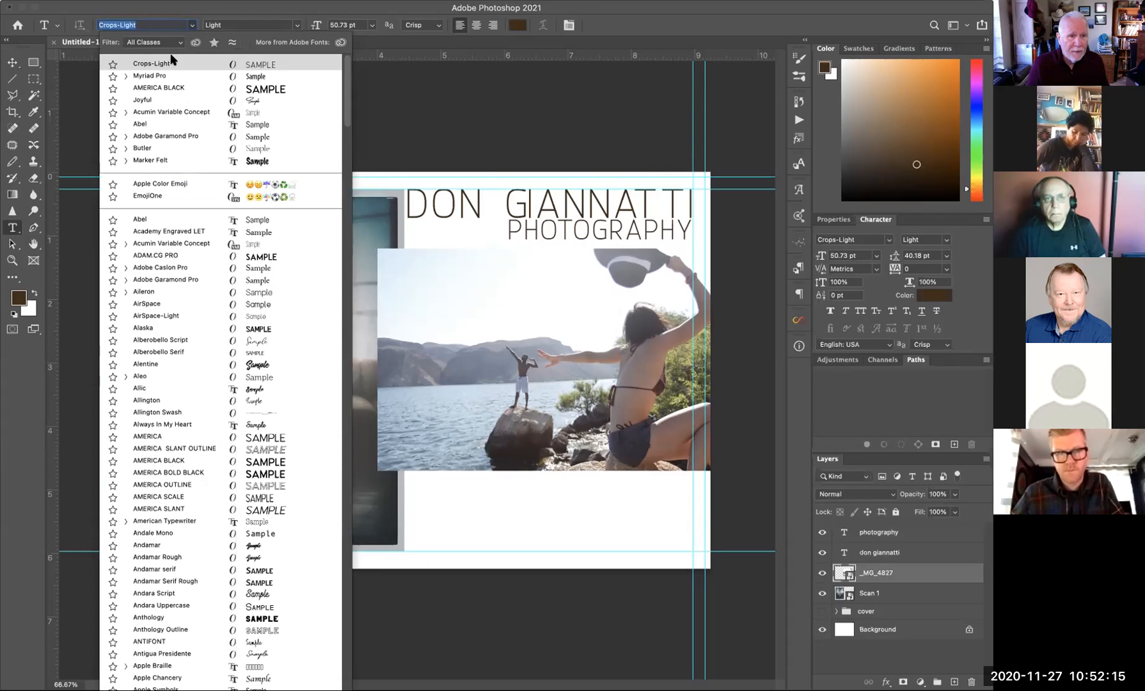
pyautogui.click(125, 136)
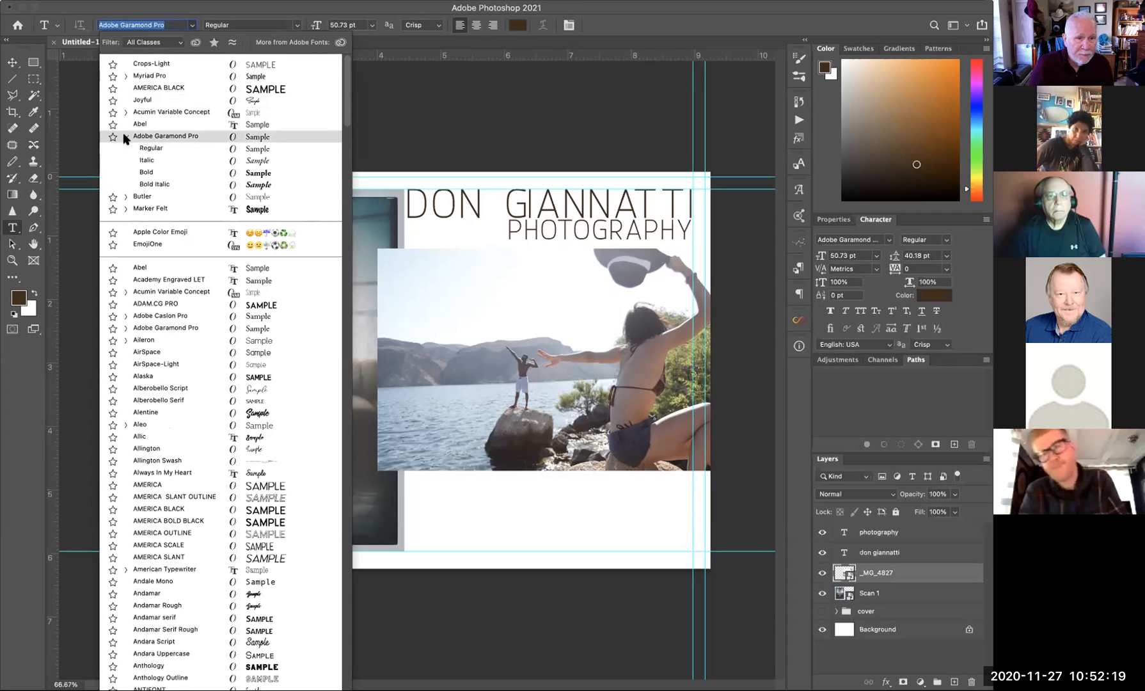
pyautogui.click(142, 135)
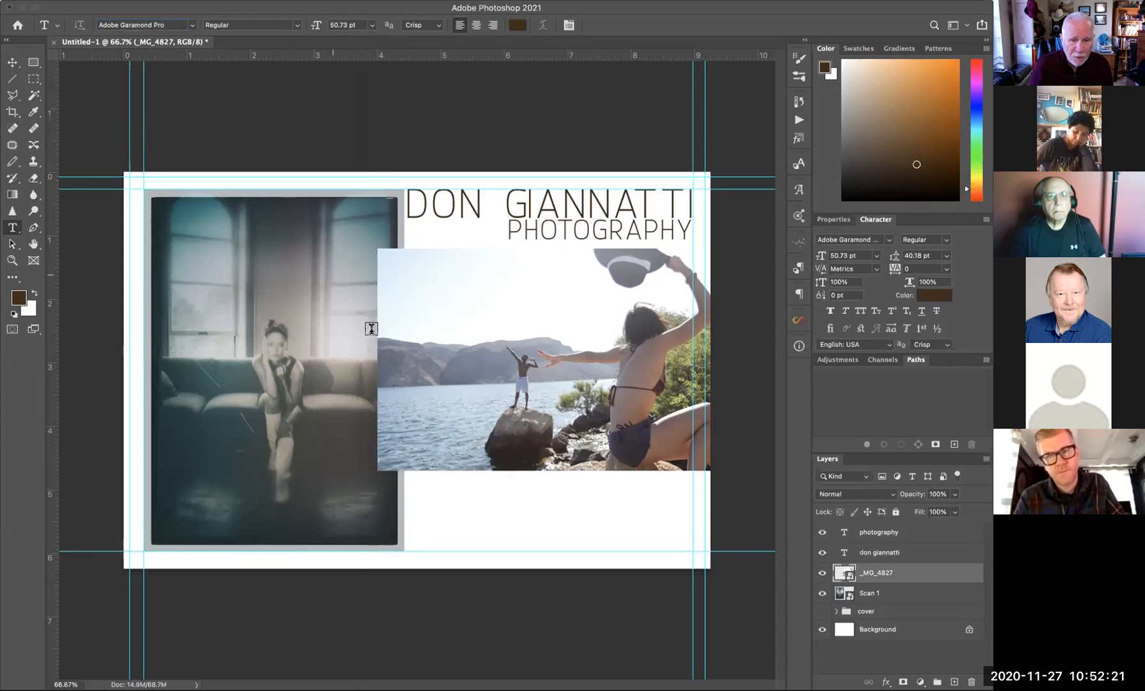
pyautogui.click(438, 494)
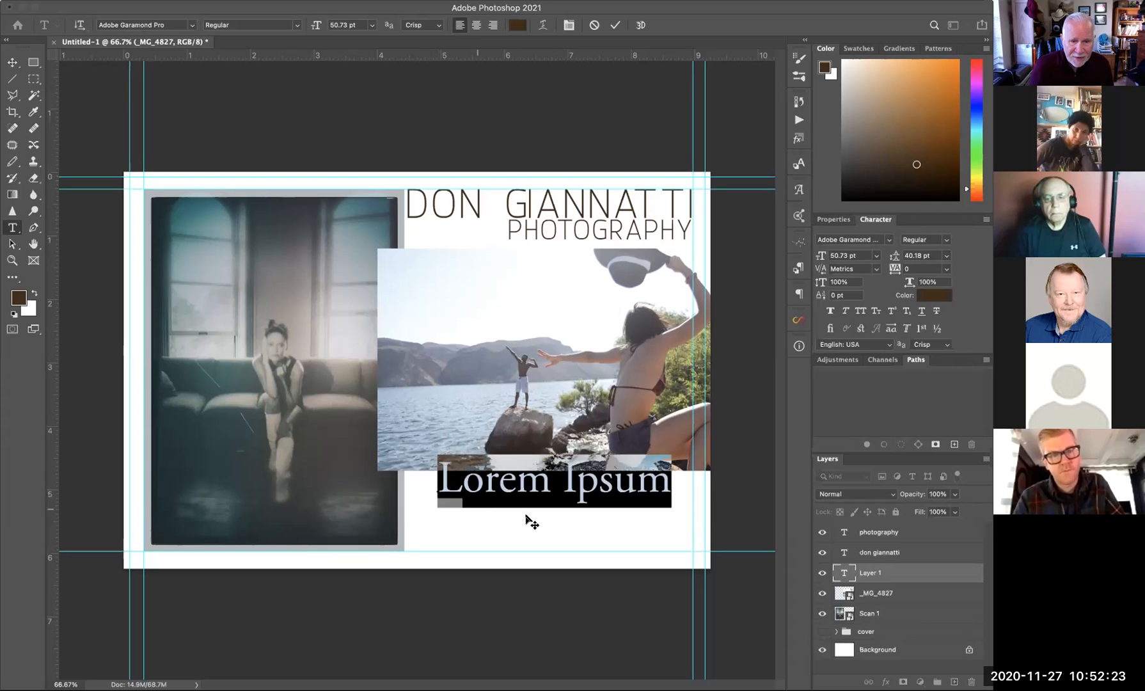
# - Replace the placeholder with 12 pt 'Lifestyle and editorial portraiture in the greater Dallas area.'
pyautogui.click(372, 24)
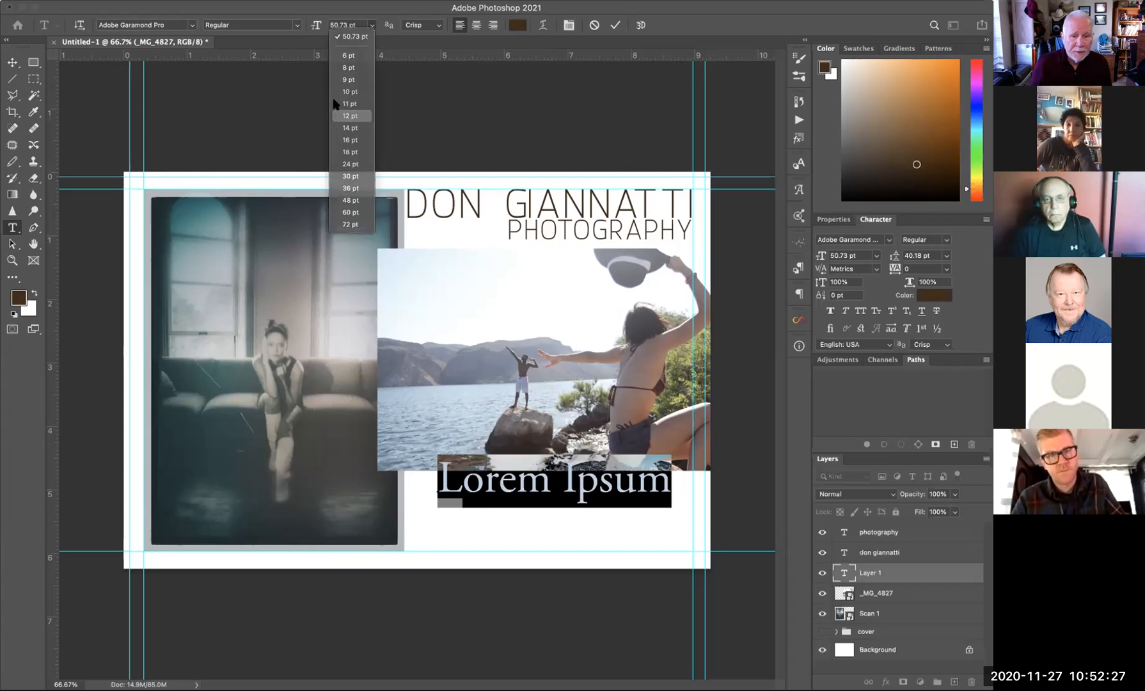
pyautogui.click(345, 116)
pyautogui.click(493, 488)
pyautogui.moveTo(493, 488); pyautogui.dragTo(437, 489)
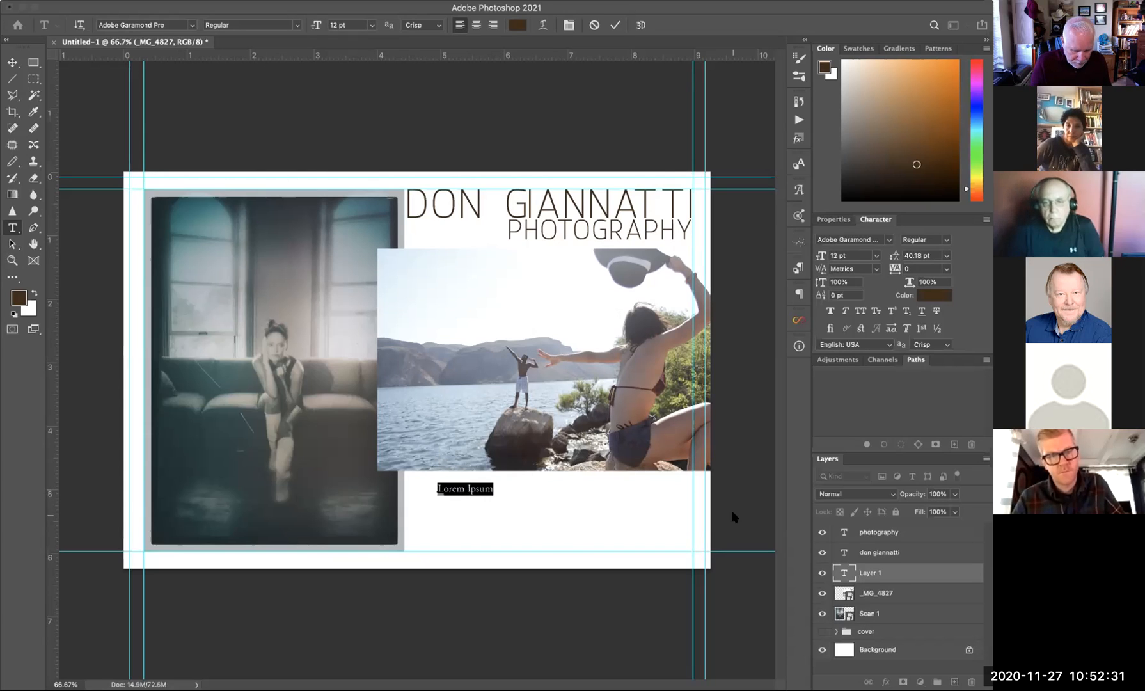
pyautogui.press('BackSpace')
pyautogui.write('Lifestyne')
pyautogui.press('BackSpace')
pyautogui.press('BackSpace')
pyautogui.write('le and po')
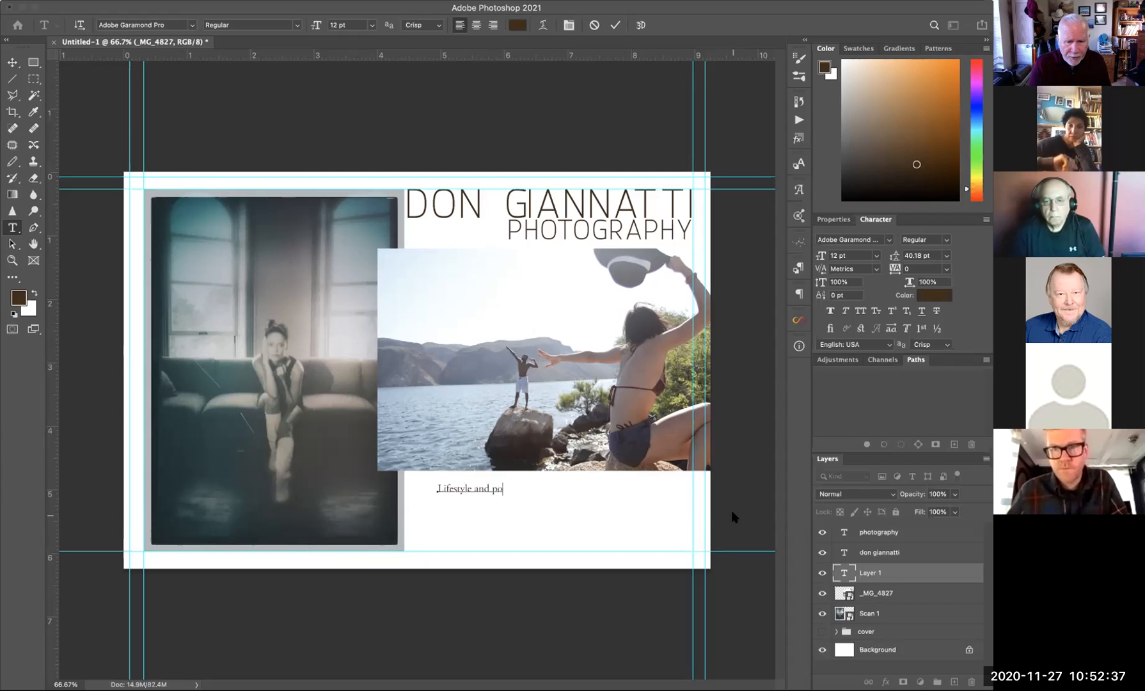
pyautogui.press('BackSpace')
pyautogui.press('BackSpace')
pyautogui.write('e')
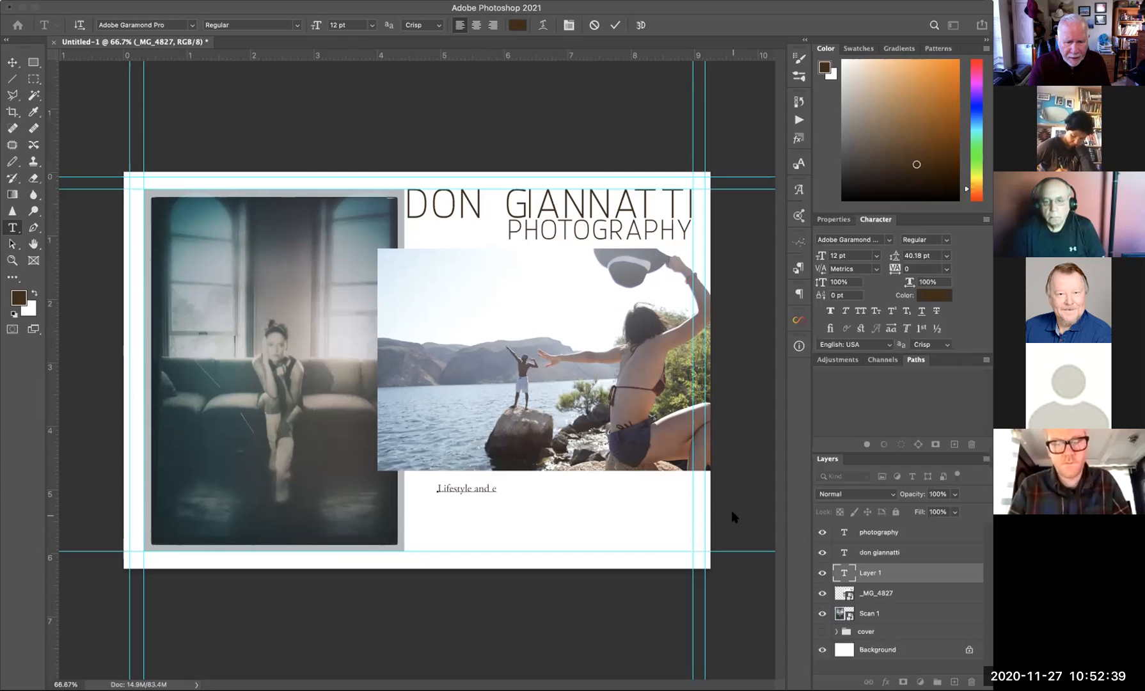
pyautogui.write('ditor ')
pyautogui.write('al portraiture int he gre')
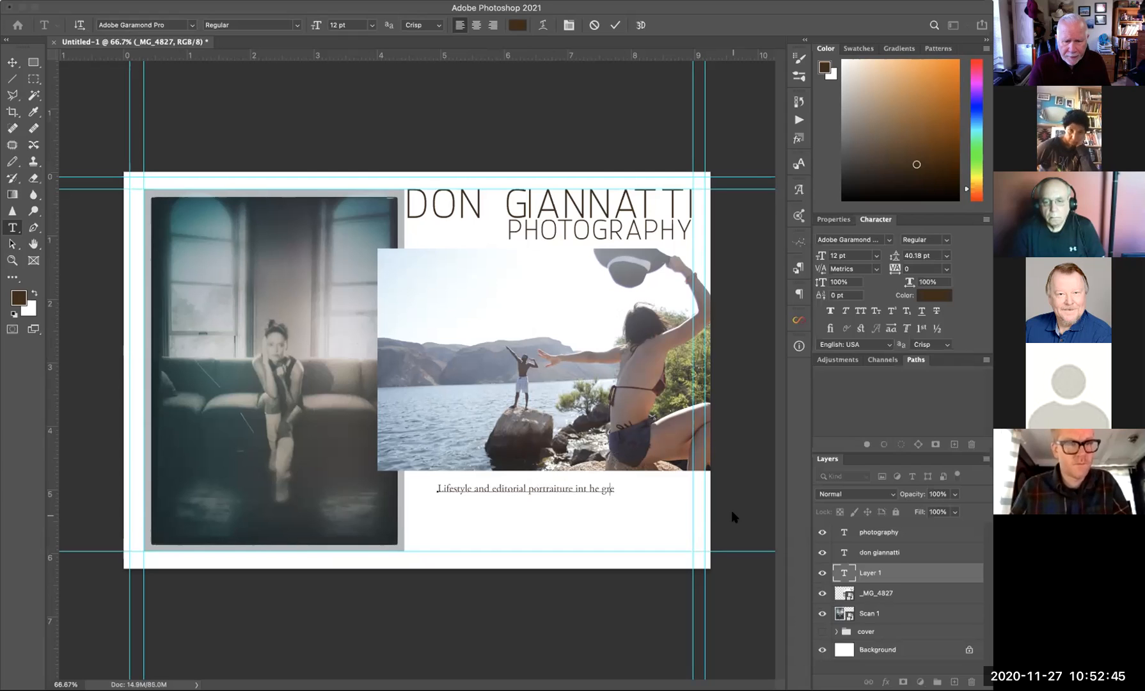
pyautogui.press('BackSpace')
pyautogui.press('BackSpace')
pyautogui.press('BackSpace')
pyautogui.press('BackSpace')
pyautogui.press('BackSpace')
pyautogui.press('BackSpace')
pyautogui.press('BackSpace')
pyautogui.press('BackSpace')
pyautogui.write('the greater')
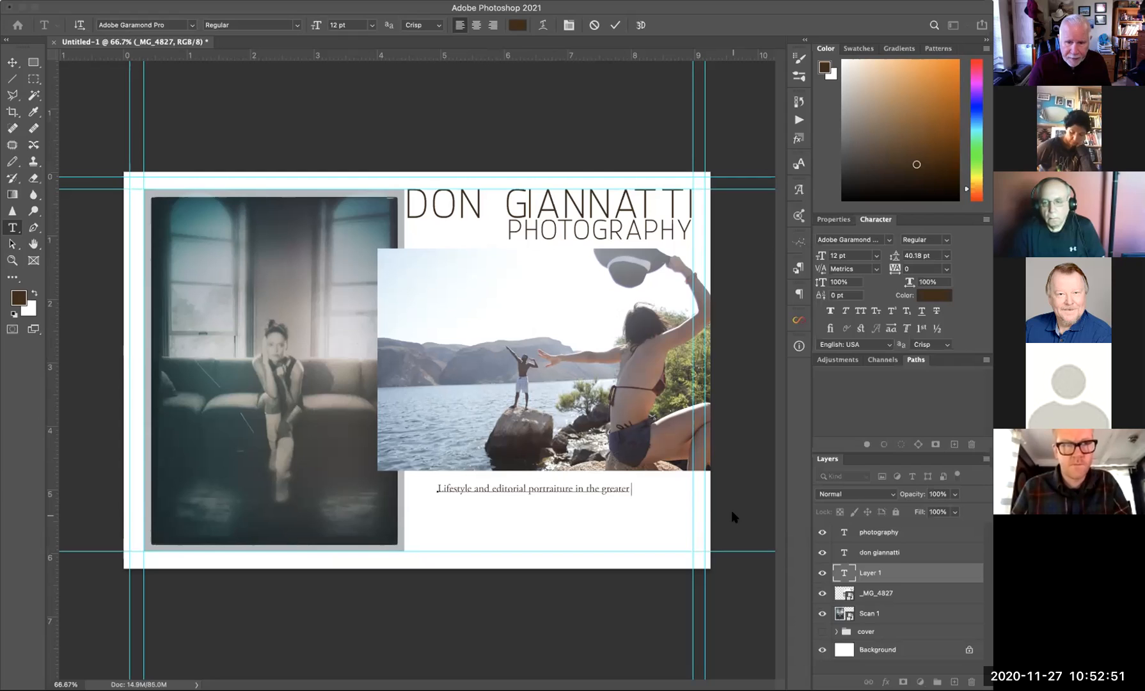
pyautogui.write(' Dalls')
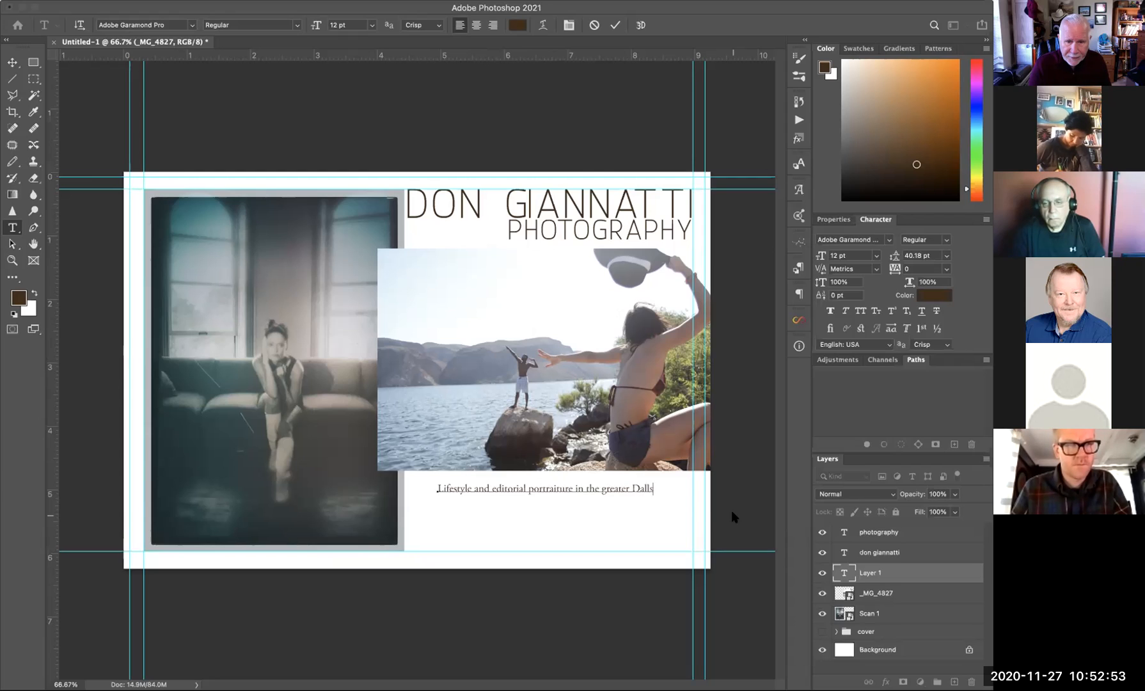
pyautogui.press('BackSpace')
pyautogui.write('as area.')
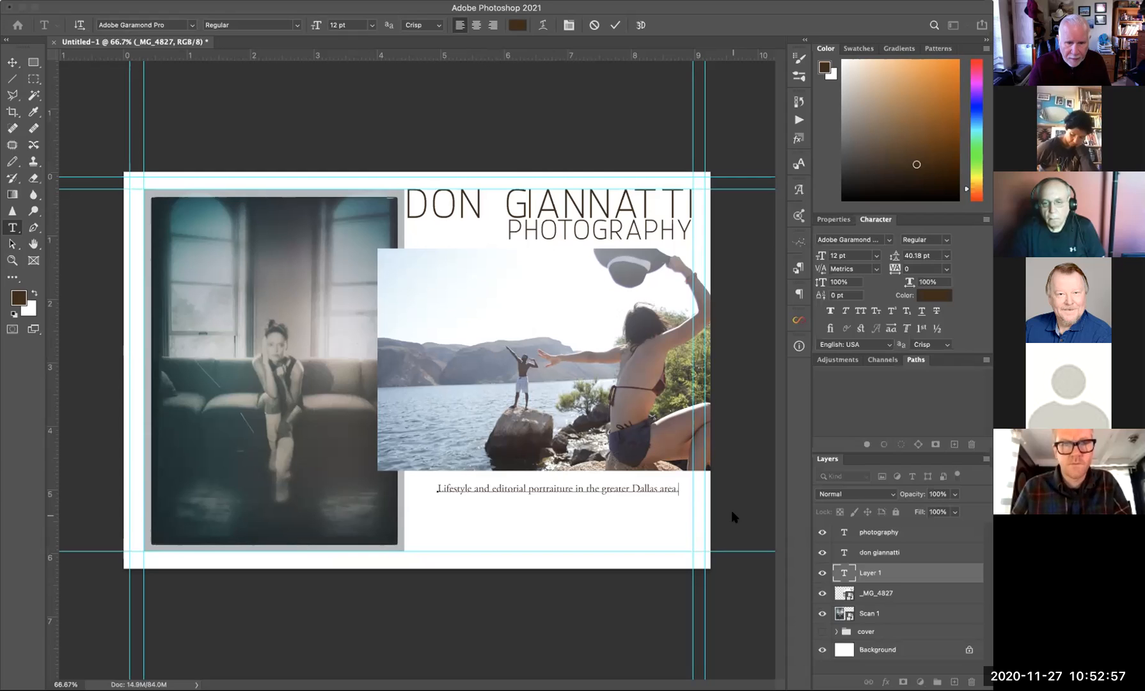
pyautogui.write('D')
pyautogui.press('BackSpace')
# - Type the second line 'Call for portfolio review or contact me through my website.'
pyautogui.write('Call f')
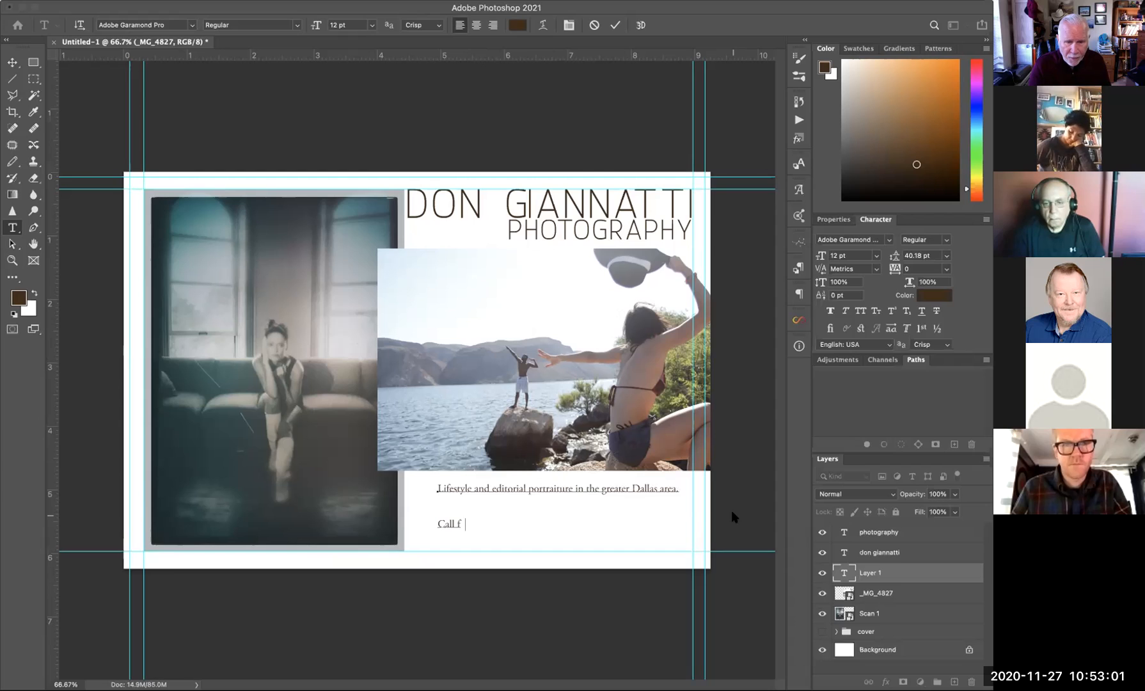
pyautogui.write('or')
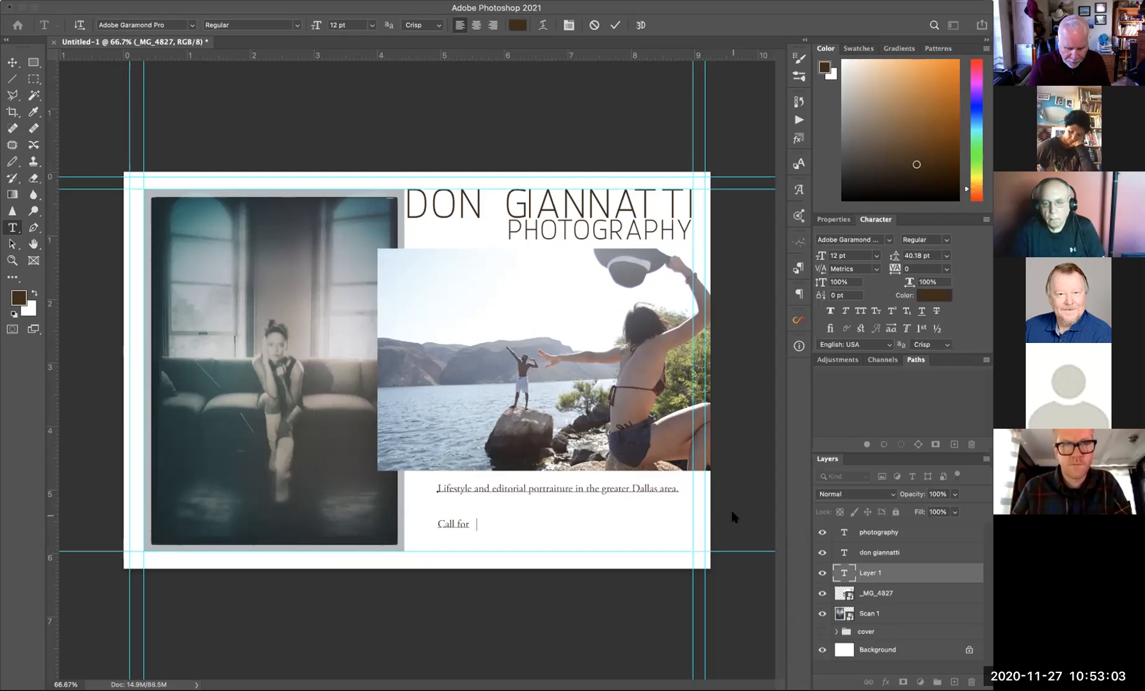
pyautogui.write(' portfol')
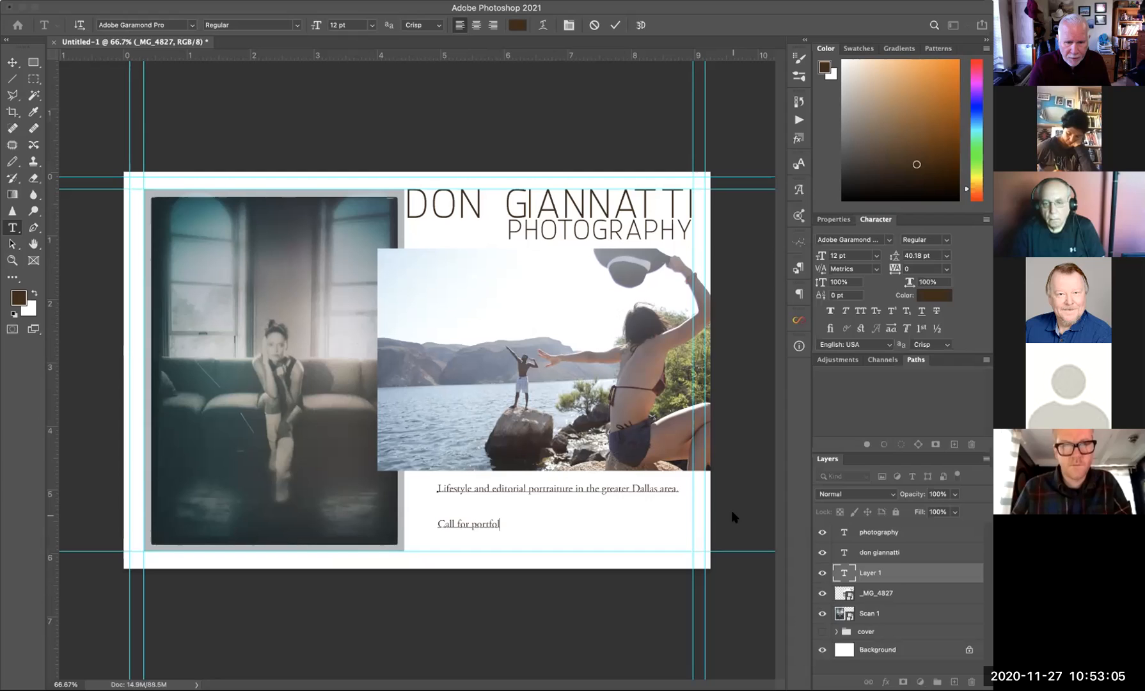
pyautogui.write('io')
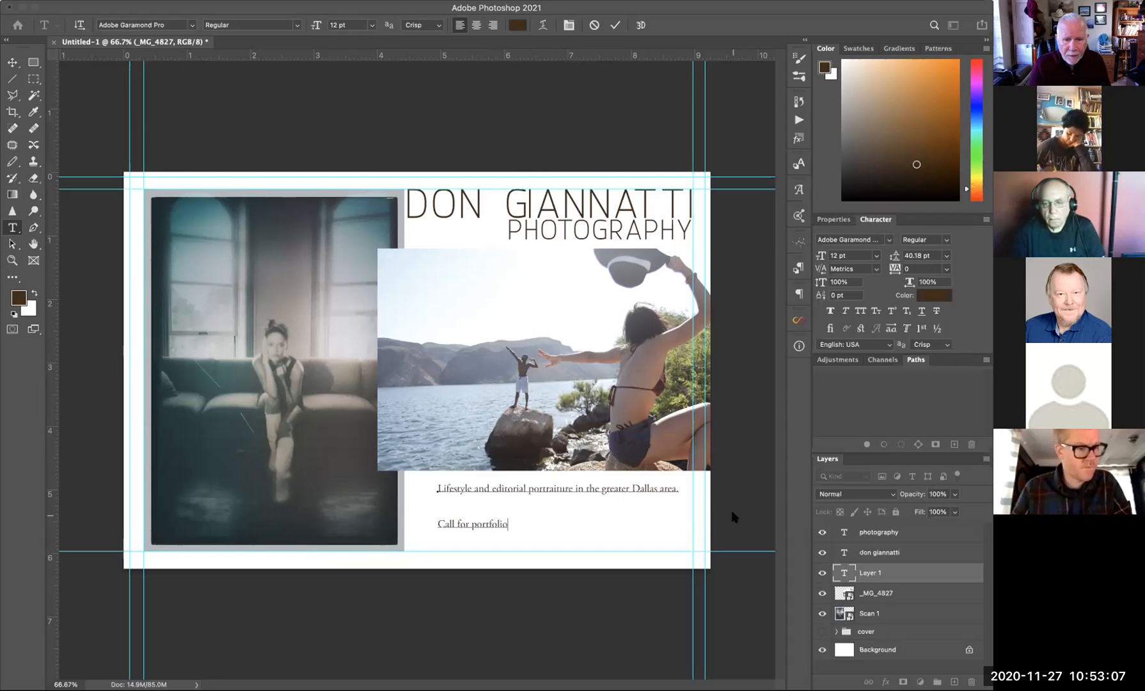
pyautogui.write(' review or')
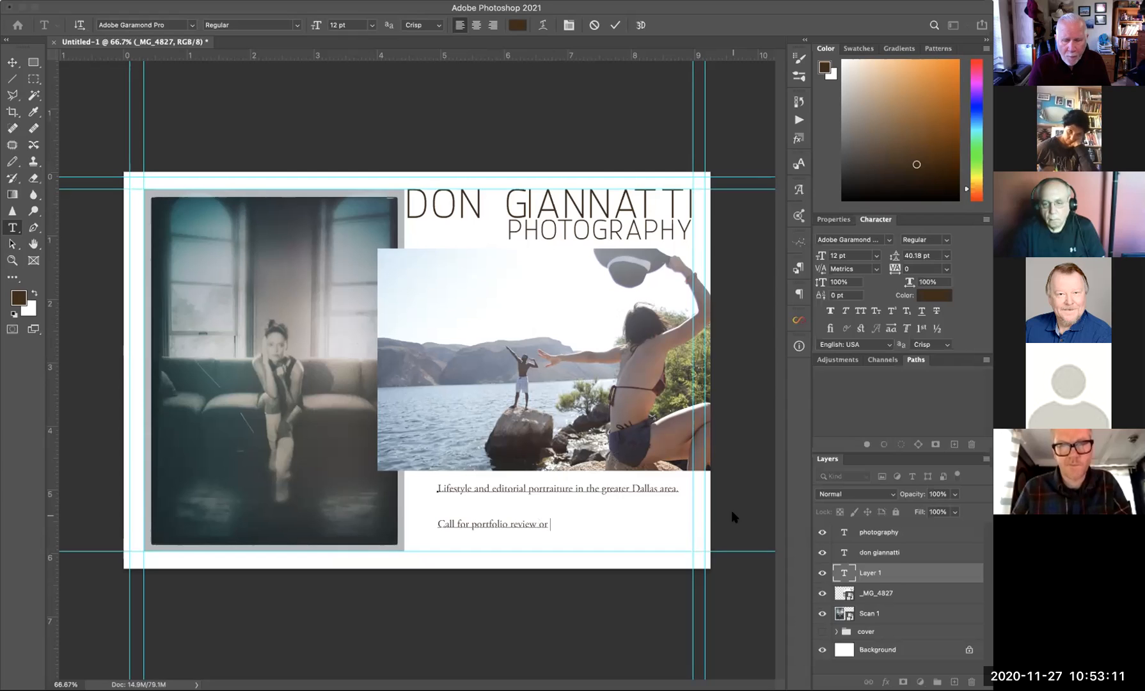
pyautogui.write(' send')
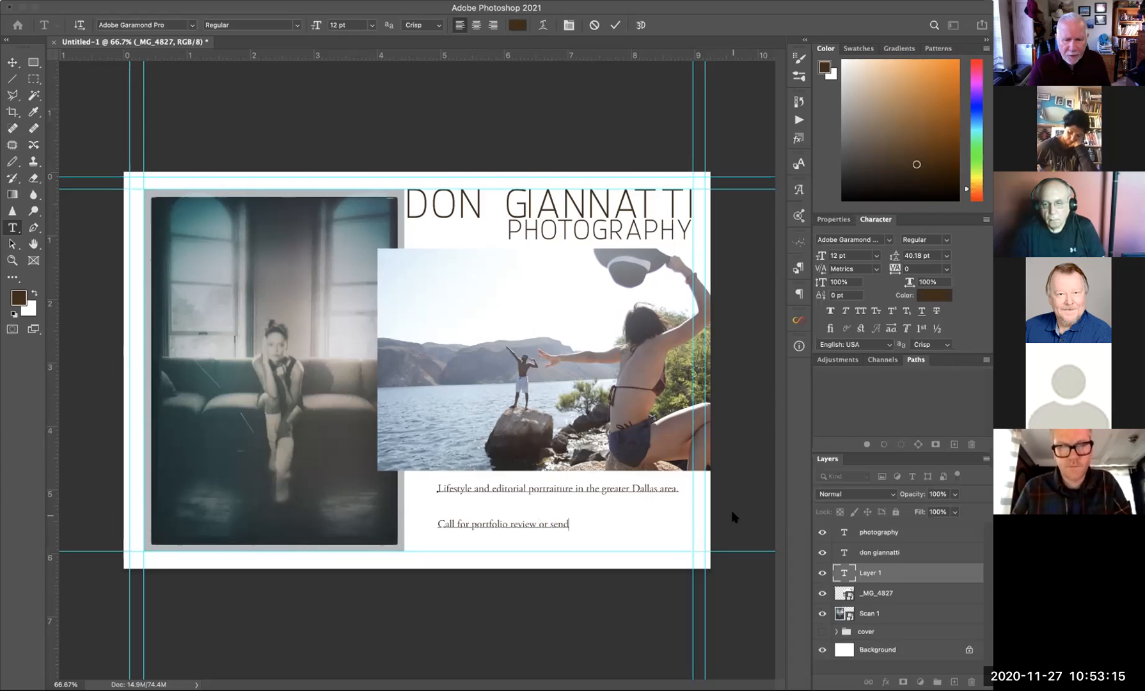
pyautogui.press('Left')
pyautogui.press('Delete')
pyautogui.press('BackSpace')
pyautogui.press('BackSpace')
pyautogui.press('BackSpace')
pyautogui.write('c')
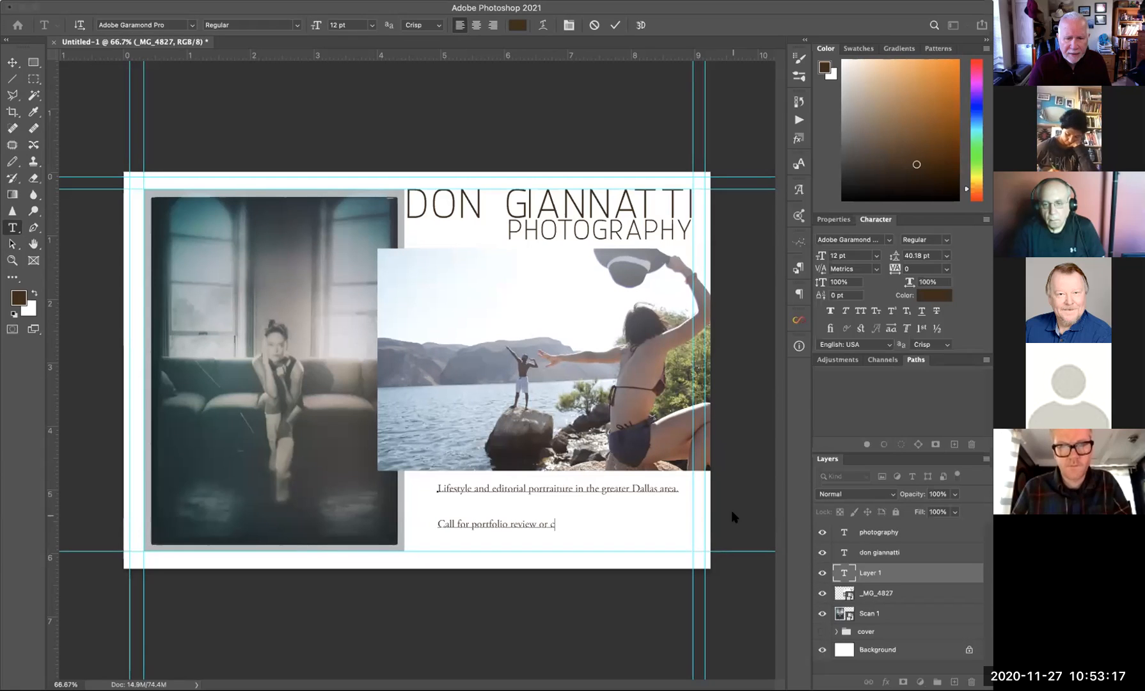
pyautogui.write('ontact me ')
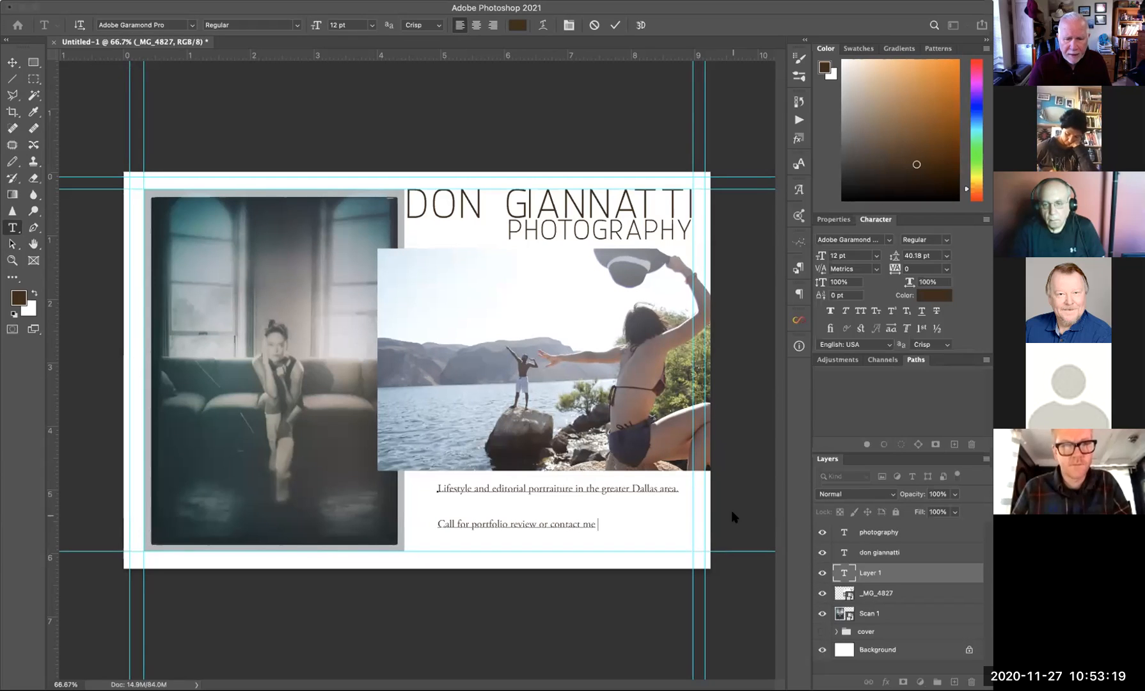
pyautogui.write('through my')
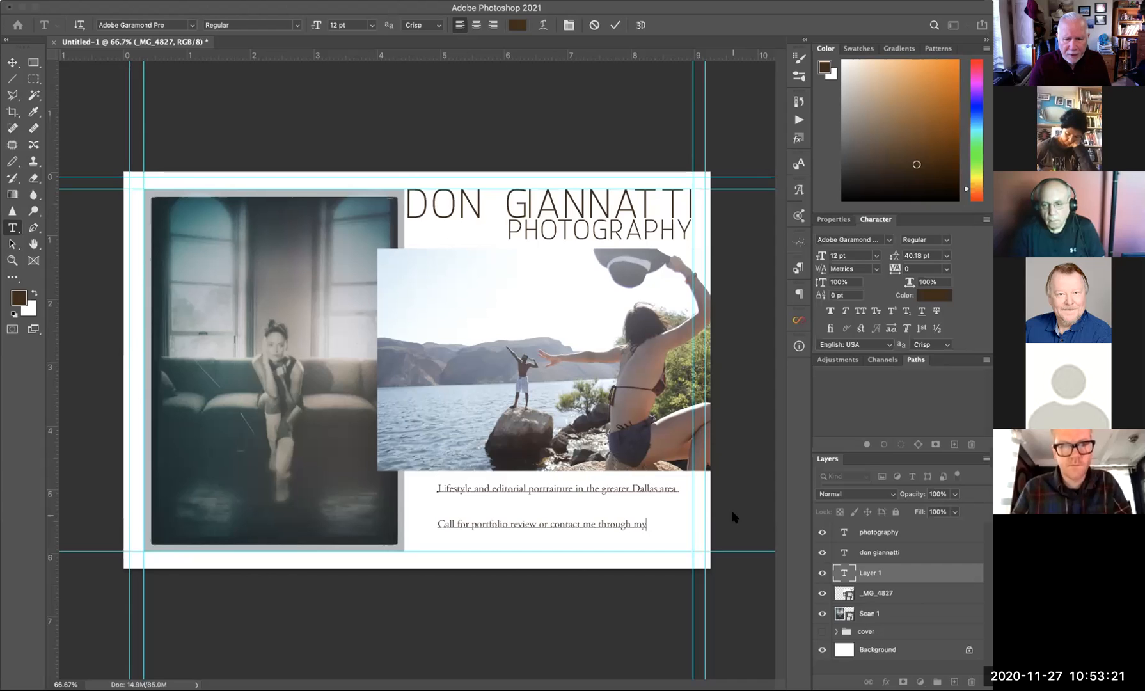
pyautogui.write(' website.')
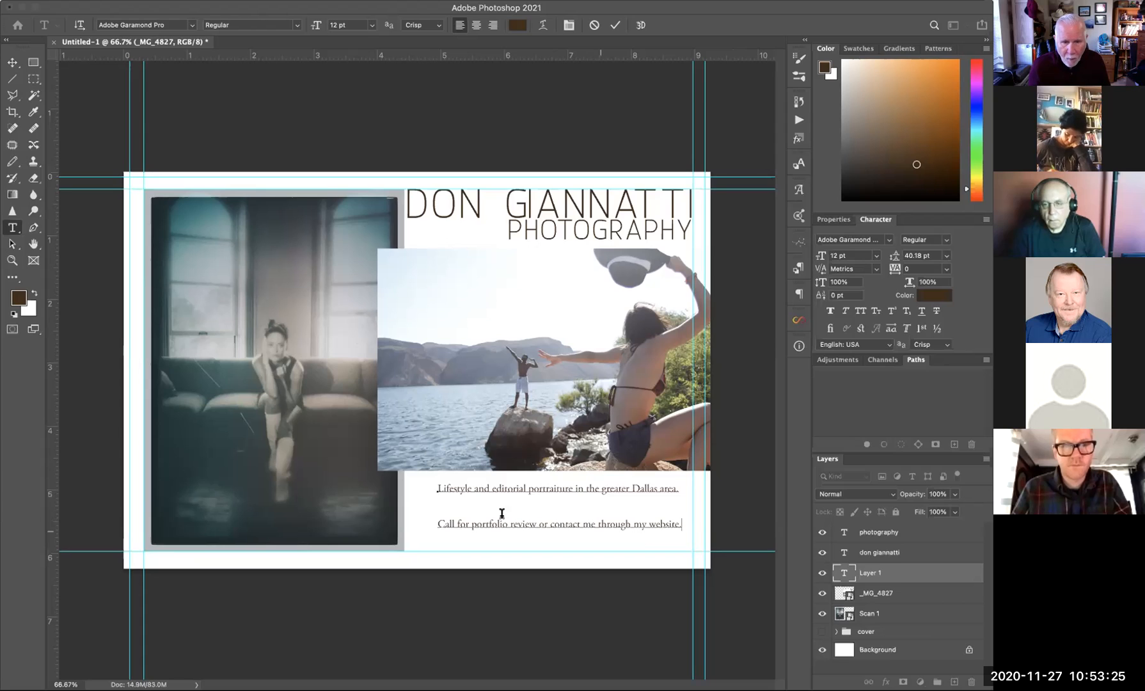
# - Set both caption lines to Auto leading and nudge the block up under the lake photo
pyautogui.moveTo(438, 488); pyautogui.dragTo(707, 544)
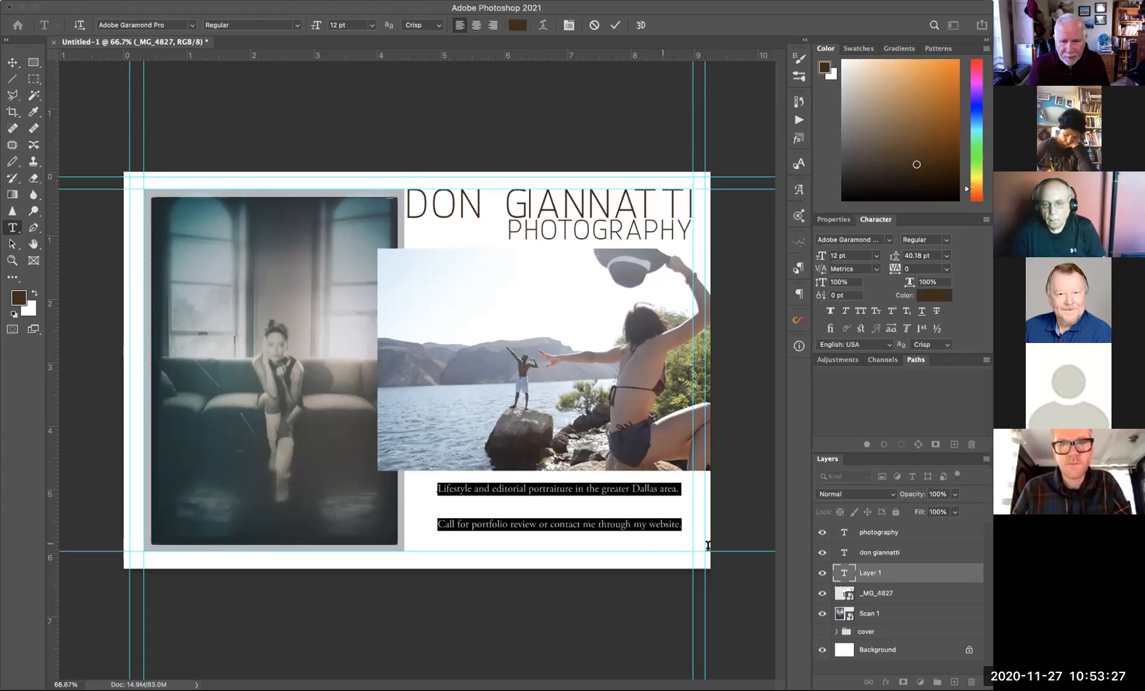
pyautogui.click(947, 257)
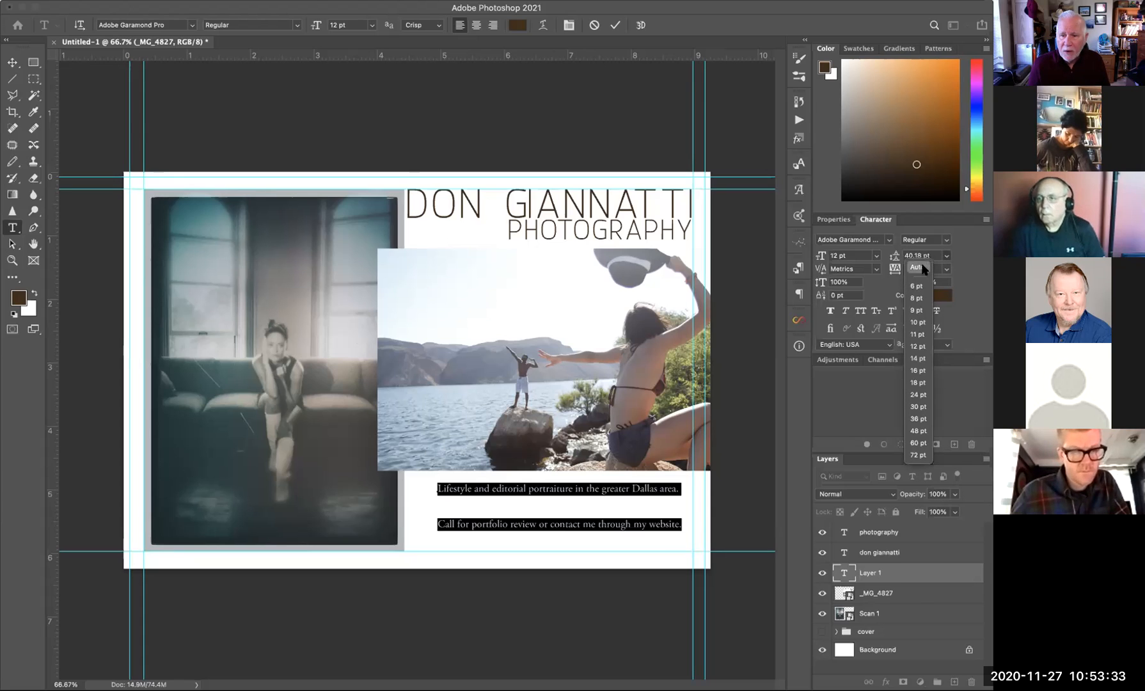
pyautogui.click(919, 268)
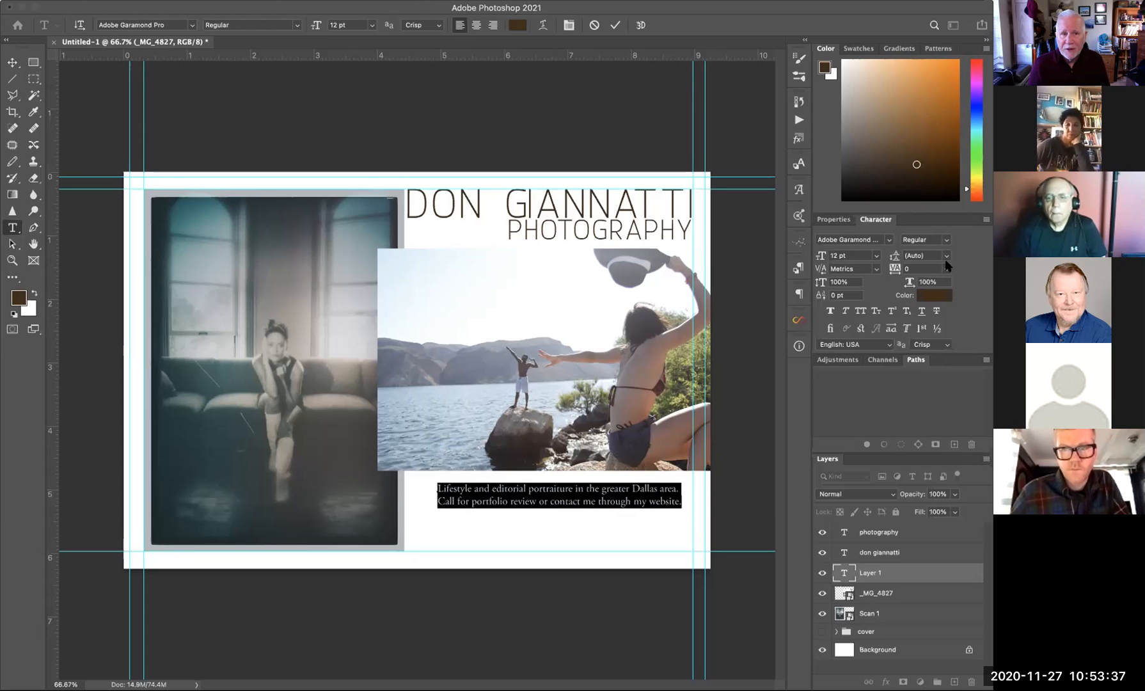
pyautogui.click(13, 62)
pyautogui.moveTo(594, 496); pyautogui.dragTo(568, 495)
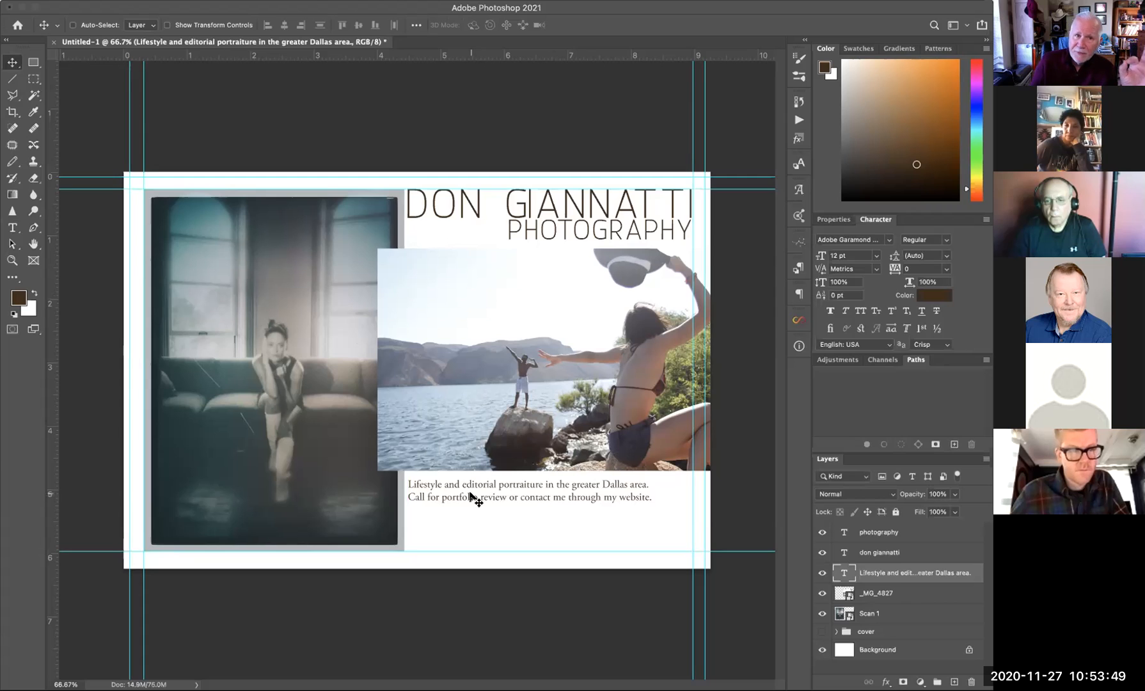
# - Add a vertical guide and align the caption's left edge against it
pyautogui.moveTo(488, 498); pyautogui.dragTo(505, 503)
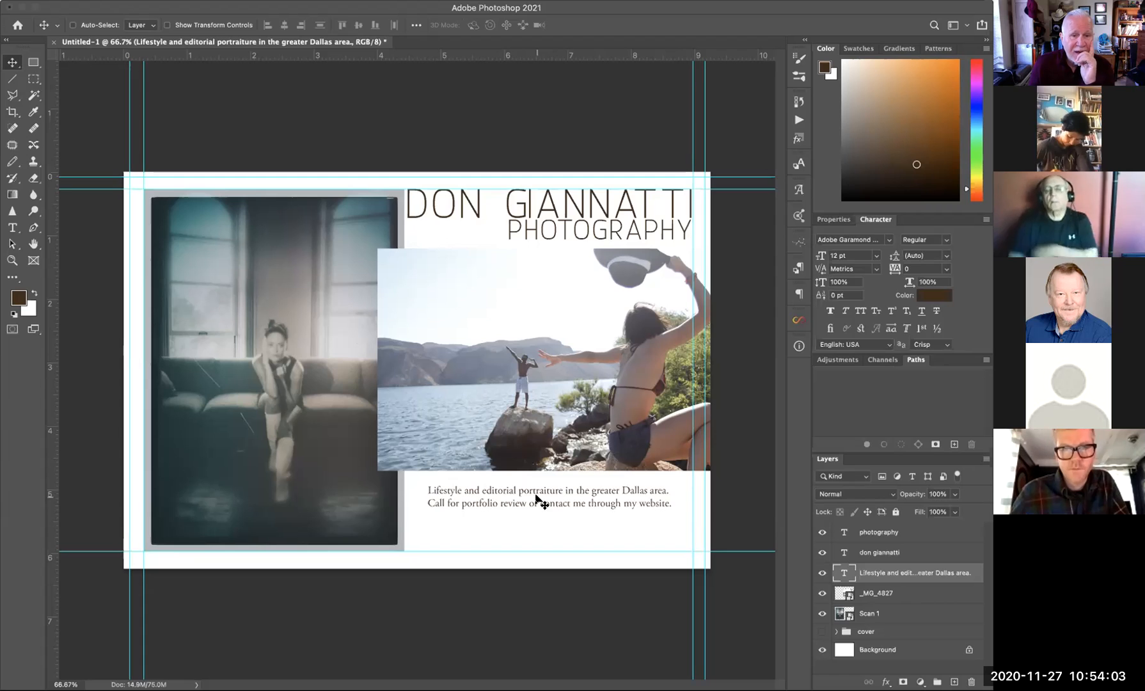
pyautogui.moveTo(51, 256); pyautogui.dragTo(516, 279)
pyautogui.moveTo(506, 279); pyautogui.dragTo(506, 277)
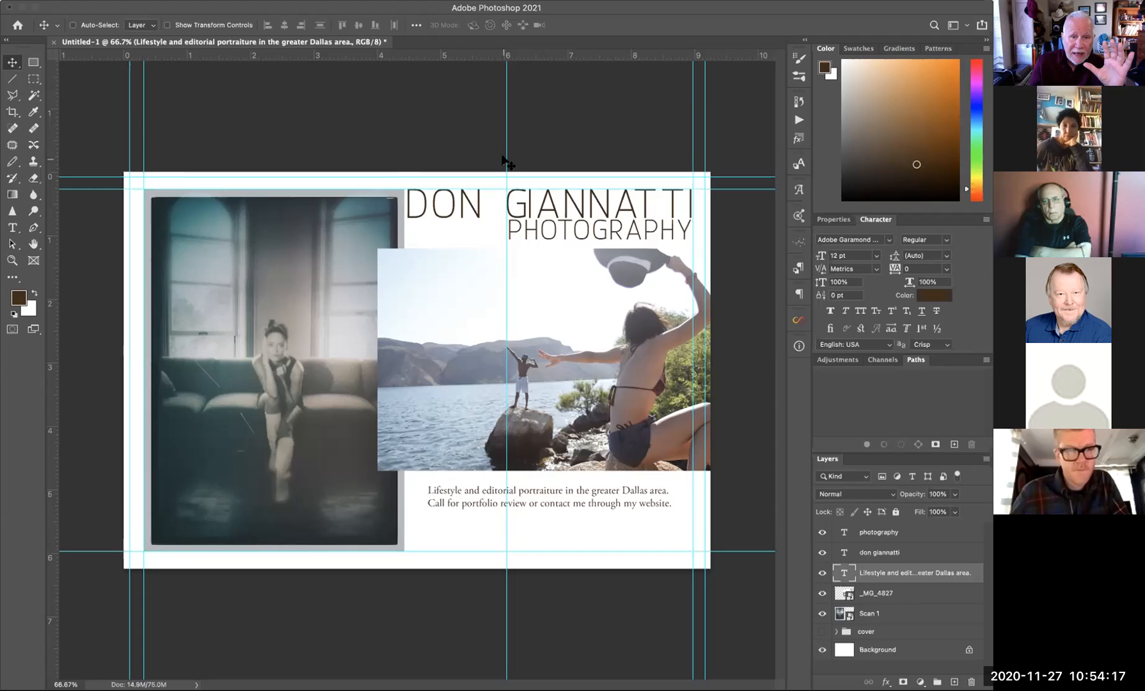
pyautogui.moveTo(506, 154); pyautogui.dragTo(406, 156)
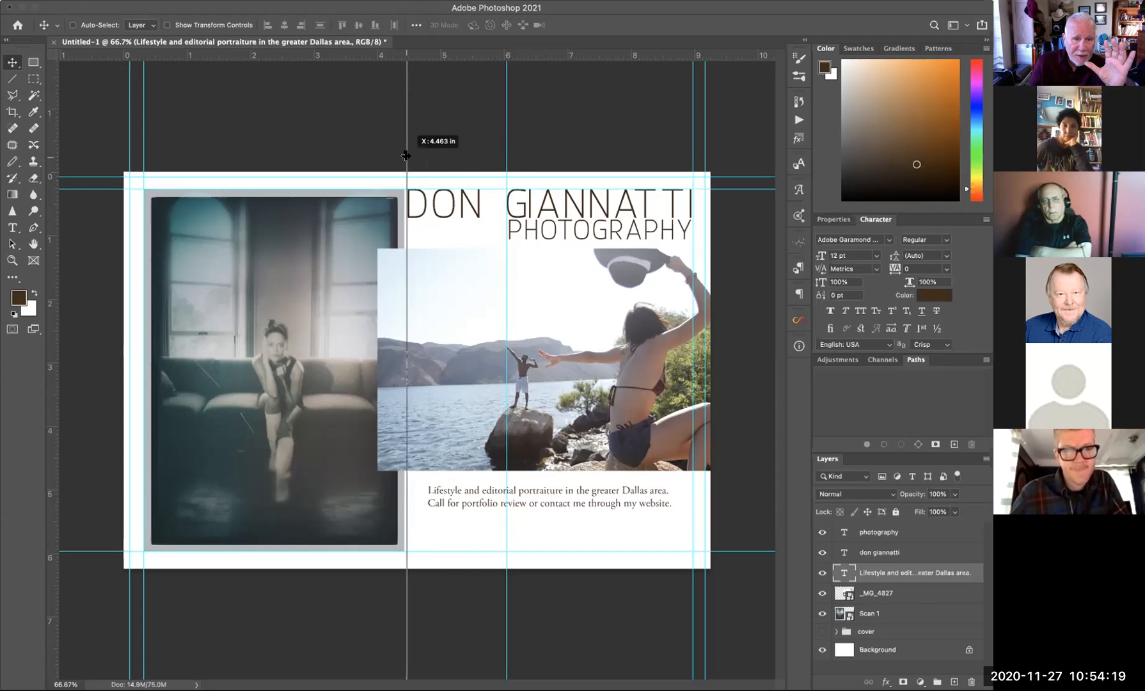
pyautogui.moveTo(569, 492)
pyautogui.mouseDown()
pyautogui.moveTo(545, 494)
pyautogui.moveTo(564, 495)
pyautogui.mouseUp()
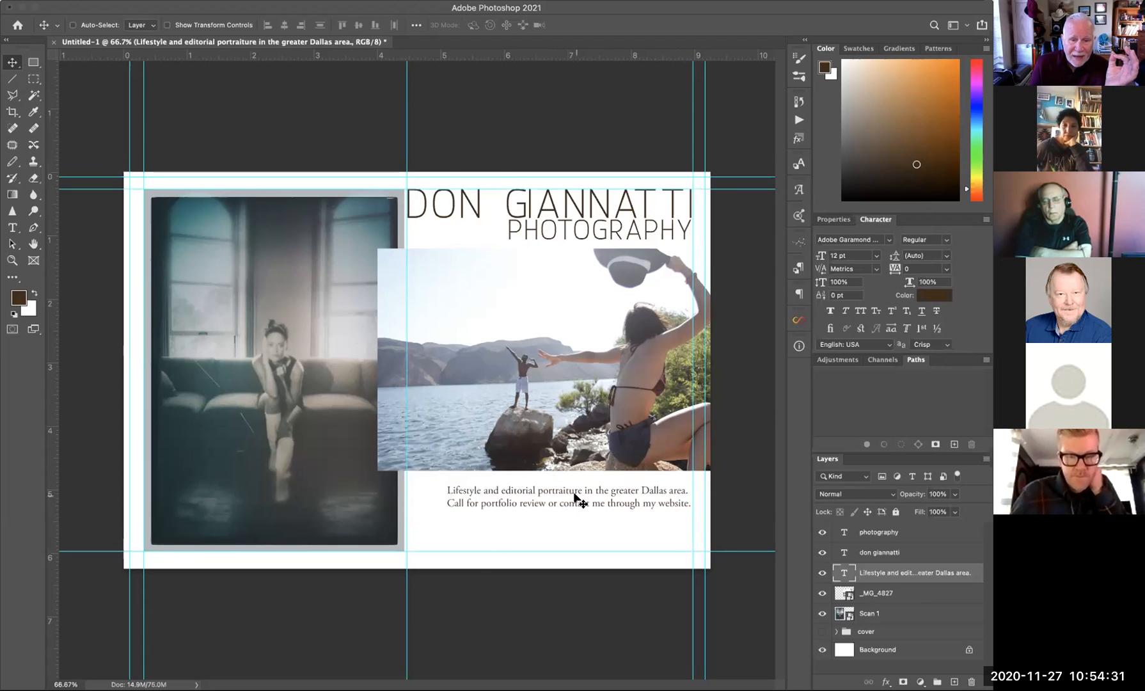
pyautogui.moveTo(559, 493); pyautogui.dragTo(540, 493)
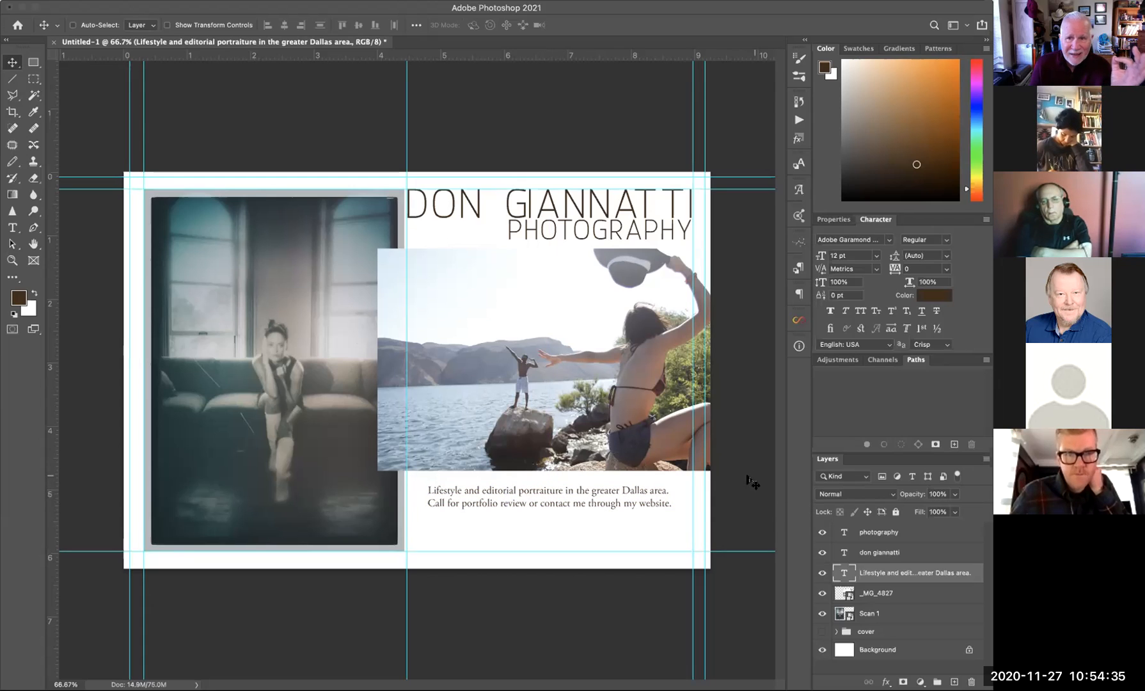
pyautogui.moveTo(593, 501); pyautogui.dragTo(619, 501)
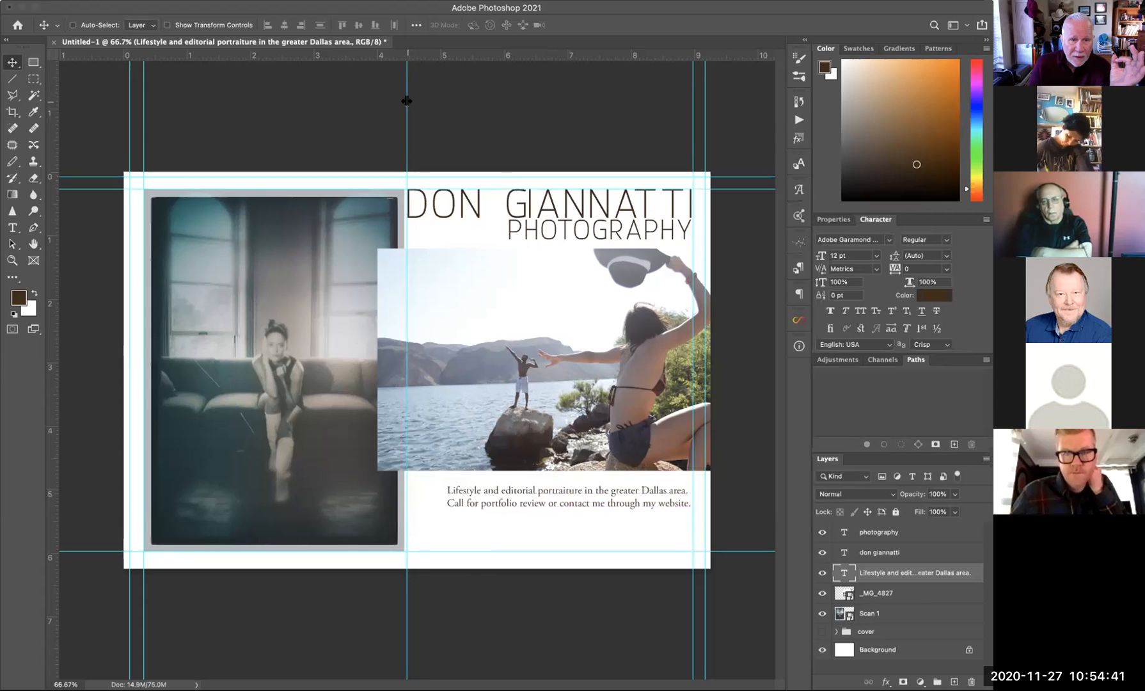
pyautogui.moveTo(427, 105); pyautogui.dragTo(506, 100)
pyautogui.moveTo(613, 501); pyautogui.dragTo(671, 499)
# - Rewrap the caption into three lines, remove the guide, and fine-tune its position
pyautogui.doubleClick(672, 499)
pyautogui.click(679, 499)
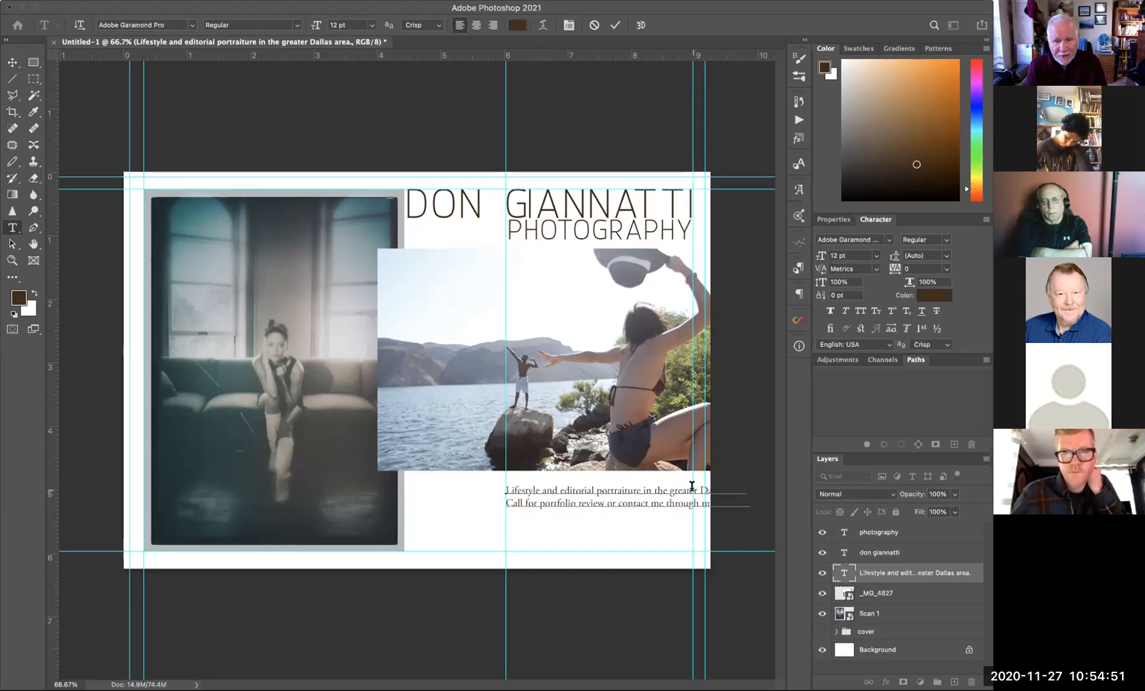
pyautogui.press('Return')
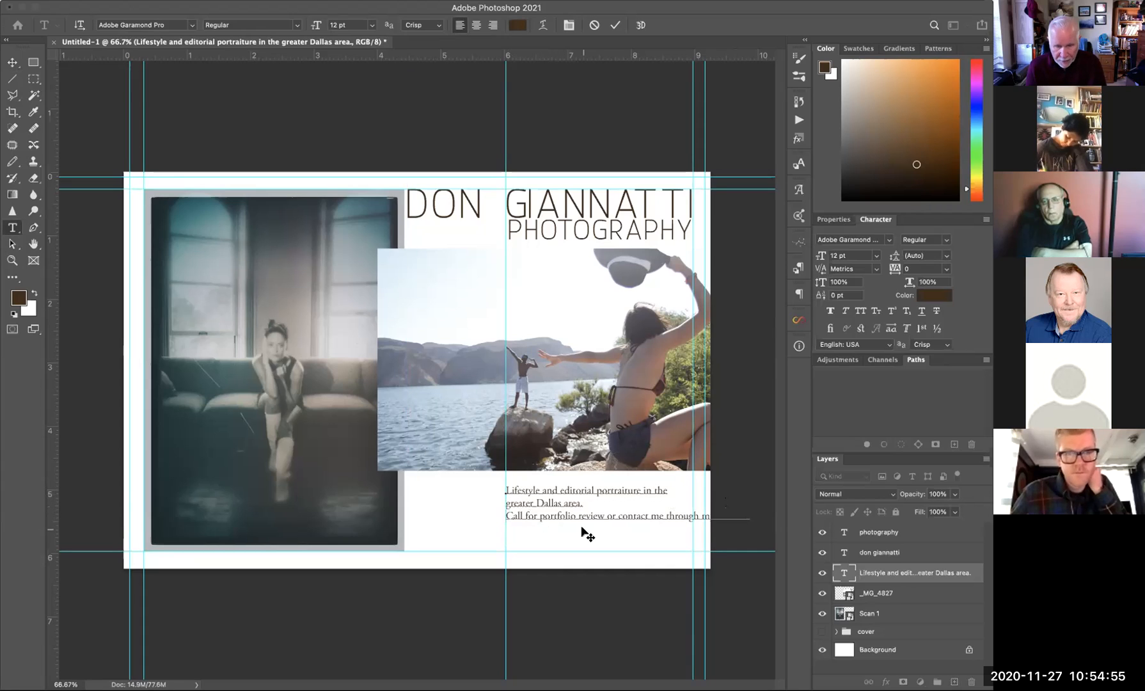
pyautogui.press('BackSpace')
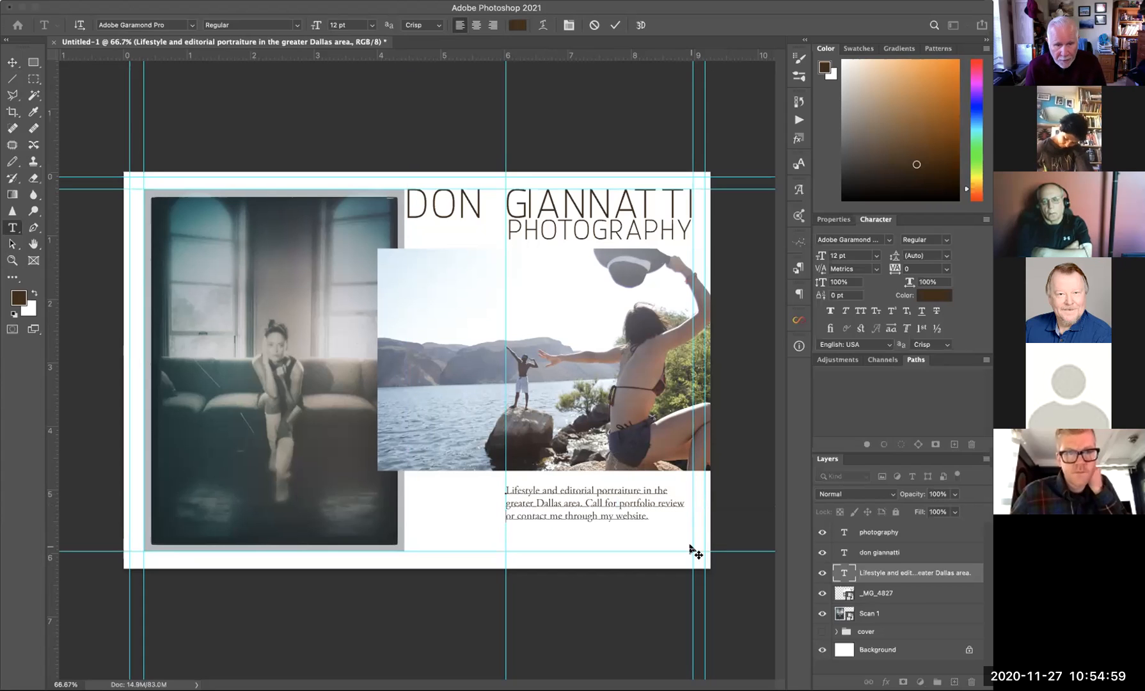
pyautogui.click(12, 62)
pyautogui.moveTo(505, 81); pyautogui.dragTo(44, 71)
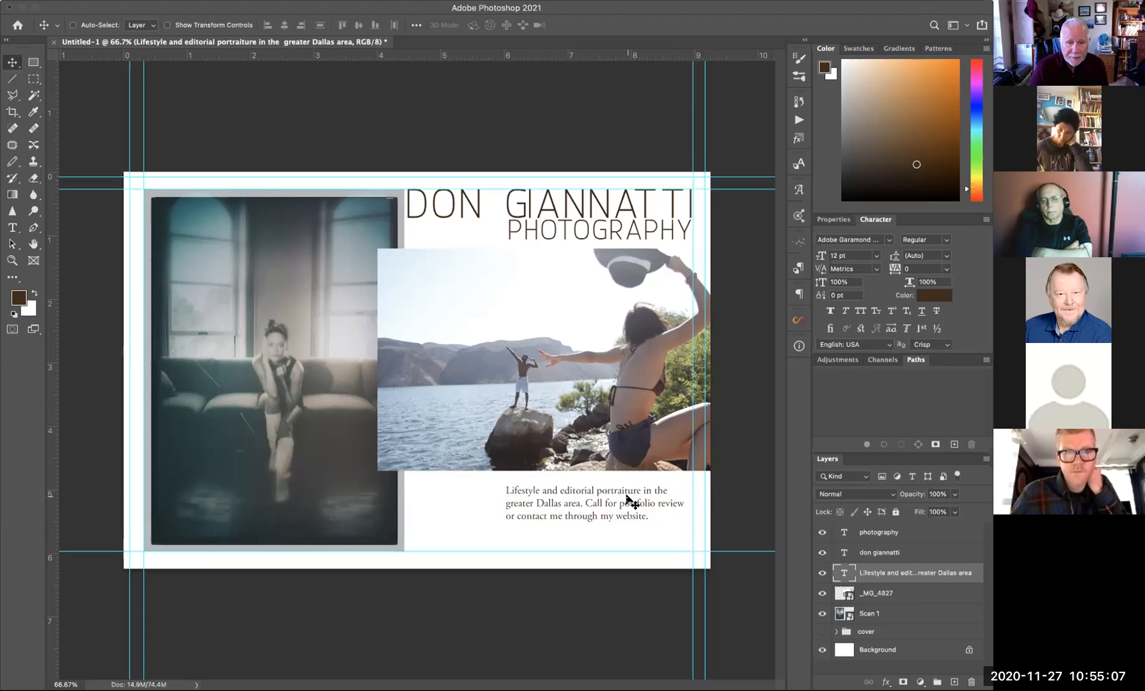
pyautogui.moveTo(626, 496); pyautogui.dragTo(627, 491)
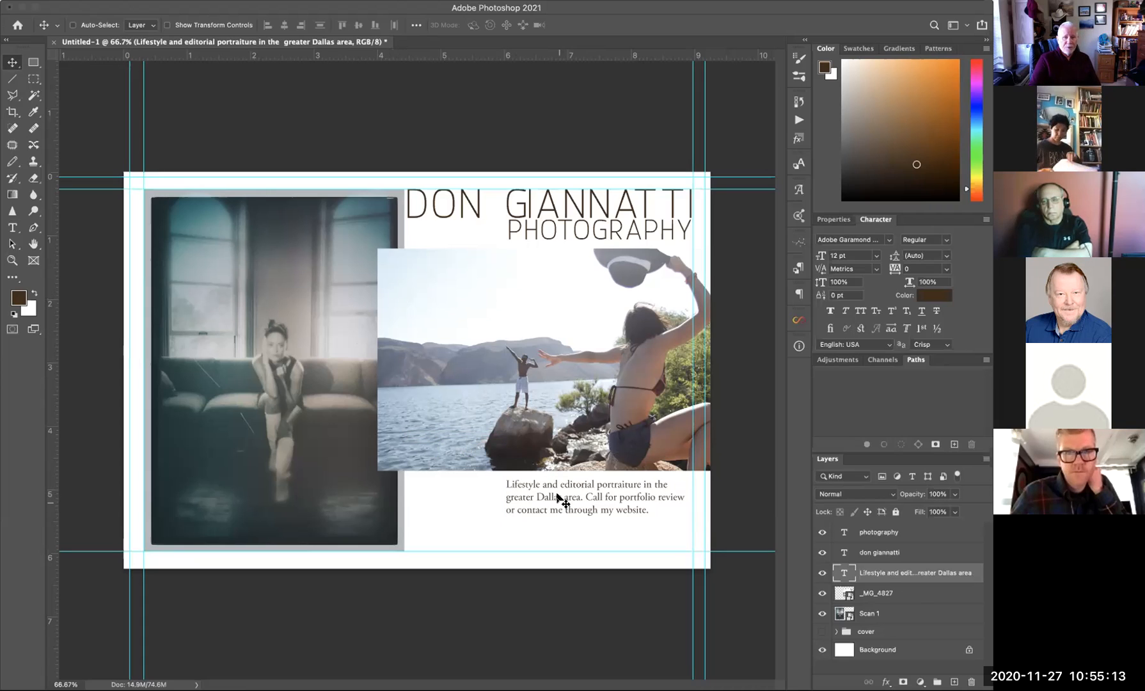
pyautogui.moveTo(556, 497); pyautogui.dragTo(552, 492)
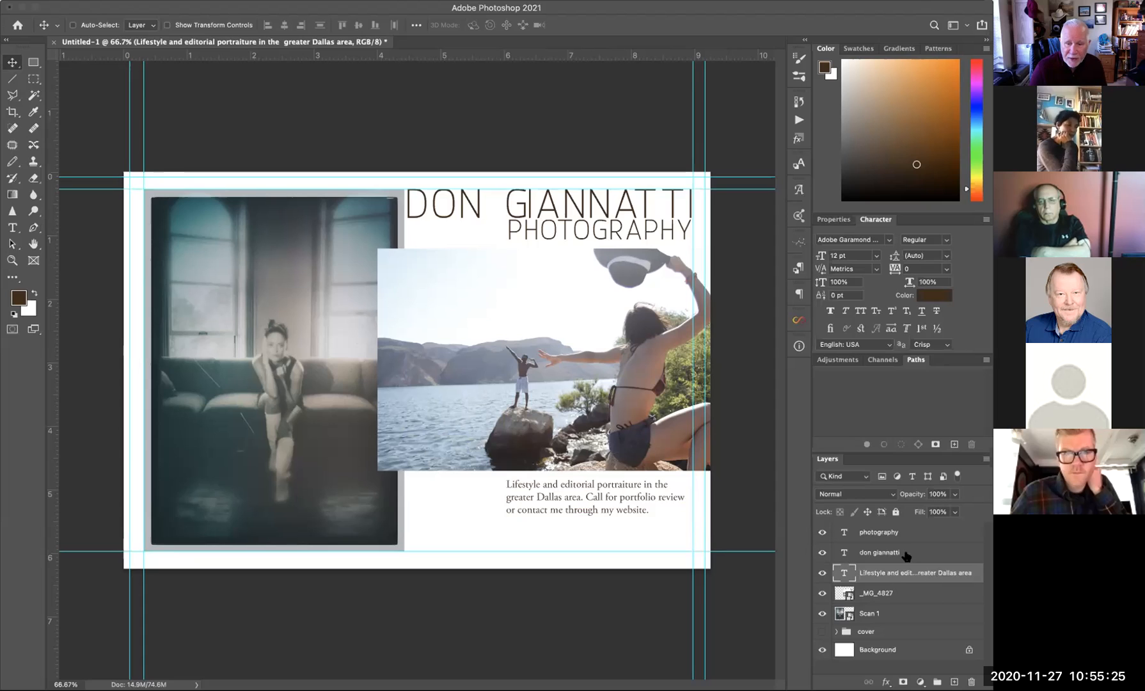
# - Shift the PHOTOGRAPHY heading slightly left
pyautogui.click(896, 532)
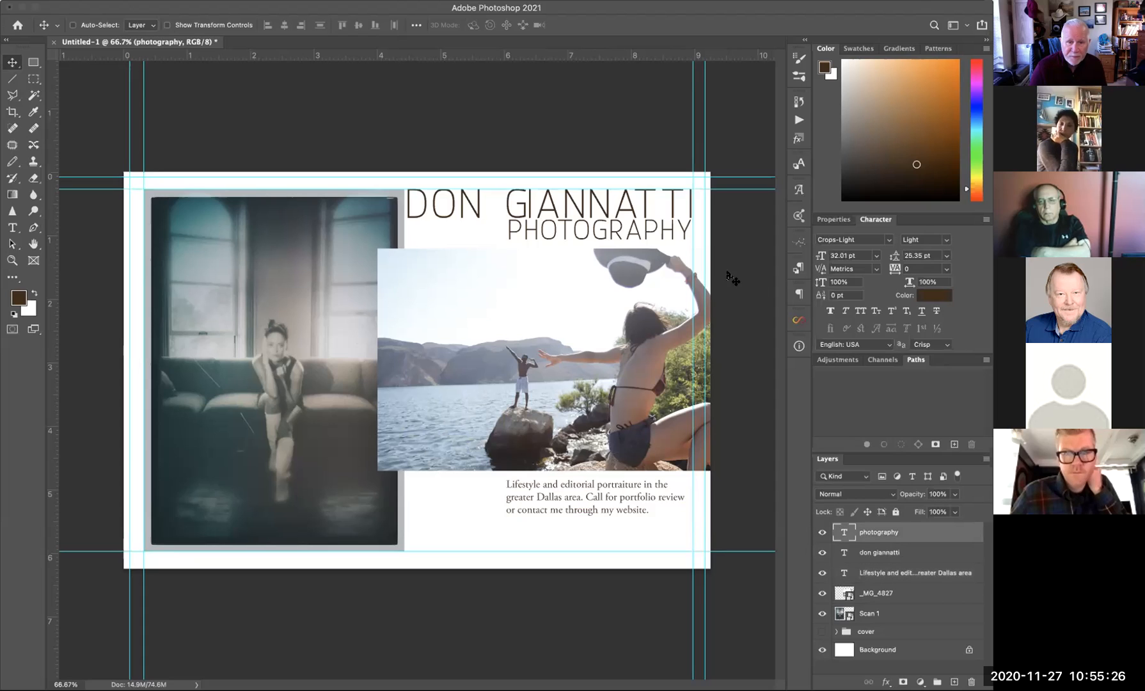
pyautogui.doubleClick(592, 233)
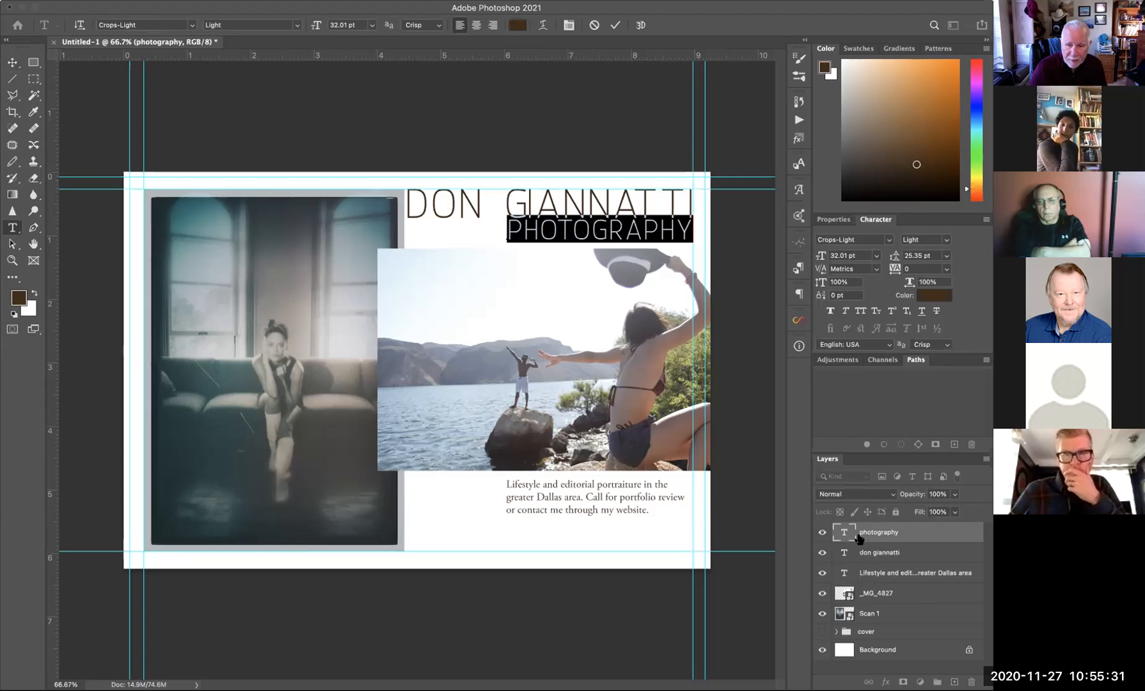
pyautogui.press('Escape')
pyautogui.press('v')
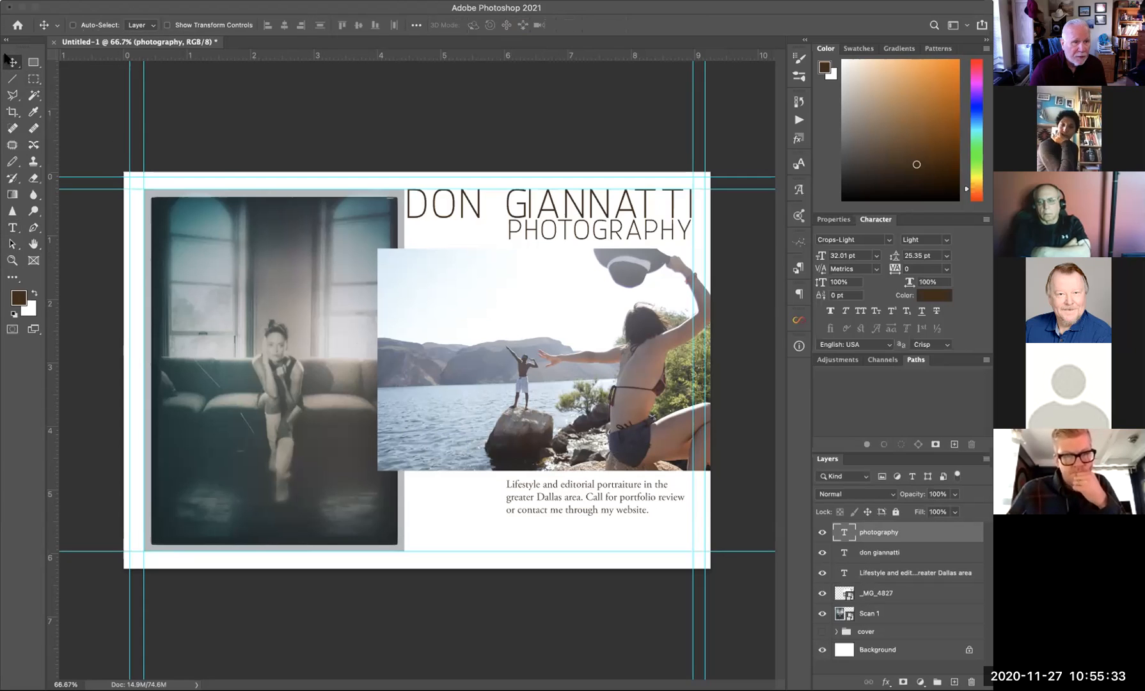
pyautogui.moveTo(530, 230); pyautogui.dragTo(529, 234)
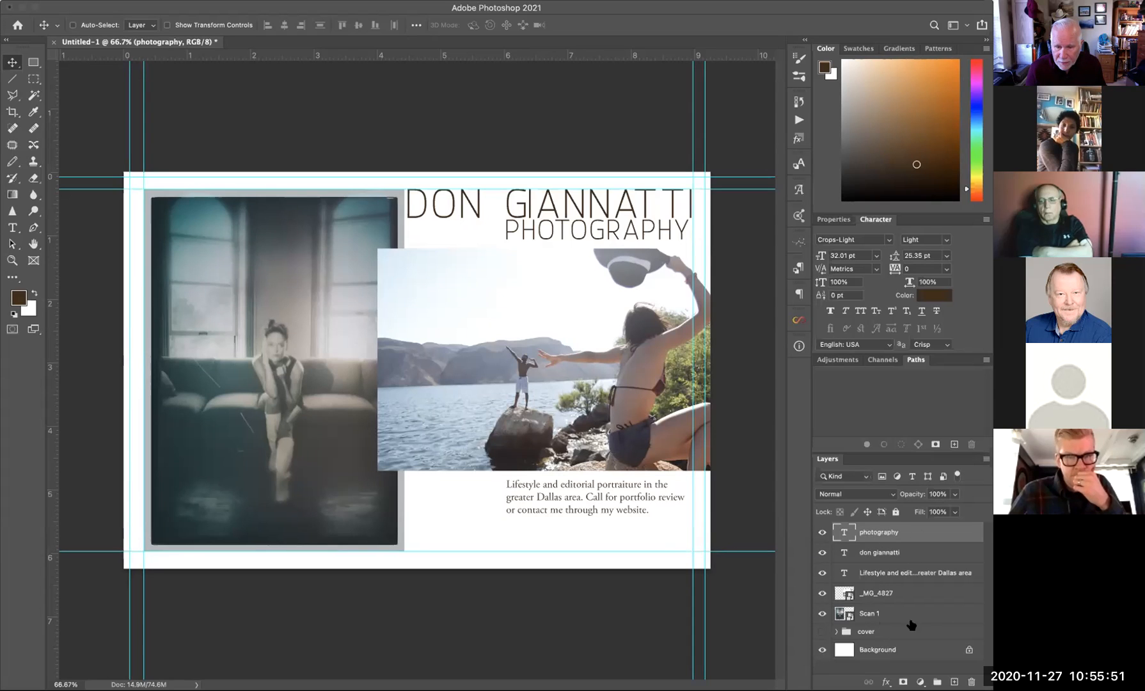
# - Put the Scan 1 layer into a new layer group named 'back'
pyautogui.click(869, 613)
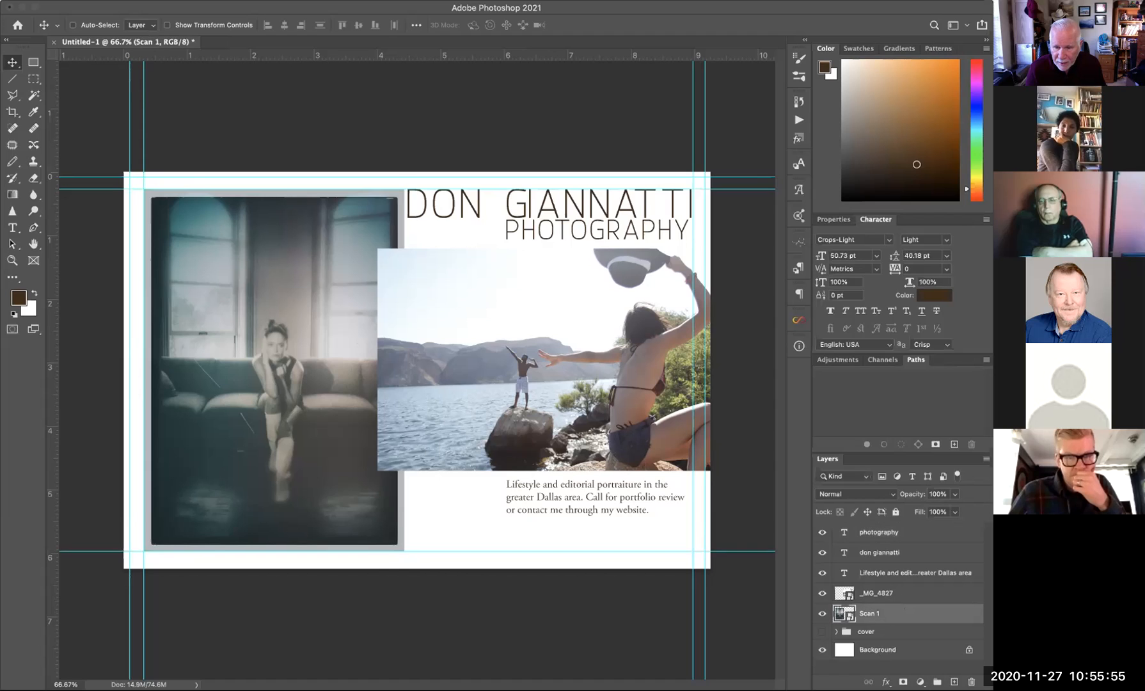
pyautogui.press('super+g')
pyautogui.doubleClick(868, 610)
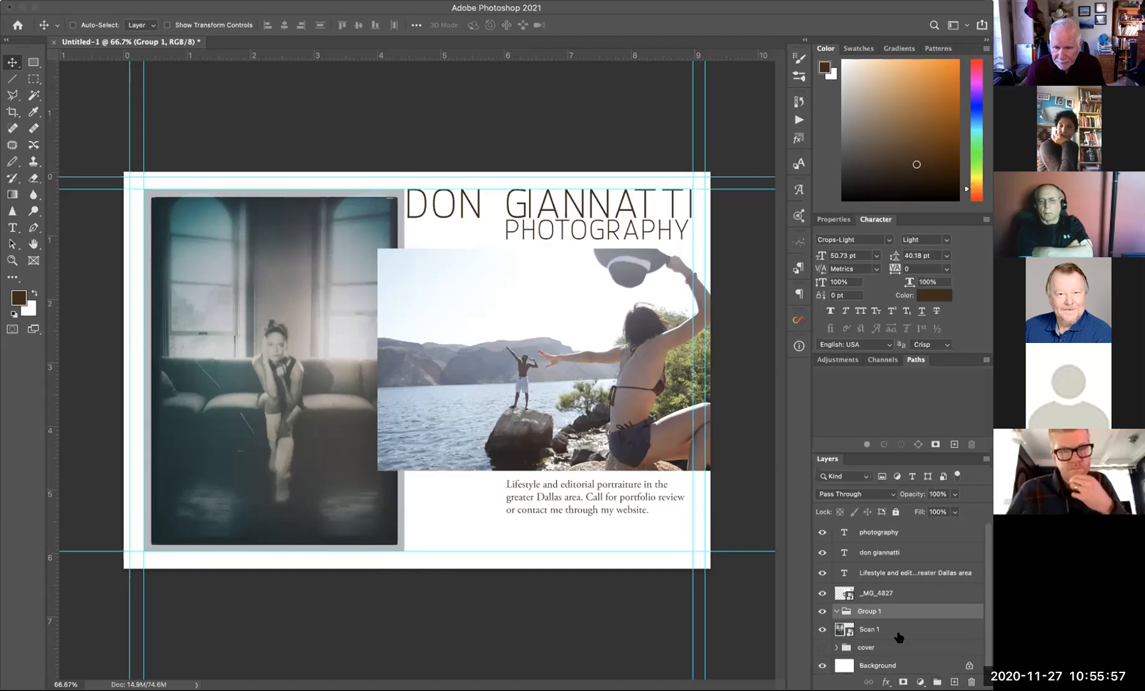
pyautogui.write('back')
pyautogui.press('Return')
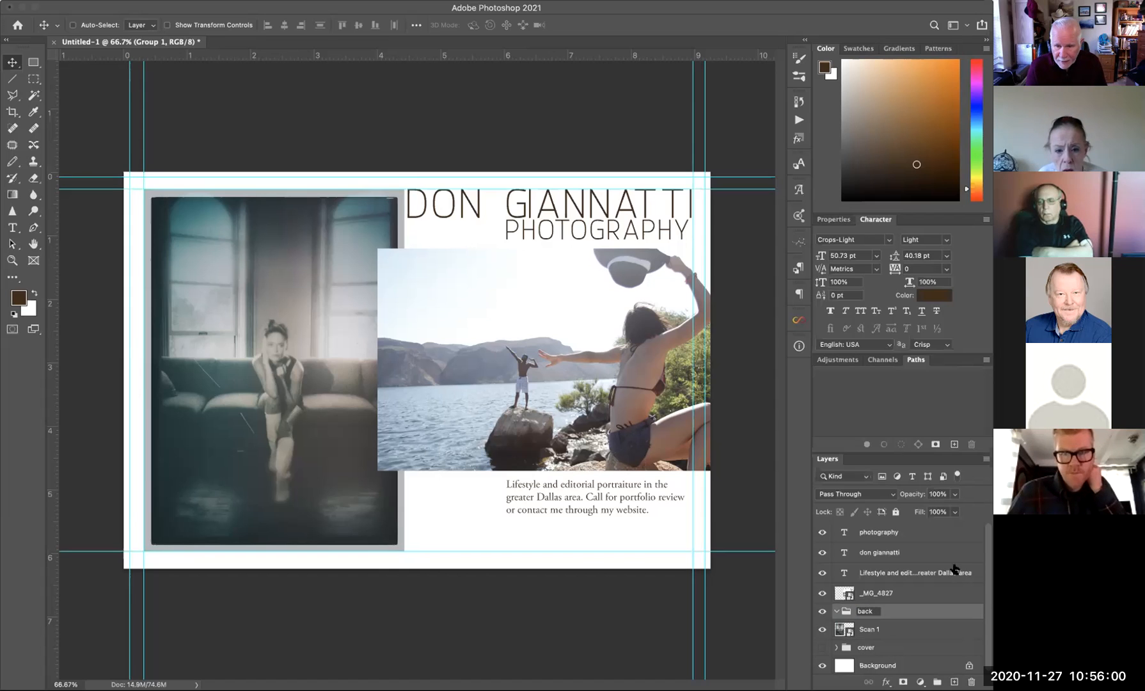
# - Move the heading, caption and _MG_4827 lake photo layers into the back group, then hide it
pyautogui.click(921, 590)
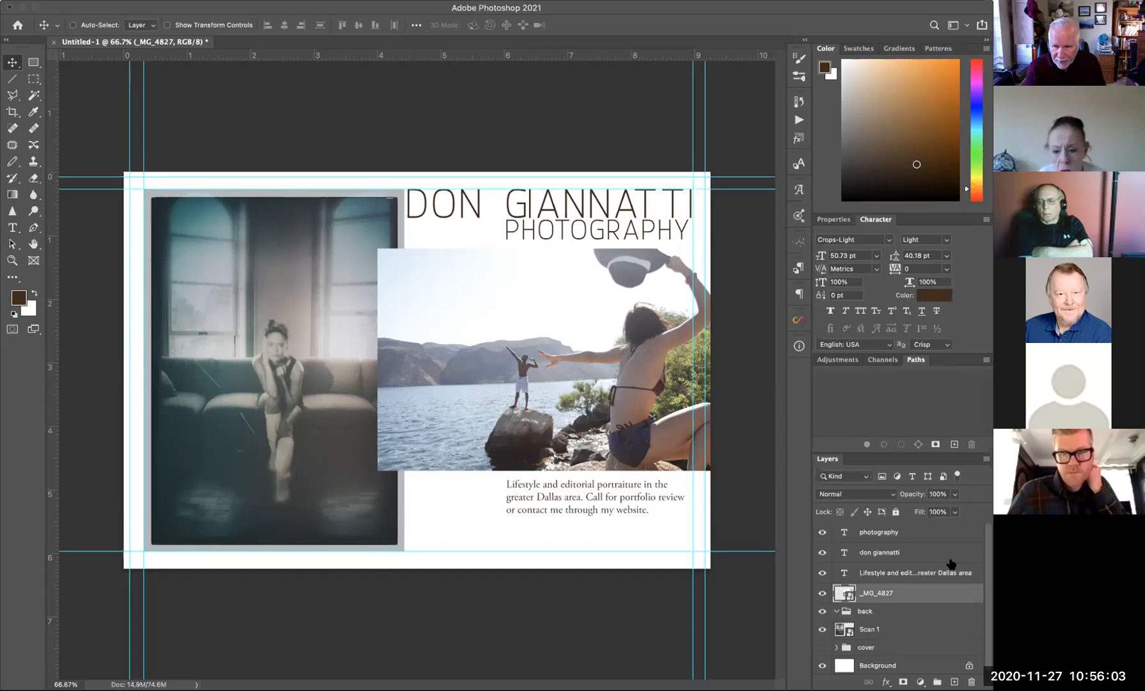
pyautogui.keyDown('shift'); pyautogui.click(923, 534); pyautogui.keyUp('shift')
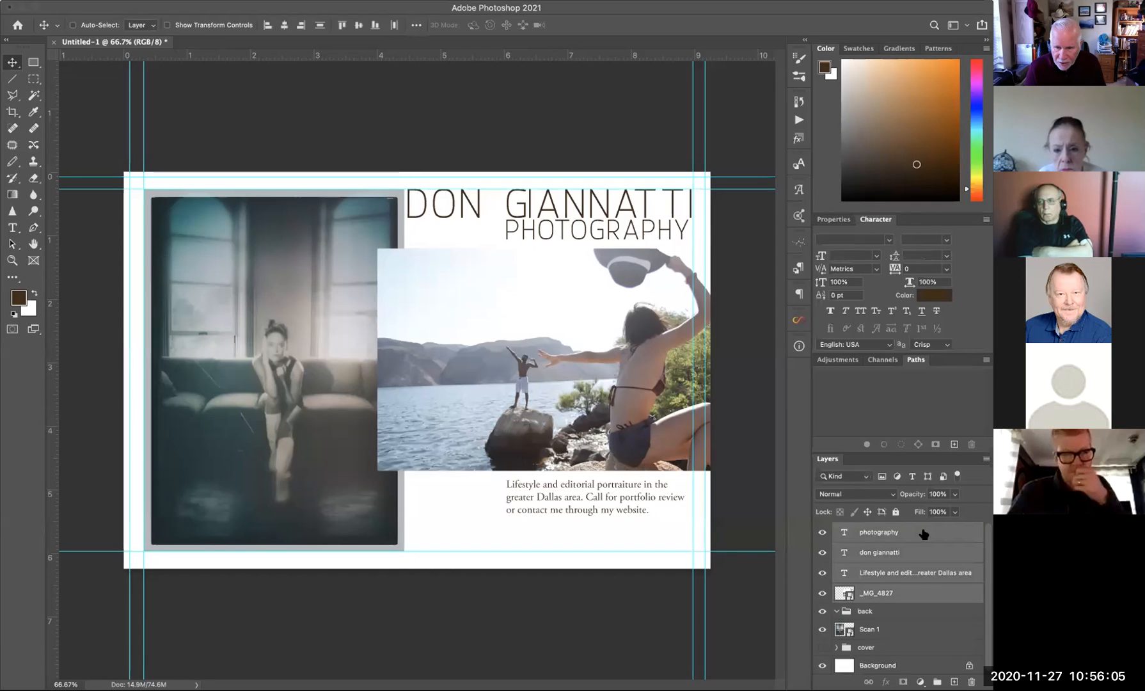
pyautogui.moveTo(849, 590); pyautogui.dragTo(849, 612)
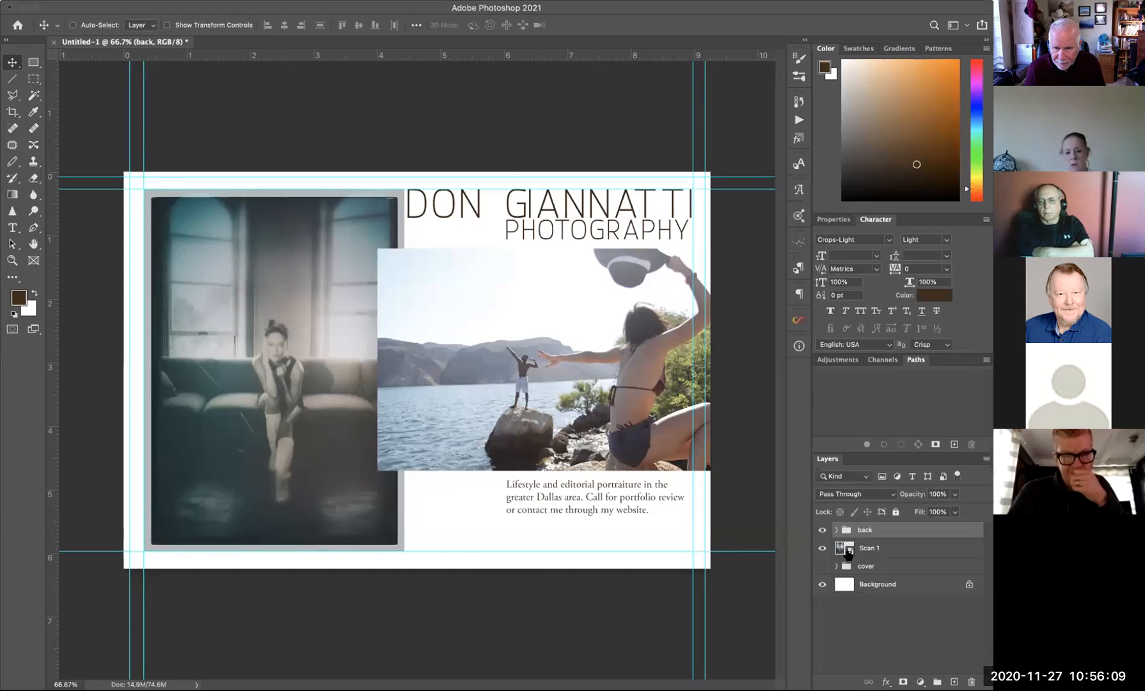
pyautogui.click(822, 529)
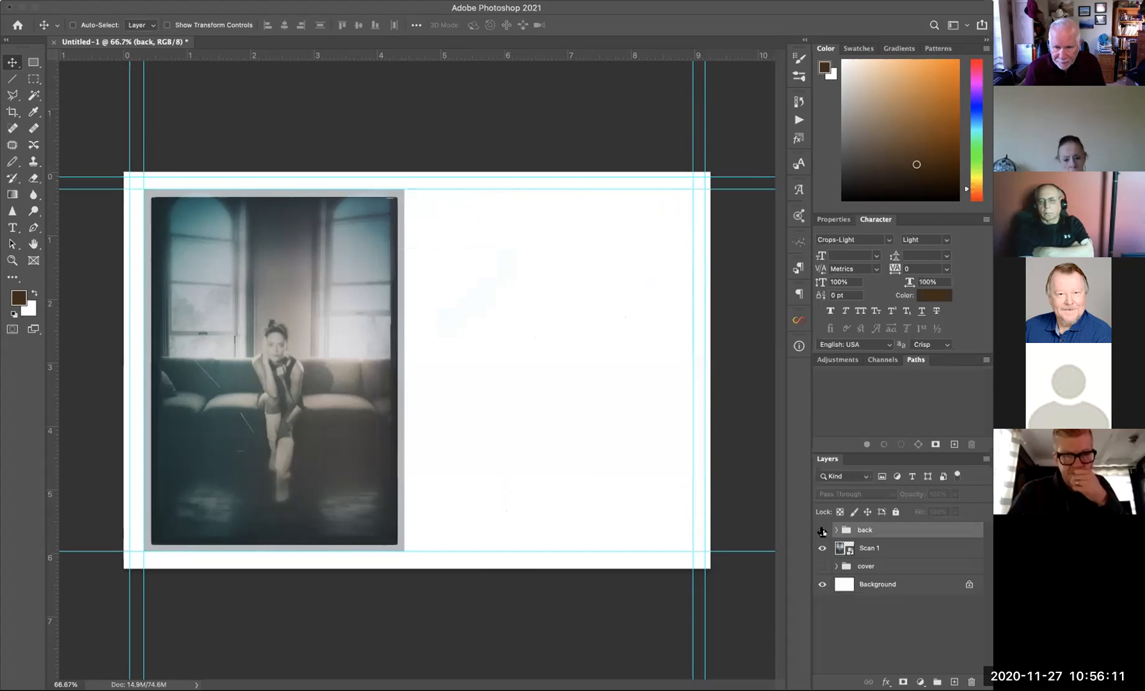
# - Move Scan 1 into the back group and compare it against the cover, leaving back visible
pyautogui.click(822, 529)
pyautogui.moveTo(848, 550); pyautogui.dragTo(834, 534)
pyautogui.click(822, 529)
pyautogui.click(823, 545)
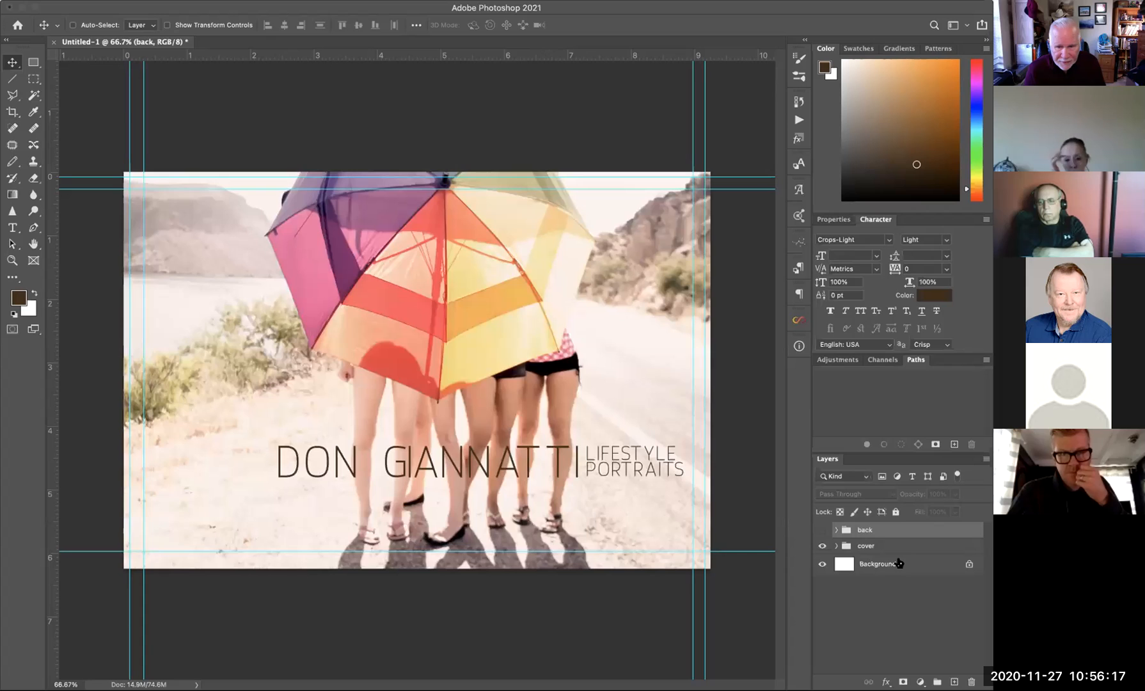
pyautogui.click(822, 530)
pyautogui.click(822, 545)
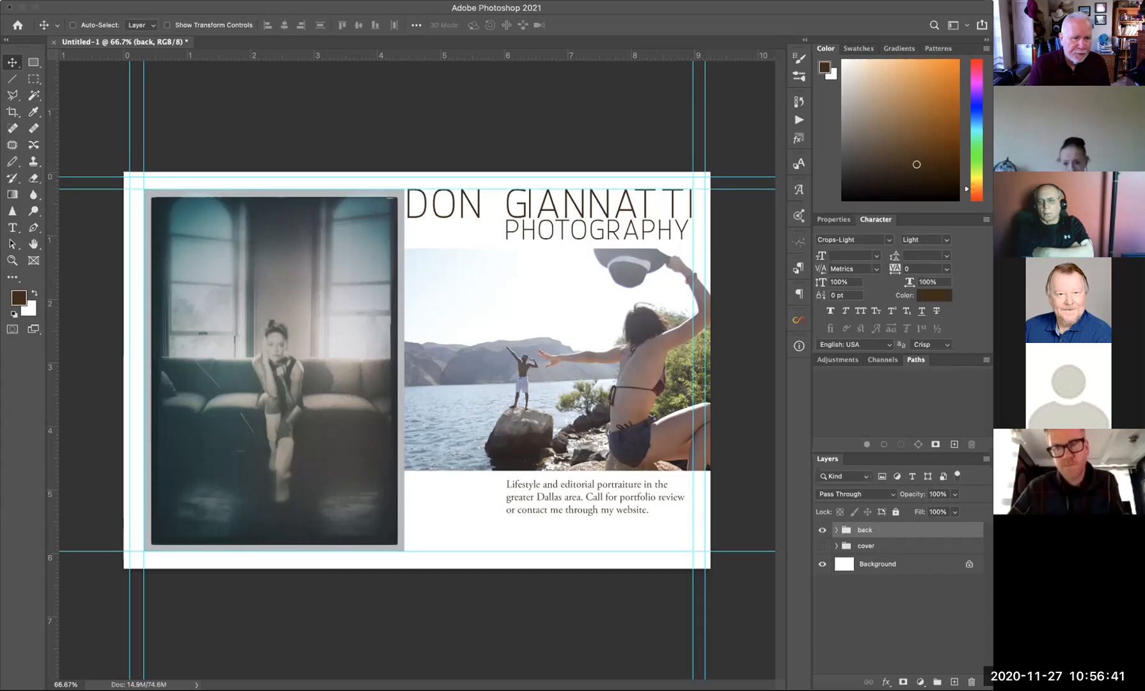
# - Delete the unwanted placeholder type layer below the caption
pyautogui.press('t')
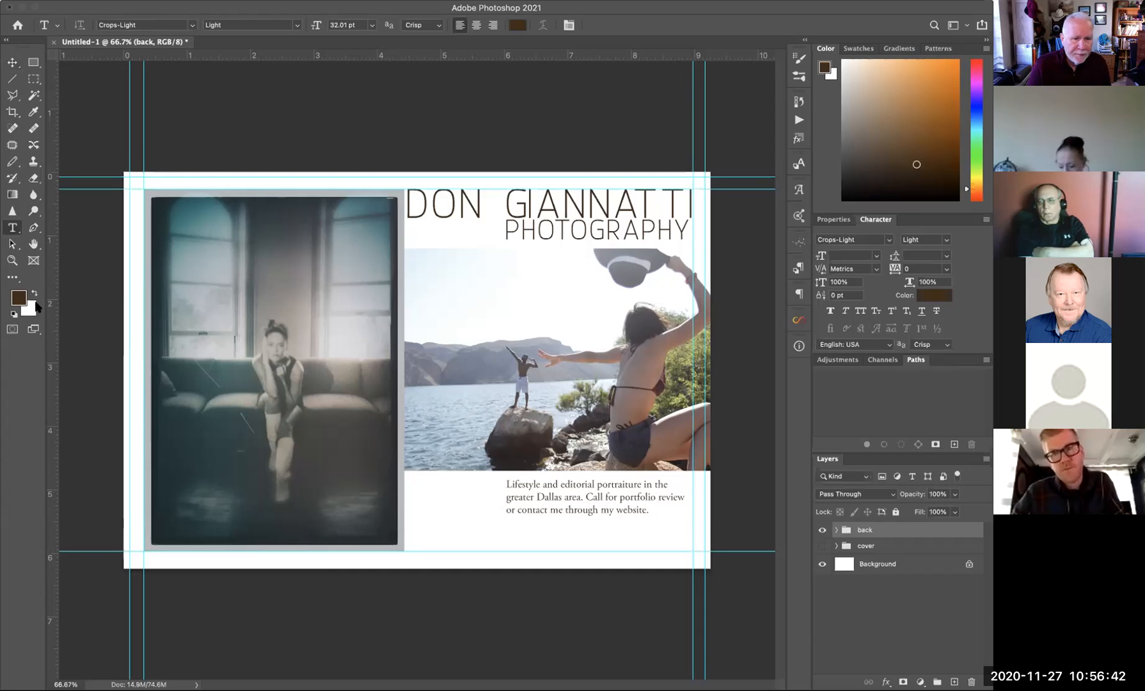
pyautogui.click(507, 532)
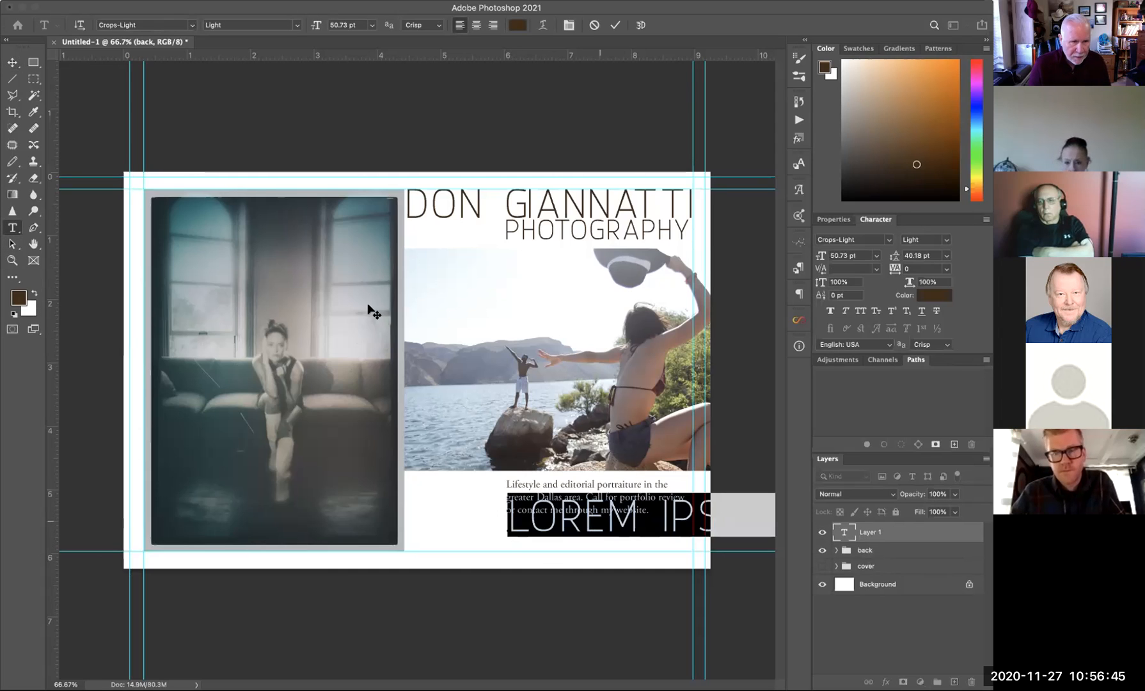
pyautogui.click(13, 63)
pyautogui.moveTo(952, 537); pyautogui.dragTo(971, 682)
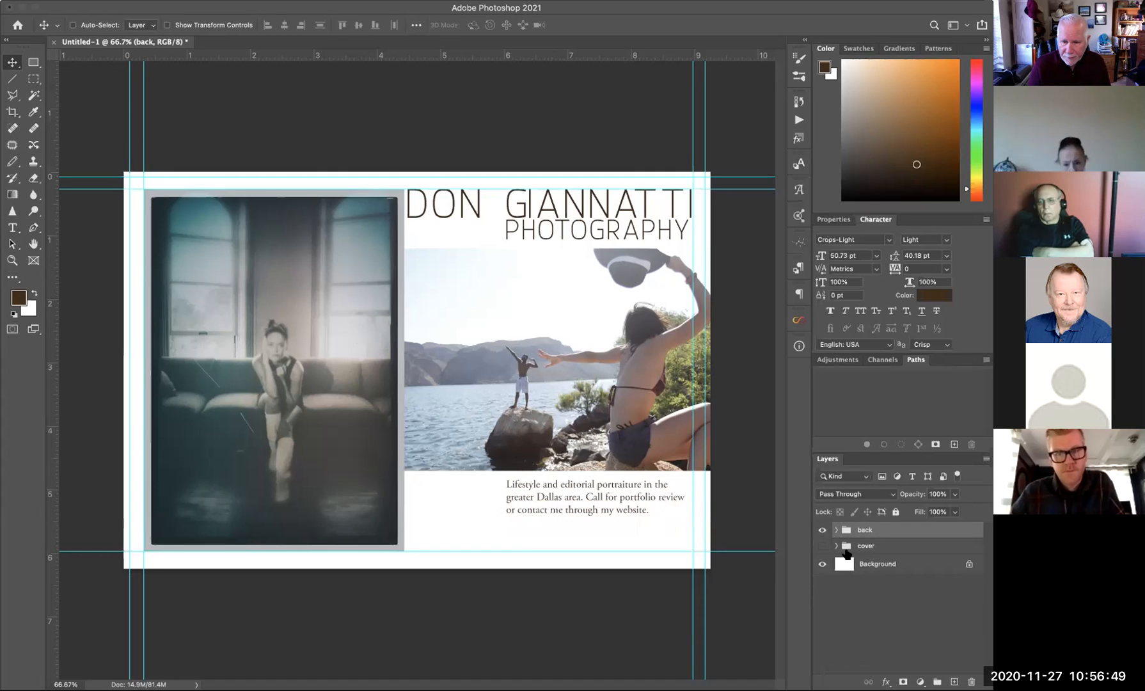
# - Check the caption's font by selecting the word 'Lifestyle' in the back group's caption
pyautogui.click(836, 530)
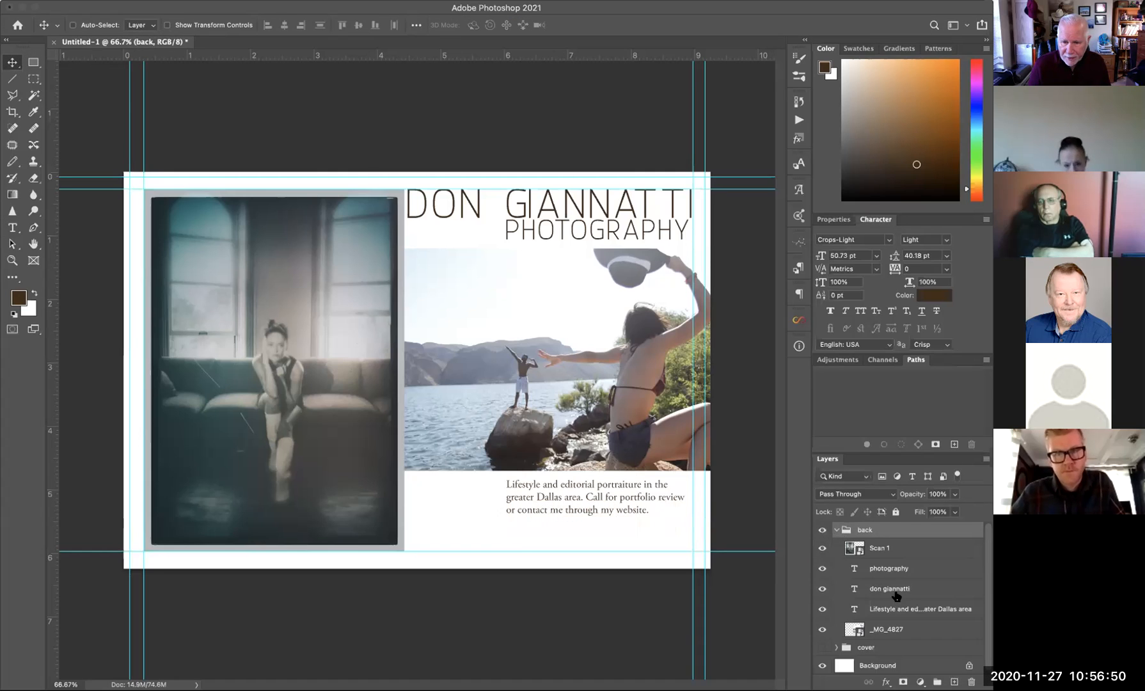
pyautogui.click(854, 610)
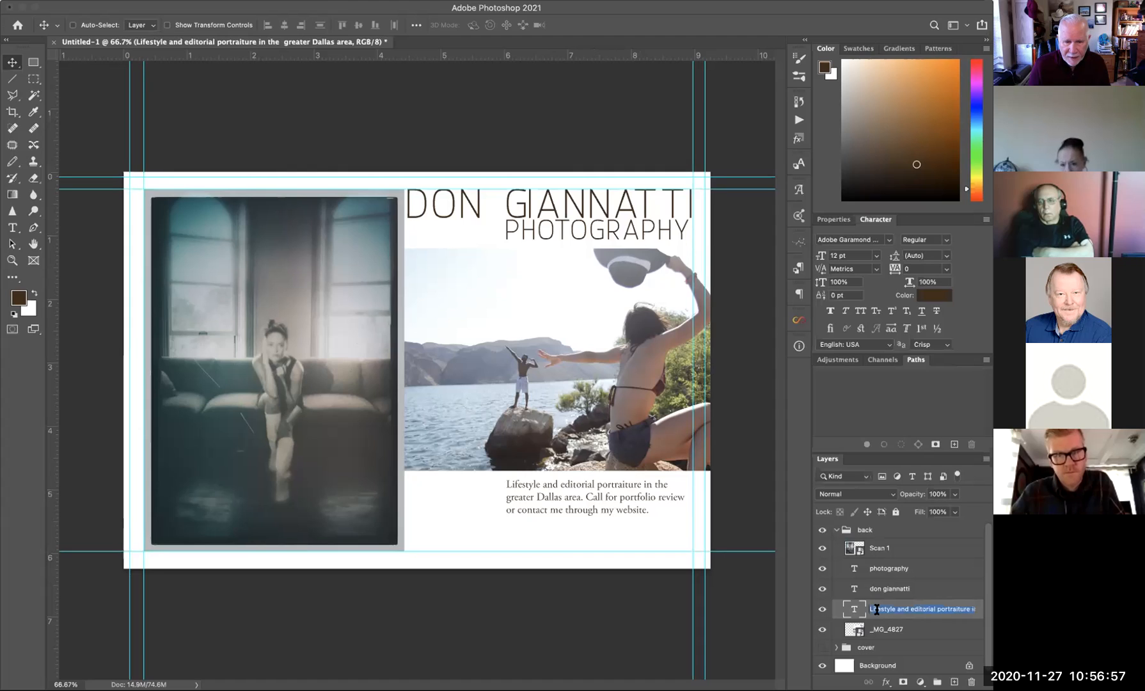
pyautogui.click(531, 484)
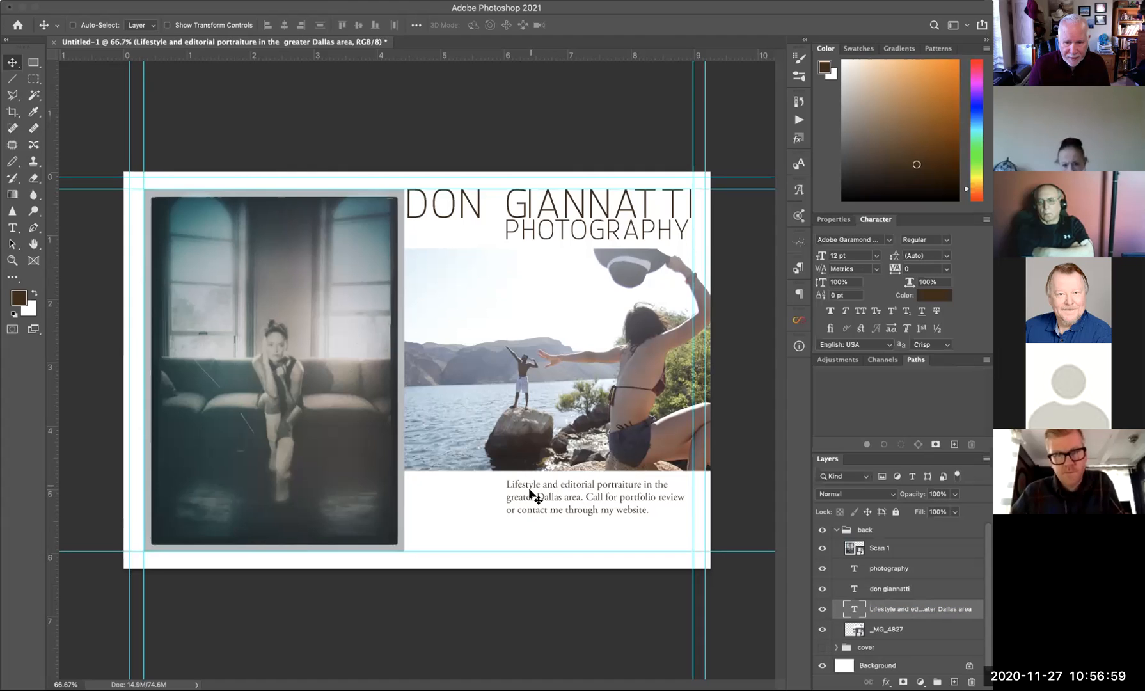
pyautogui.click(12, 228)
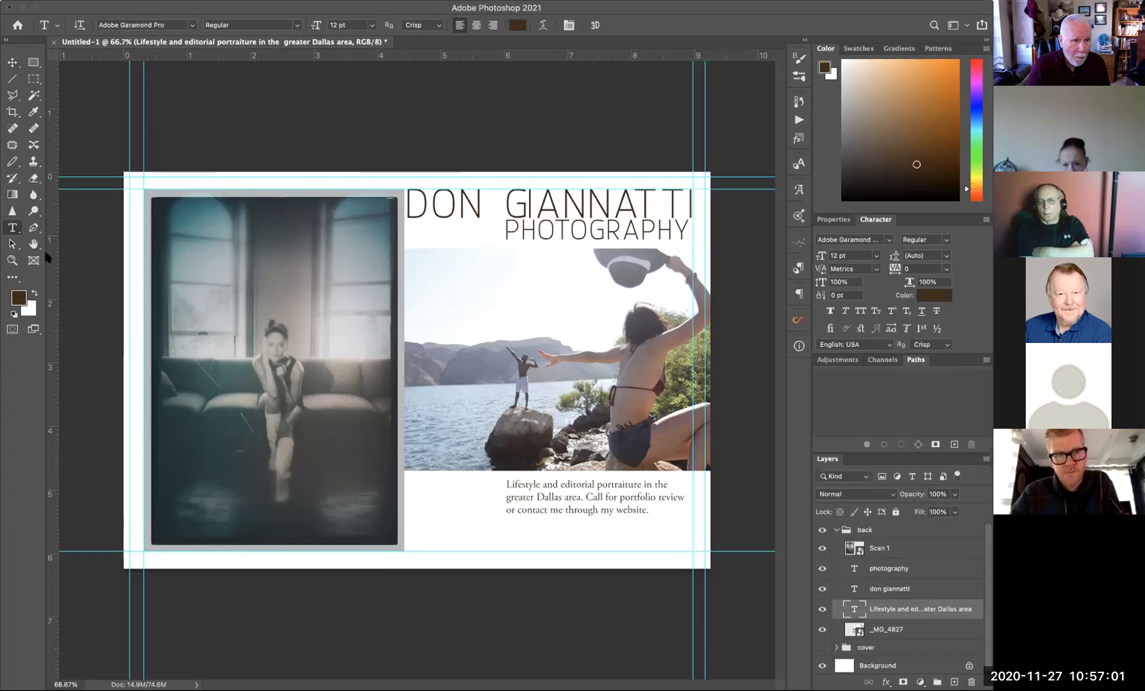
pyautogui.doubleClick(535, 486)
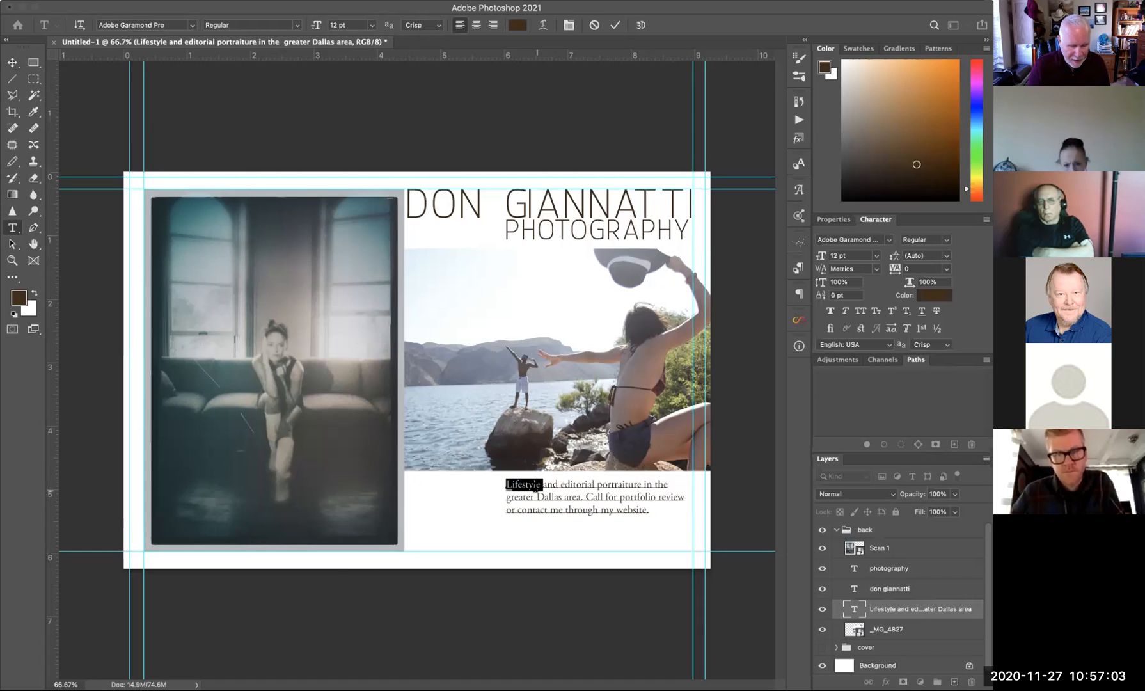
pyautogui.click(12, 62)
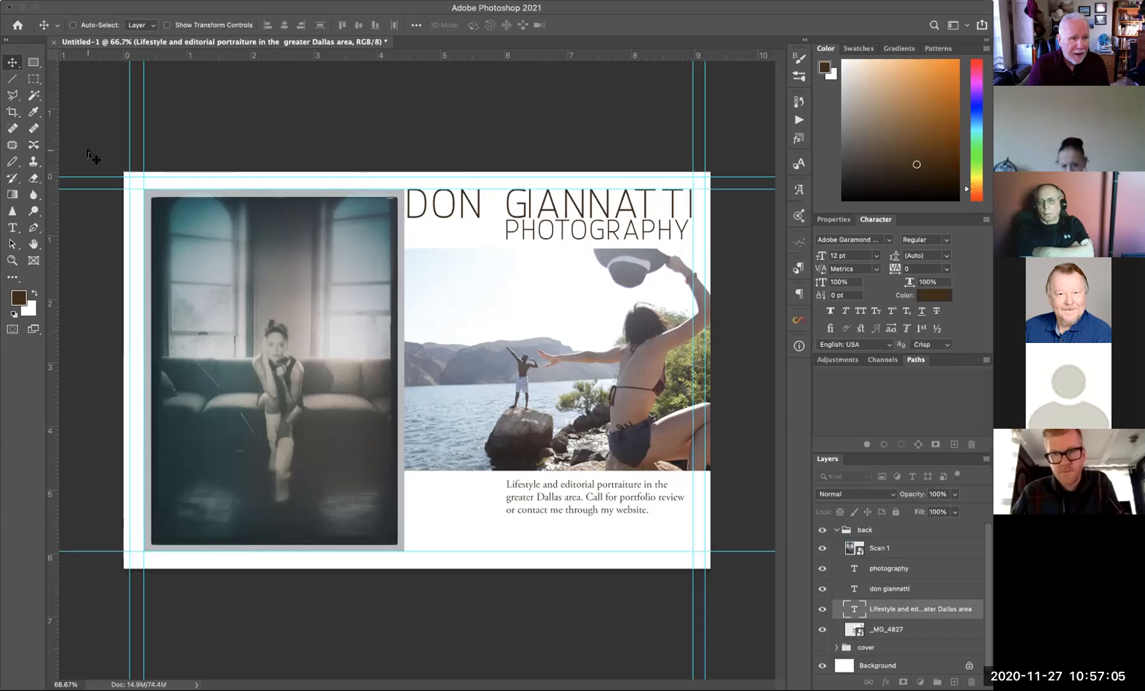
# - Add two Garamond lines with the photographer's website address and phone number, aligned under the caption
pyautogui.click(13, 228)
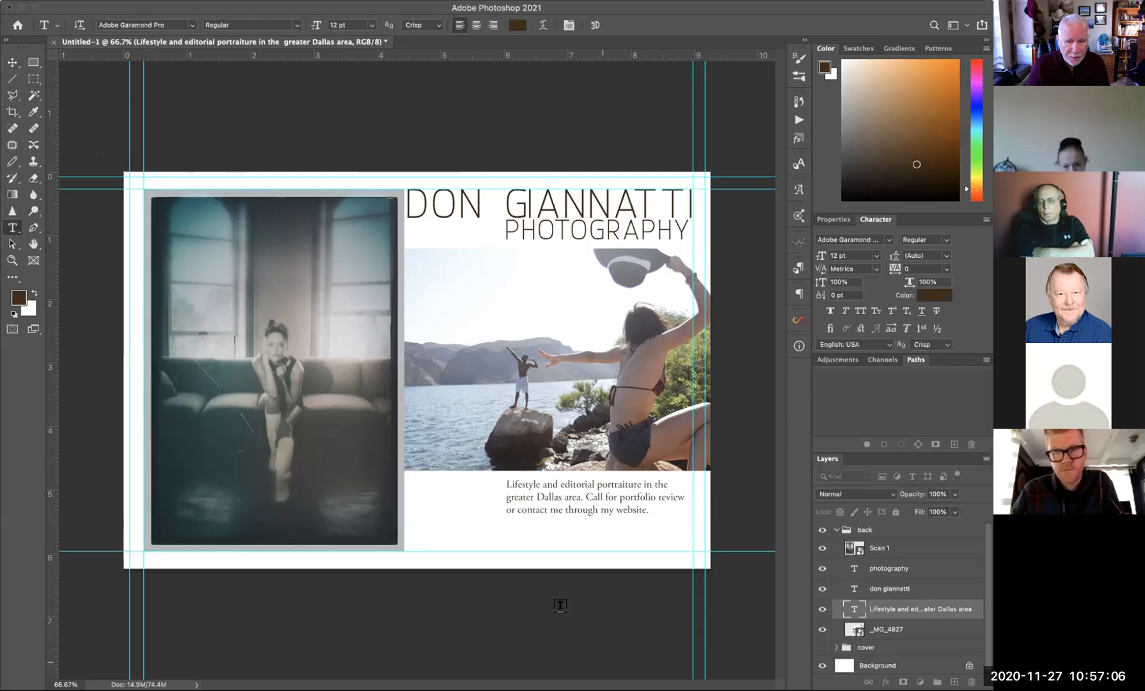
pyautogui.click(507, 532)
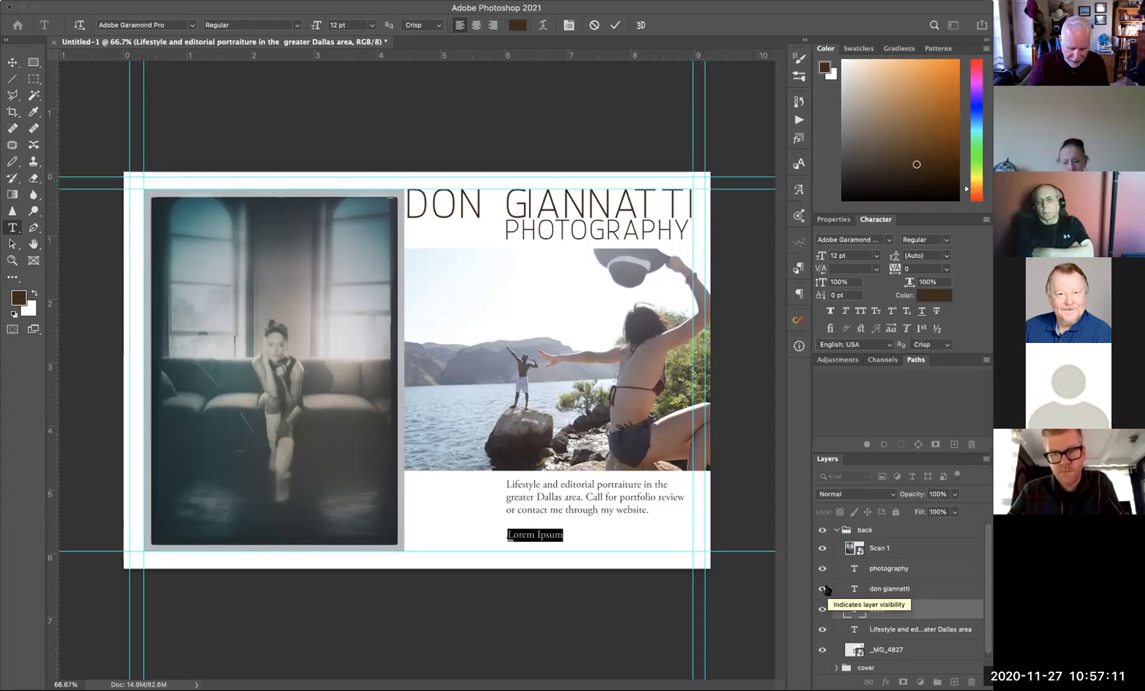
pyautogui.write('d')
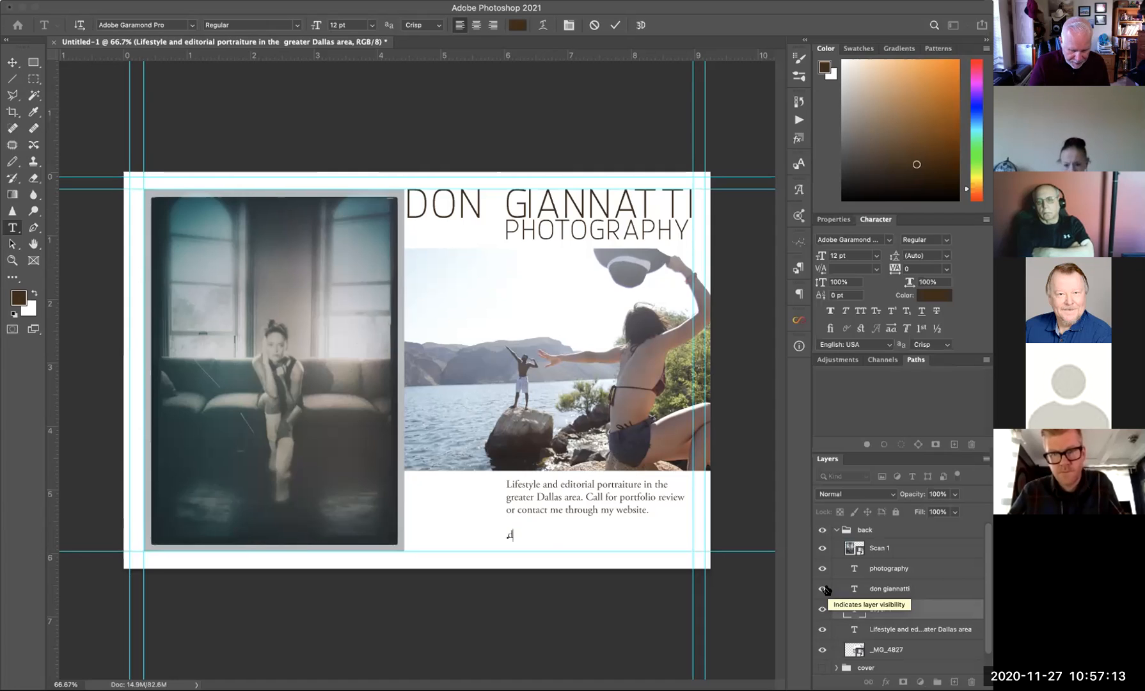
pyautogui.write('on gianna')
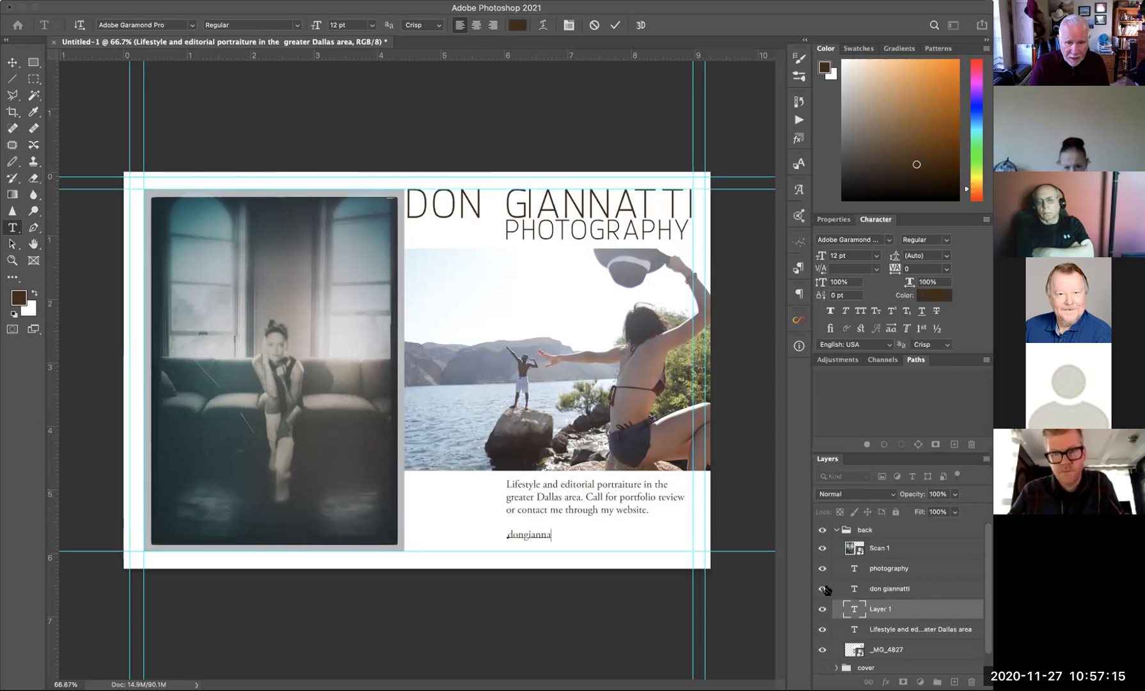
pyautogui.write('ttiphotograph ')
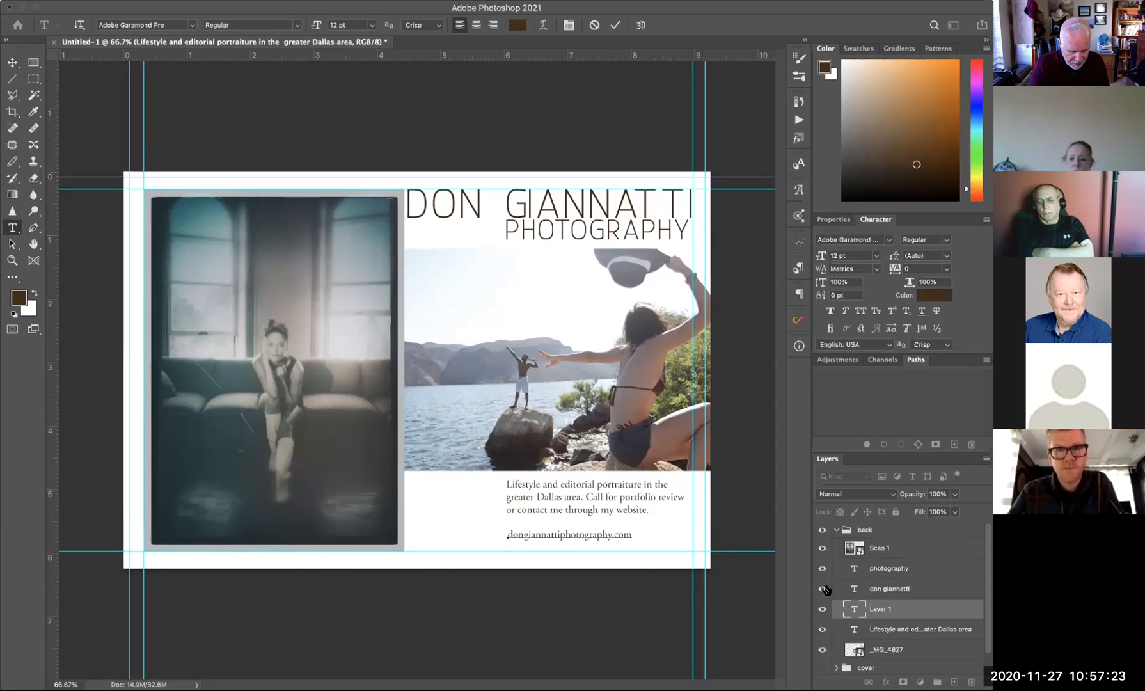
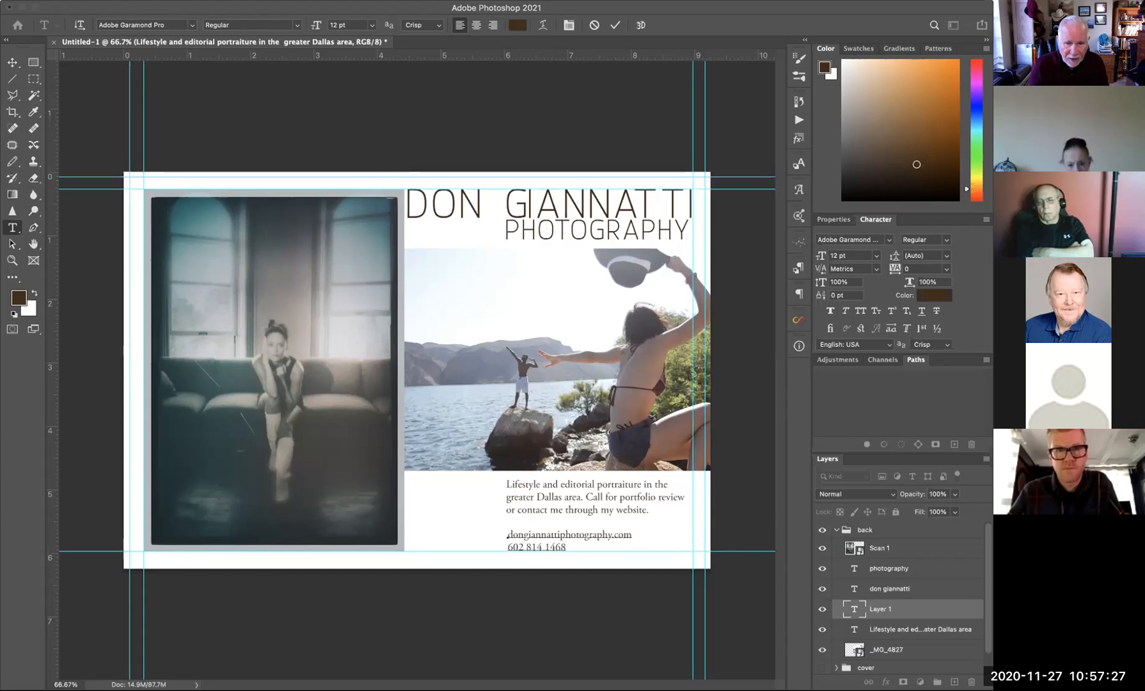
pyautogui.click(12, 62)
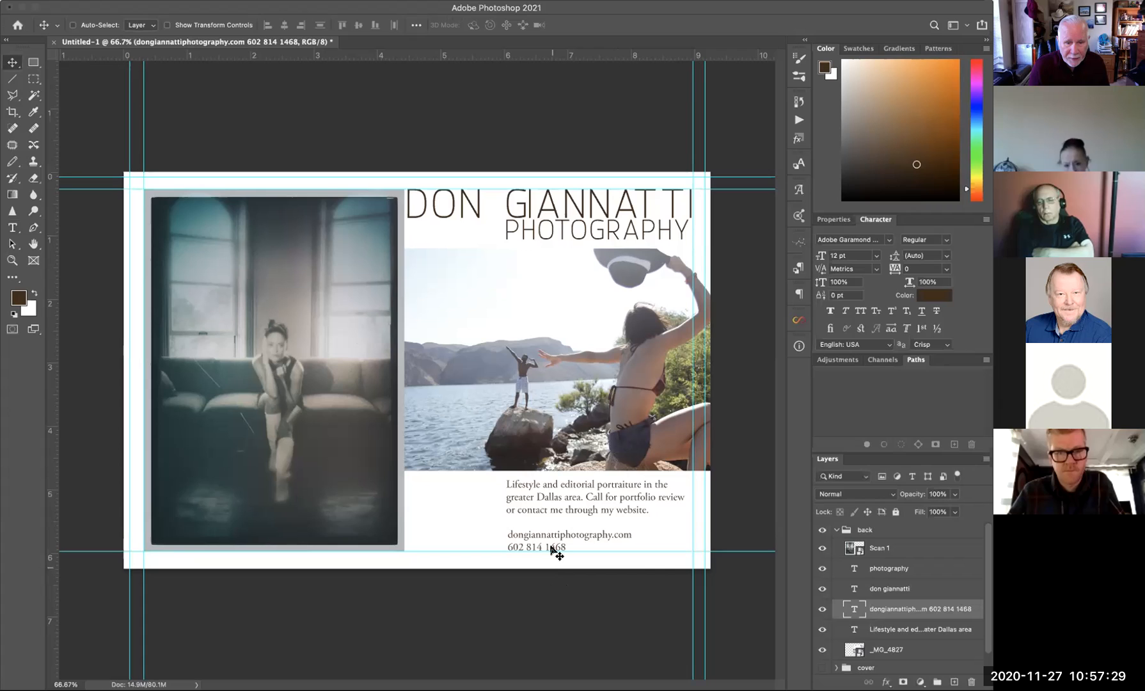
pyautogui.moveTo(548, 537); pyautogui.dragTo(548, 541)
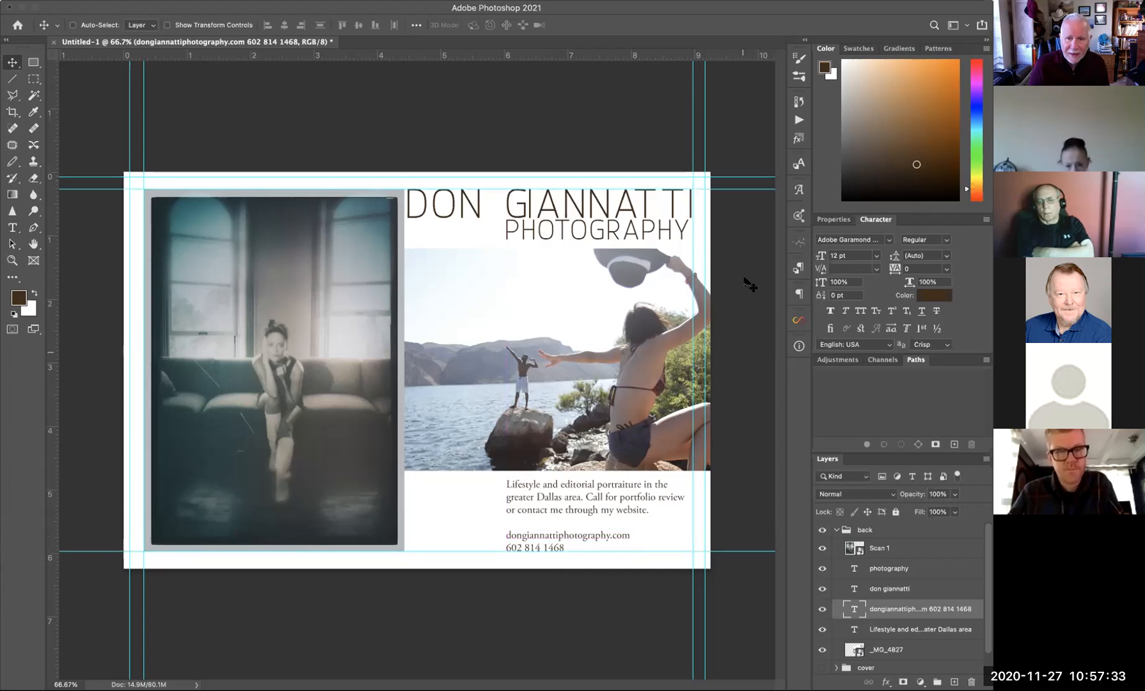
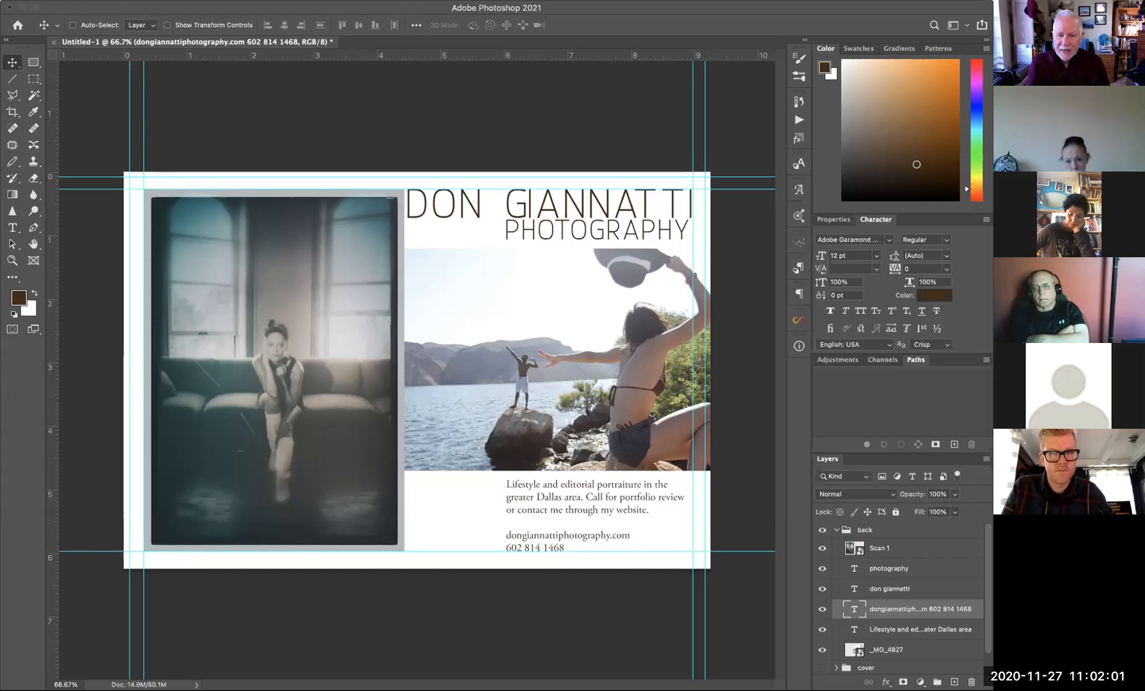
# - Fade the 'don giannatti' heading layer to about 80% opacity
pyautogui.click(908, 590)
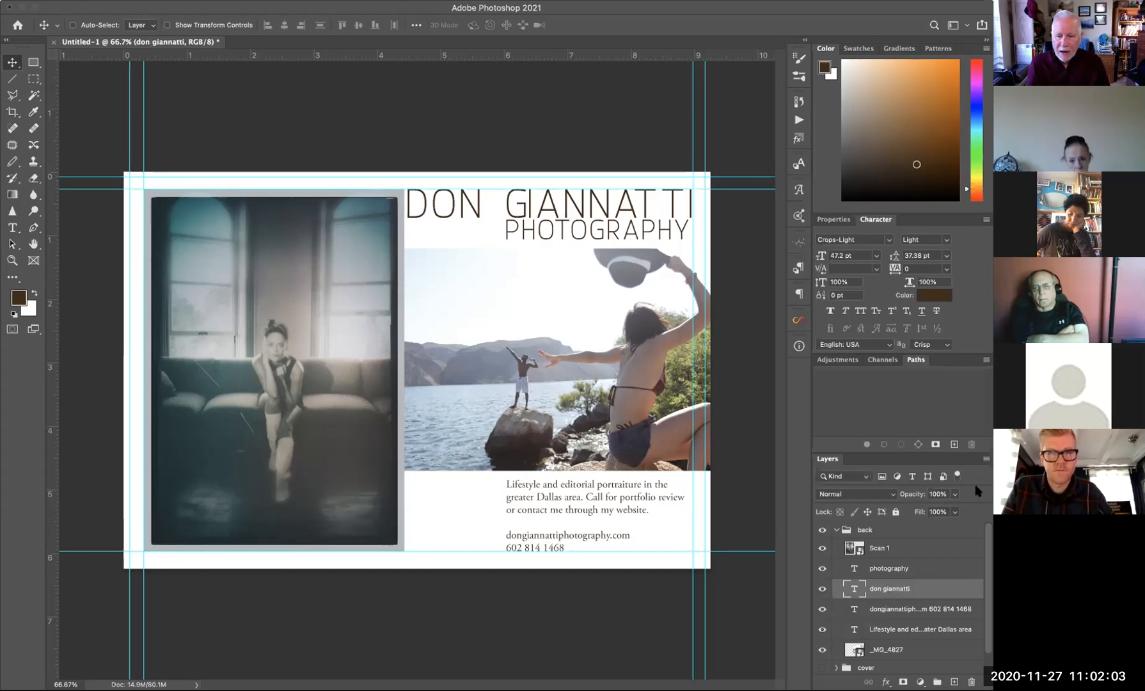
pyautogui.click(953, 494)
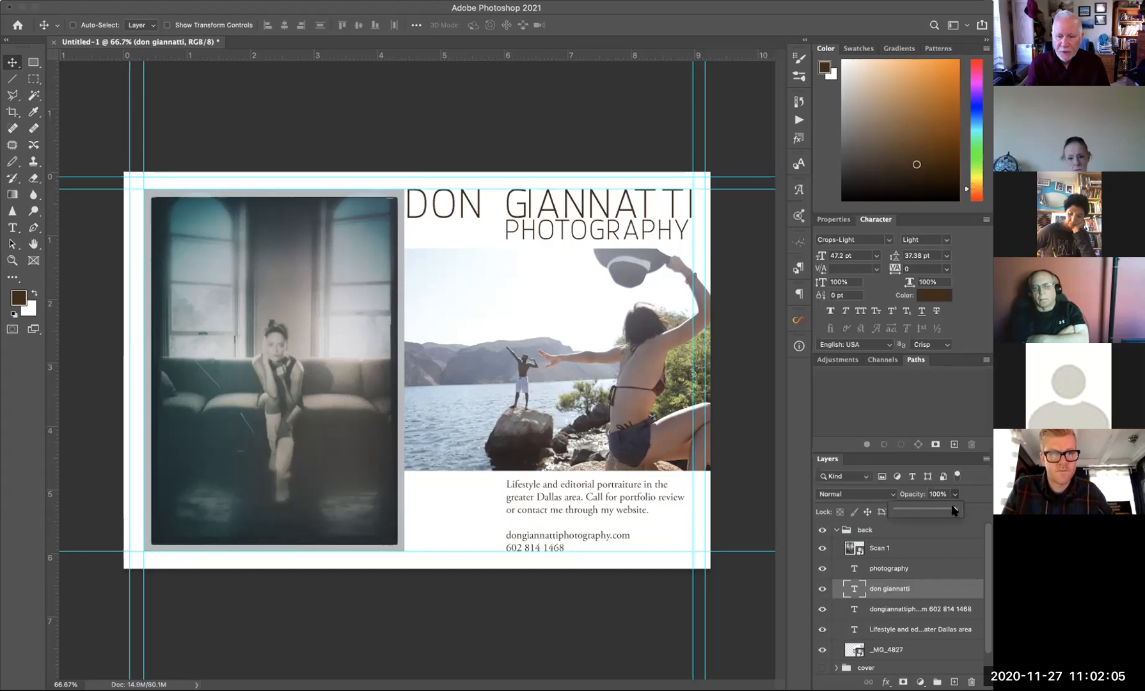
pyautogui.moveTo(945, 510); pyautogui.dragTo(941, 511)
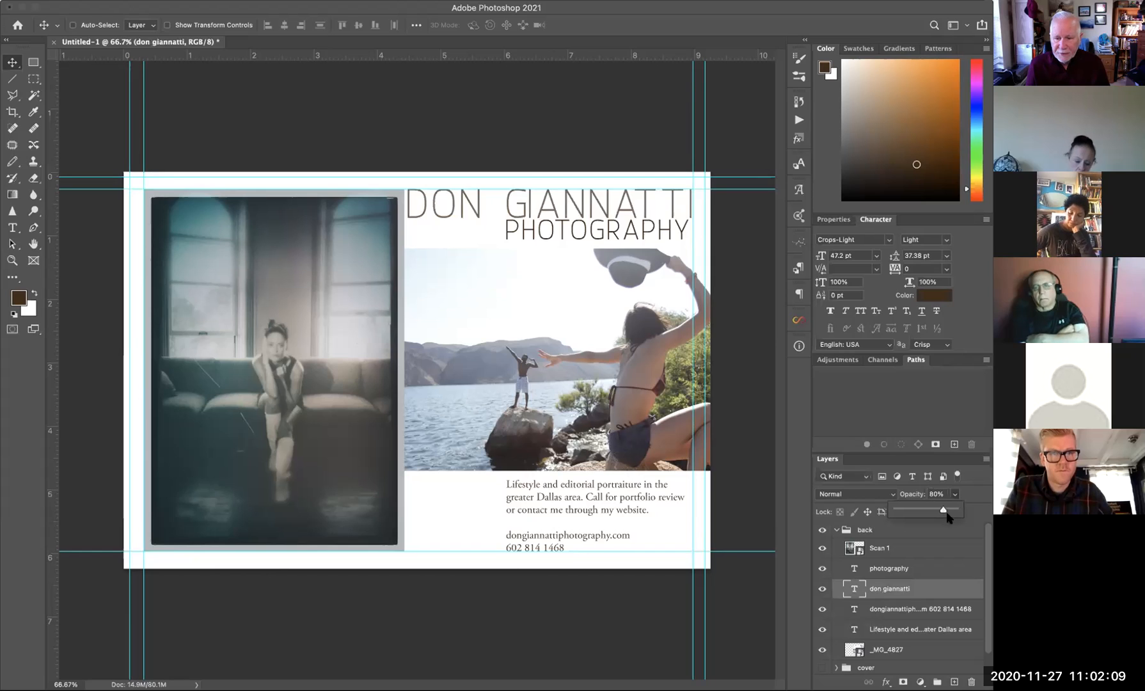
# - Lower the 'photography' text layer to 60% opacity
pyautogui.click(898, 571)
pyautogui.click(954, 495)
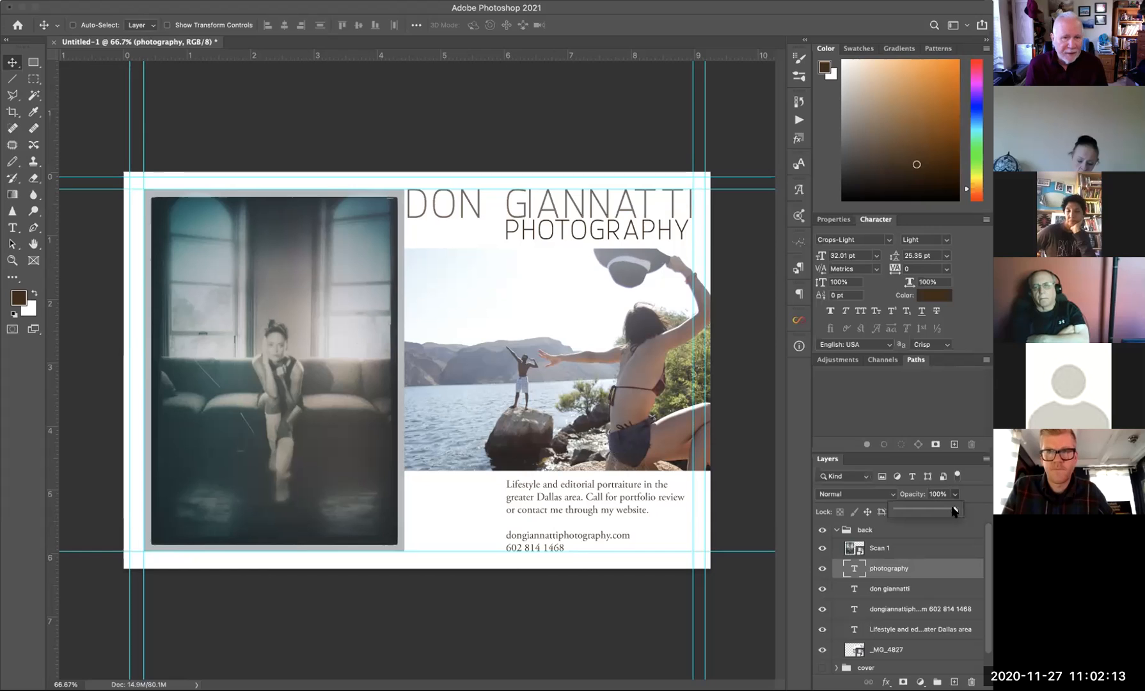
pyautogui.moveTo(953, 510); pyautogui.dragTo(932, 511)
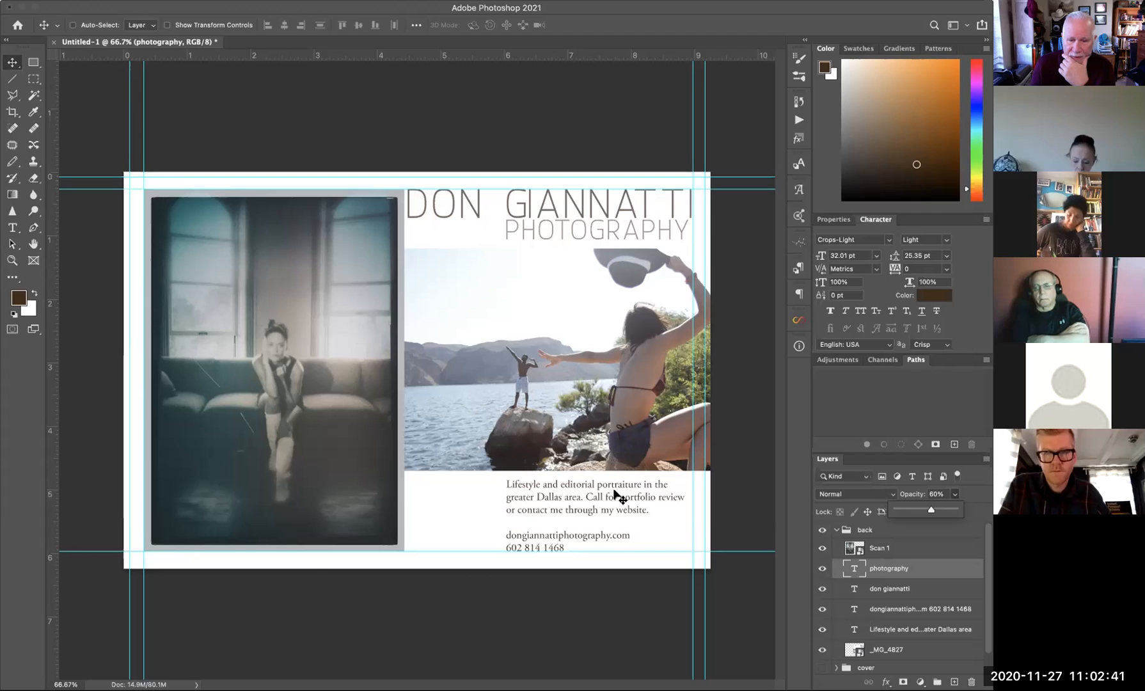
# - Set the Lifestyle caption paragraph layer to 60% opacity
pyautogui.scroll(-1, 895, 567)
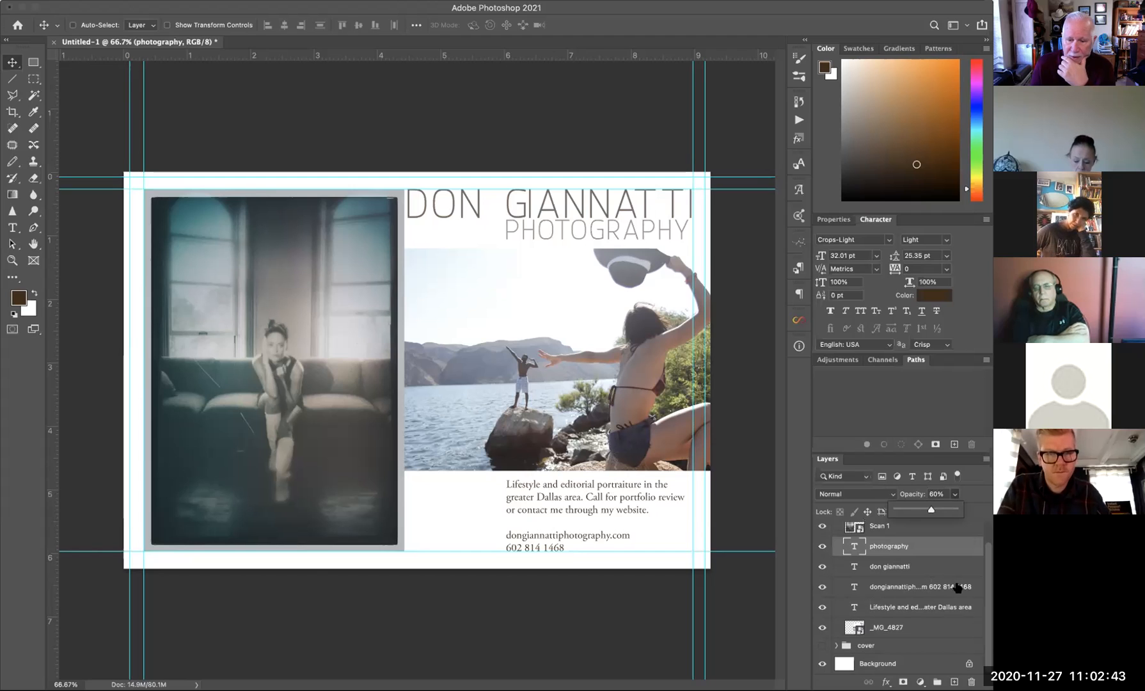
pyautogui.click(879, 606)
pyautogui.click(954, 494)
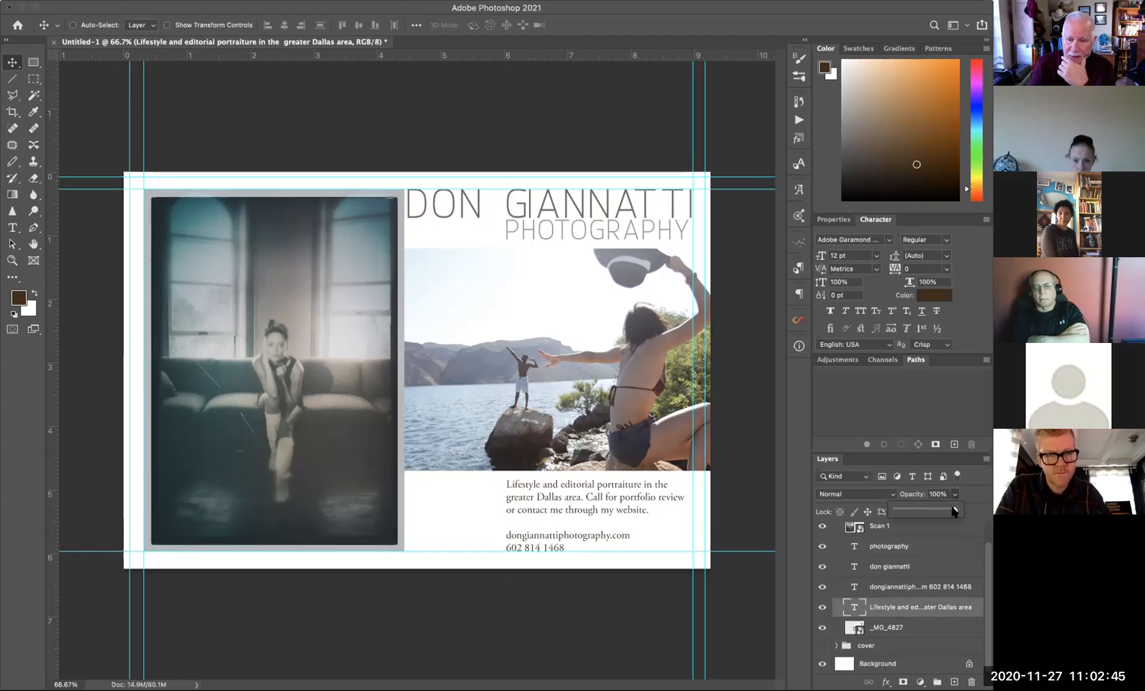
pyautogui.moveTo(953, 509); pyautogui.dragTo(927, 511)
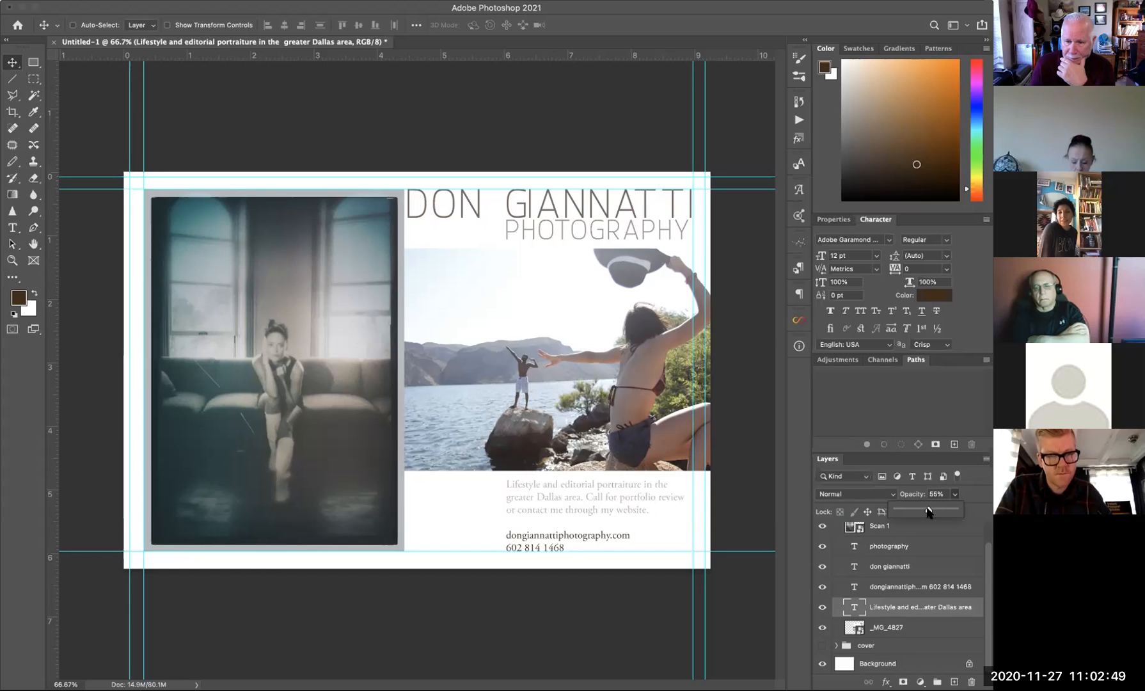
pyautogui.moveTo(929, 511); pyautogui.dragTo(930, 511)
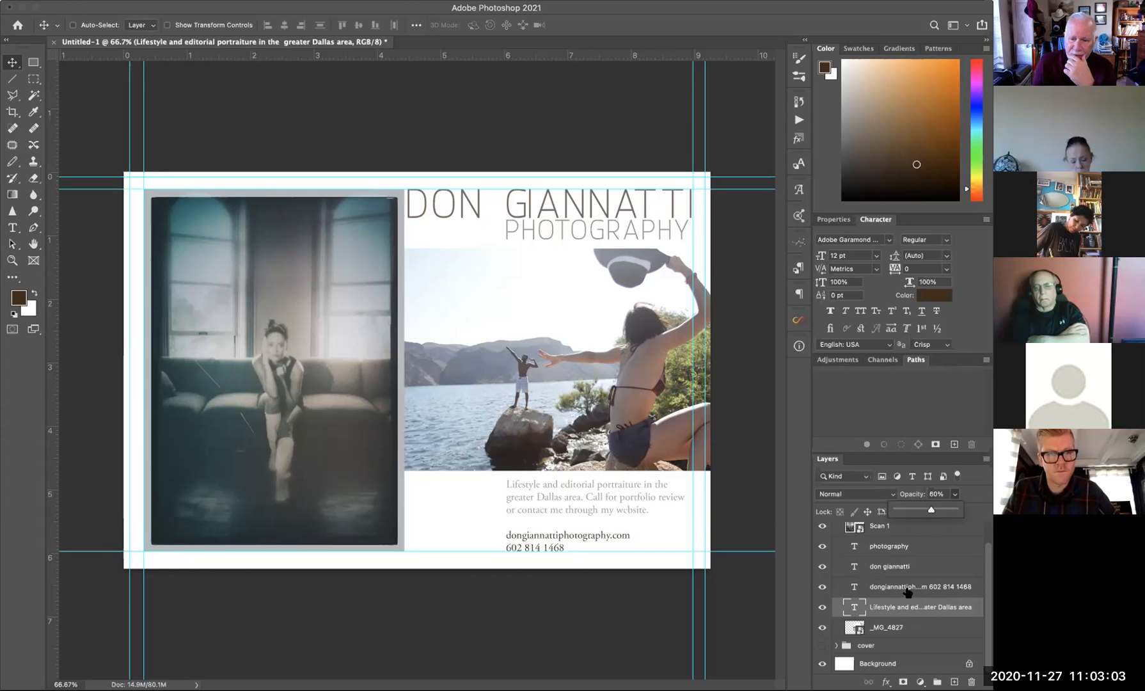
# - Fade the website and phone contact text layer to 60% opacity
pyautogui.click(907, 592)
pyautogui.click(954, 494)
pyautogui.moveTo(956, 510); pyautogui.dragTo(930, 512)
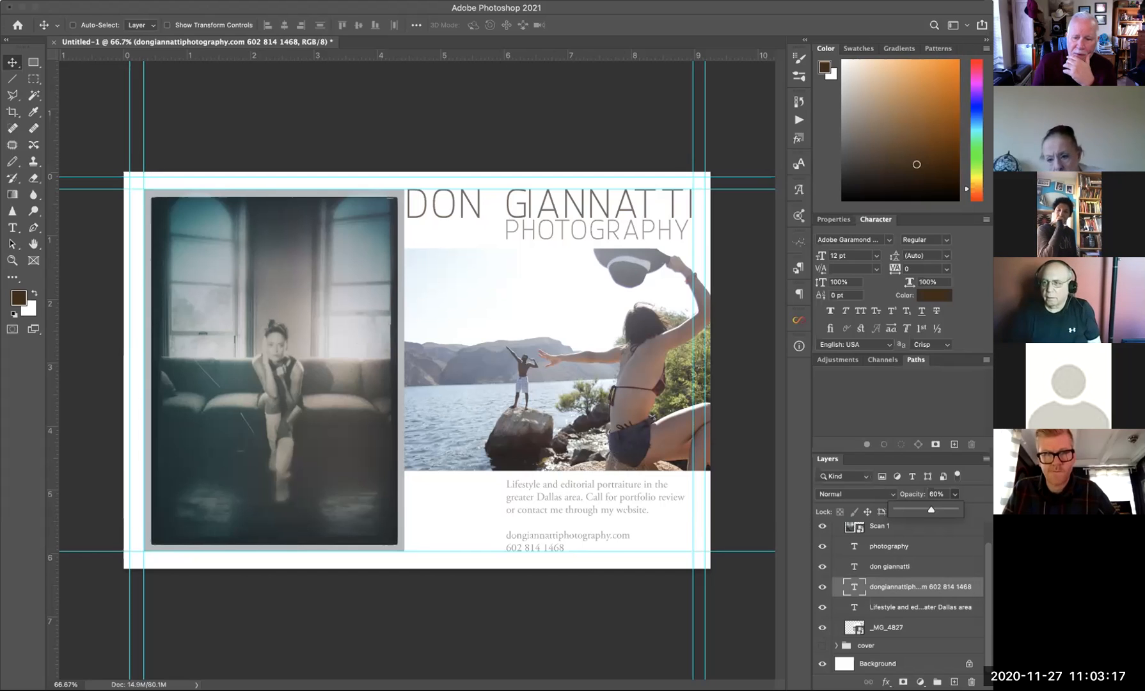
pyautogui.moveTo(988, 585); pyautogui.dragTo(988, 604)
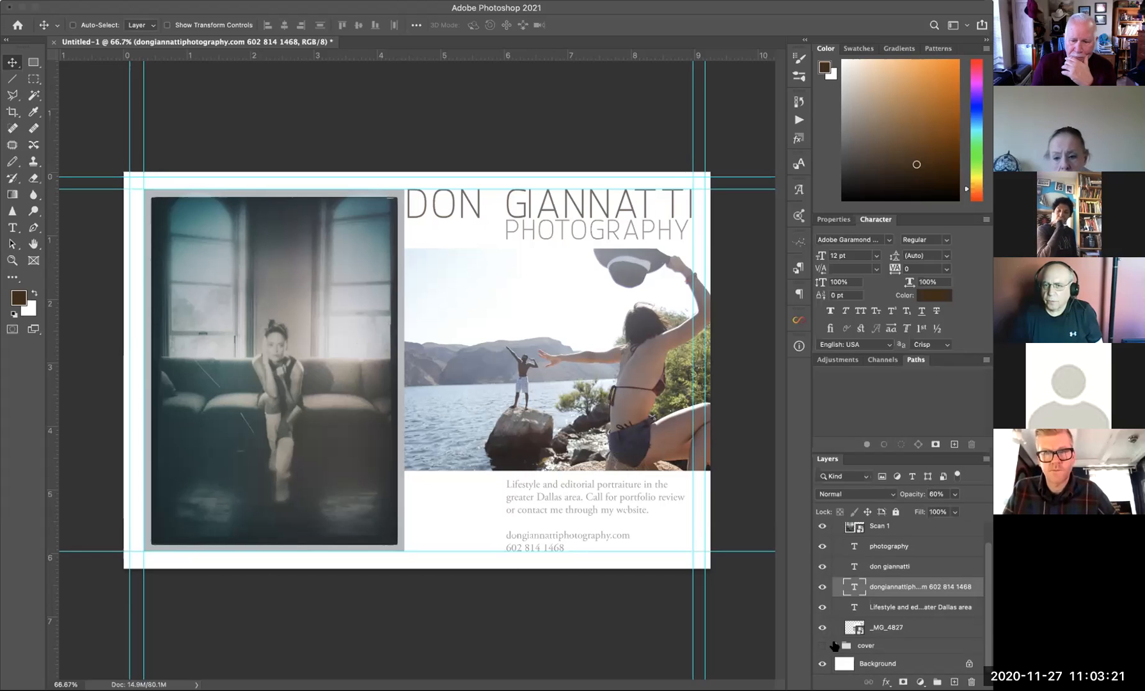
pyautogui.scroll(1, 946, 556)
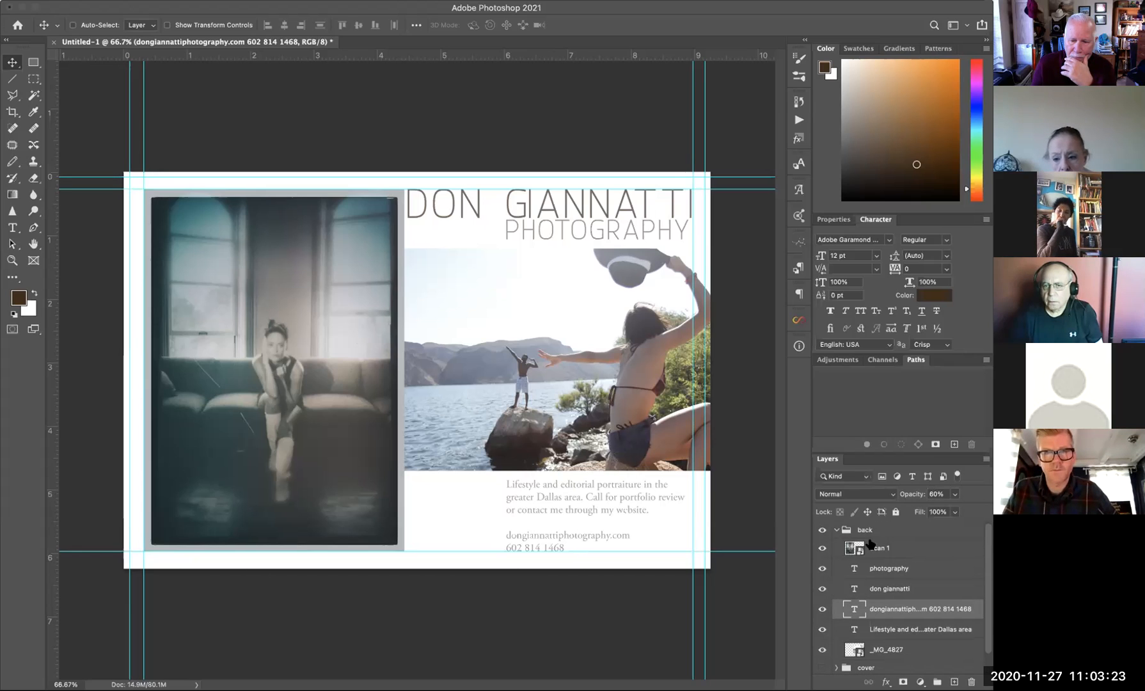
# - Collapse and hide the 'back' group to view the umbrella 'cover' group, then show 'back' again
pyautogui.click(835, 530)
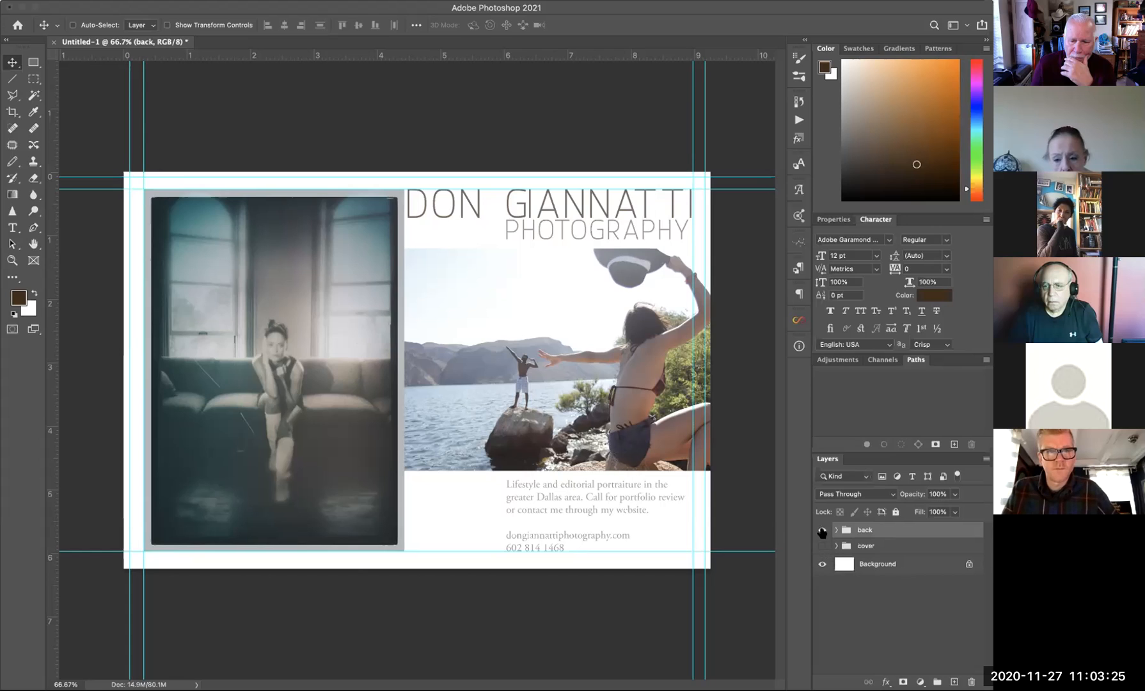
pyautogui.click(822, 530)
pyautogui.click(821, 546)
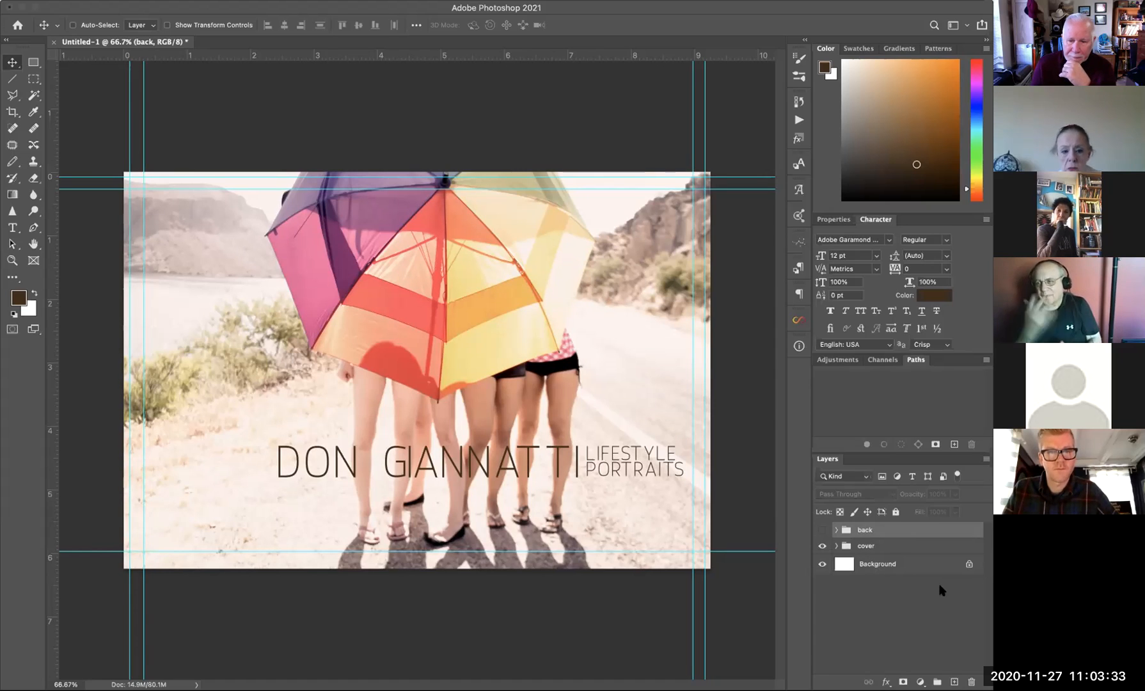
pyautogui.click(822, 530)
pyautogui.click(822, 545)
# - Turn off the 'cover' group's eye icon in the Layers panel
pyautogui.click(822, 546)
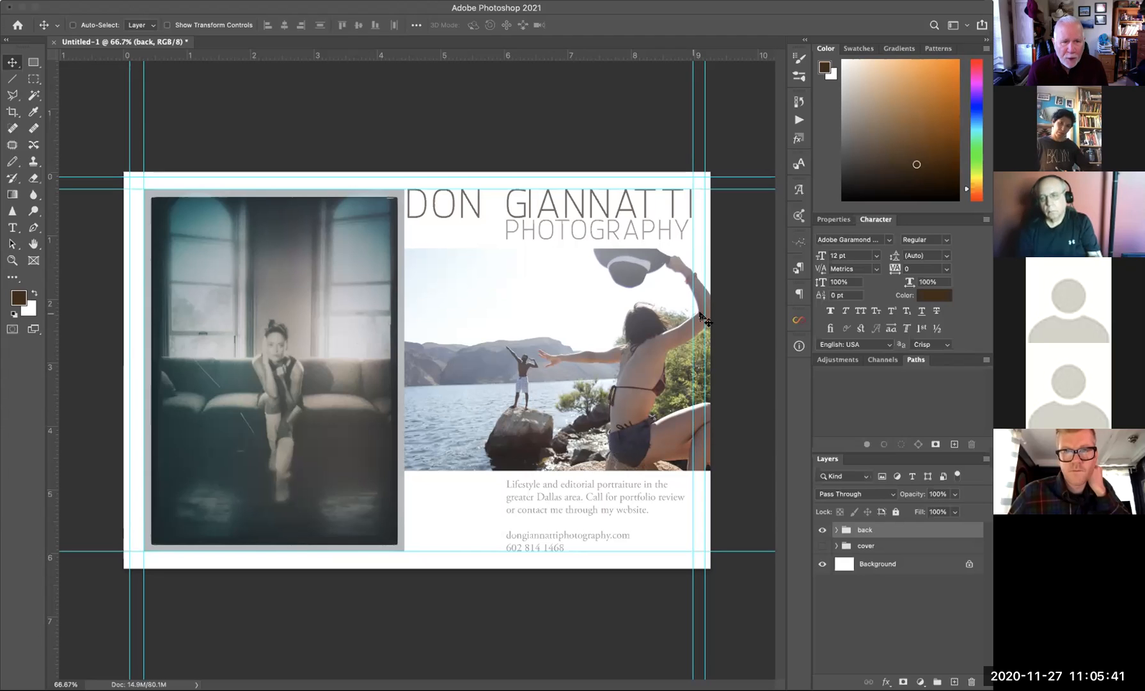
# - Drag the _MG_4827 lake photo to the top of the 'back' group and slide it right to the page edge
pyautogui.click(836, 529)
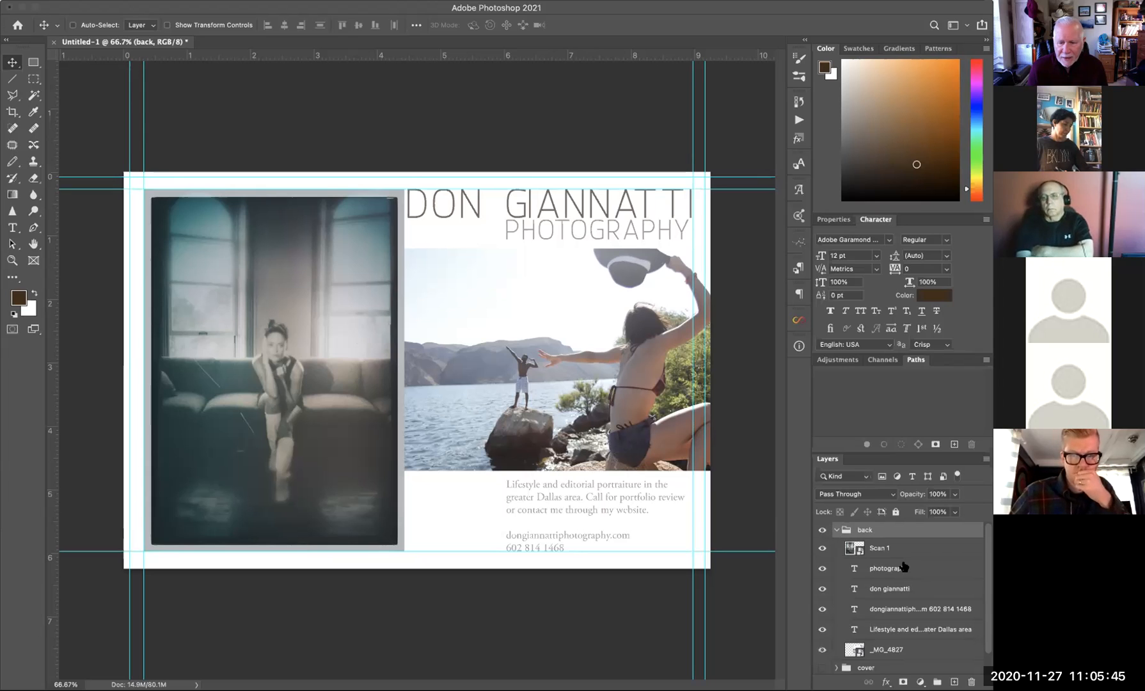
pyautogui.scroll(-1, 902, 566)
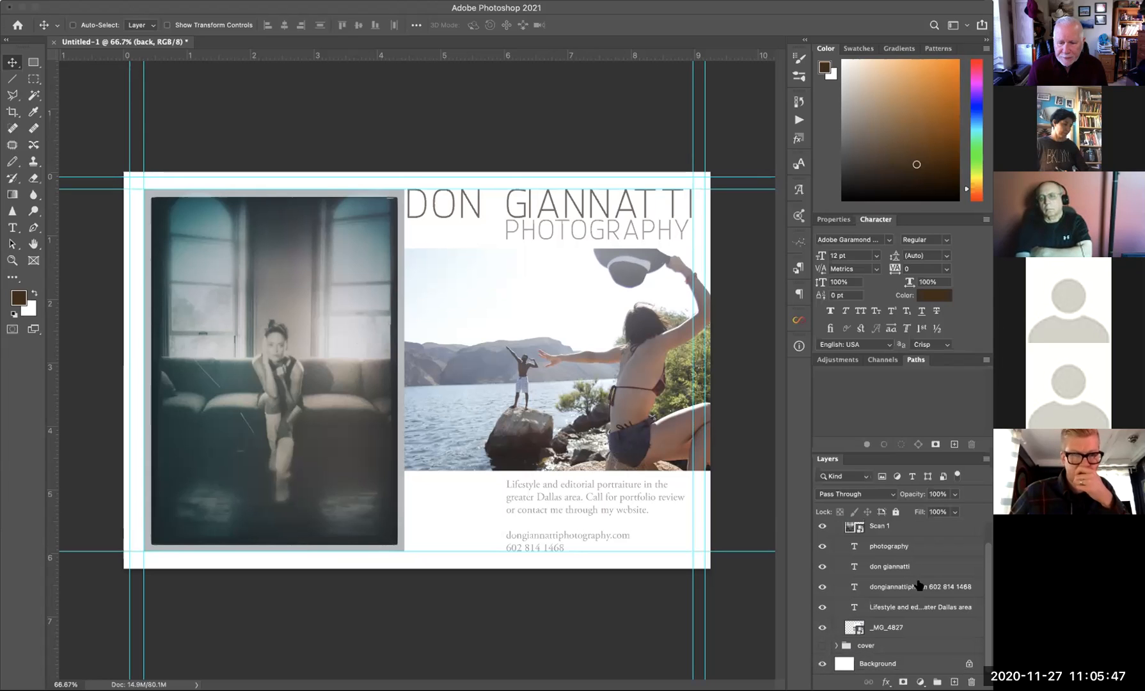
pyautogui.click(822, 628)
pyautogui.click(821, 628)
pyautogui.click(874, 629)
pyautogui.moveTo(876, 630); pyautogui.dragTo(892, 539)
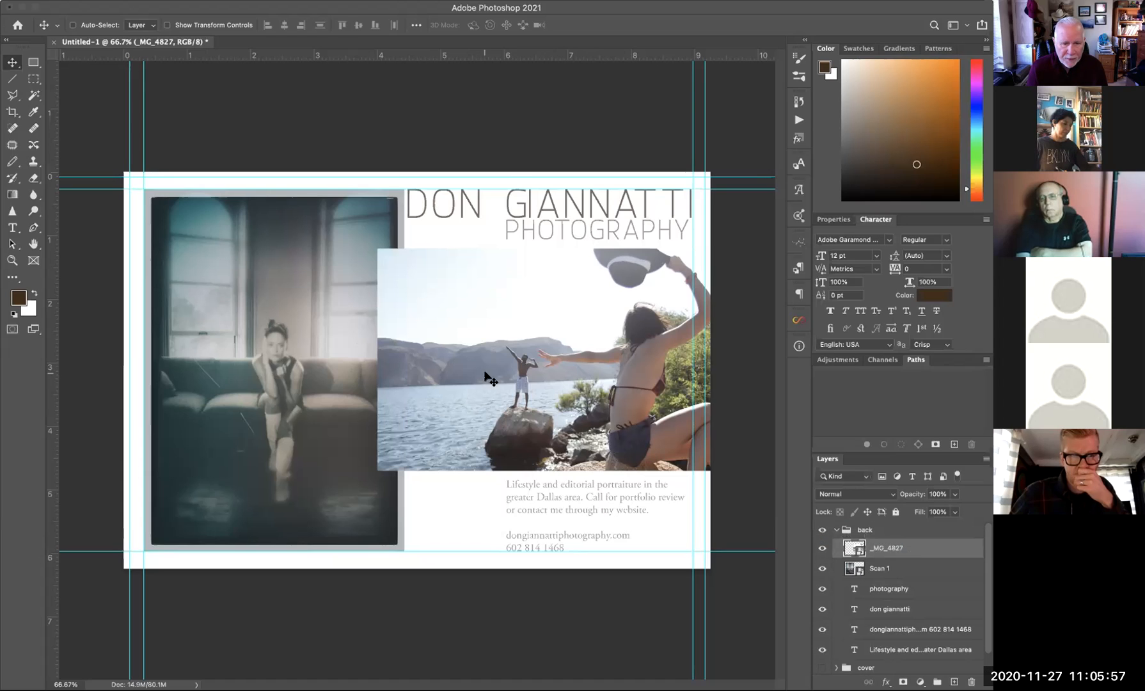
pyautogui.moveTo(636, 377); pyautogui.dragTo(625, 376)
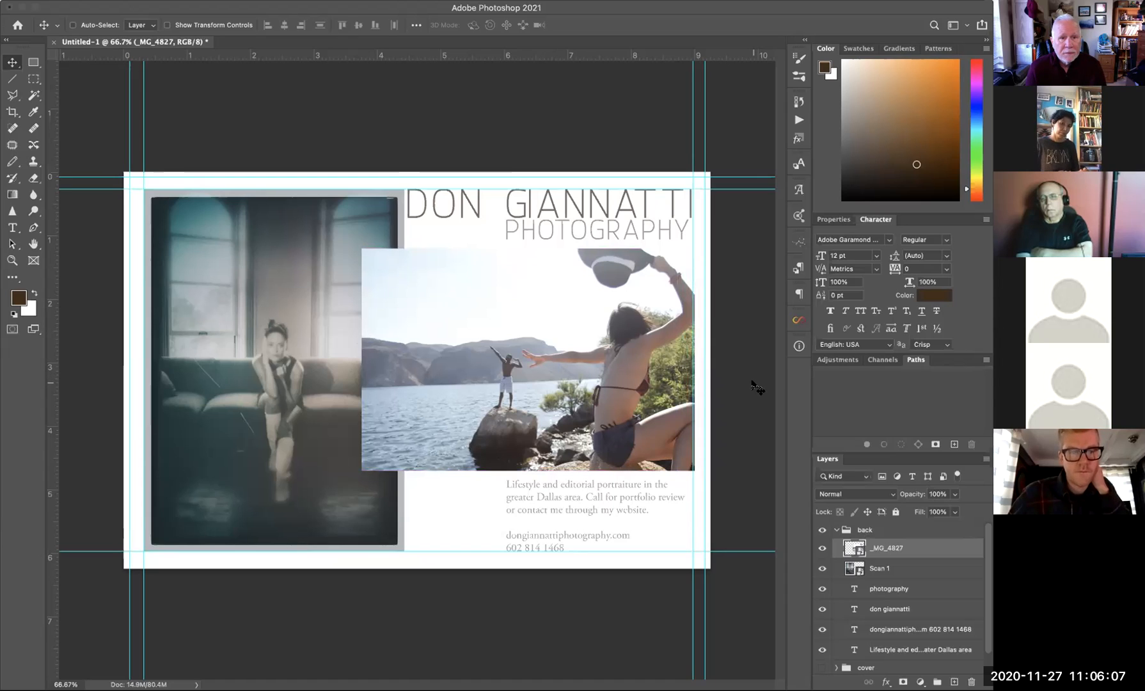
pyautogui.moveTo(579, 366); pyautogui.dragTo(703, 345)
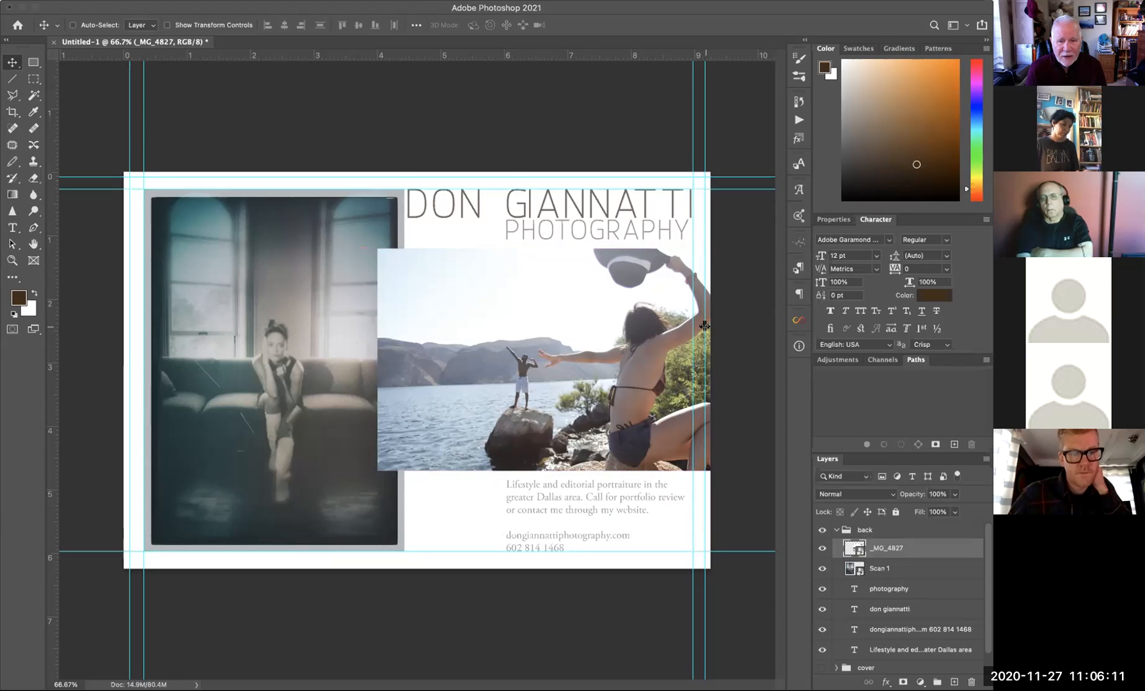